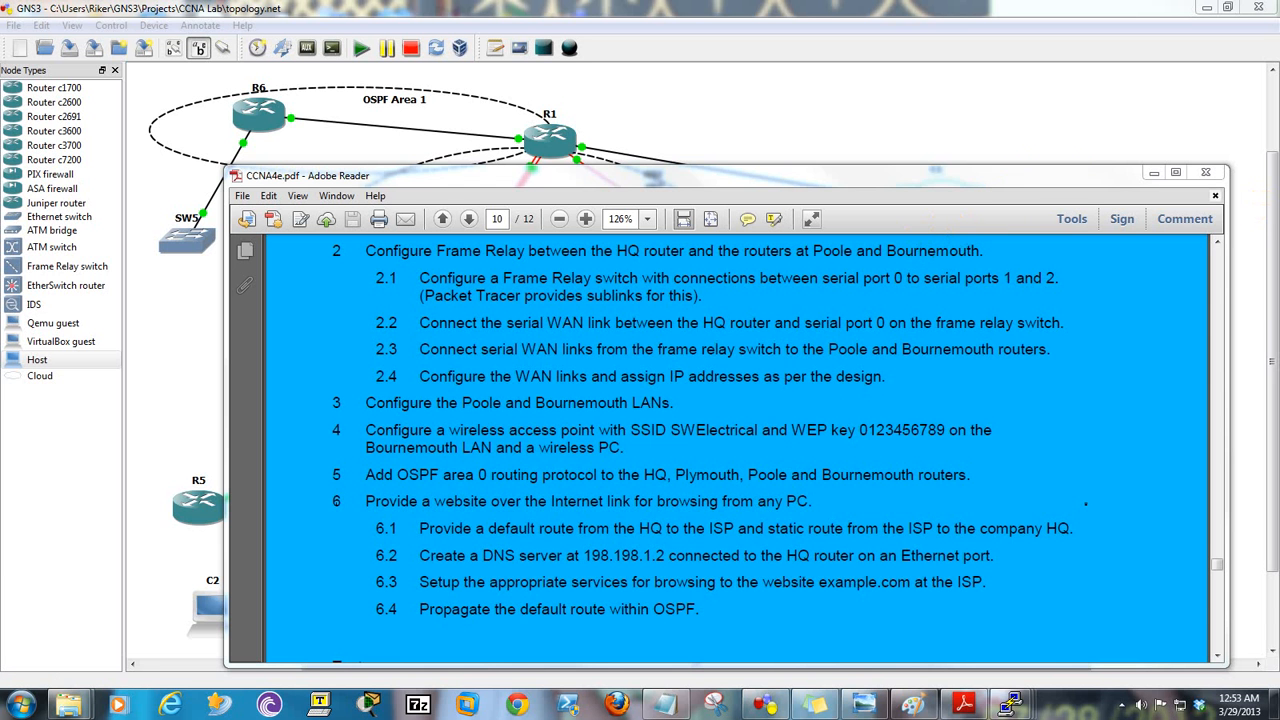
- Switch to the CCNA network diagram in Paint and maximize its window
mouse_move(1279, 295)
mouse_down()
mouse_move(660, 223)
mouse_move(552, 192)
mouse_up()
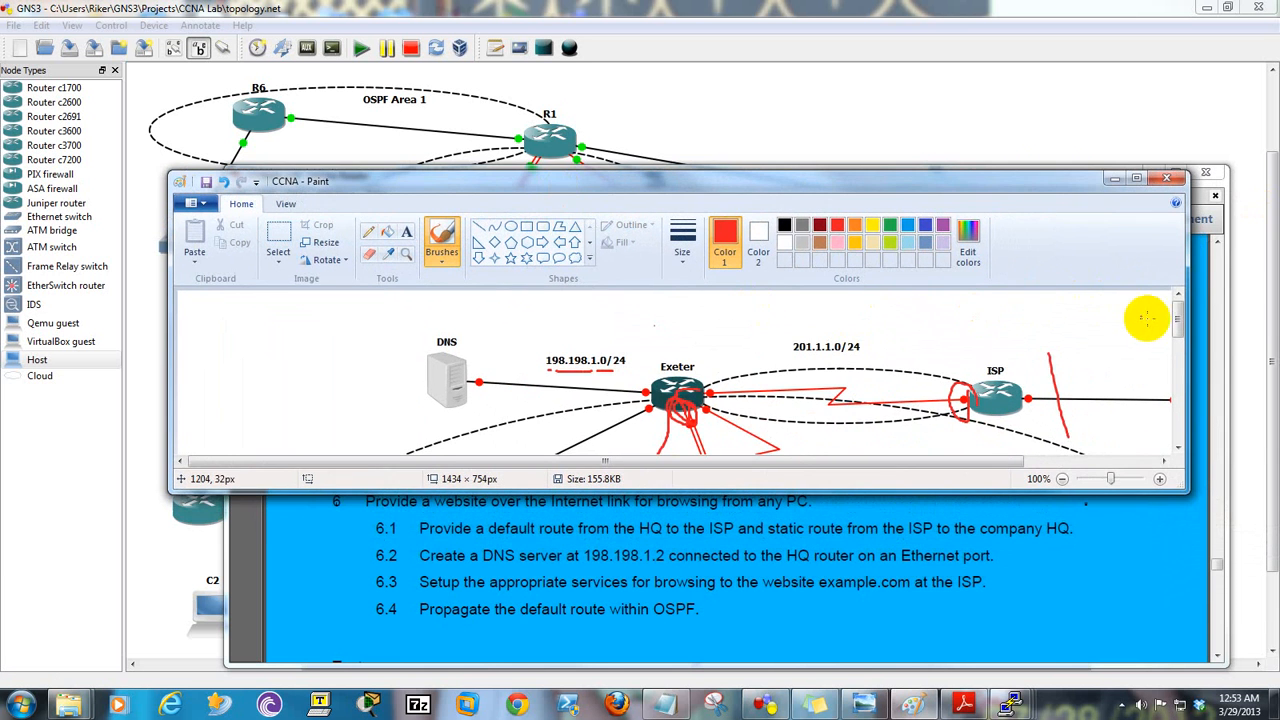
drag(1177, 320, 1177, 348)
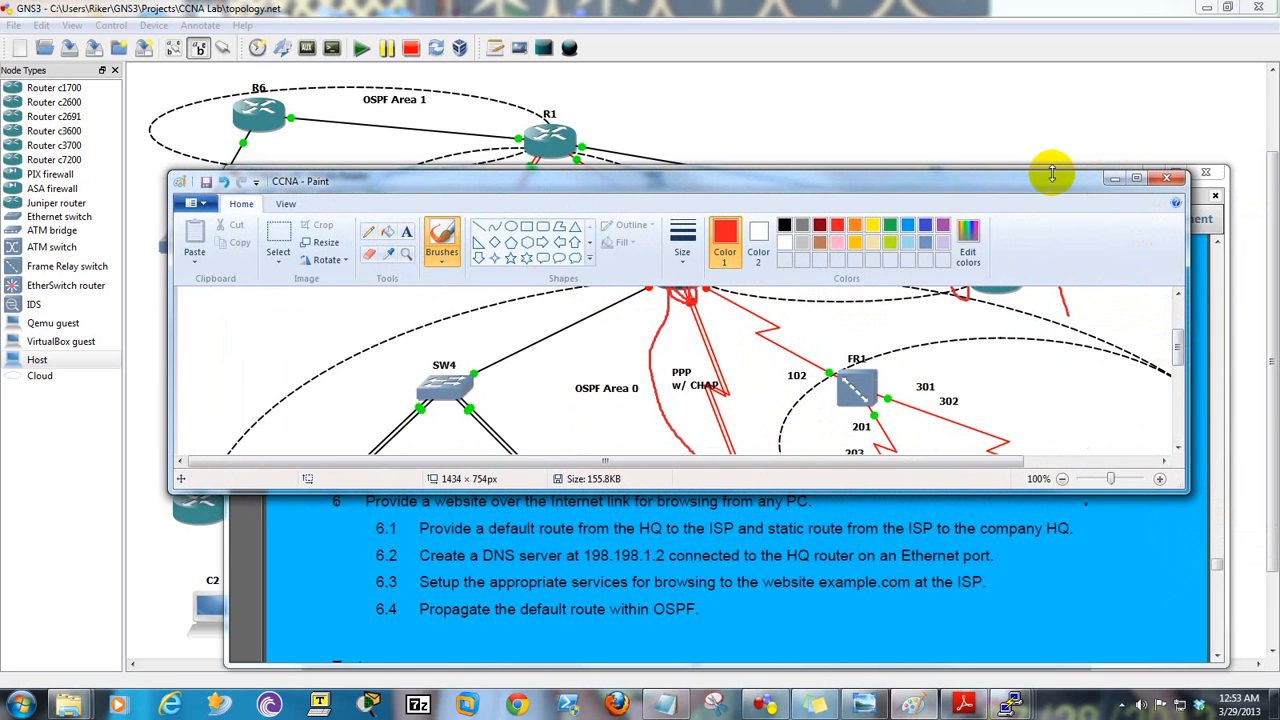
click(1136, 182)
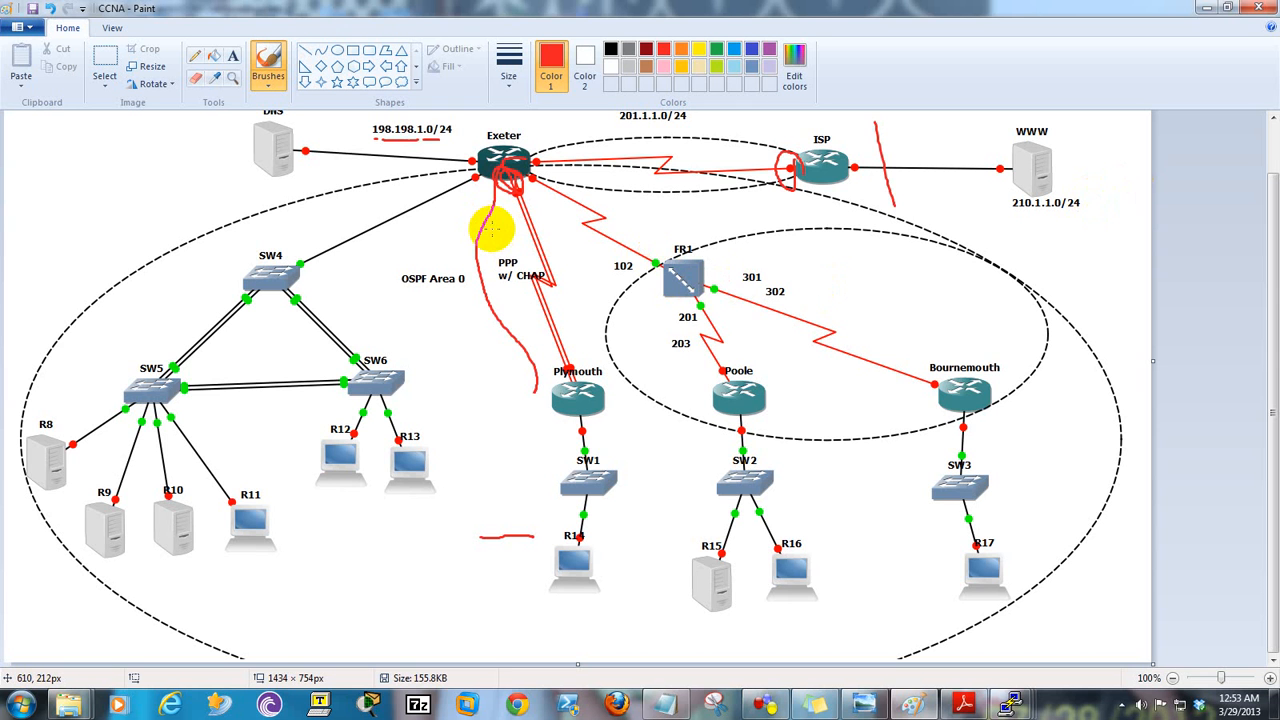
- Undo all the red brush annotations on the network topology
key(ctrl+z)
key(ctrl+z)
key(ctrl+z)
key(ctrl+z)
key(ctrl+z)
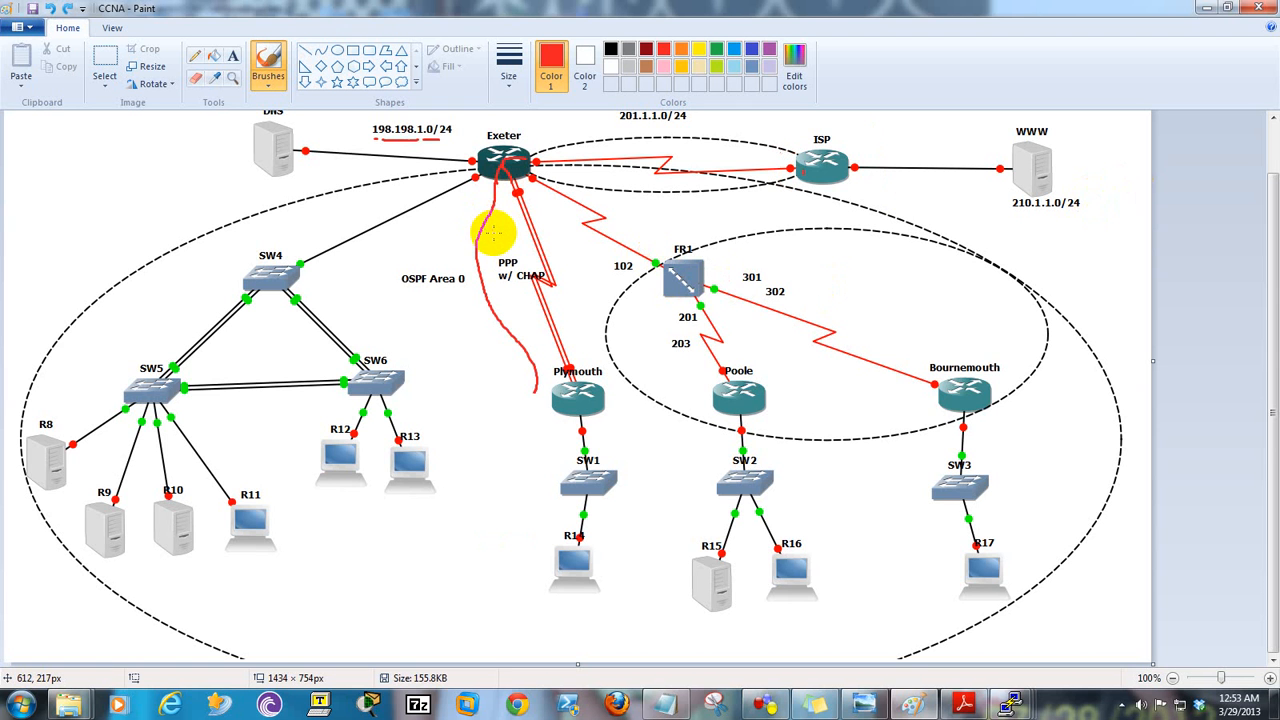
key(ctrl+z)
key(ctrl+z)
key(ctrl+z)
key(ctrl+z)
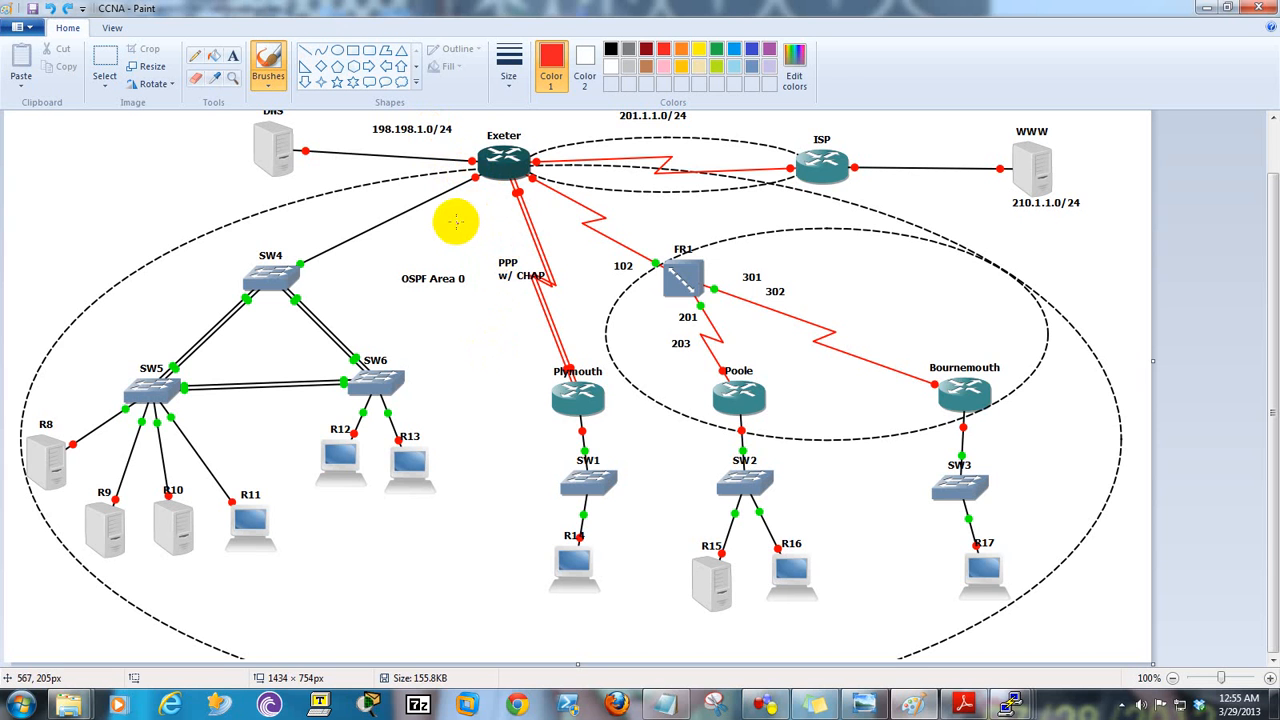
- Handwrite 10 and 172 in red above the OSPF Area 0 label and underline the 201.1.1.0/24 network
mouse_move(430, 219)
mouse_down()
mouse_move(429, 236)
mouse_move(449, 214)
mouse_move(449, 234)
mouse_move(437, 233)
mouse_move(449, 261)
mouse_move(472, 258)
mouse_up()
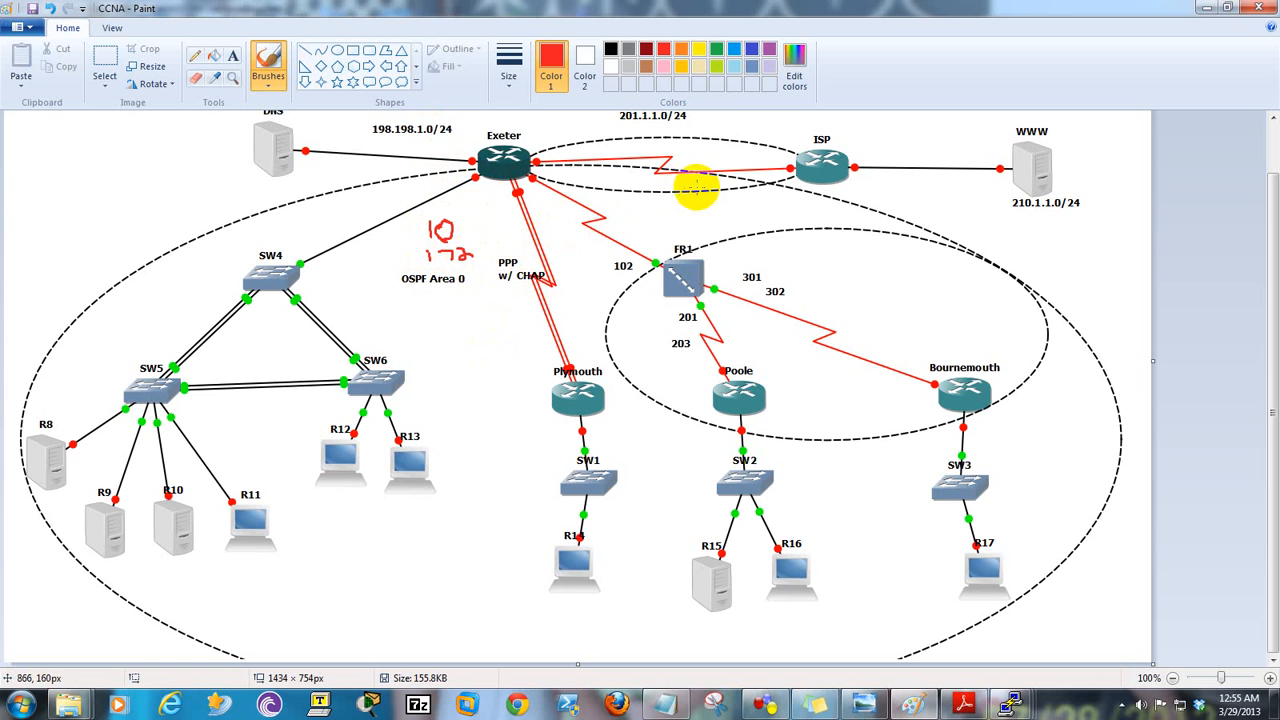
drag(622, 126, 674, 130)
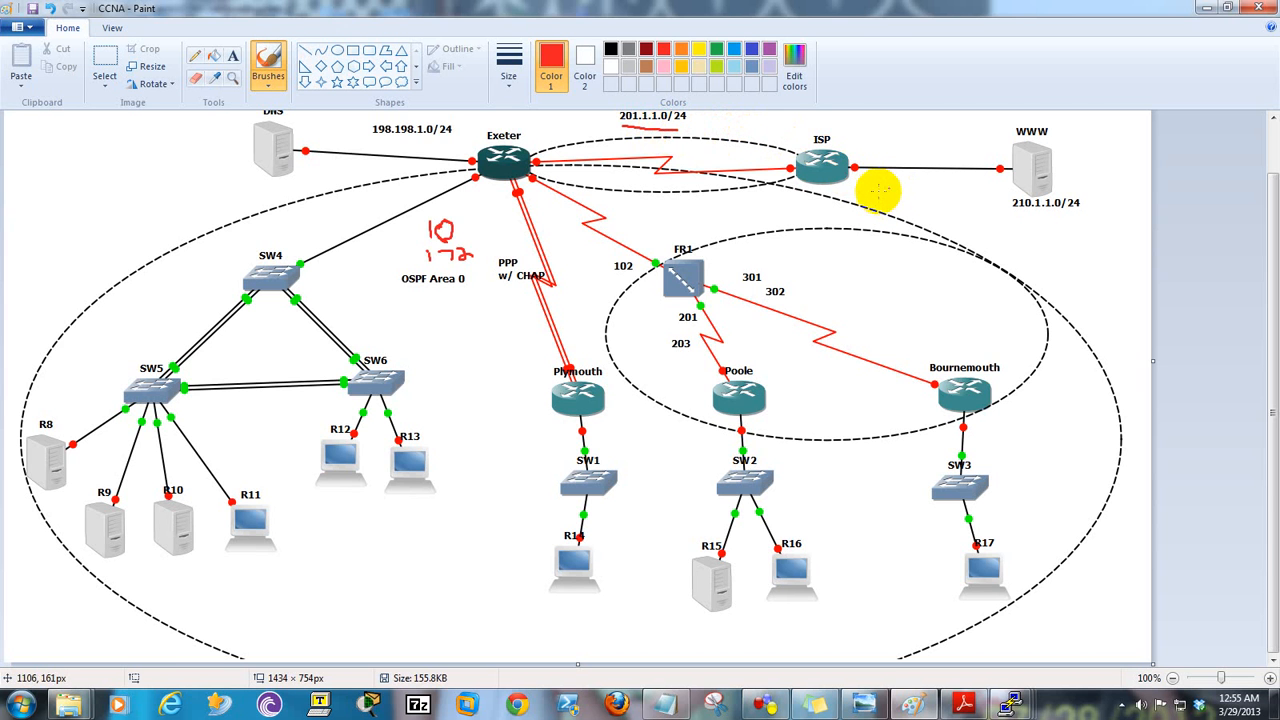
- Handwrite the address 201.1.1.1 in red below the link between the ISP router and the WWW server
drag(878, 191, 908, 194)
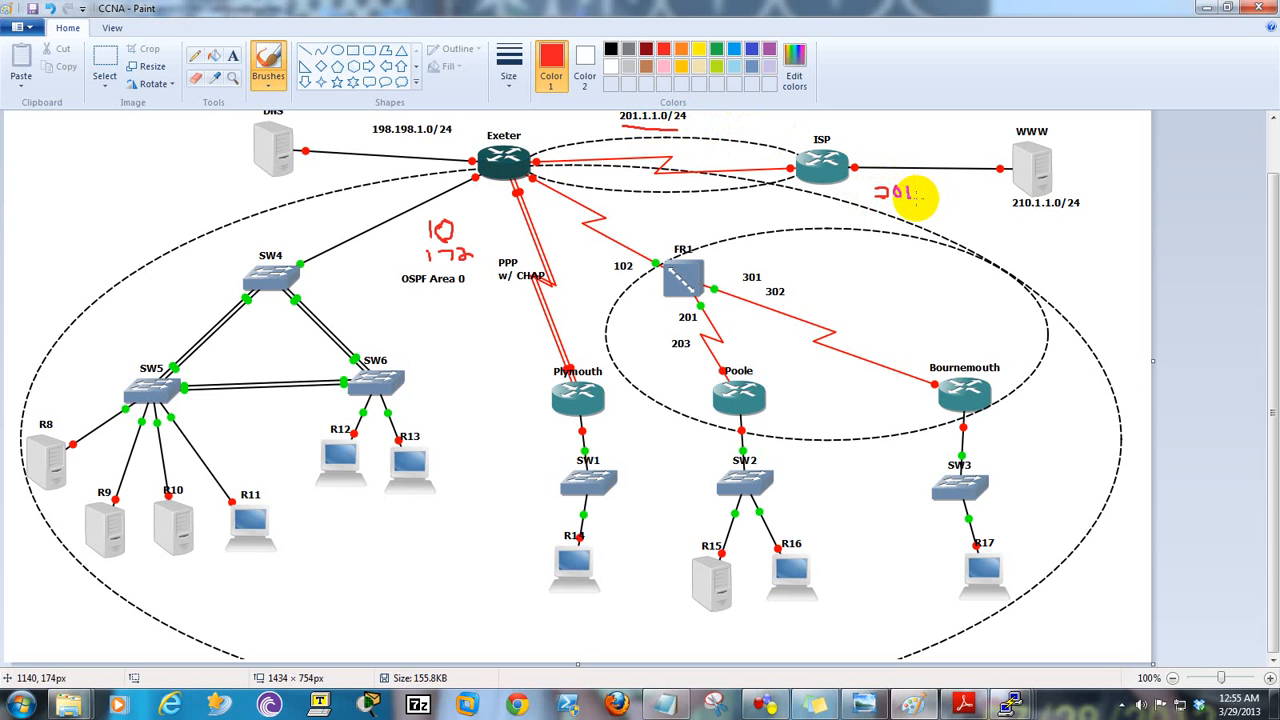
click(915, 198)
mouse_move(923, 187)
mouse_down()
mouse_move(925, 199)
mouse_move(962, 203)
mouse_up()
click(934, 199)
click(951, 201)
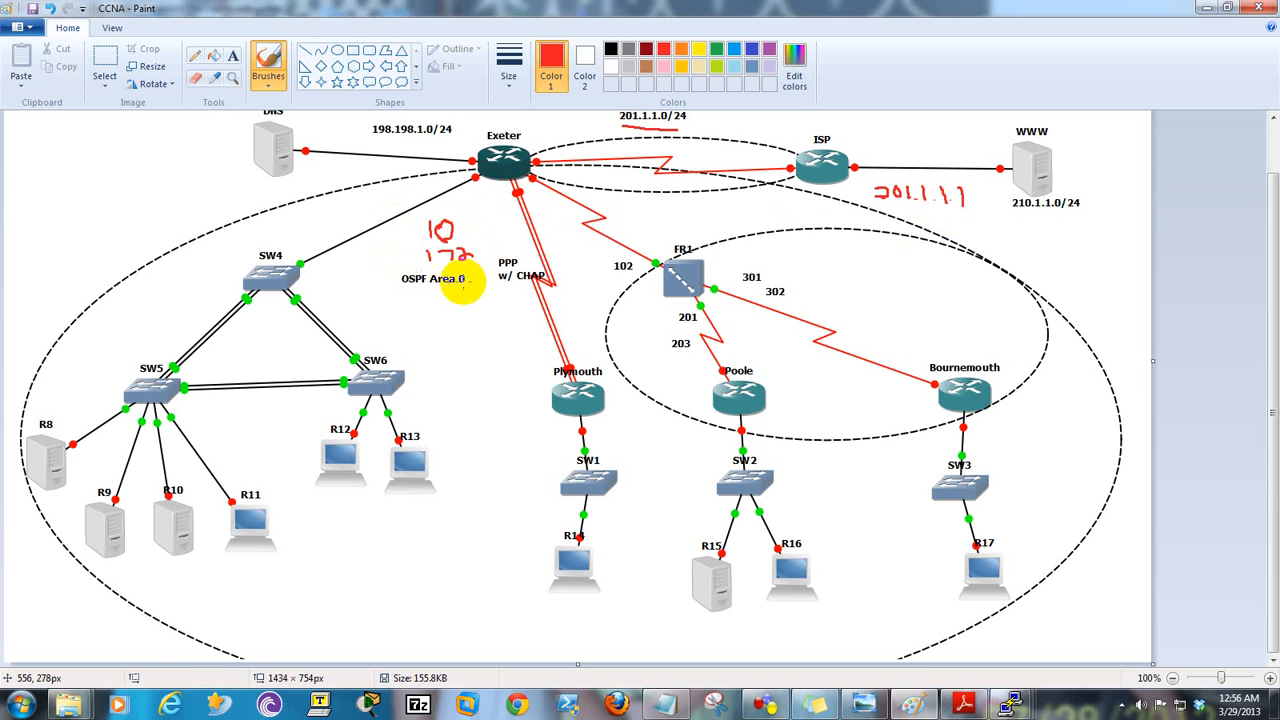
- Handwrite 300 in red beside the 10 and another number beside the 172
mouse_move(466, 231)
mouse_down()
mouse_move(518, 226)
mouse_move(486, 253)
mouse_move(522, 249)
mouse_up()
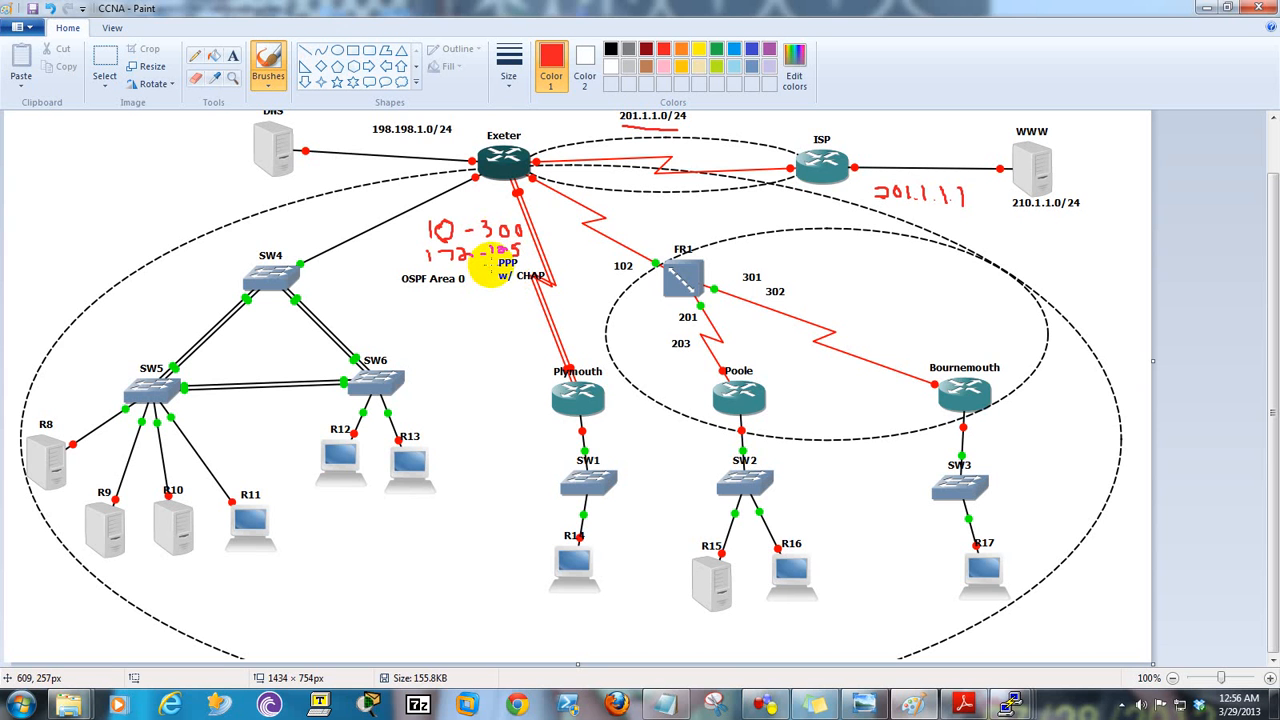
mouse_move(383, 254)
mouse_down()
mouse_move(374, 266)
mouse_move(401, 264)
mouse_move(388, 244)
mouse_move(405, 246)
mouse_up()
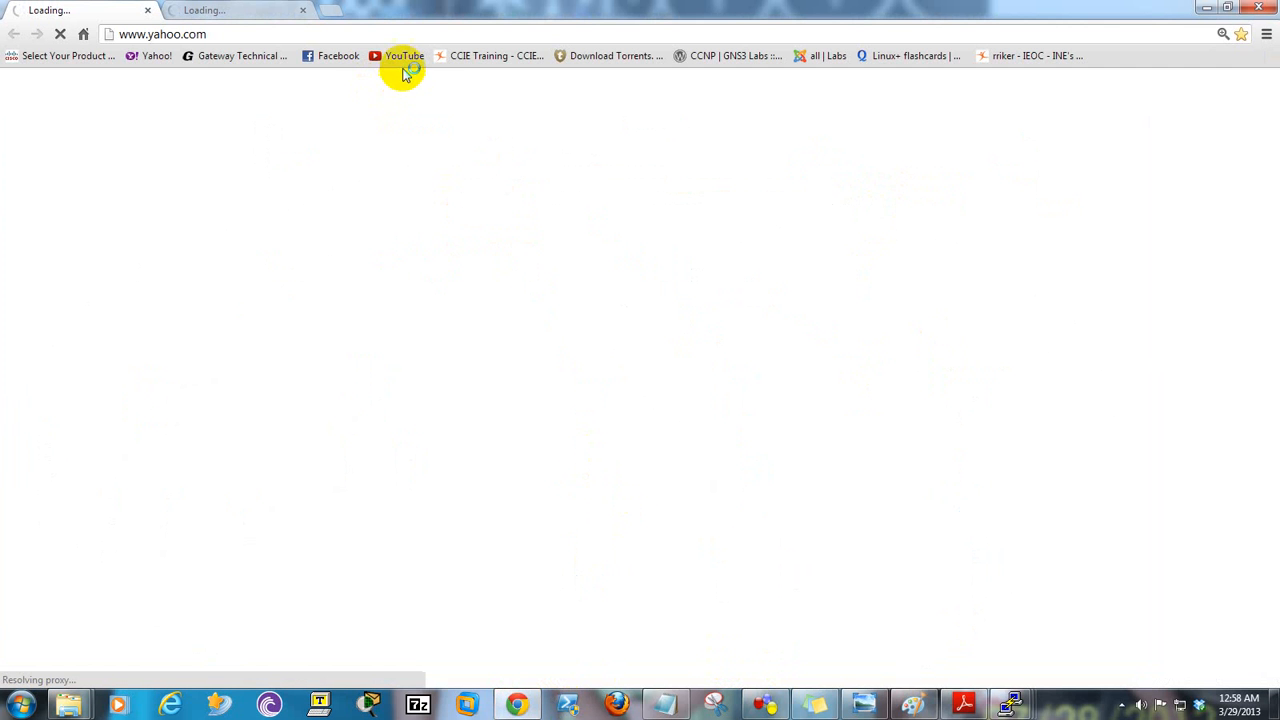
- Visit the YouTube homepage and the INE CCIE training site in the browser to generate web traffic
click(404, 60)
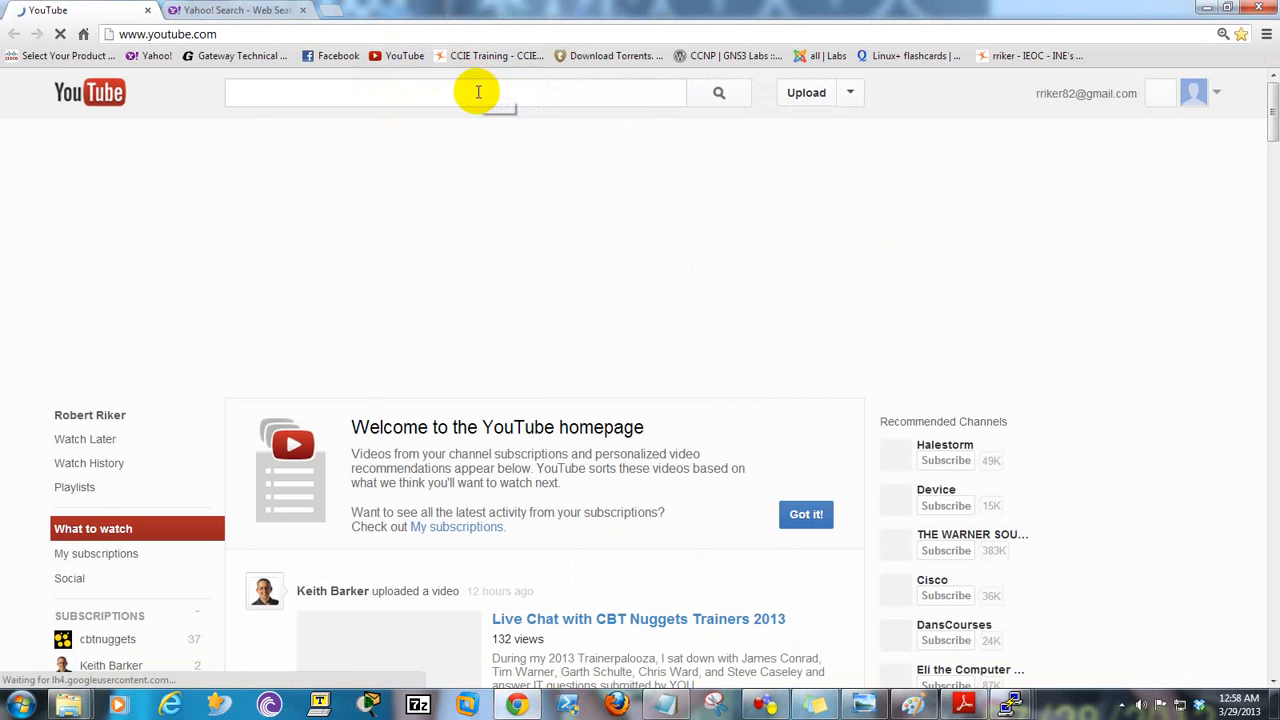
click(480, 56)
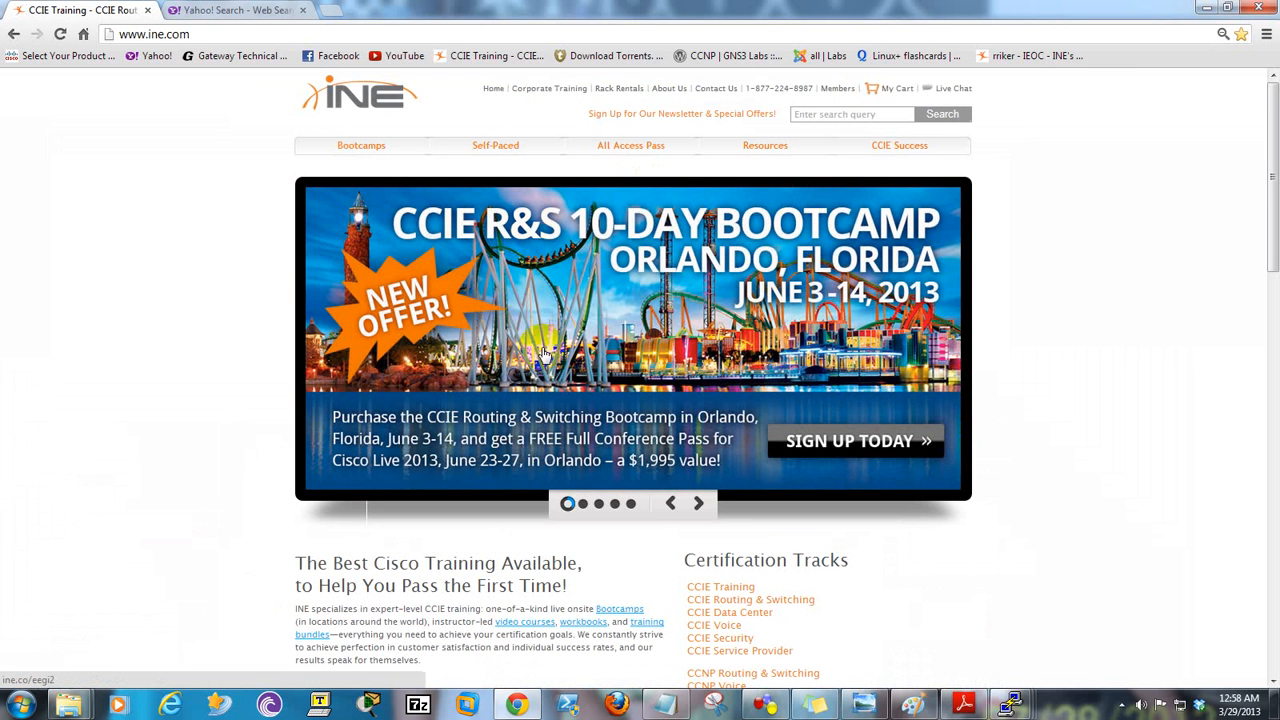
- Open a Command Prompt over one side of the browser and list the active connections with netstat -n
click(20, 705)
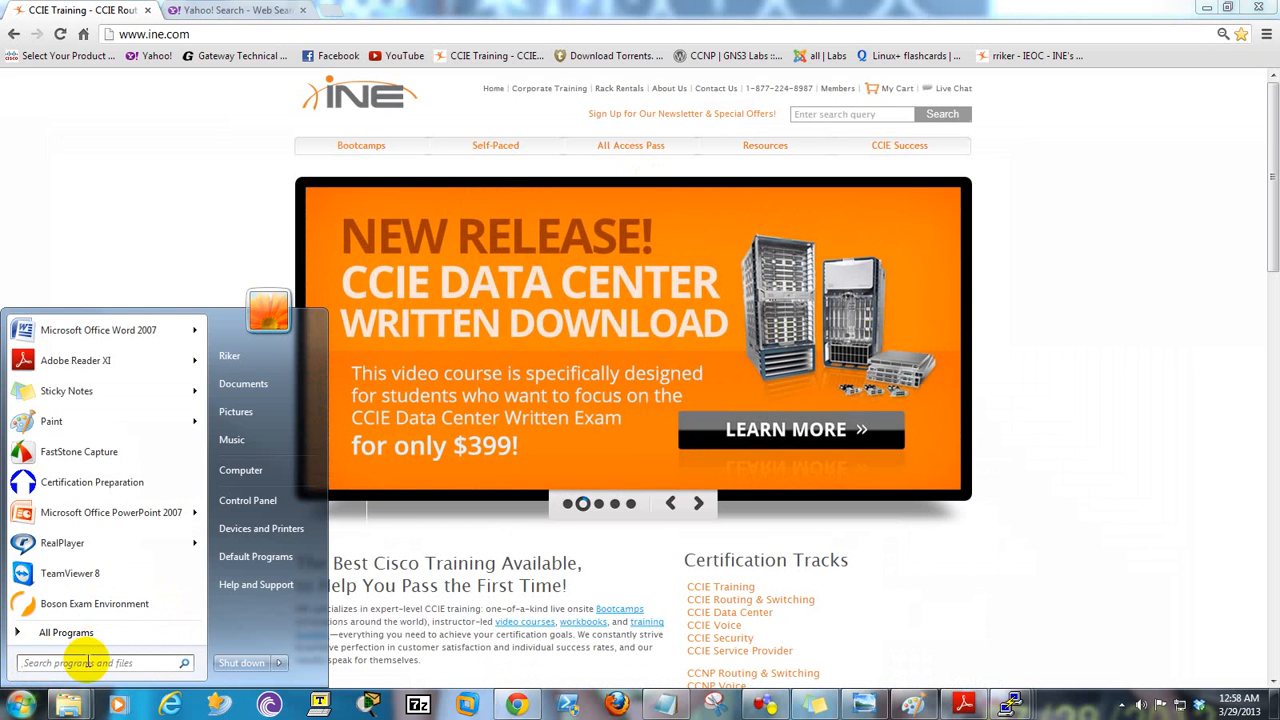
text(cmd)
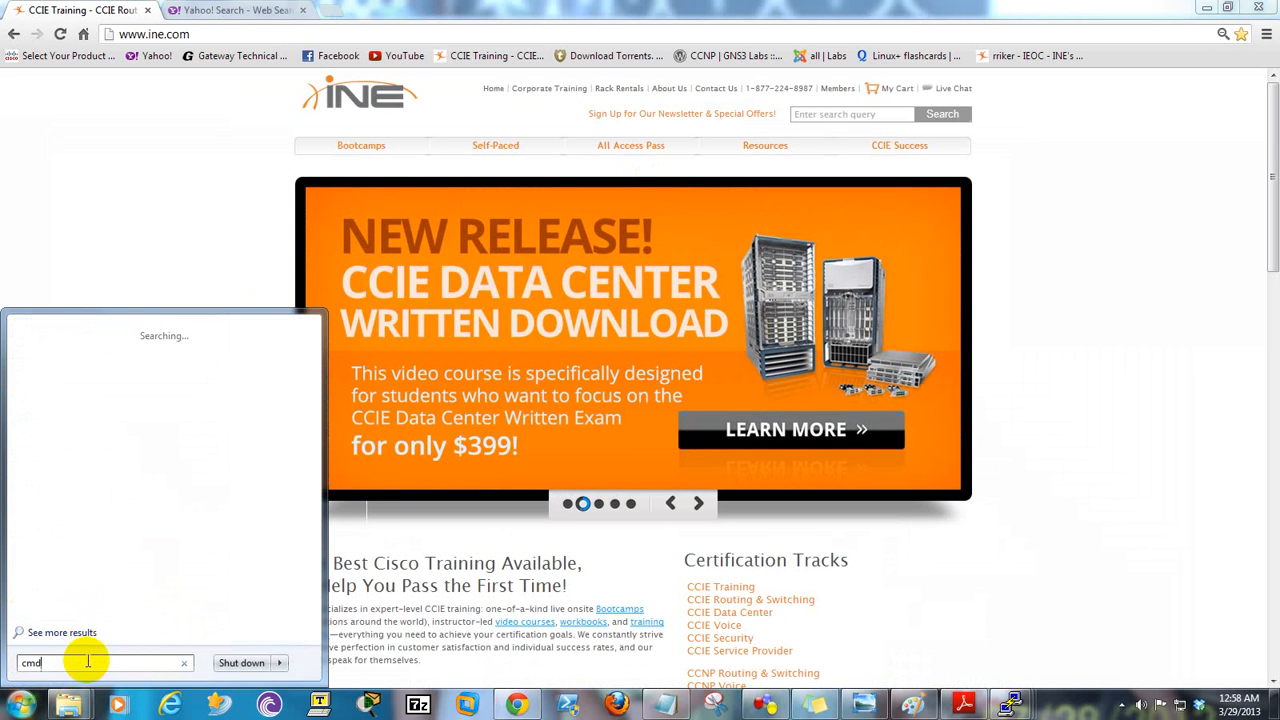
key(Return)
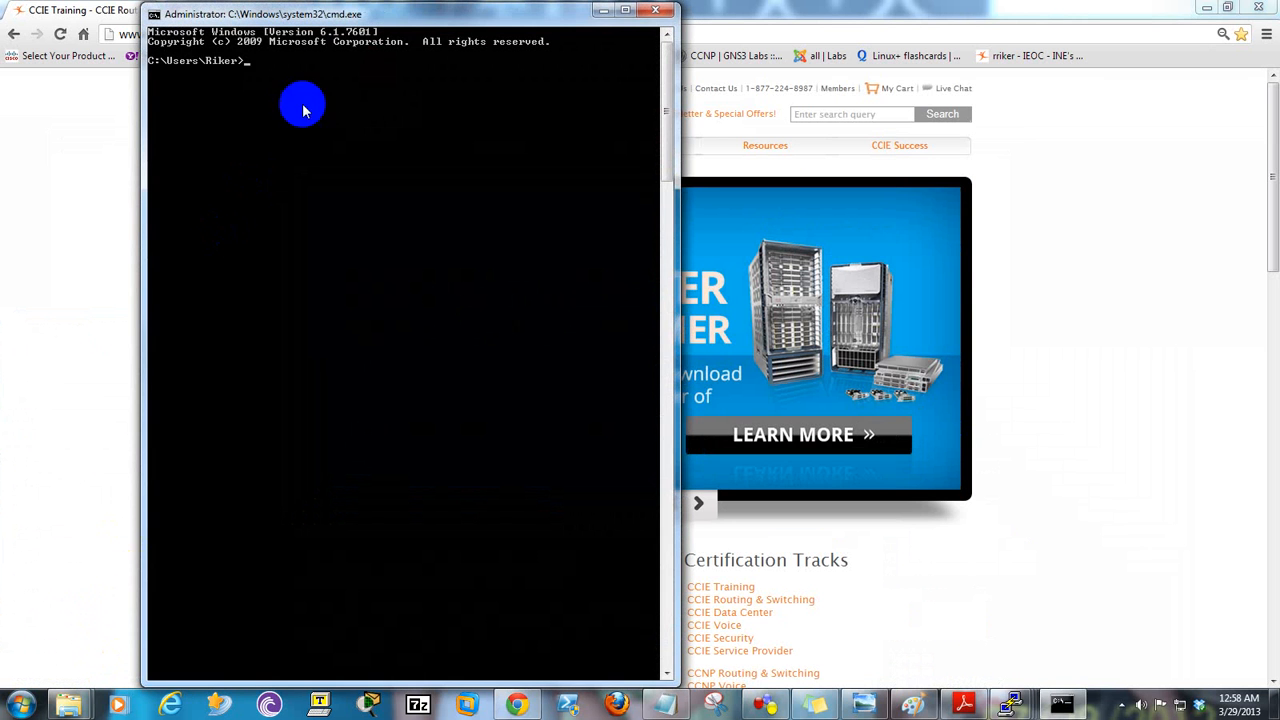
drag(368, 18, 227, 13)
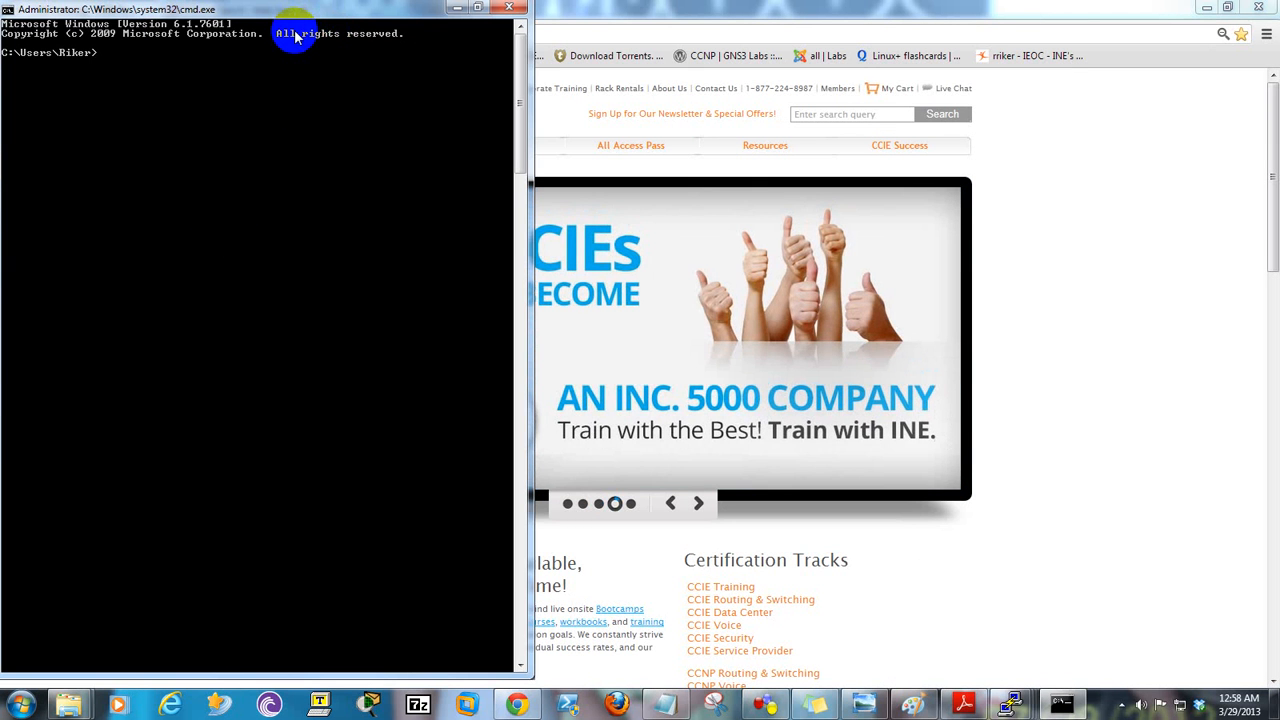
text(netstat -n)
key(Return)
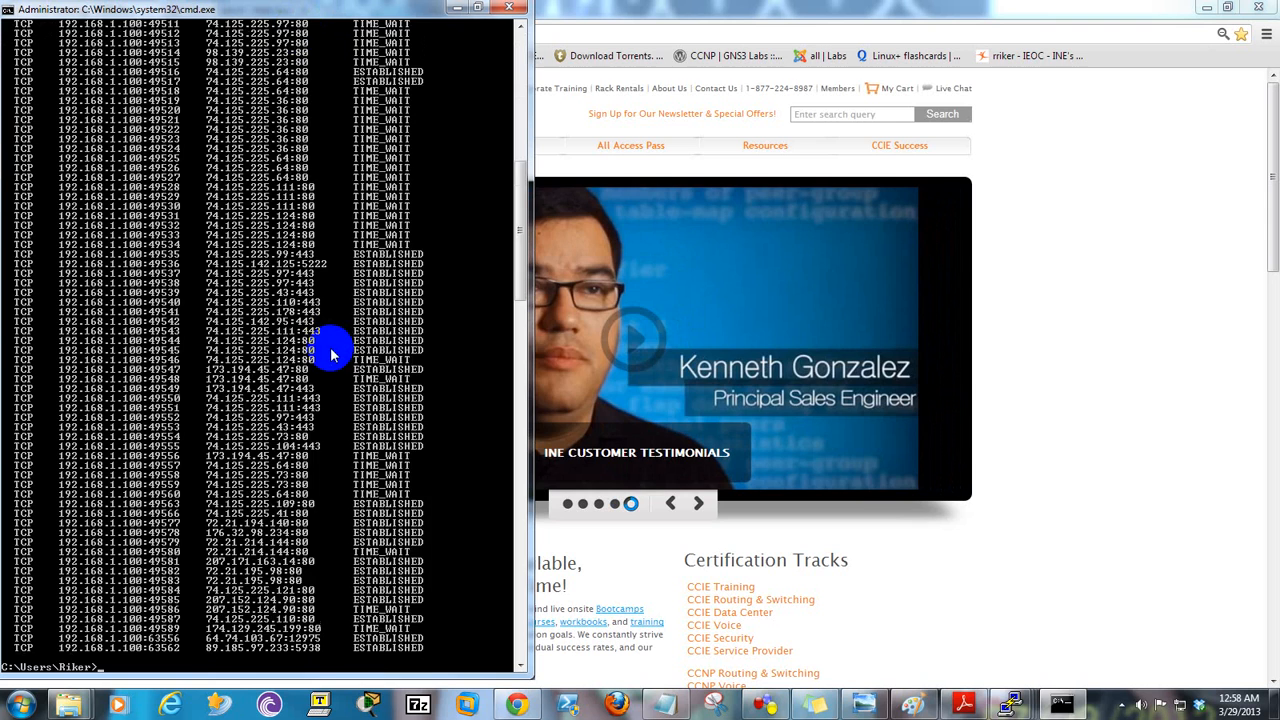
- Examine the local and foreign addresses, port numbers and states in the netstat connection list
scroll(330, 347, up, 10)
scroll(330, 347, up, 8)
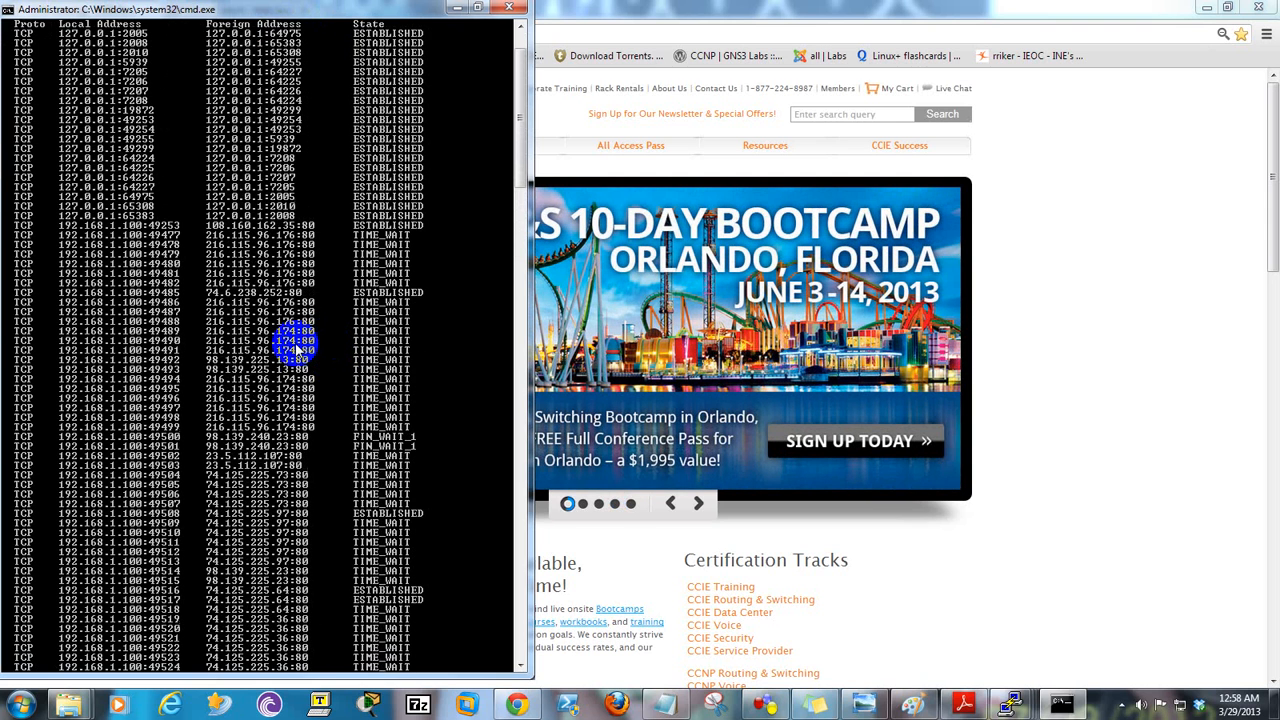
scroll(275, 350, down, 2)
scroll(275, 350, down, 1)
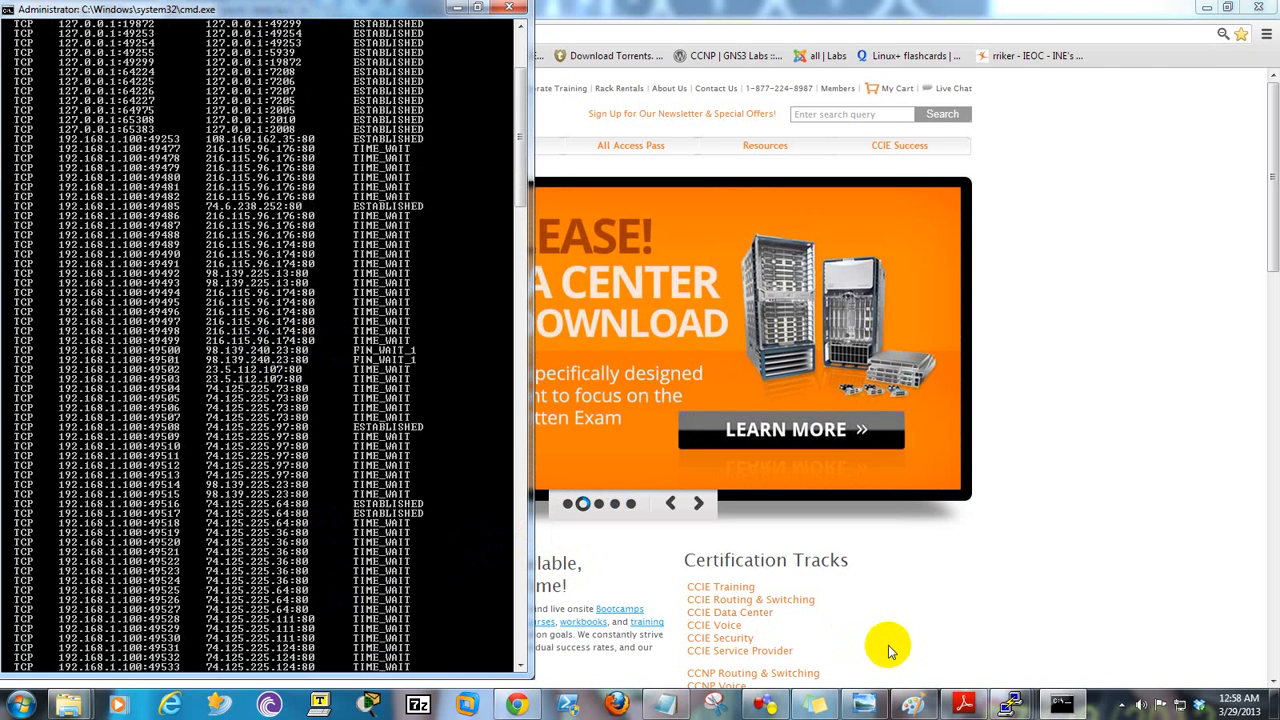
scroll(316, 519, up, 1)
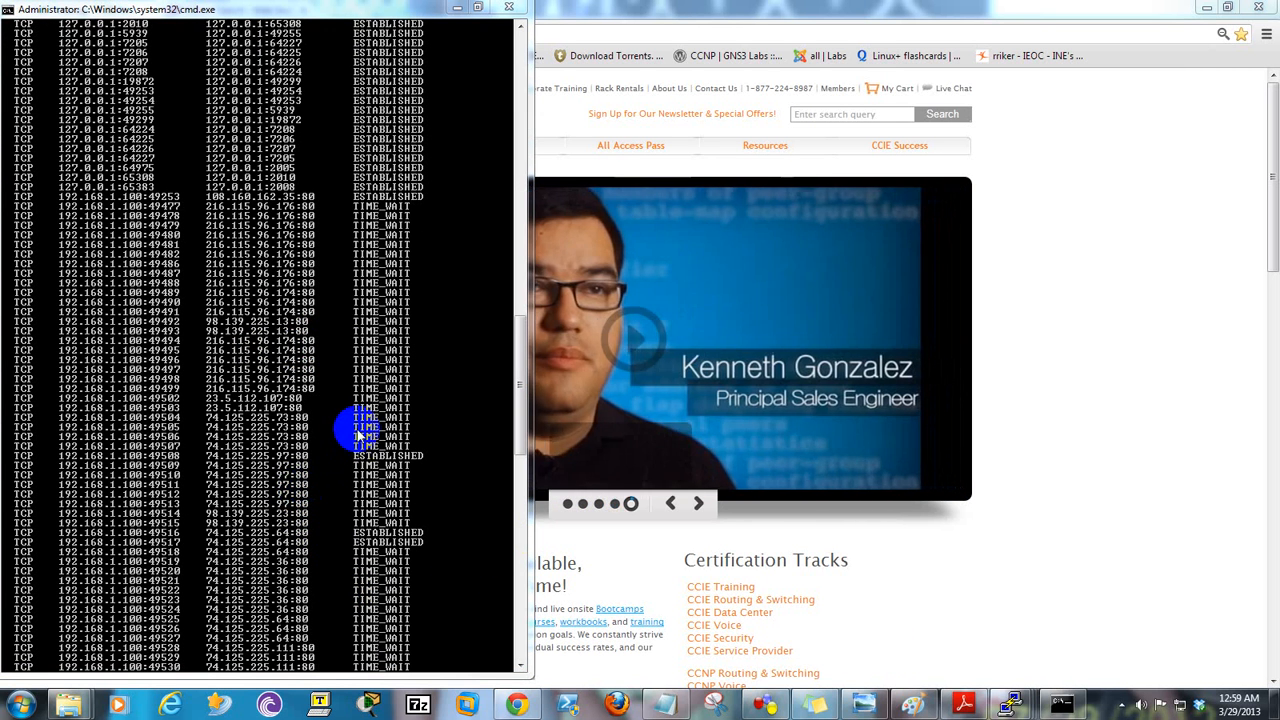
scroll(349, 443, up, 4)
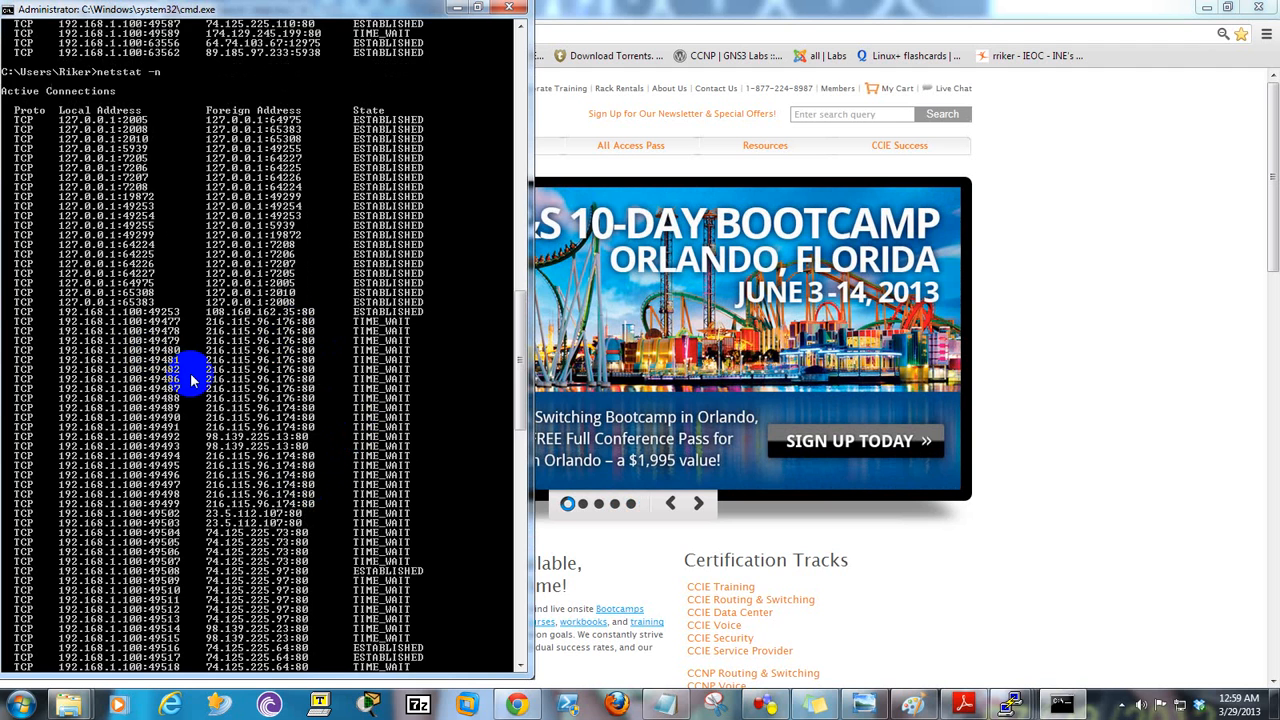
scroll(230, 400, down, 7)
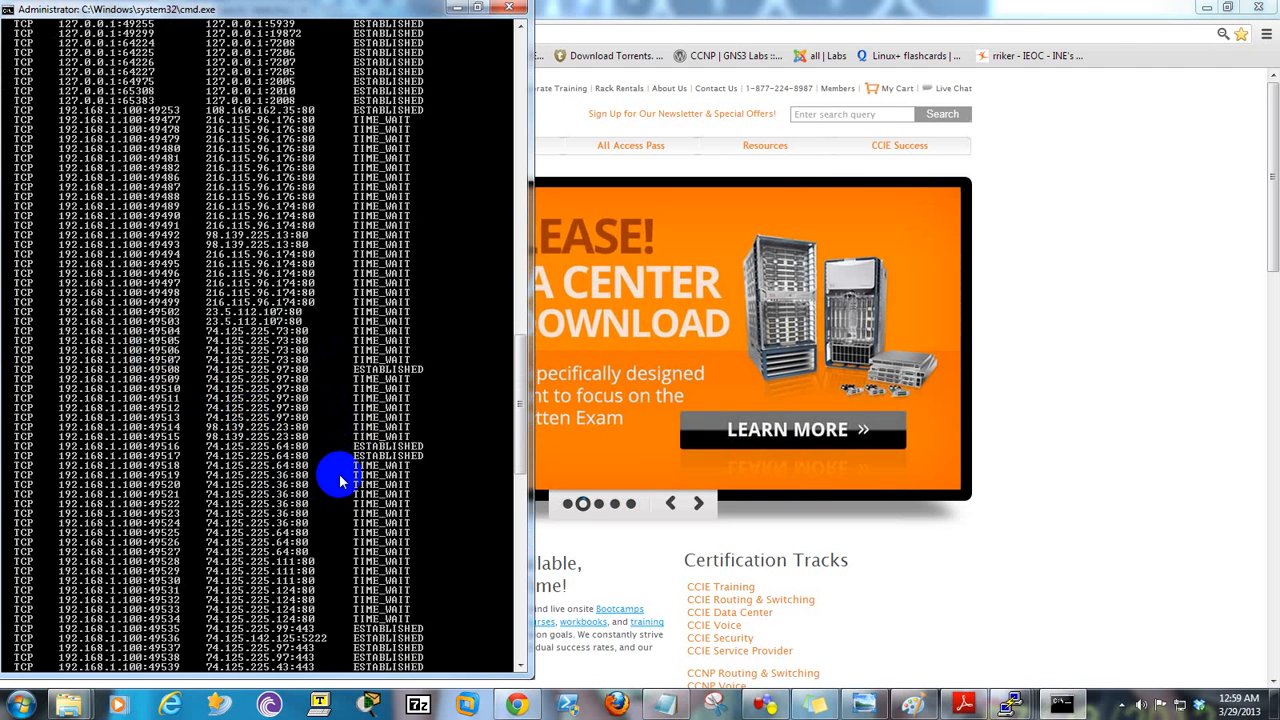
scroll(340, 480, down, 14)
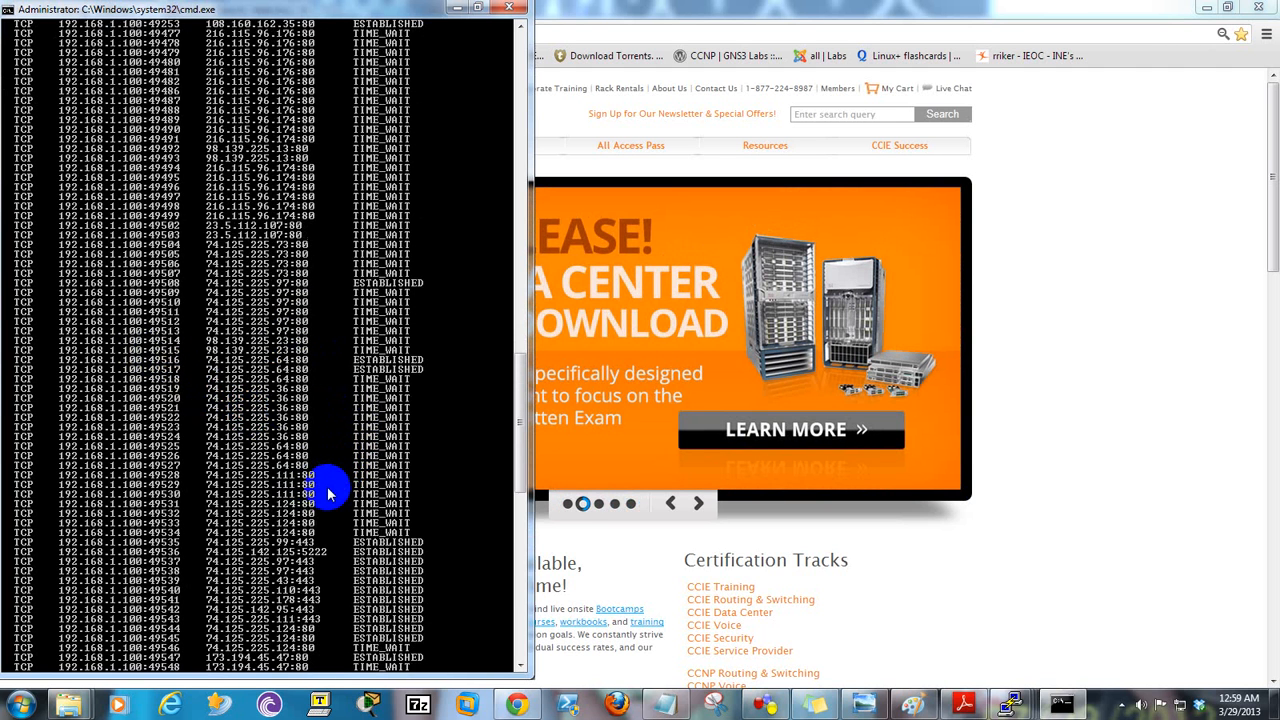
scroll(327, 493, down, 1)
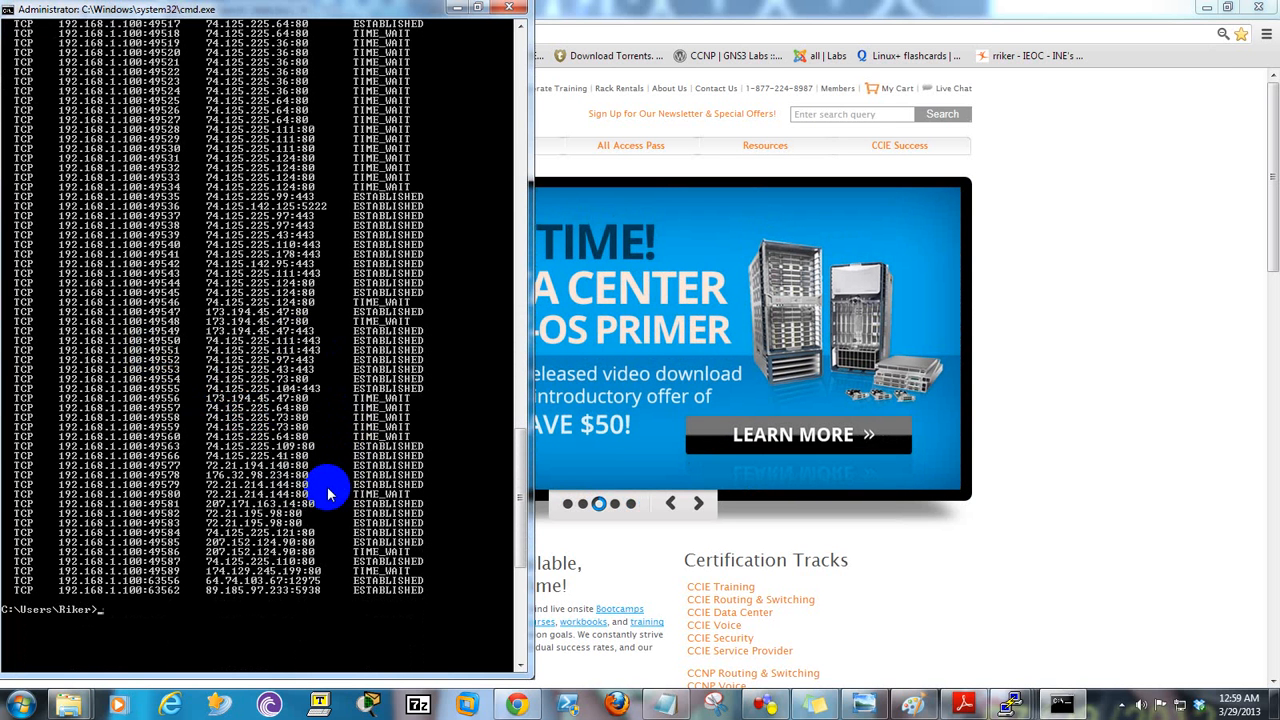
scroll(327, 493, up, 1)
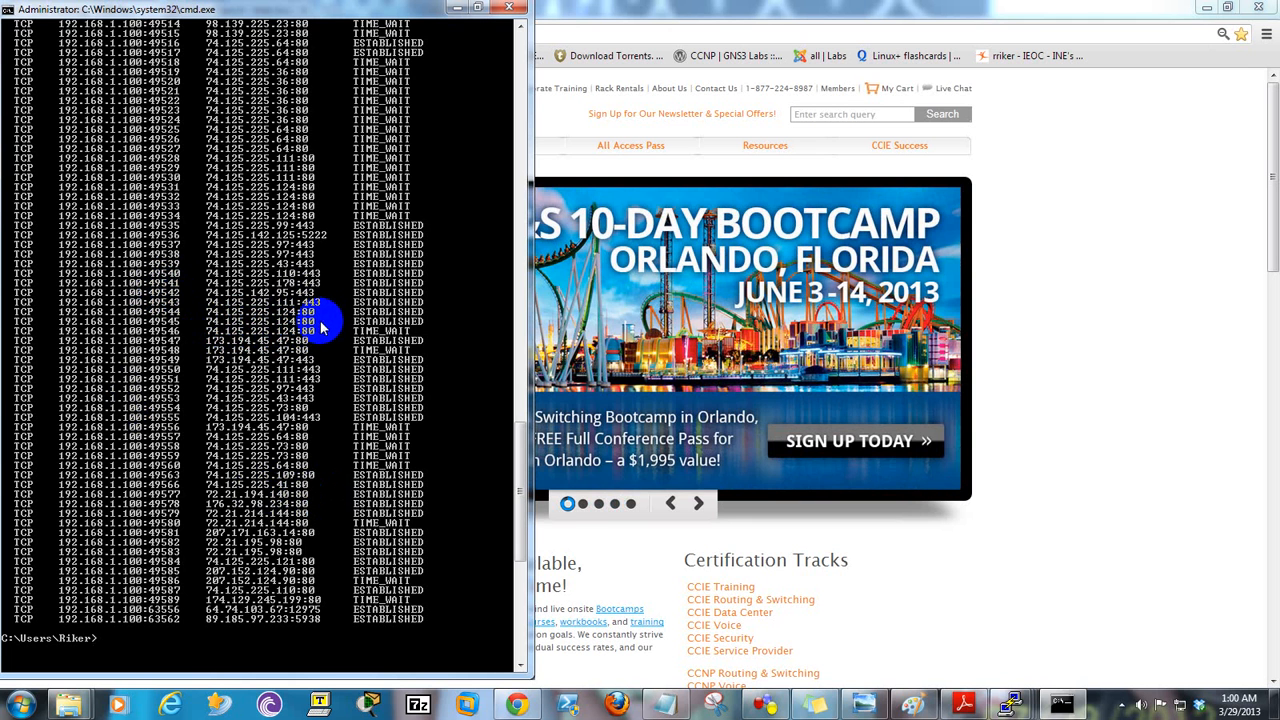
- Highlight the connection from local port 49545 to 74.125.225.124:80 and the entry for 74.125.142.95:443
drag(423, 320, 62, 327)
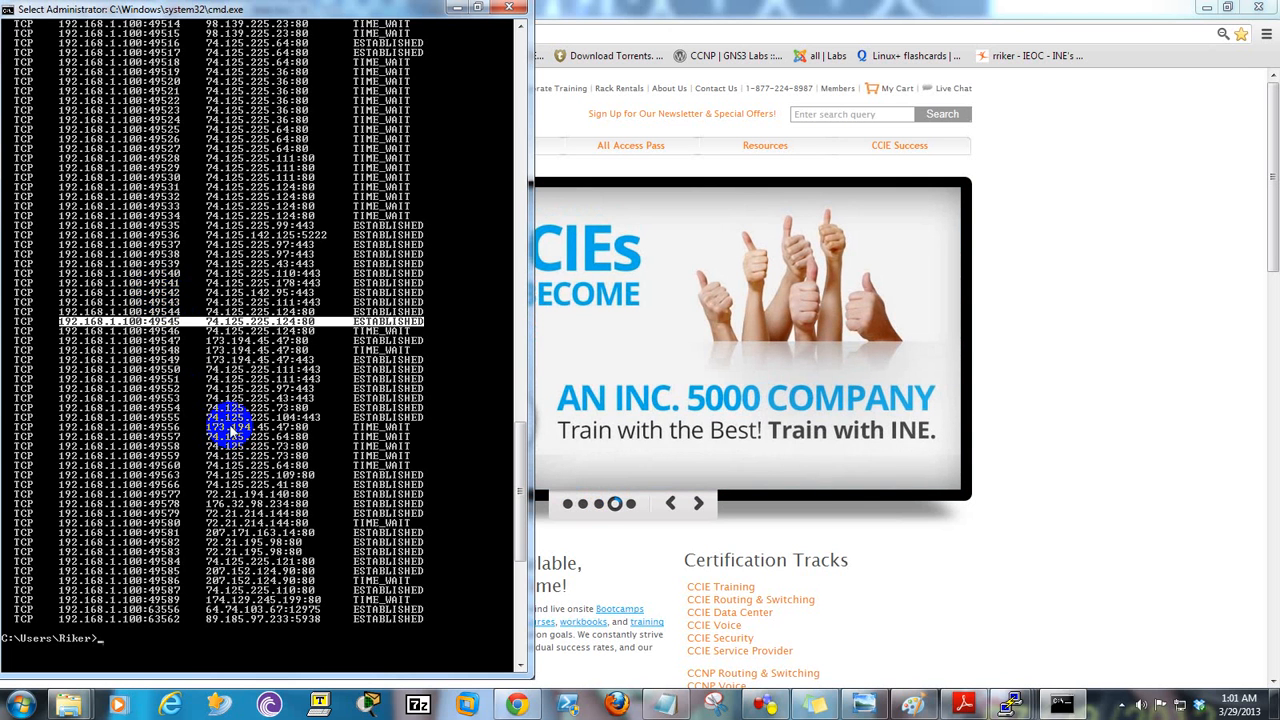
drag(310, 300, 259, 306)
click(254, 341)
scroll(253, 402, up, 3)
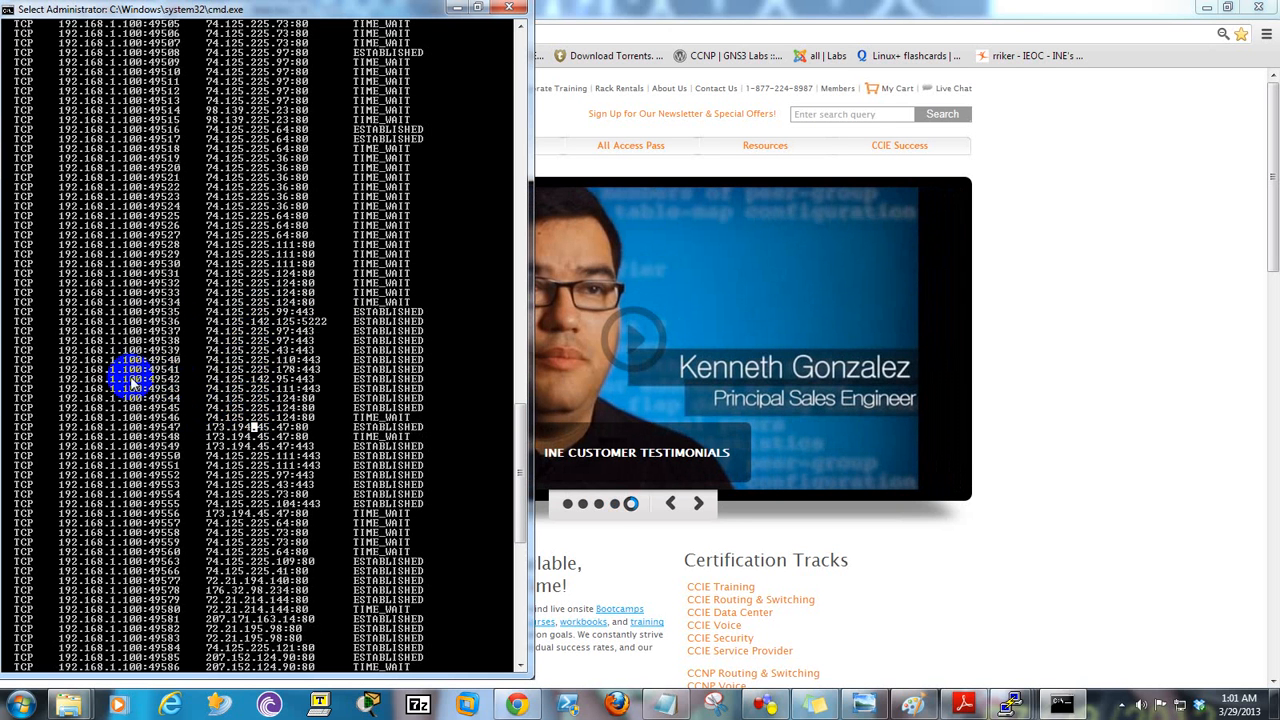
drag(66, 381, 395, 382)
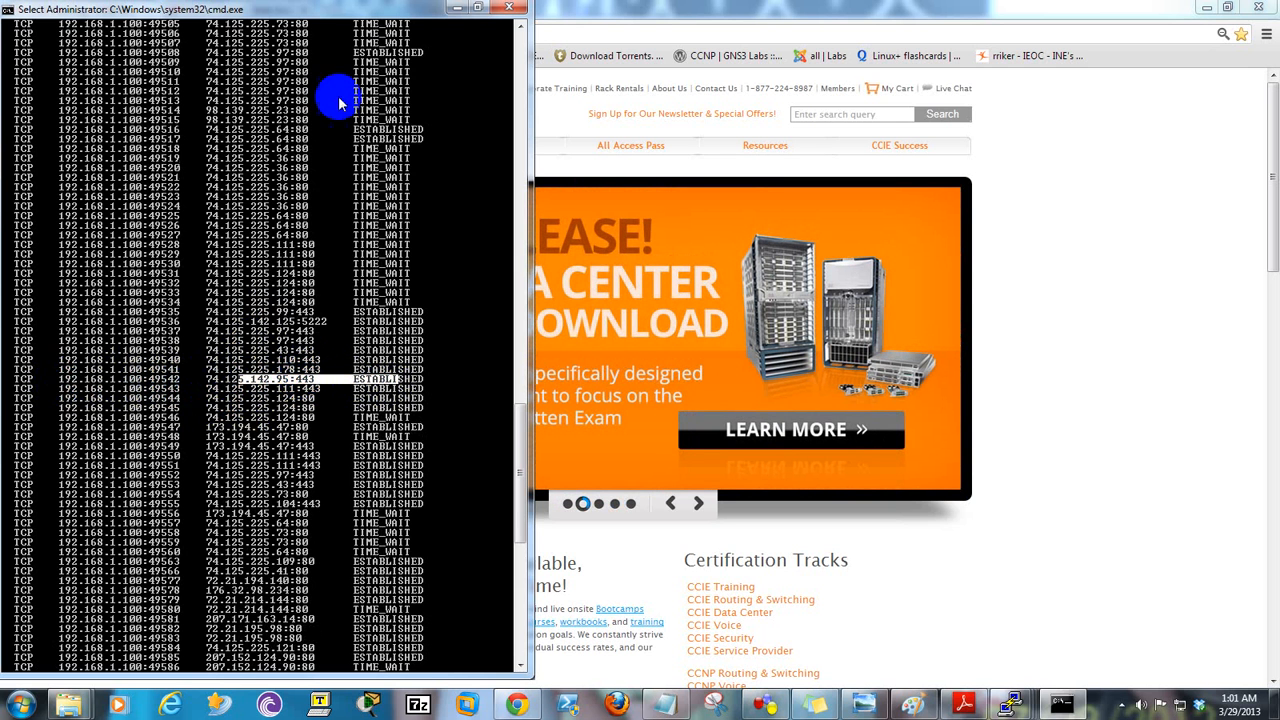
- Close the Yahoo Search tab in Chrome and list the active connections again in Command Prompt with netstat -n
click(457, 8)
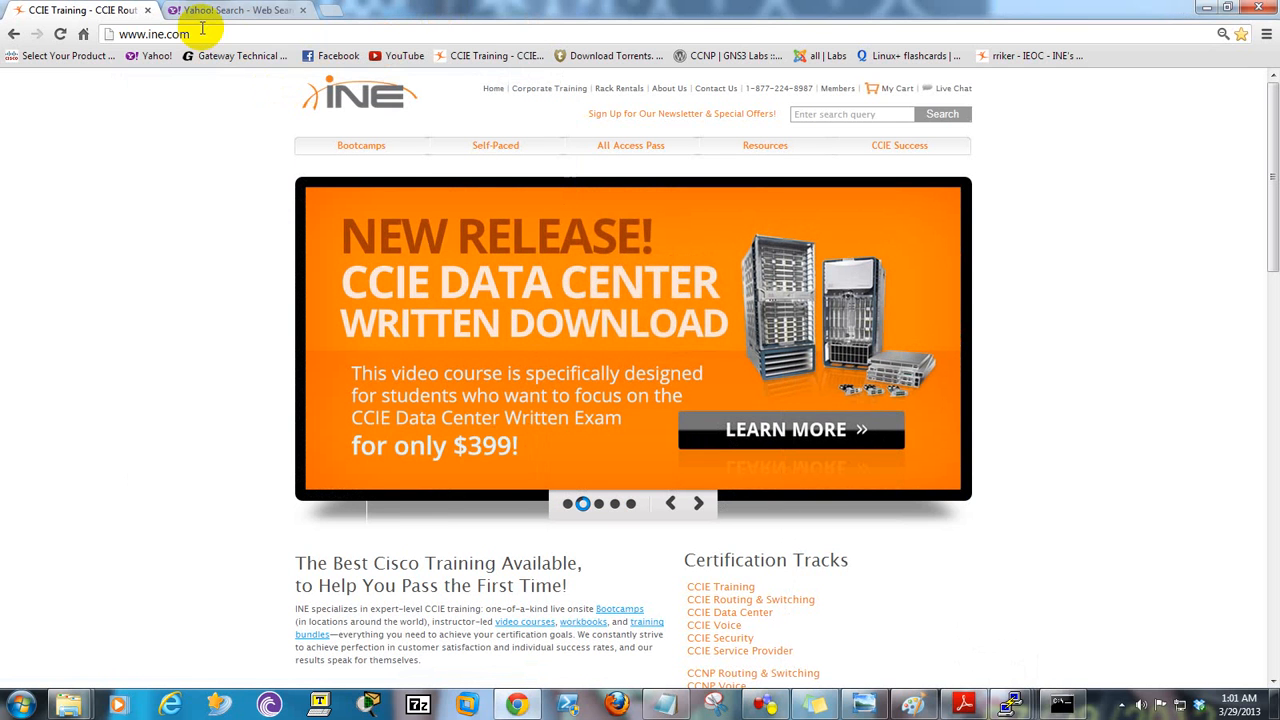
click(305, 10)
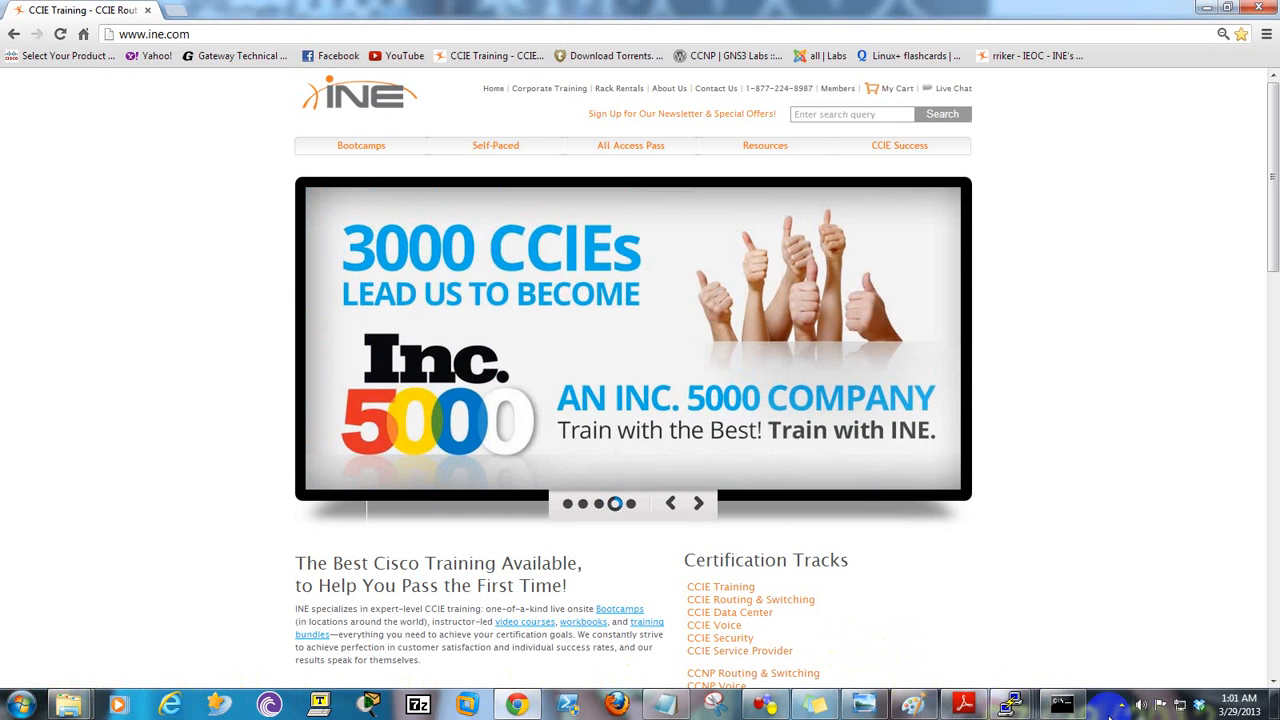
click(1062, 705)
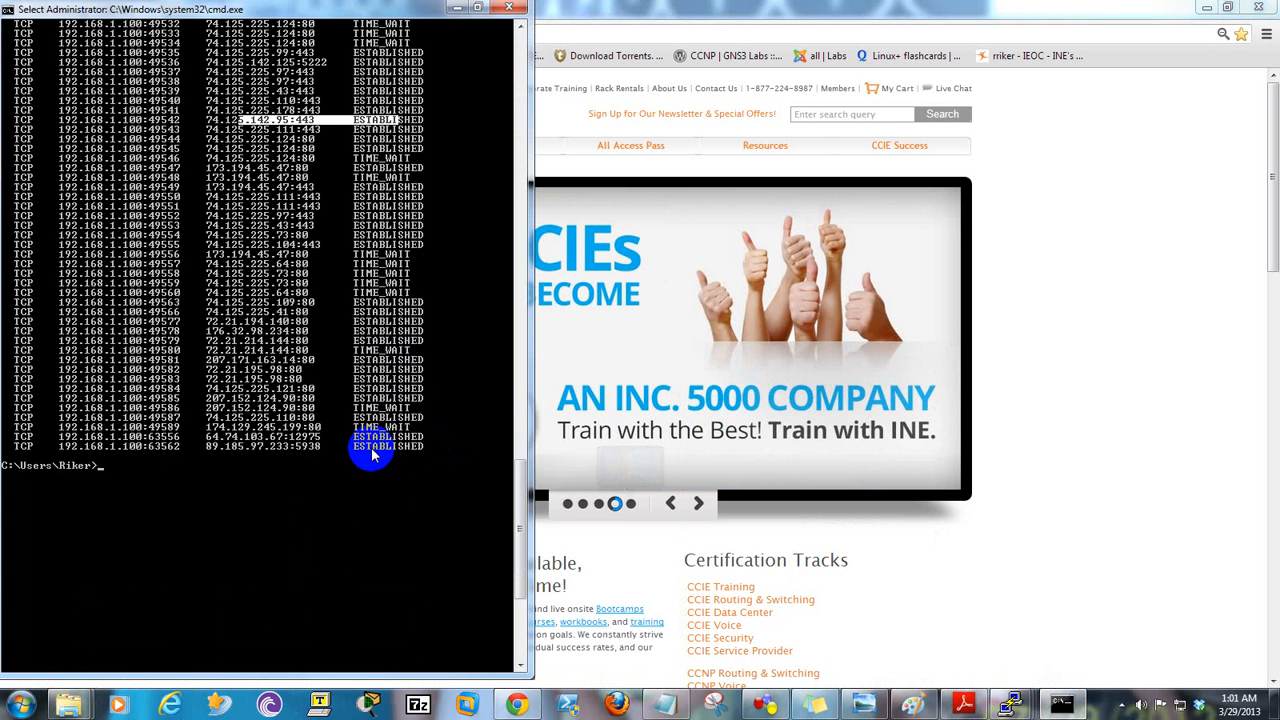
text(netstat -n)
key(Return)
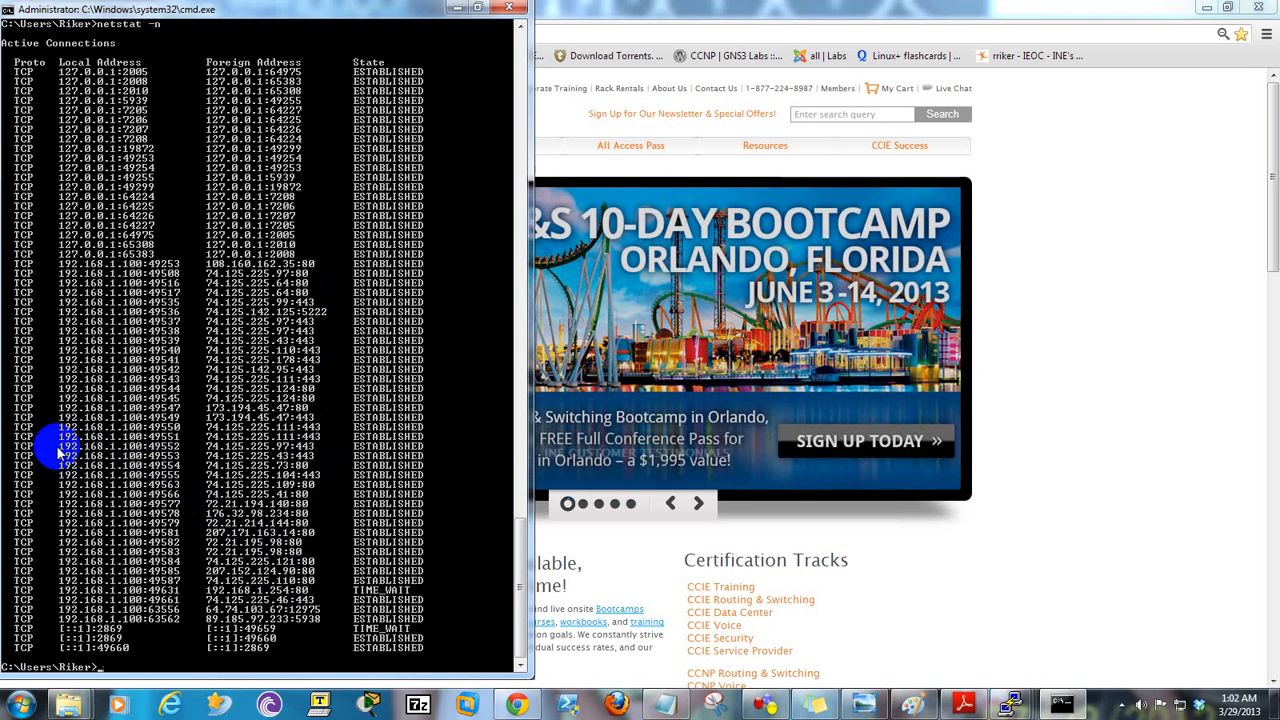
- Highlight the foreign port 443 of the connections from local ports 49552 and 49553, and close the Command Prompt
drag(98, 443, 310, 456)
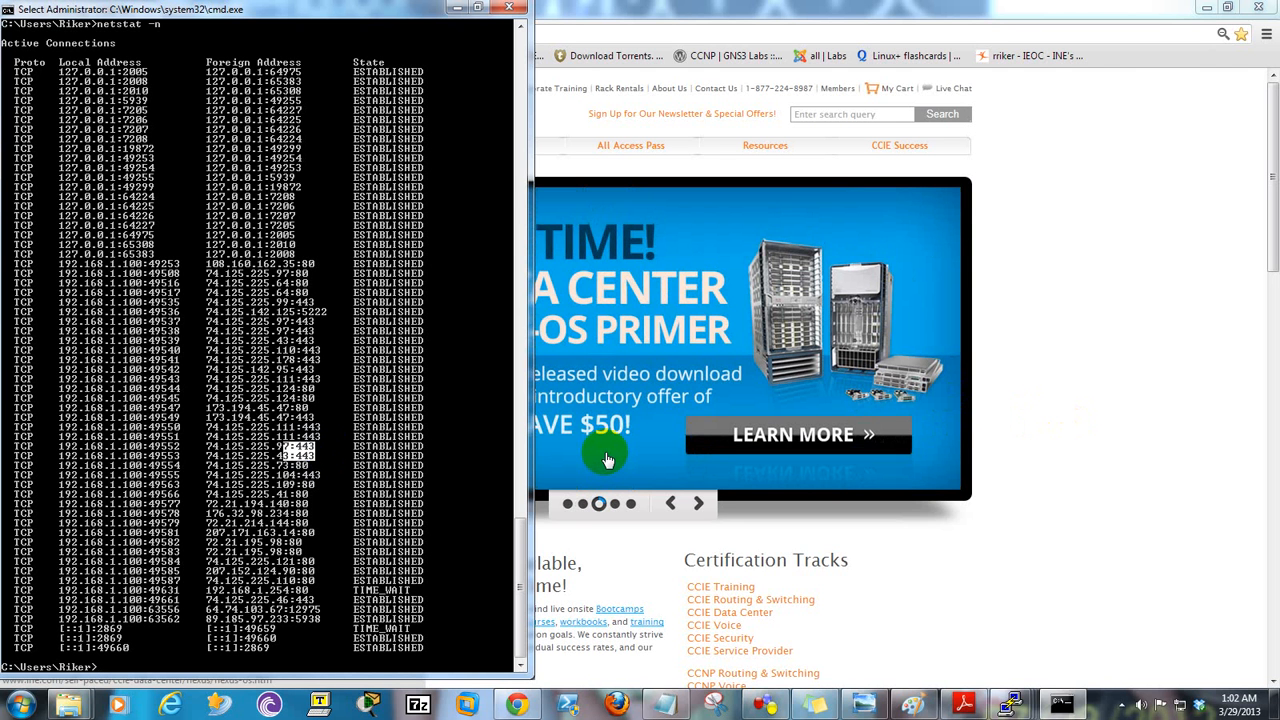
click(508, 9)
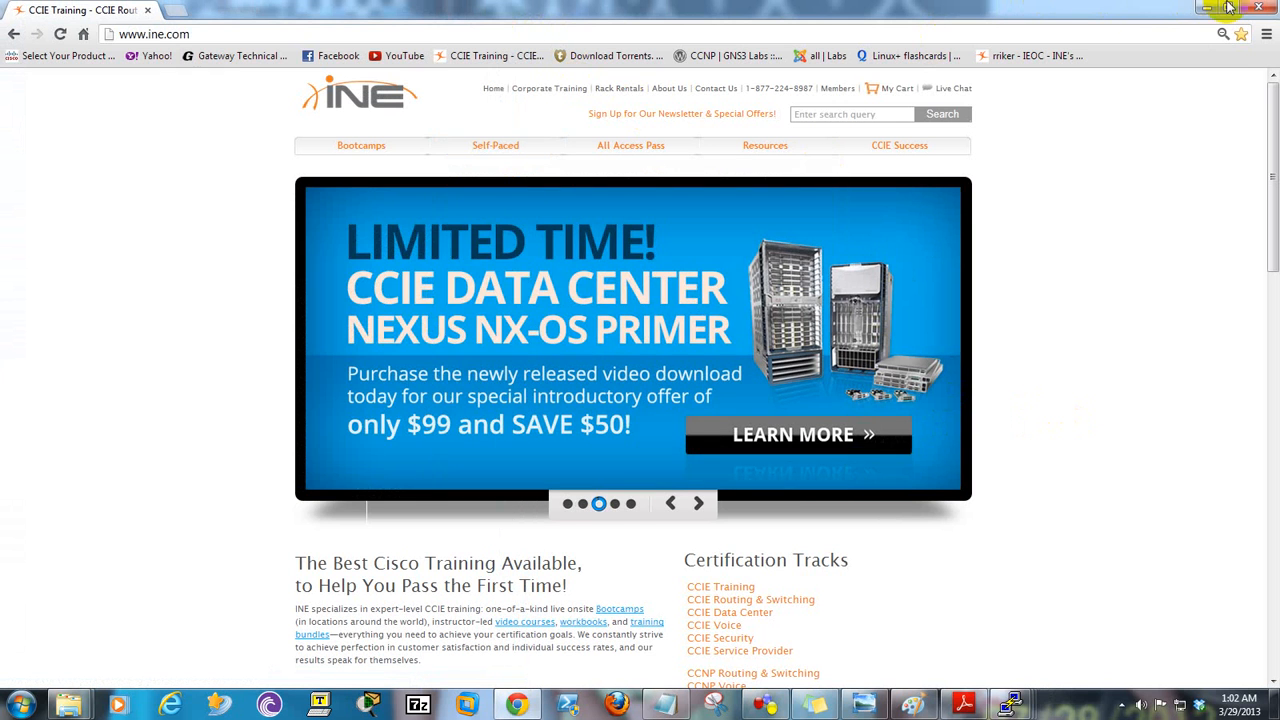
- Switch to GNS3 to review the links around R1, and bring up the CCNA diagram in Paint
click(763, 705)
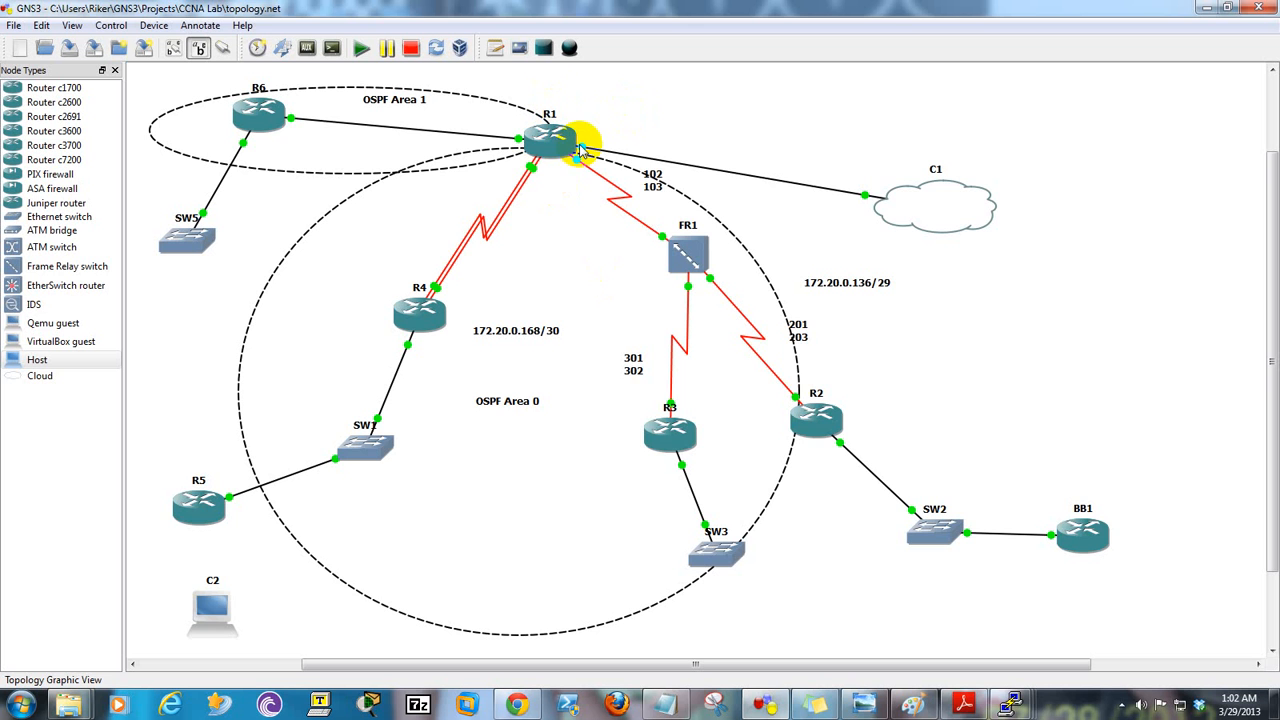
mouse_move(565, 158)
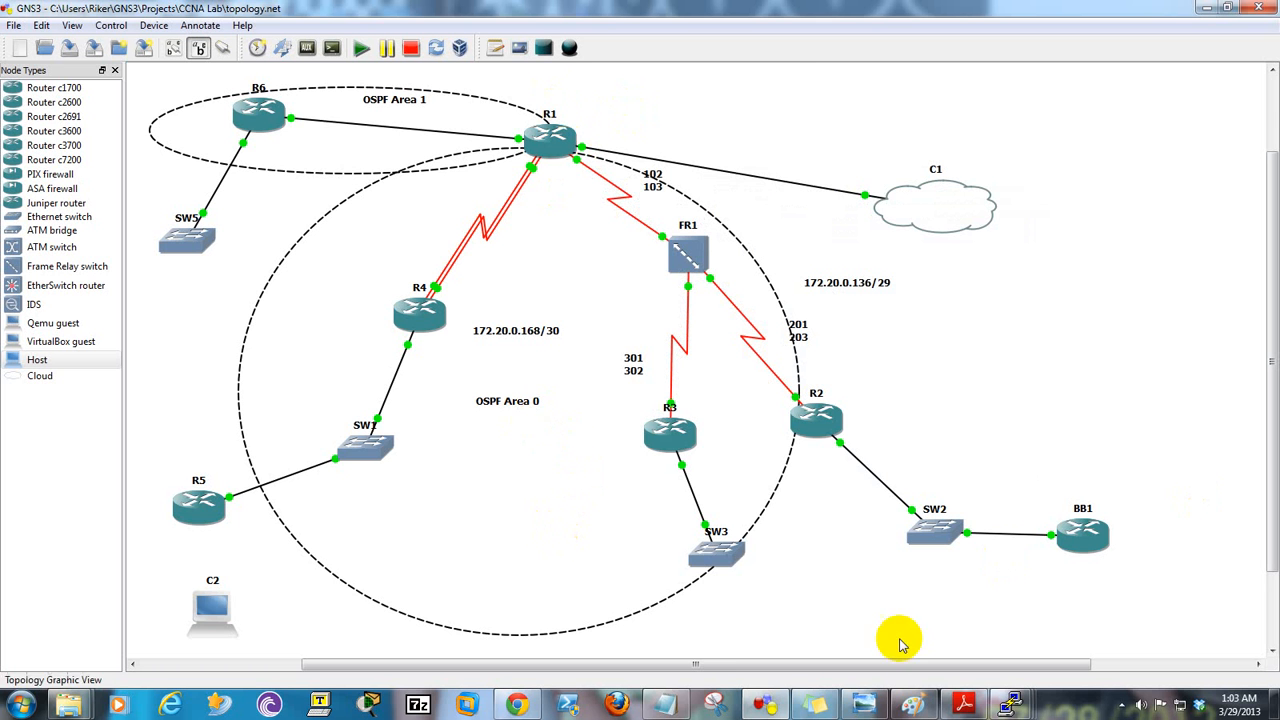
click(914, 706)
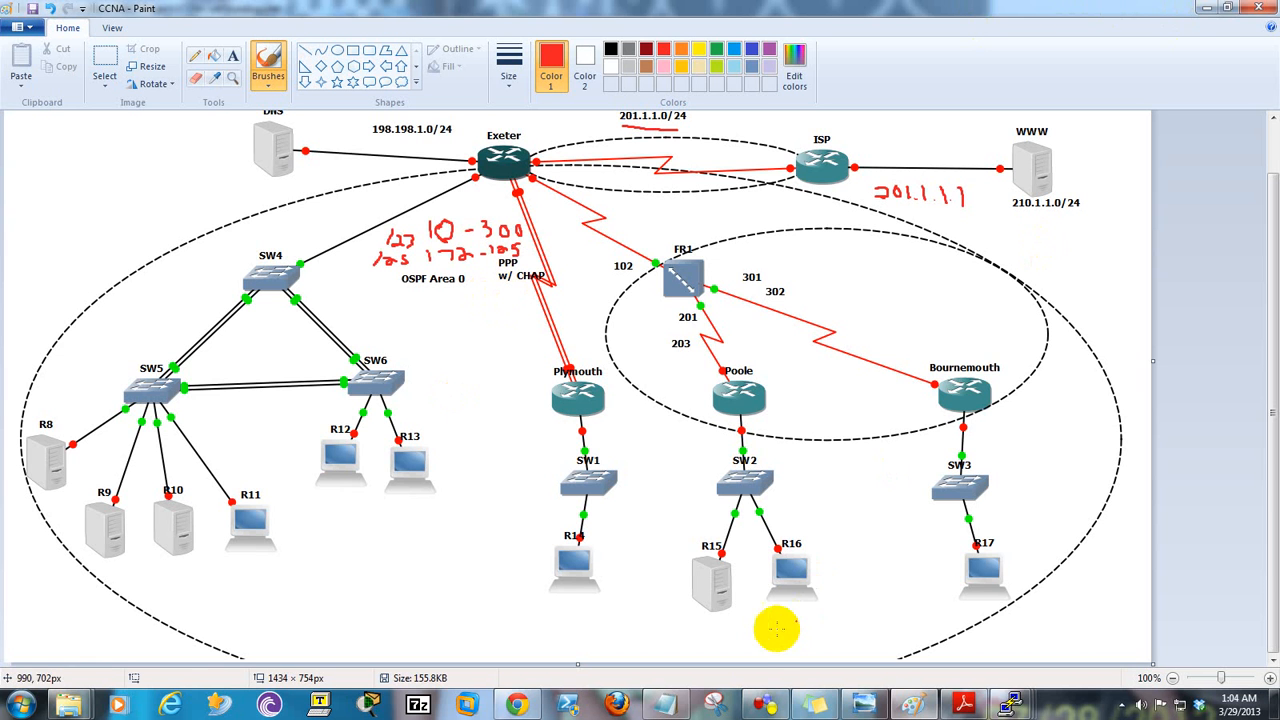
- Return to GNS3, bring up the R1 console and move its window clear of the topology
click(765, 704)
mouse_move(1010, 705)
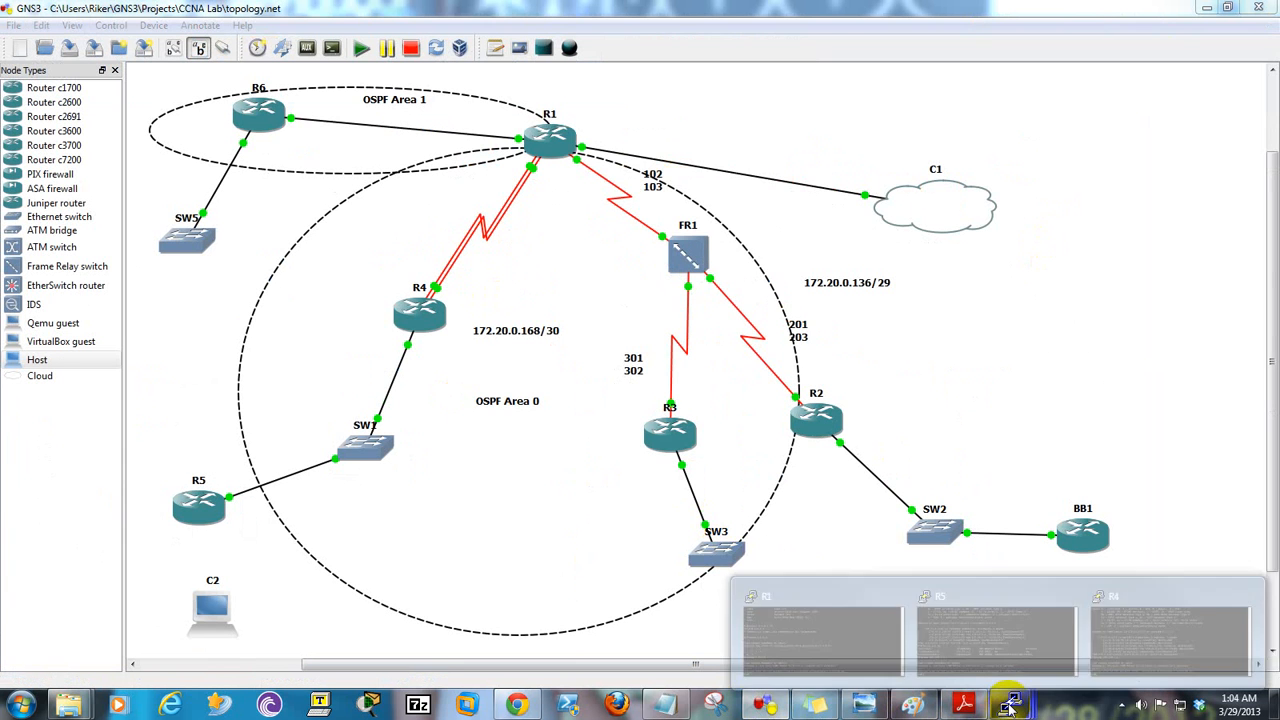
click(806, 620)
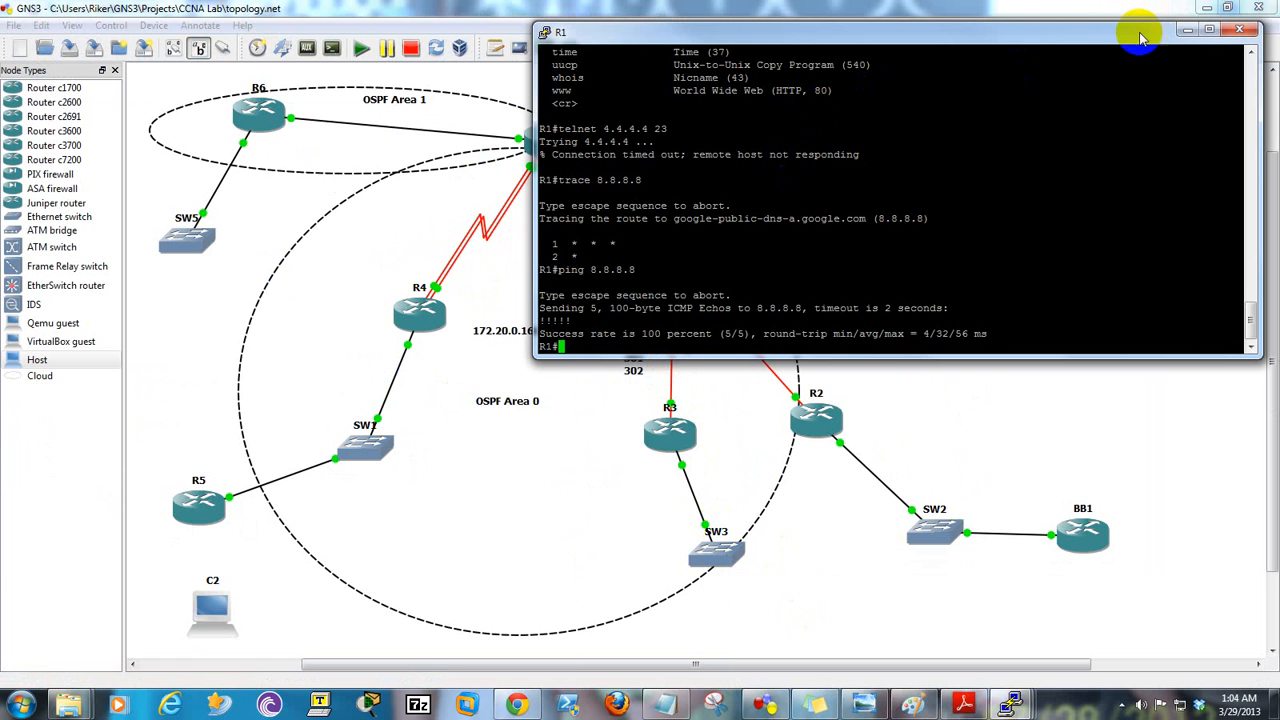
drag(1137, 33, 1279, 150)
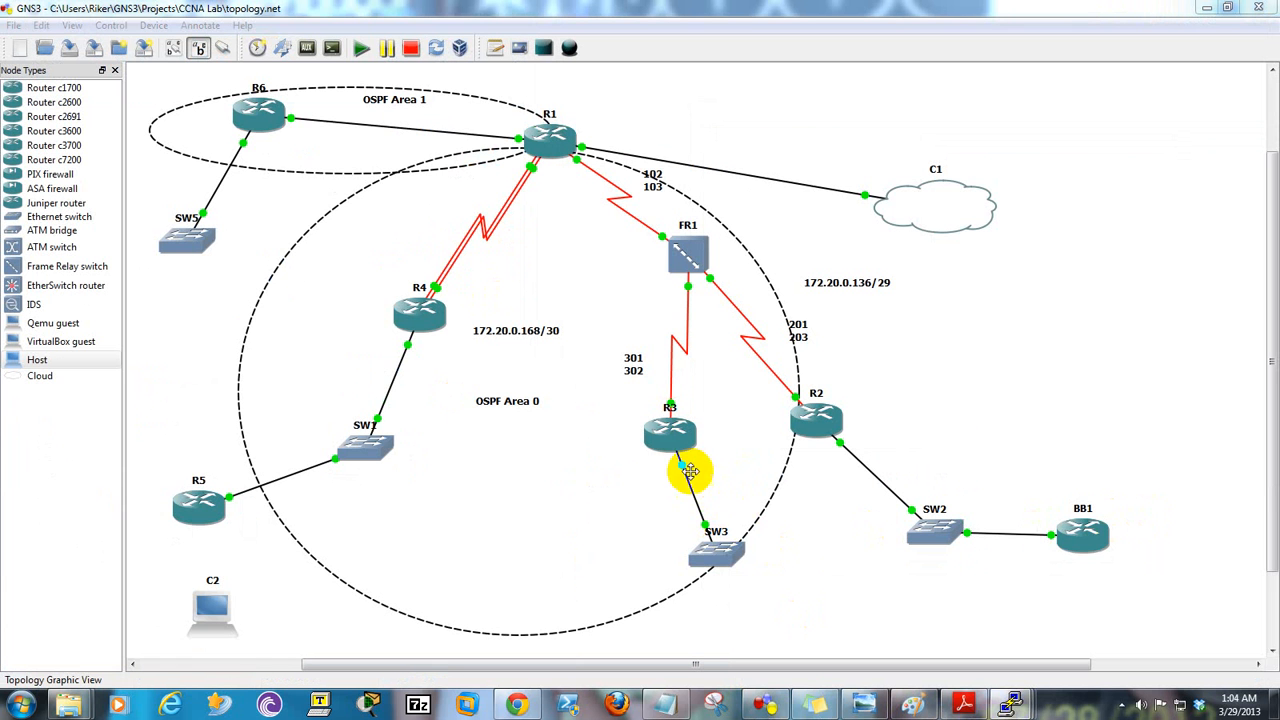
- Open a console session to R3 at its R3# prompt and reposition the window over the topology
click(670, 415)
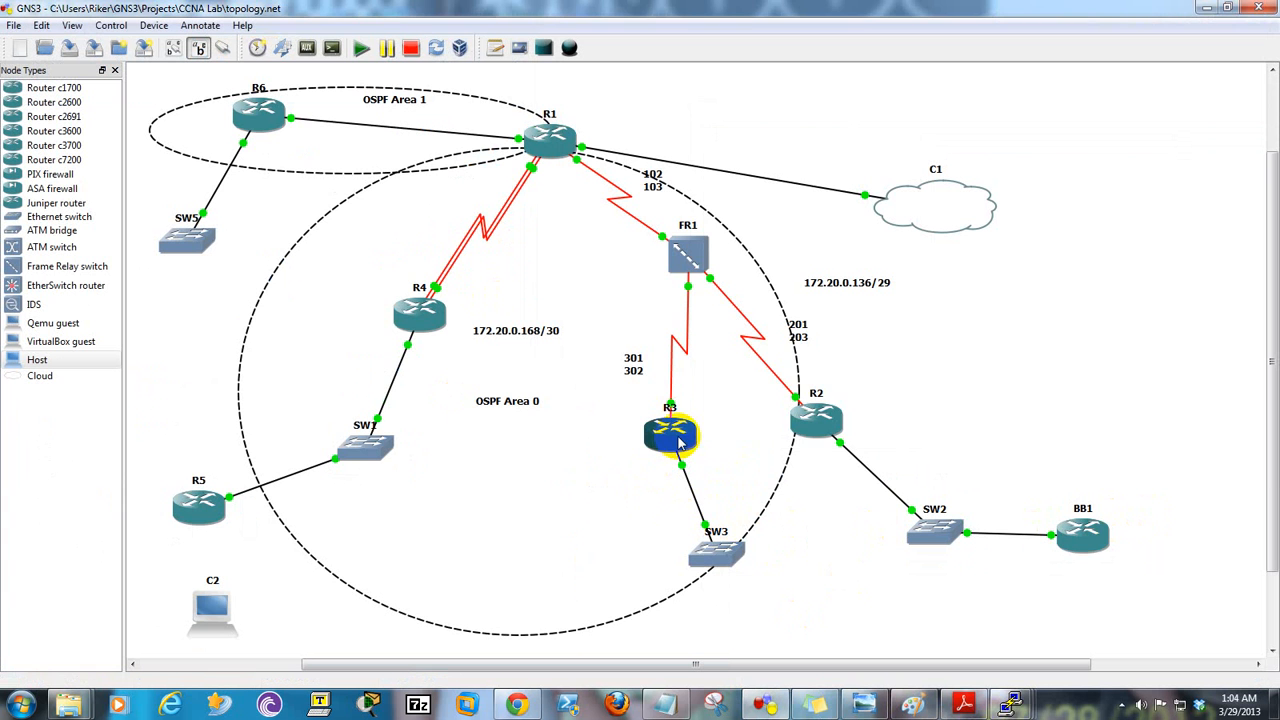
right_click(672, 408)
click(724, 213)
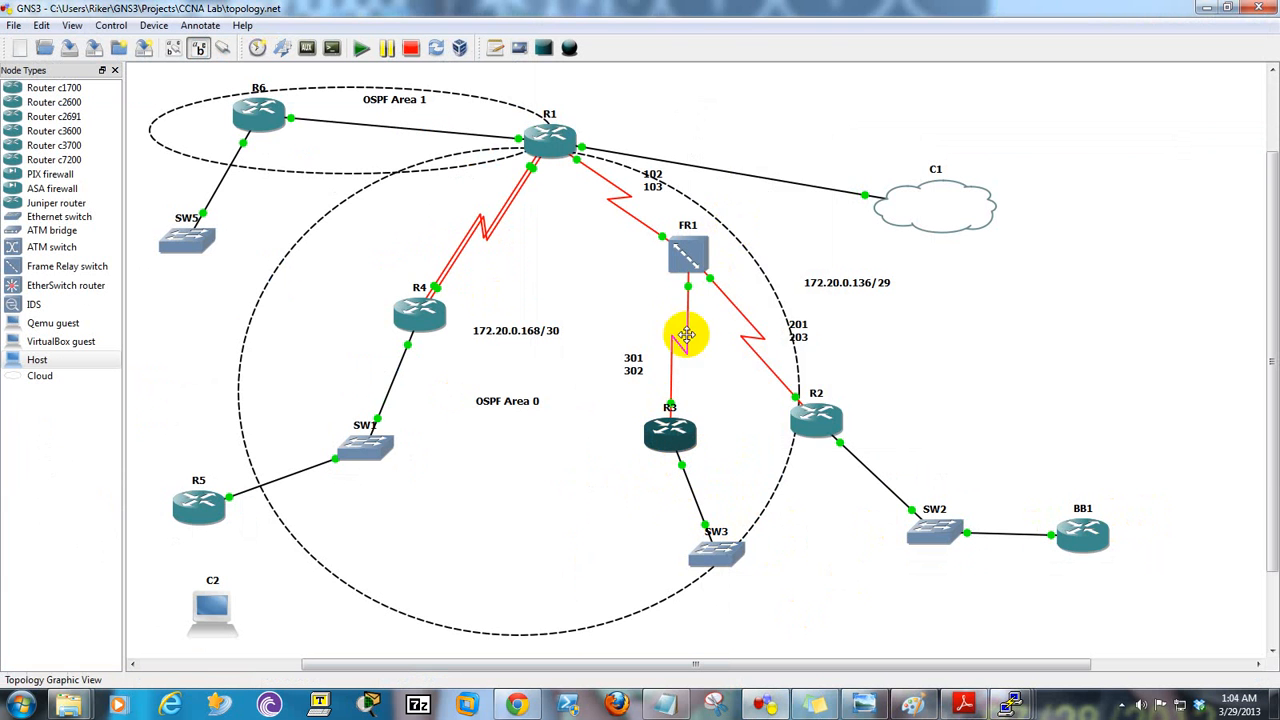
key(Return)
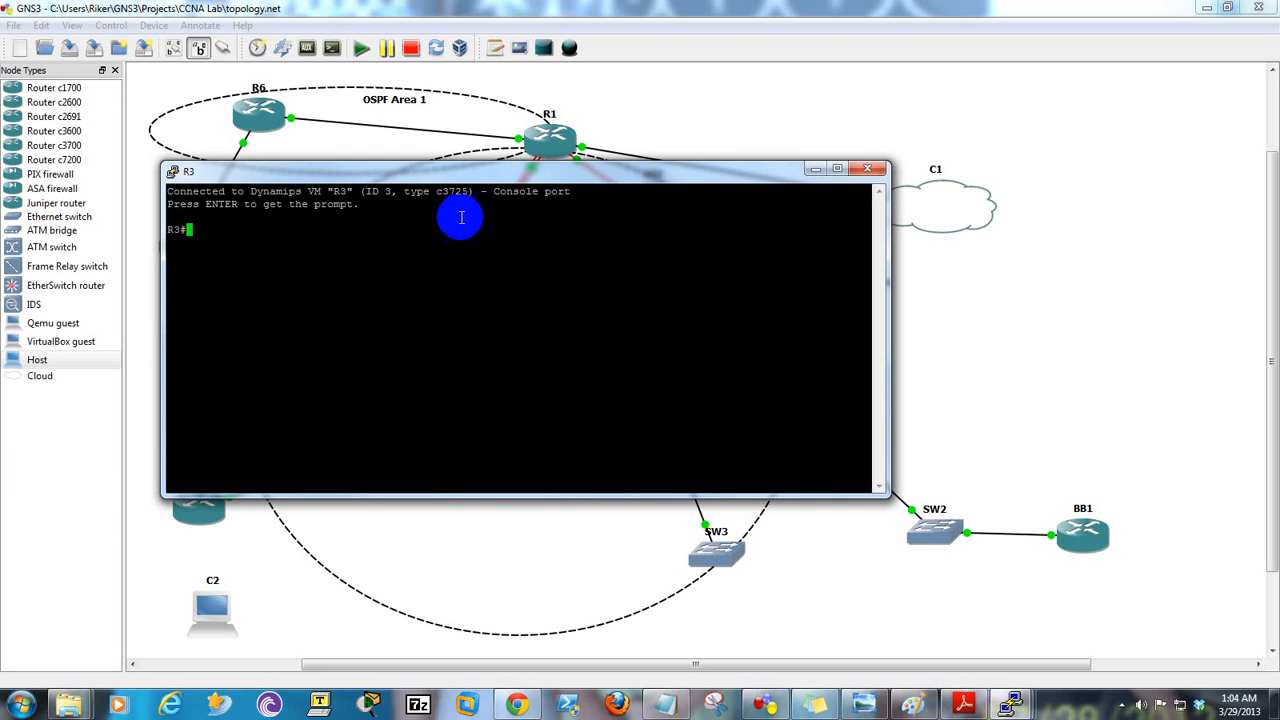
drag(418, 178, 615, 133)
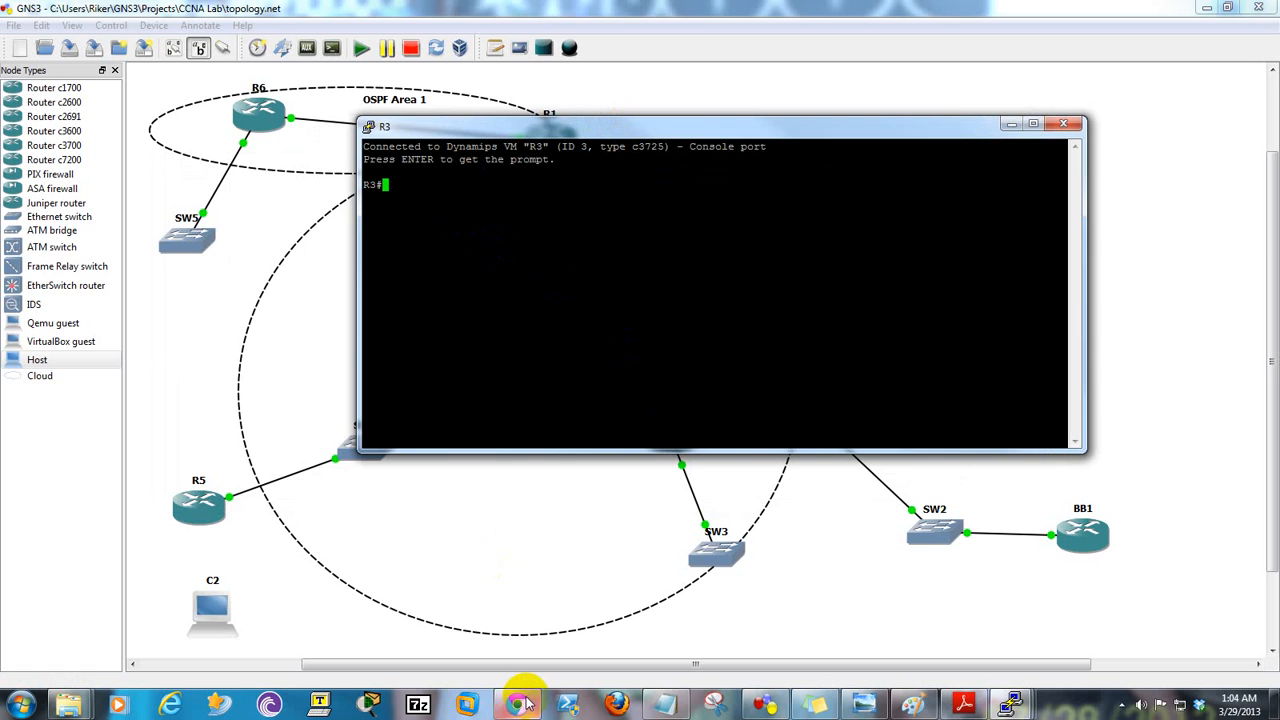
- Close the Chrome window and list R3's interface addresses in its console with sho ip int br
right_click(516, 705)
click(473, 660)
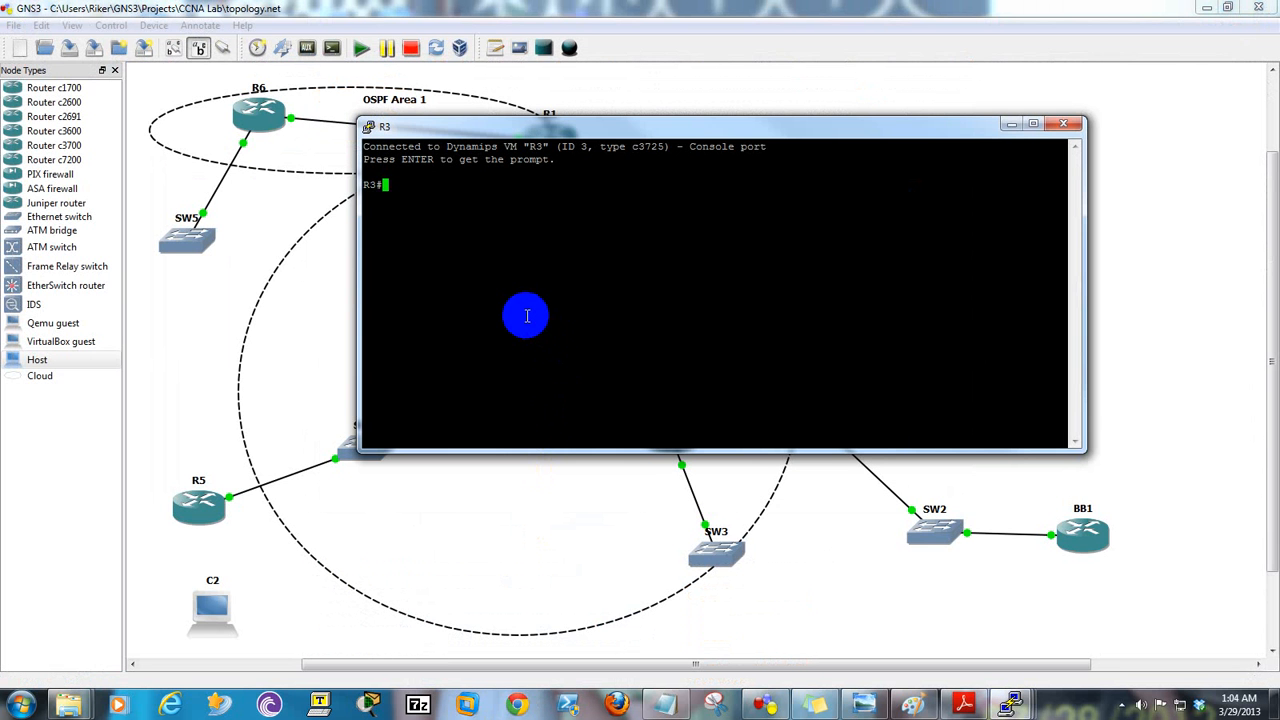
text(sho ip int br)
key(Return)
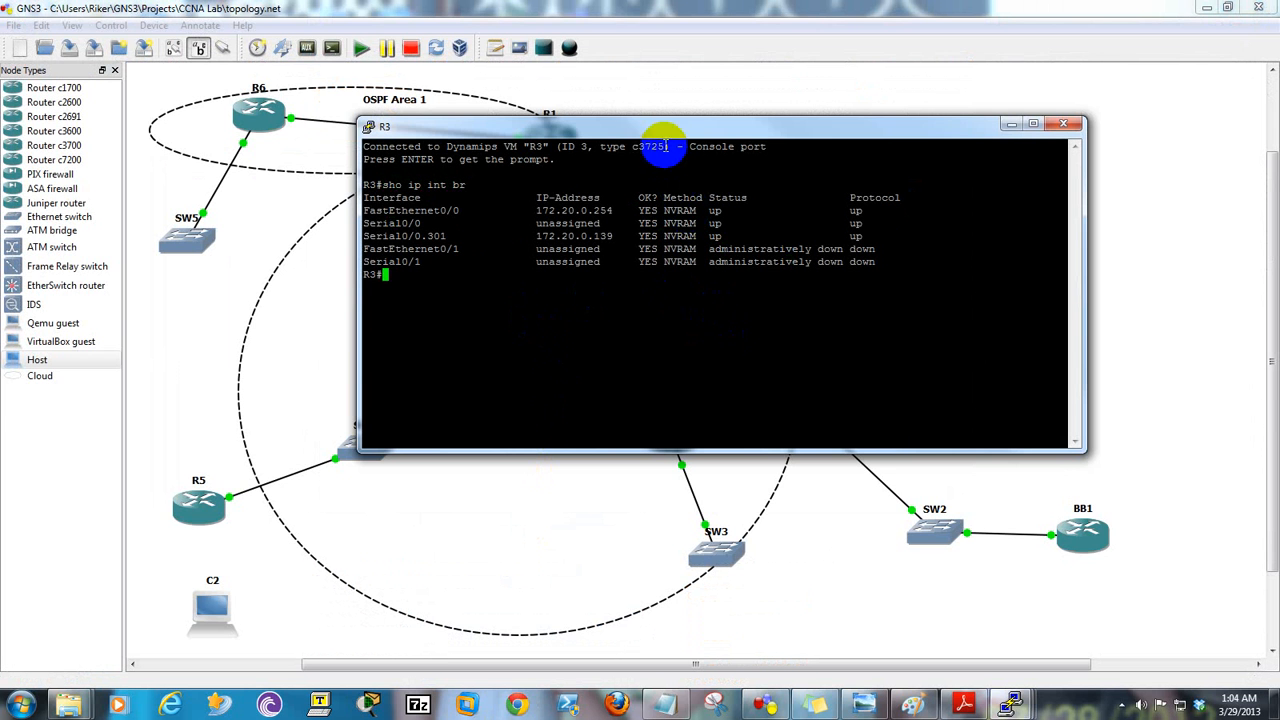
- Arrange the R3 console above the R1 console beside the topology, and enter configuration mode on R1 with conf t
drag(680, 136, 1053, 41)
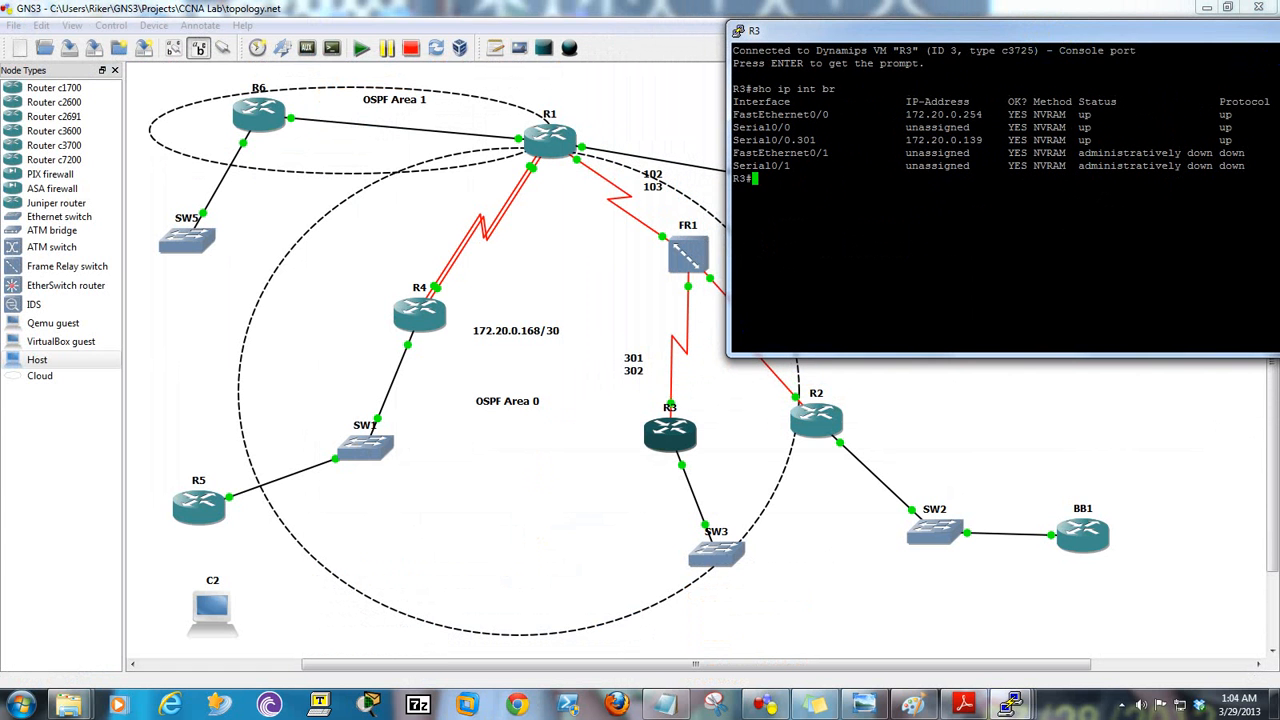
drag(1279, 225, 1139, 373)
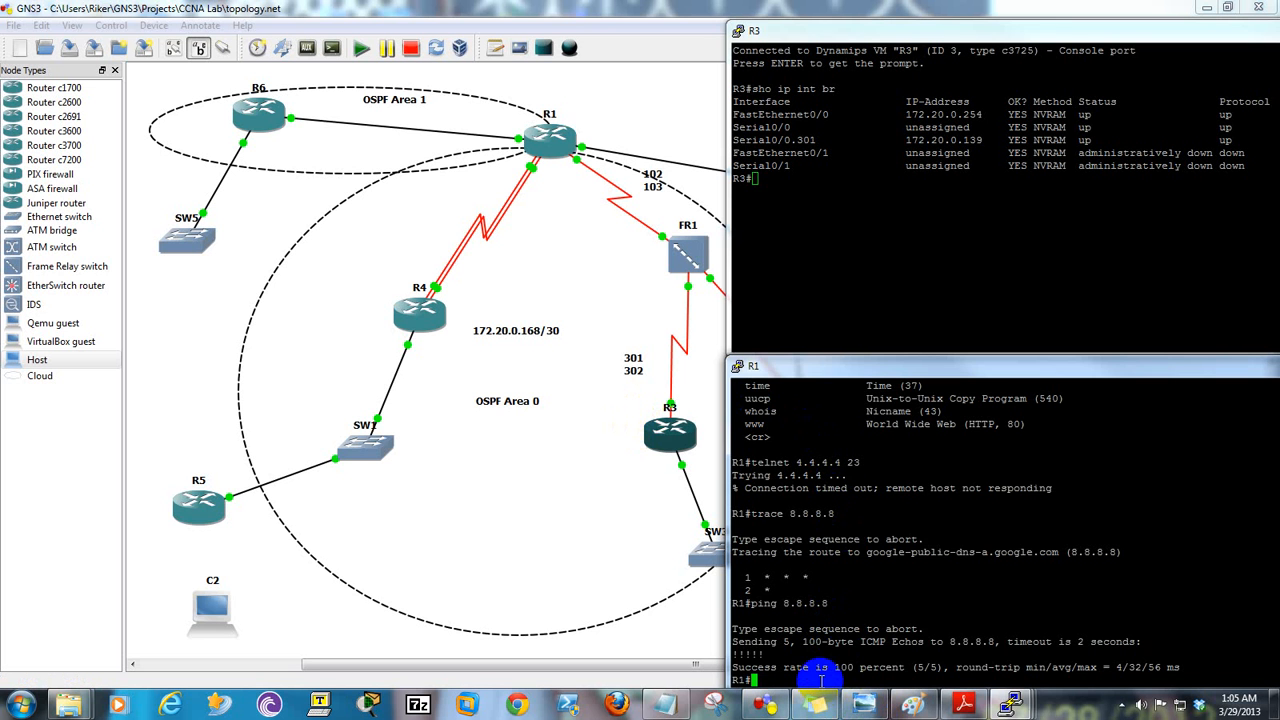
text(conf t)
key(Return)
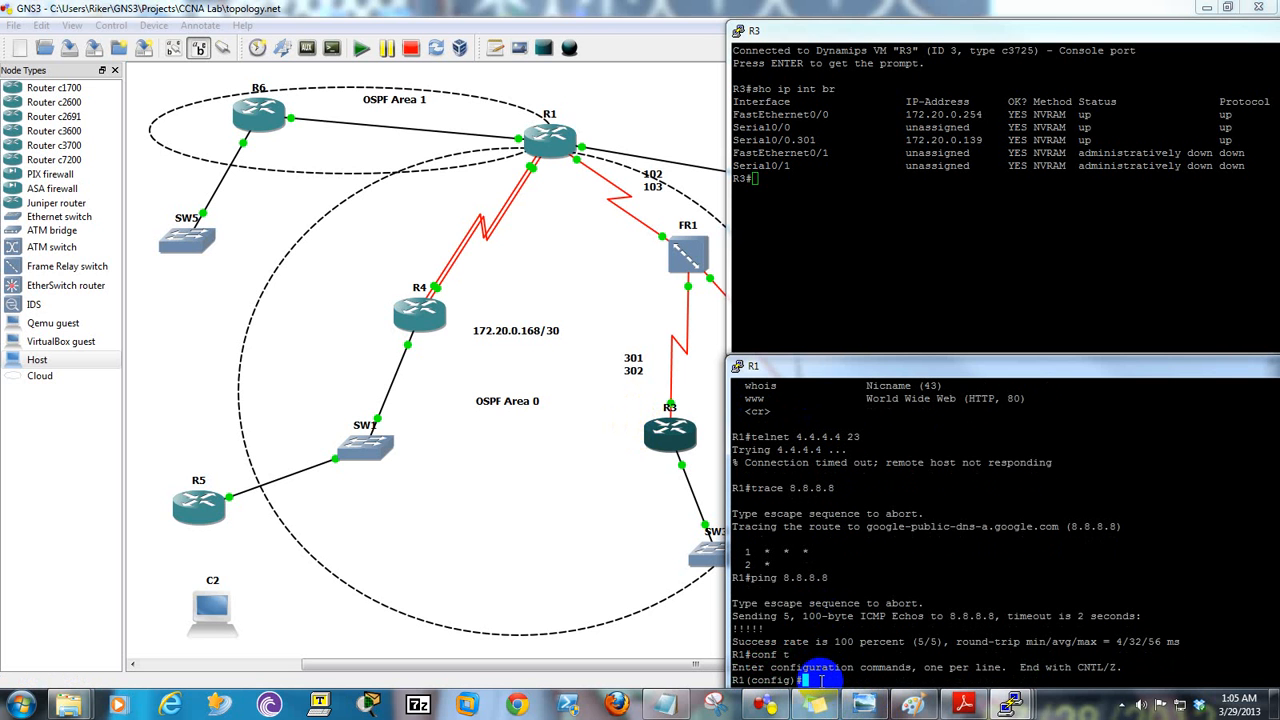
- Start an ip access-list standard command on R1, listing the help for access list types and for standard list identifiers
text(ip acc)
key(Tab)
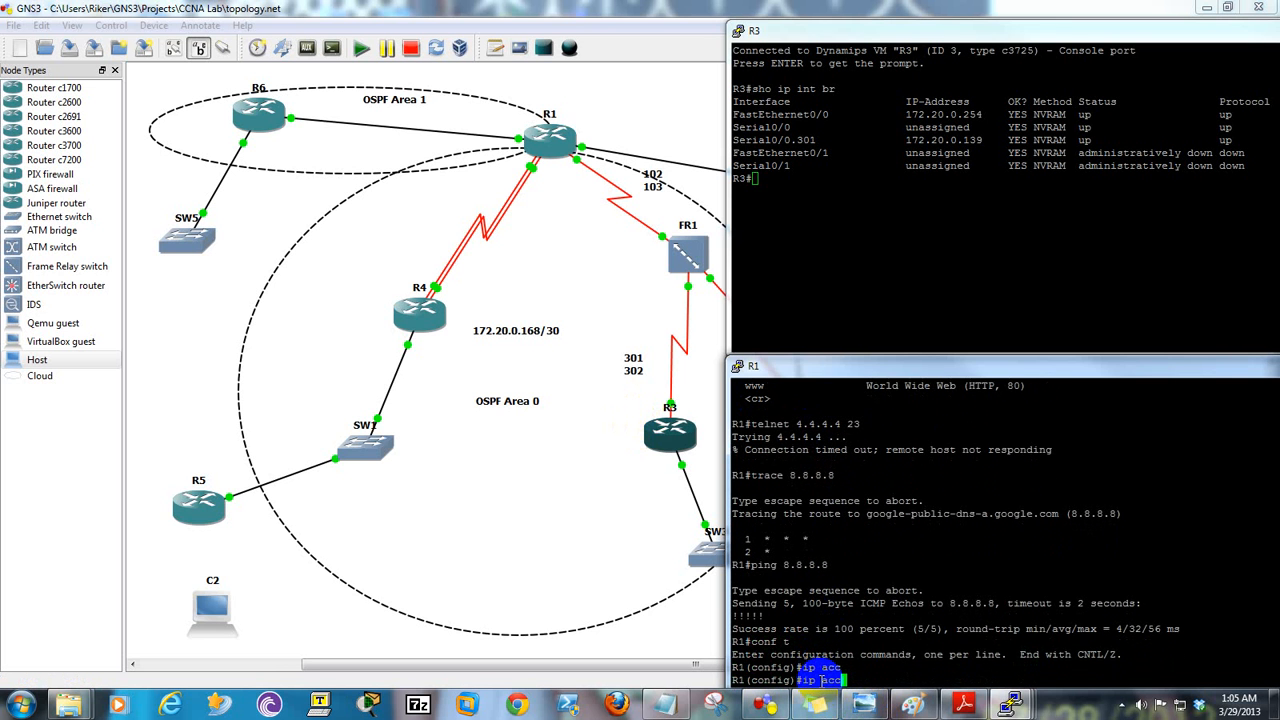
text(ess)
key(Tab)
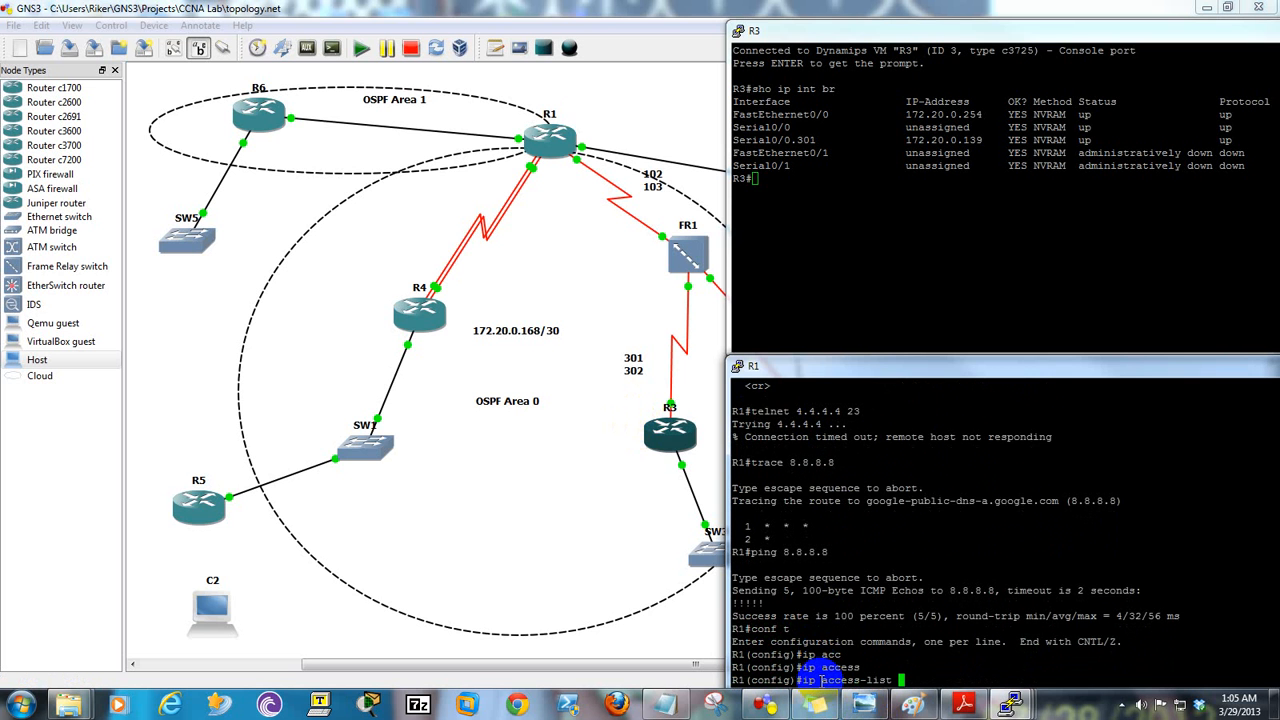
text(?)
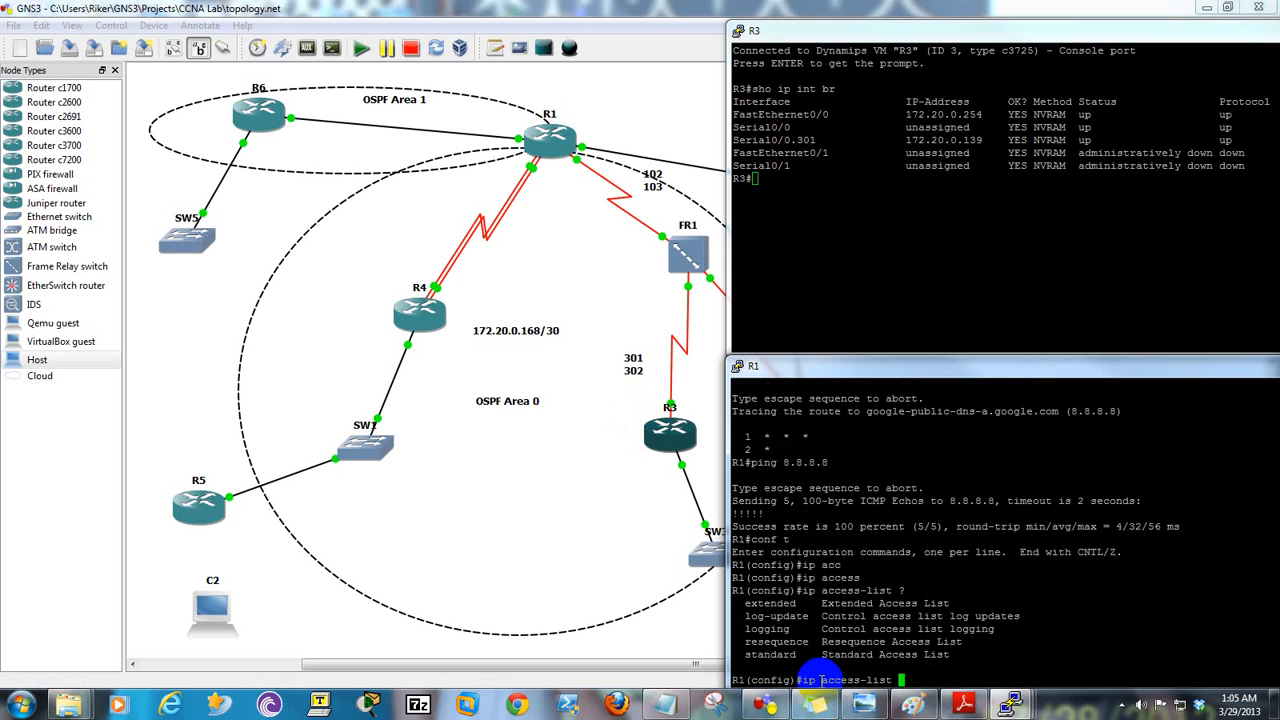
text(st)
key(Tab)
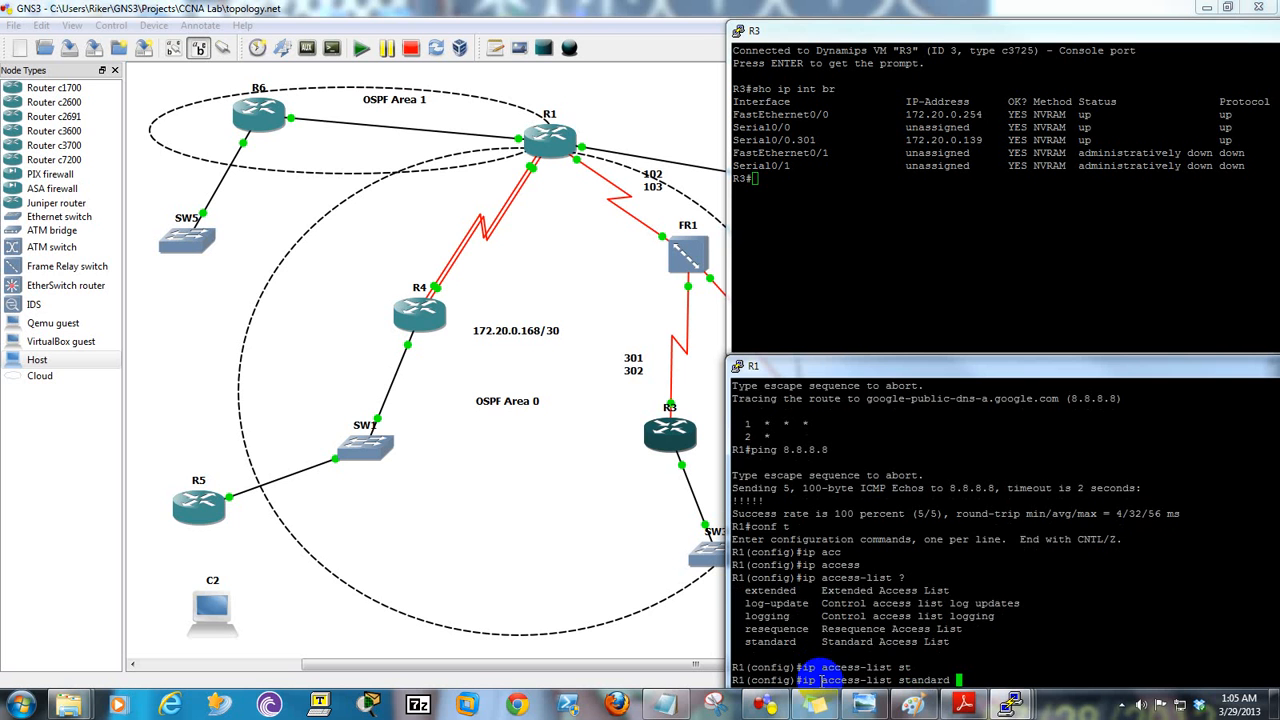
text(?)
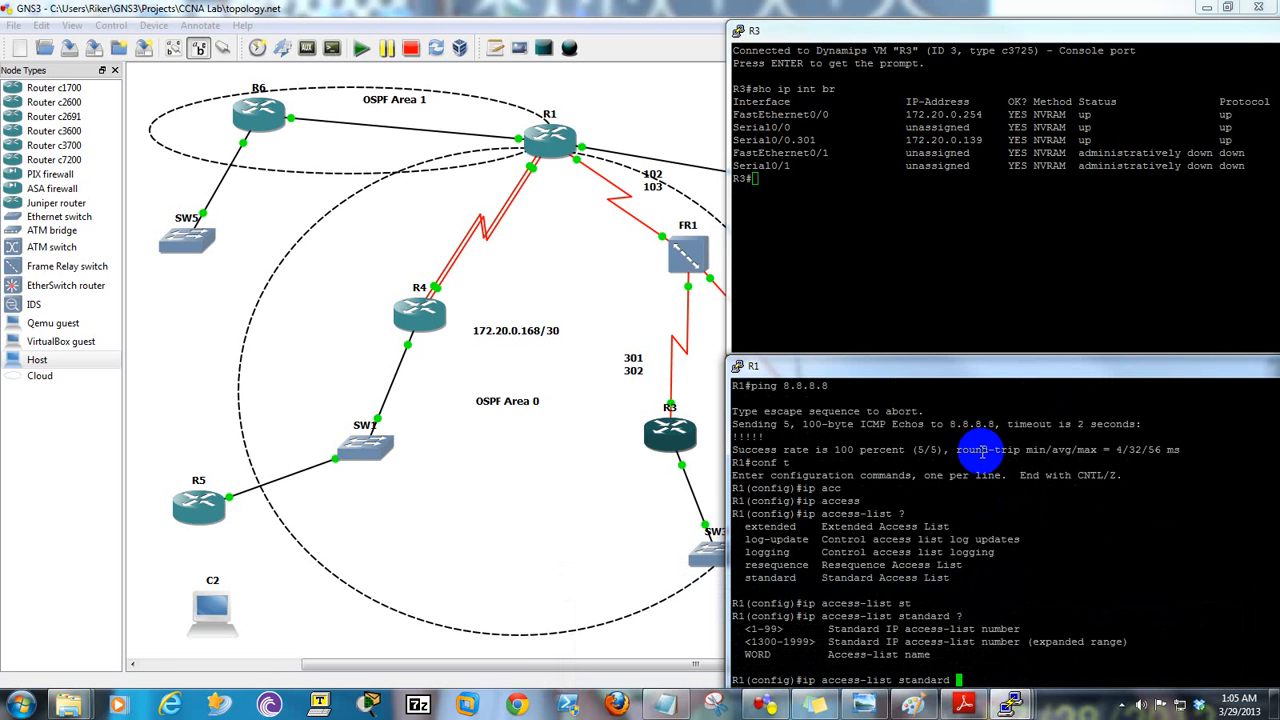
- Create standard access list 1 on R1, list its configuration commands and begin a deny entry
text(1)
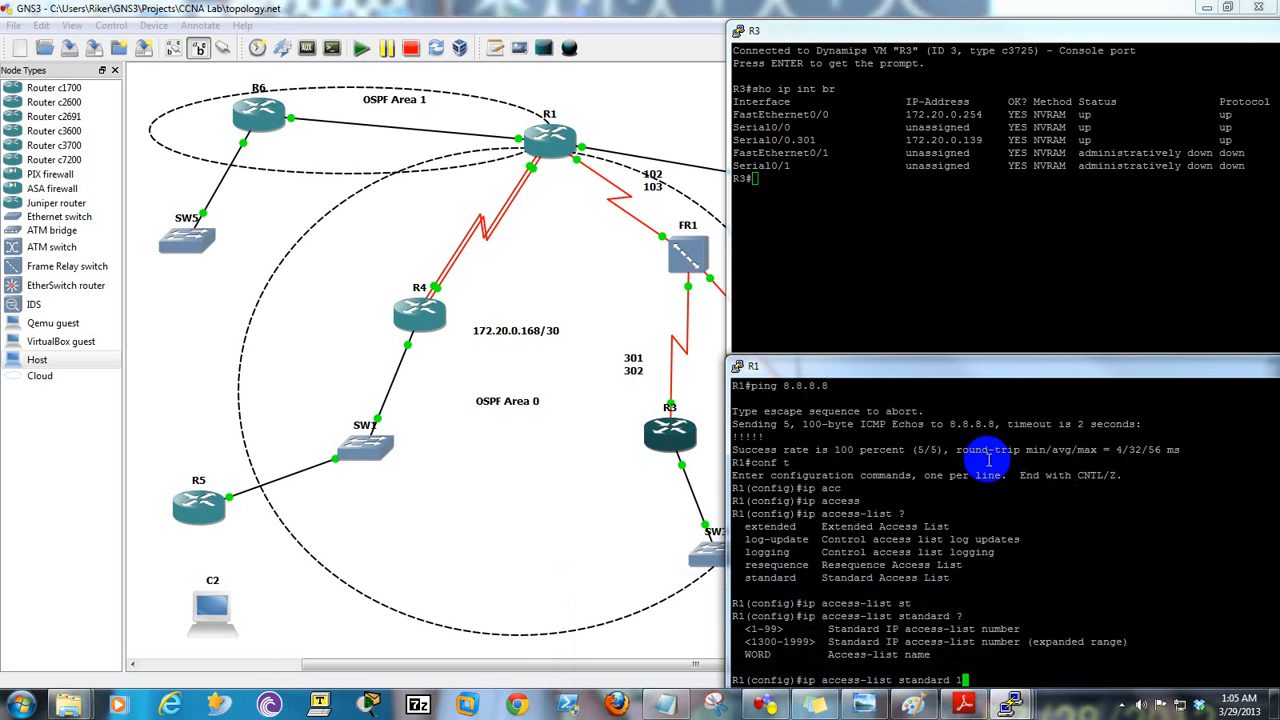
text( ?)
key(Return)
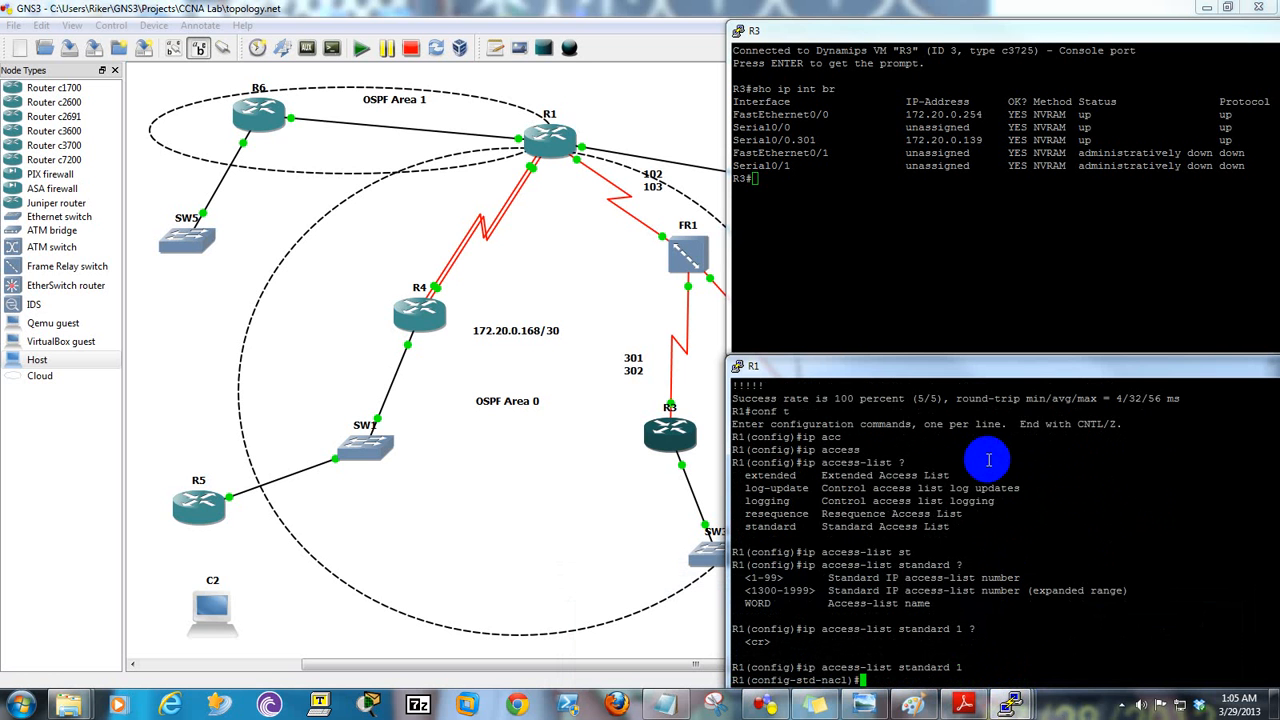
text(?)
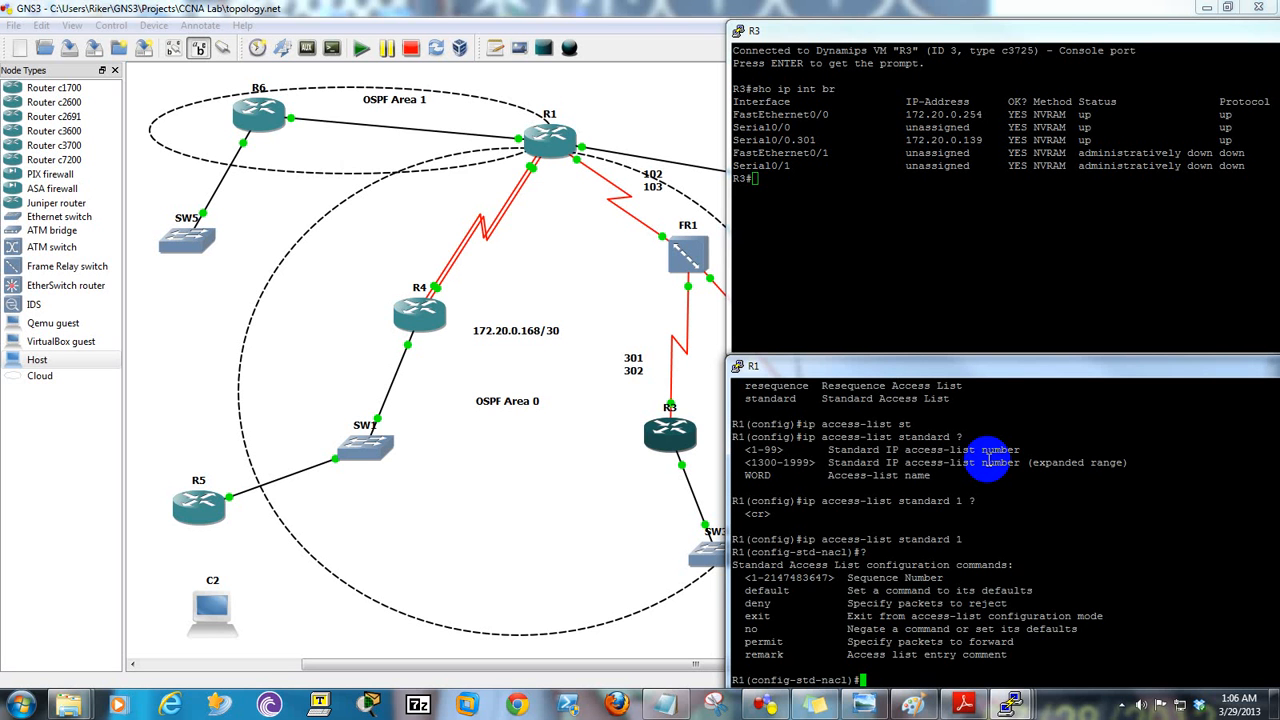
text(deny)
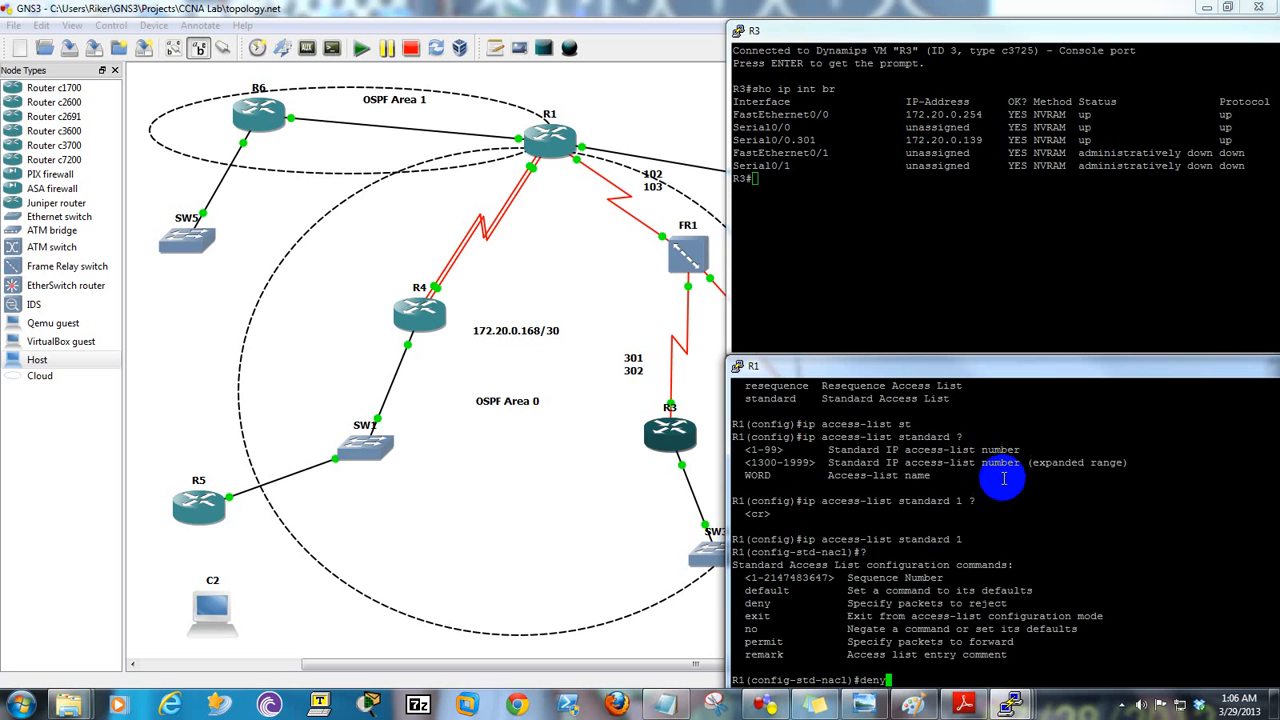
- Switch to the CCNA diagram in Paint and delete a rectangle of about 537 × 318 px covering SW5, SW6 and their hosts
click(911, 703)
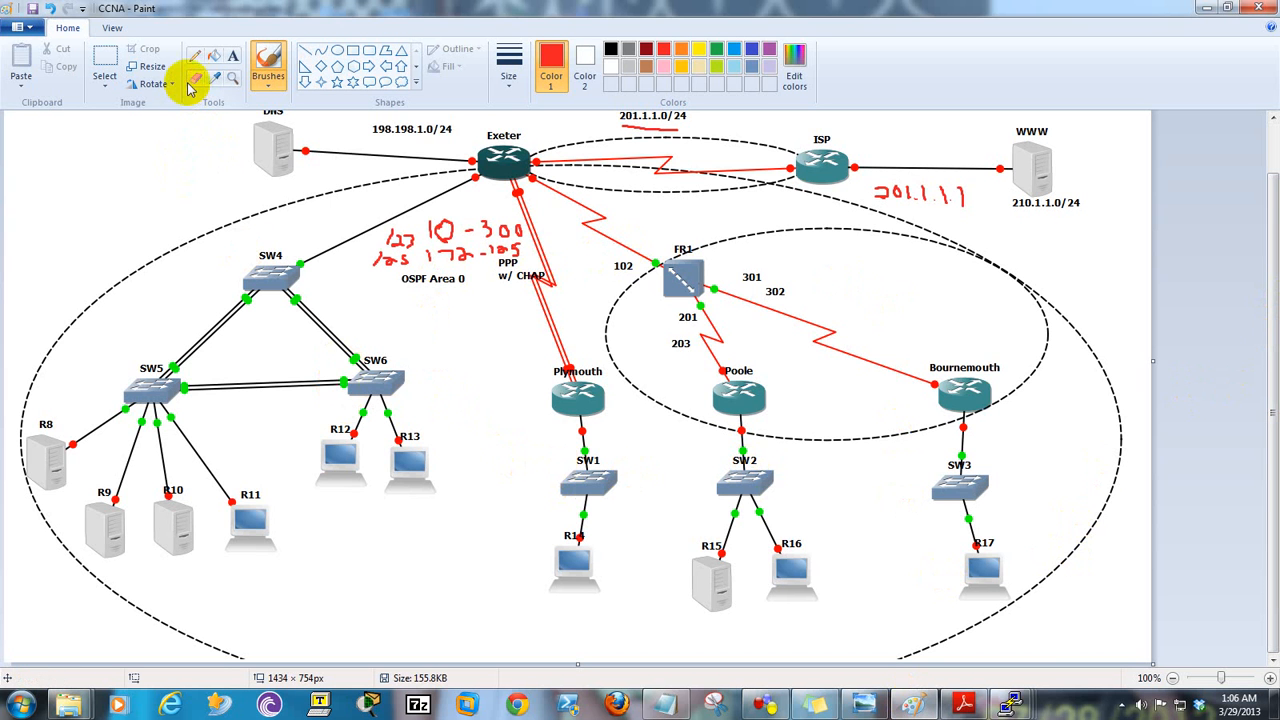
click(104, 80)
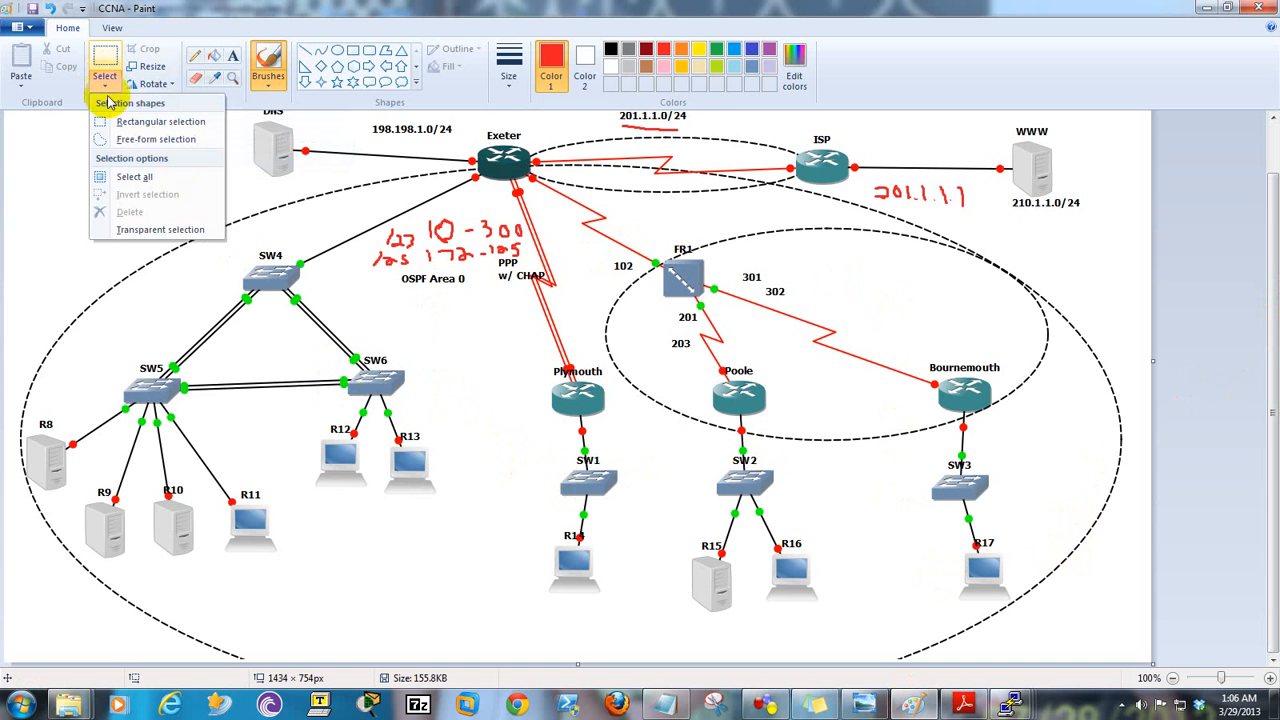
click(116, 121)
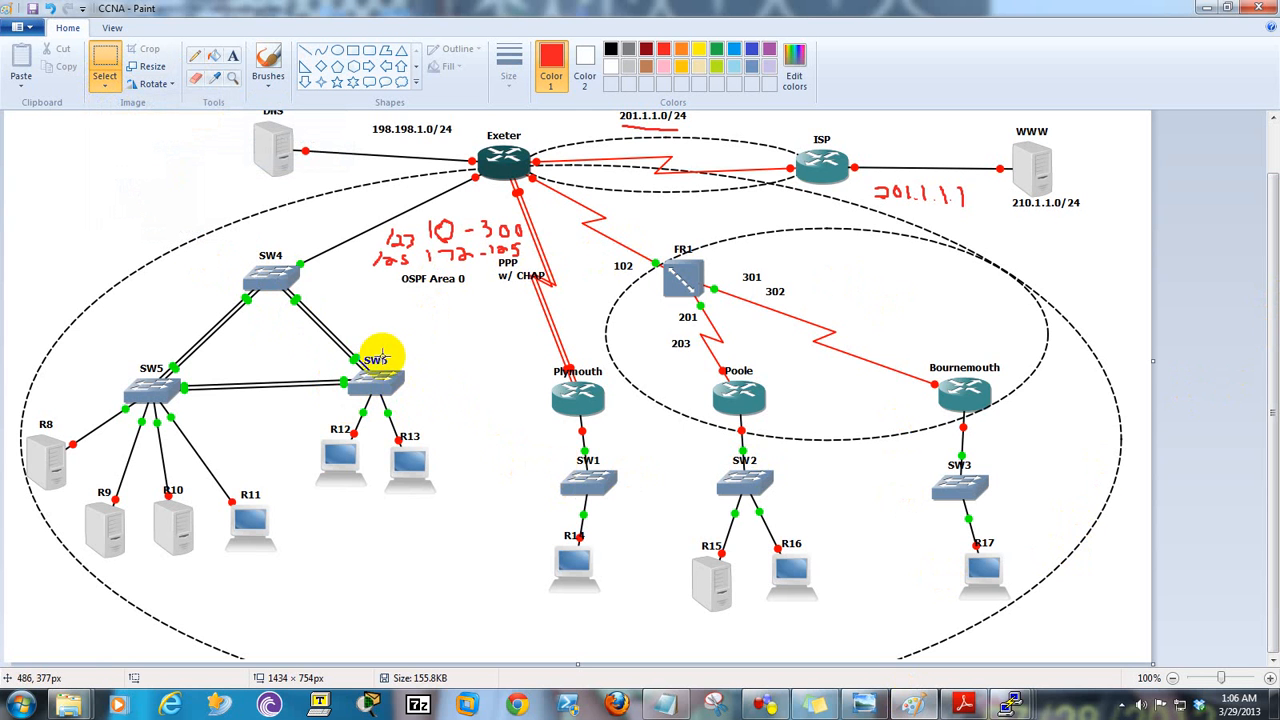
drag(449, 335, 20, 590)
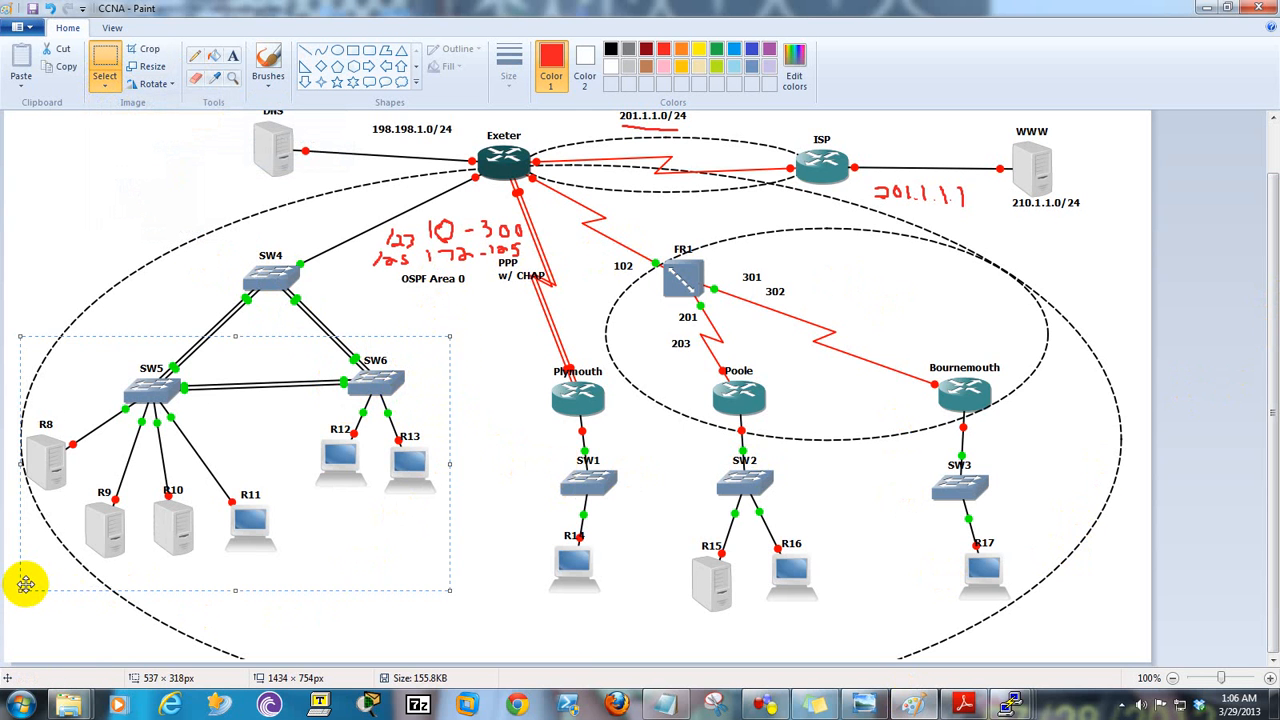
key(Delete)
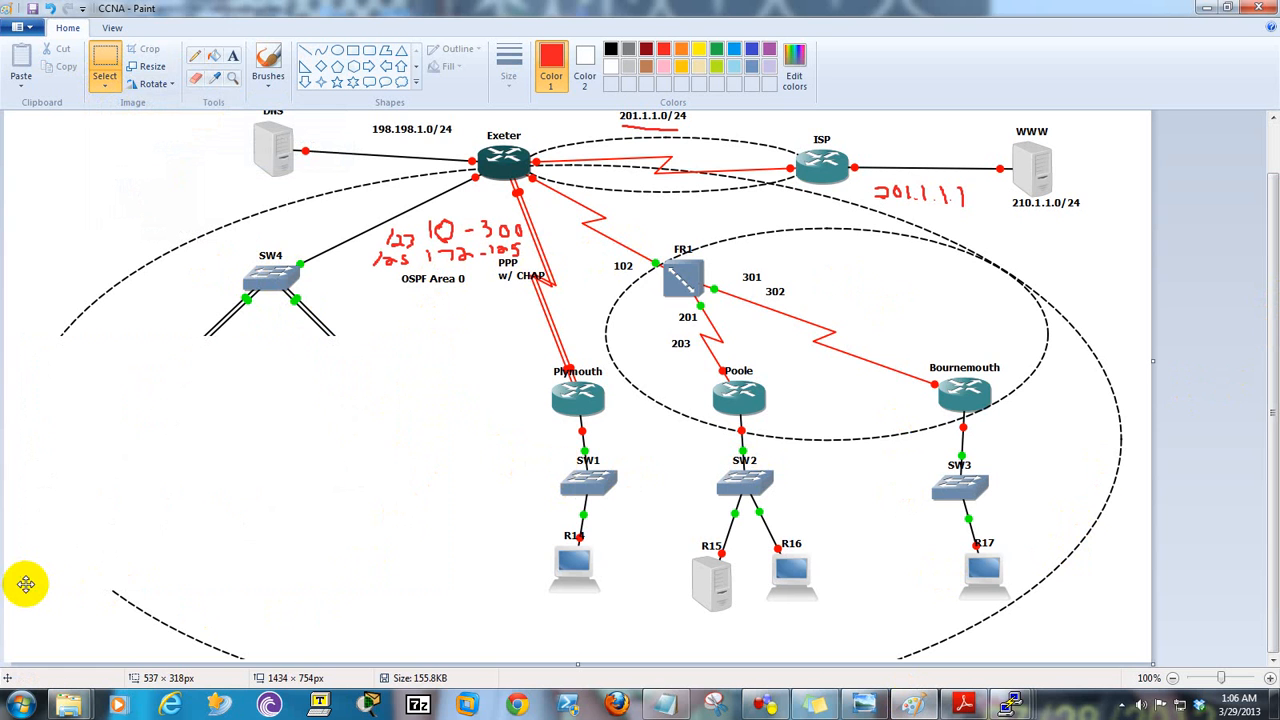
- Brush three short red lines labelled P, D and P in the cleared area, and a longer red line beneath them
click(267, 62)
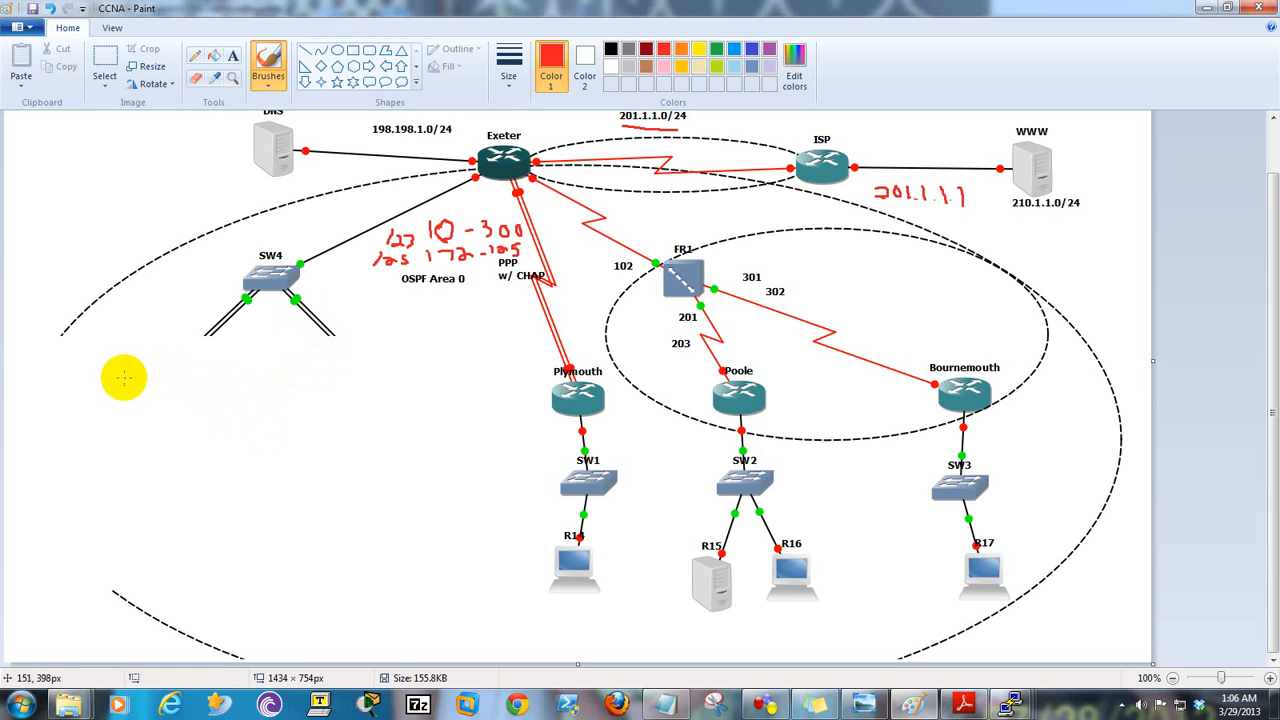
drag(135, 377, 202, 378)
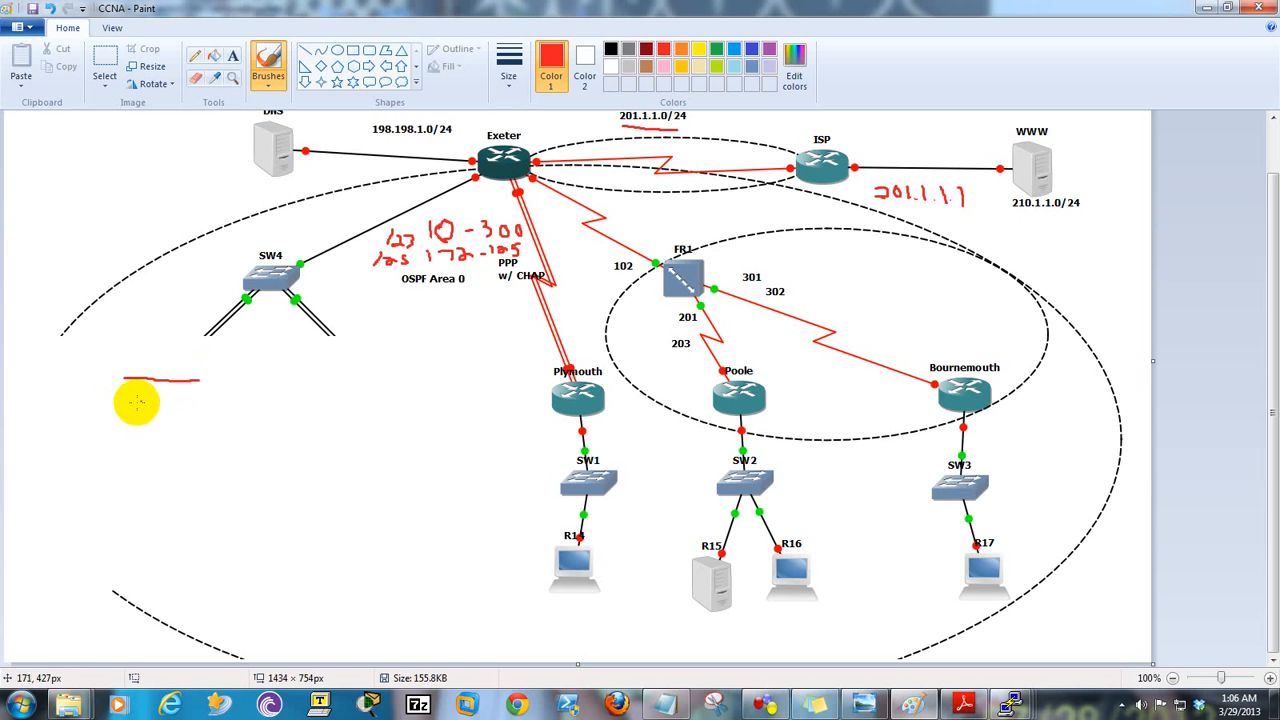
drag(123, 405, 197, 406)
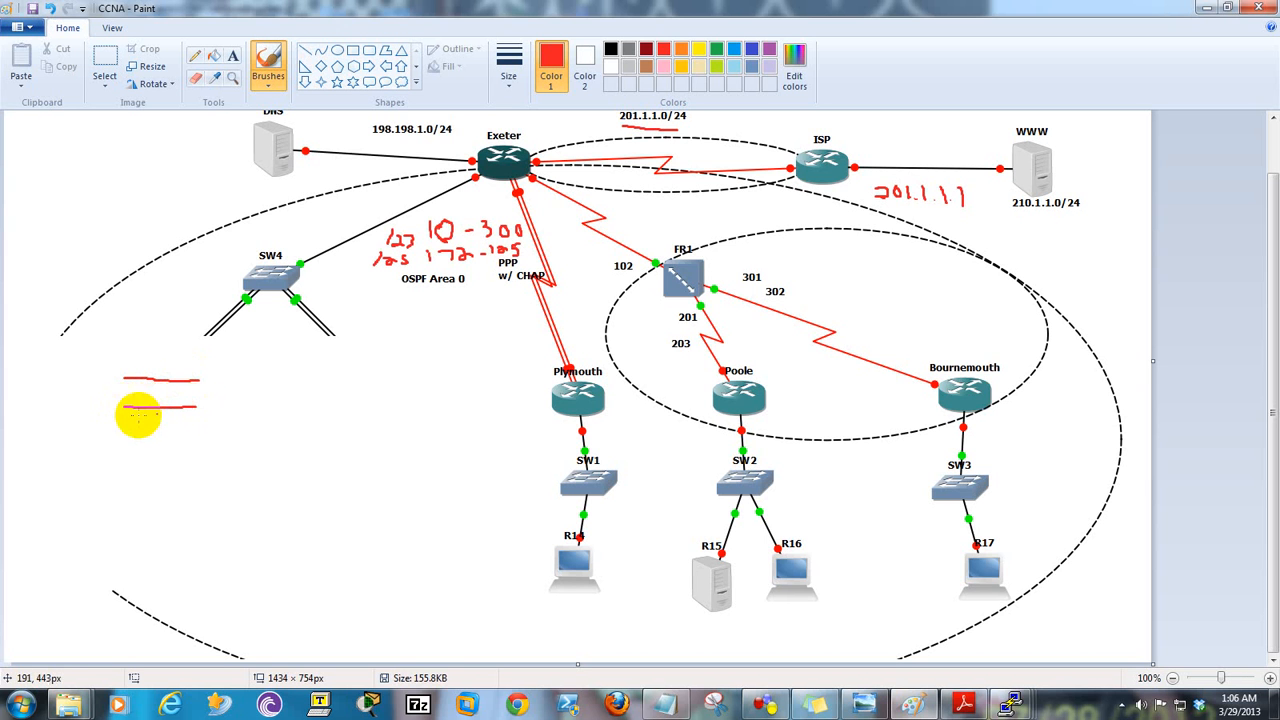
drag(123, 428, 197, 428)
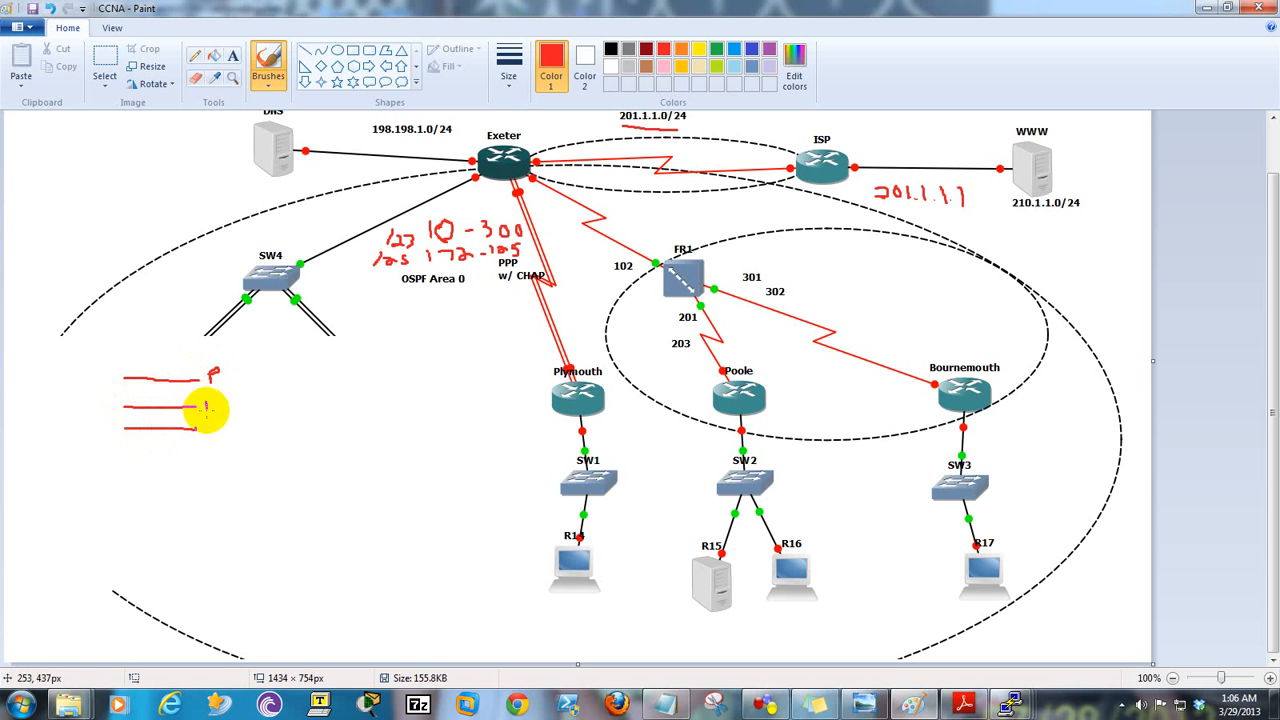
drag(204, 400, 209, 430)
drag(206, 418, 208, 424)
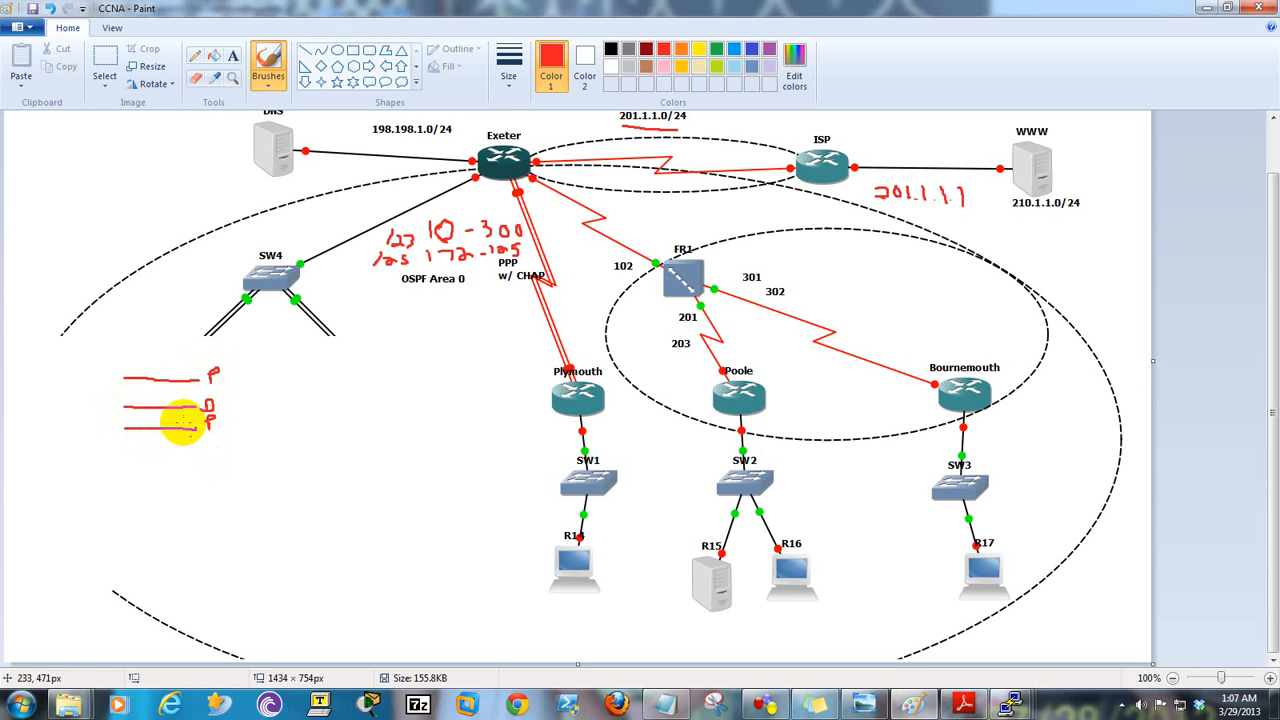
drag(128, 513, 331, 516)
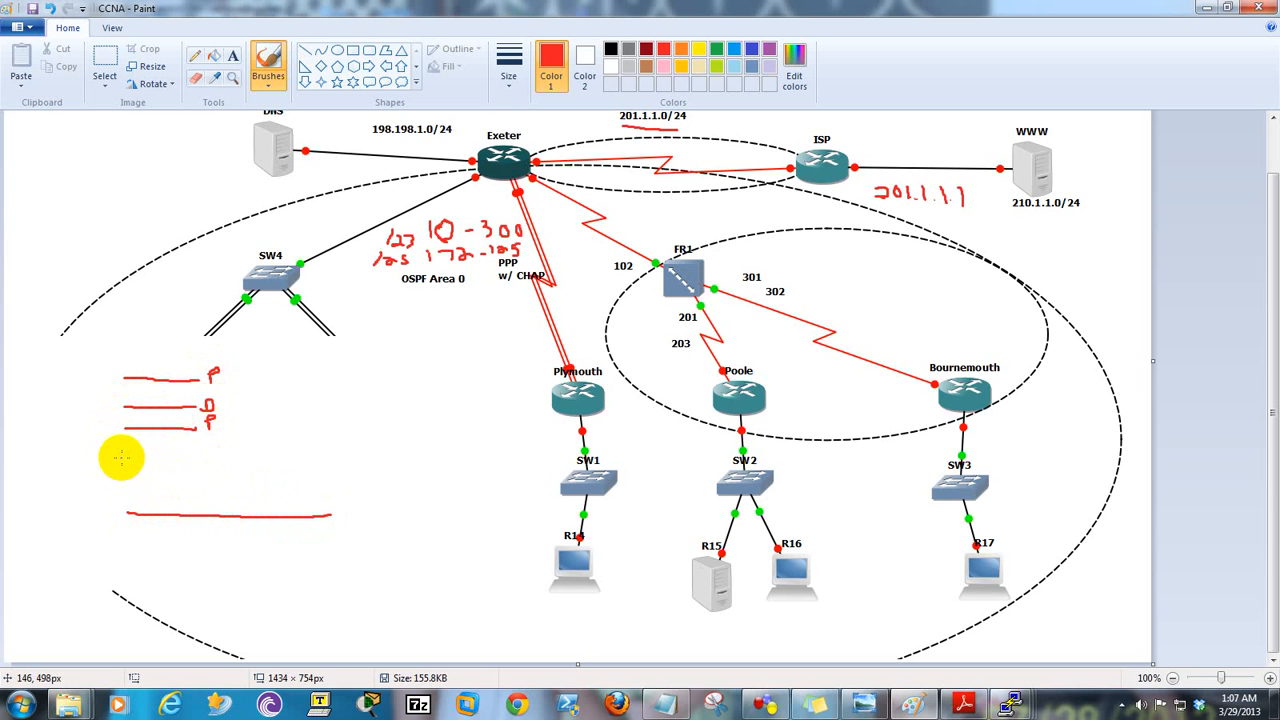
- Brush three more short red lines and a down arrow below the P/D/P entries, and dashes and an arrow beside those entries
mouse_move(121, 457)
mouse_down()
mouse_move(190, 457)
mouse_move(177, 493)
mouse_move(190, 494)
mouse_up()
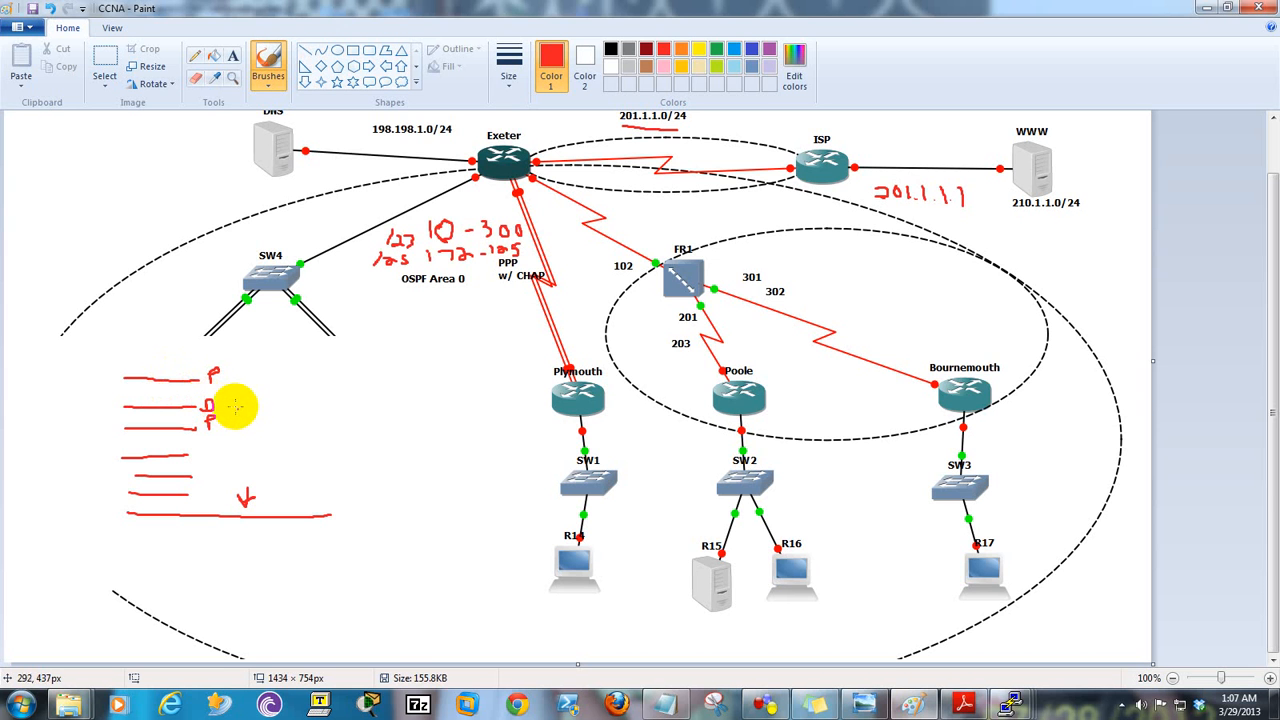
drag(234, 405, 305, 405)
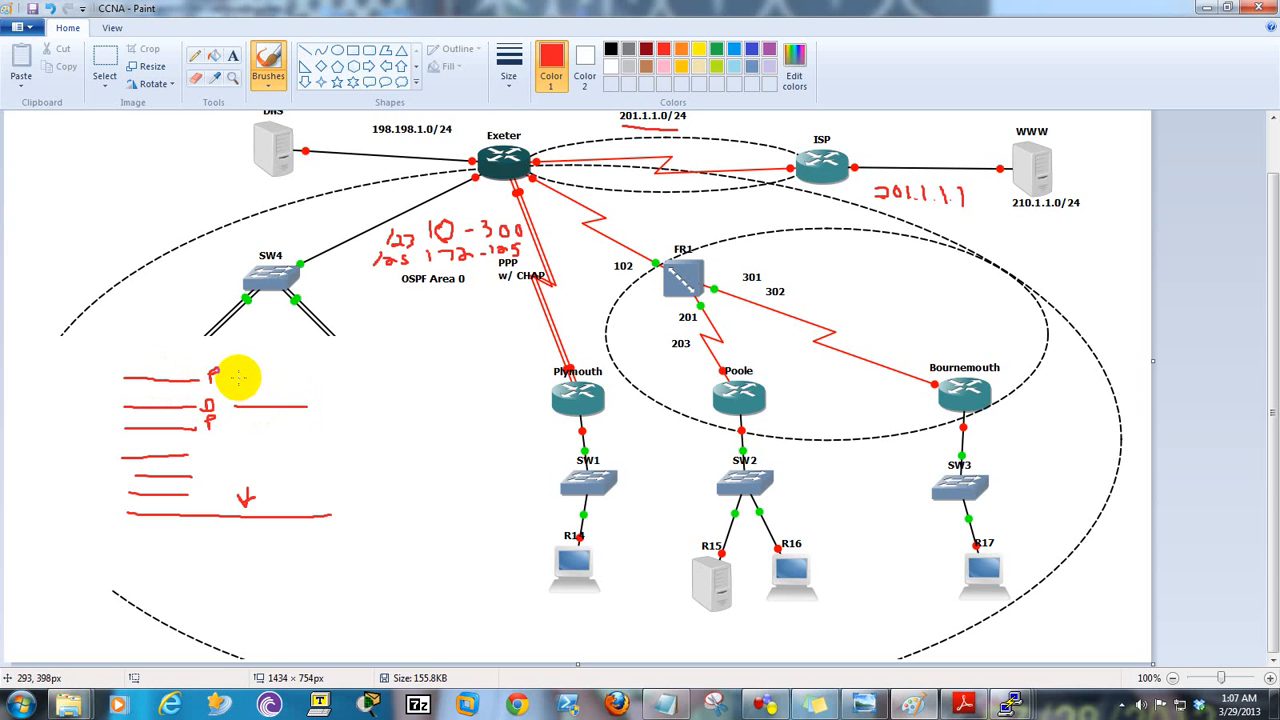
drag(238, 378, 300, 378)
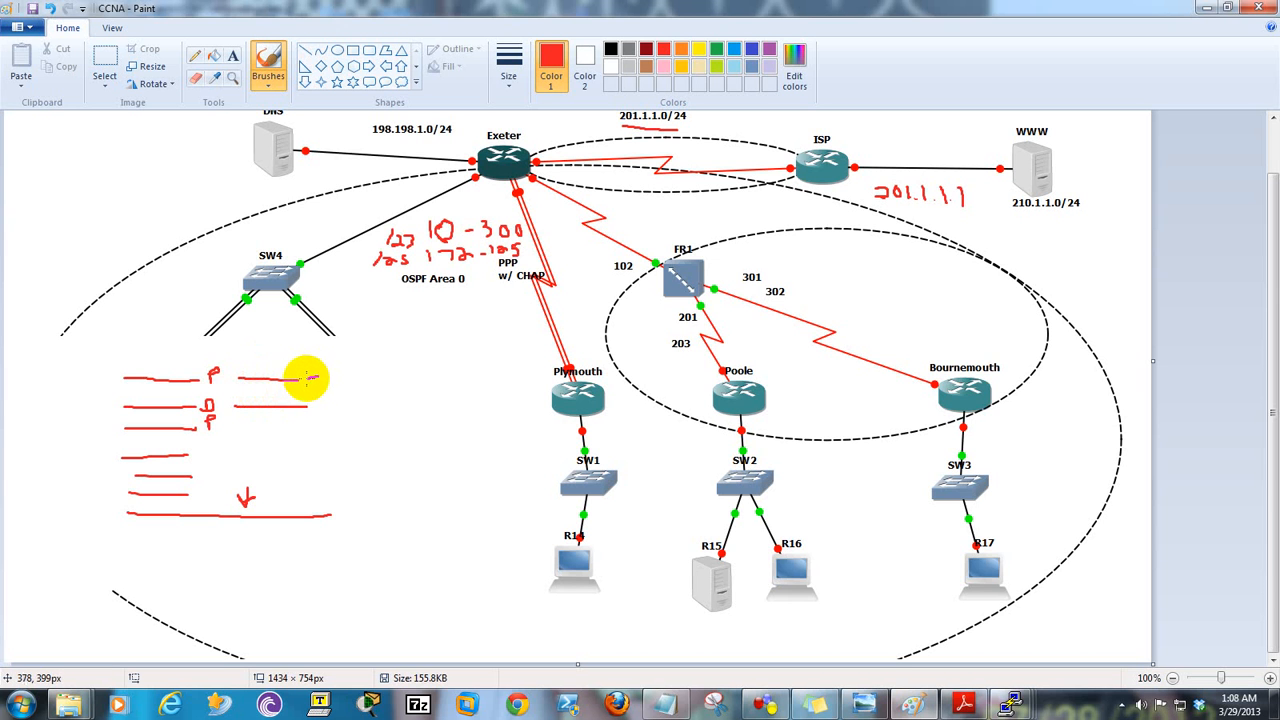
drag(307, 379, 311, 380)
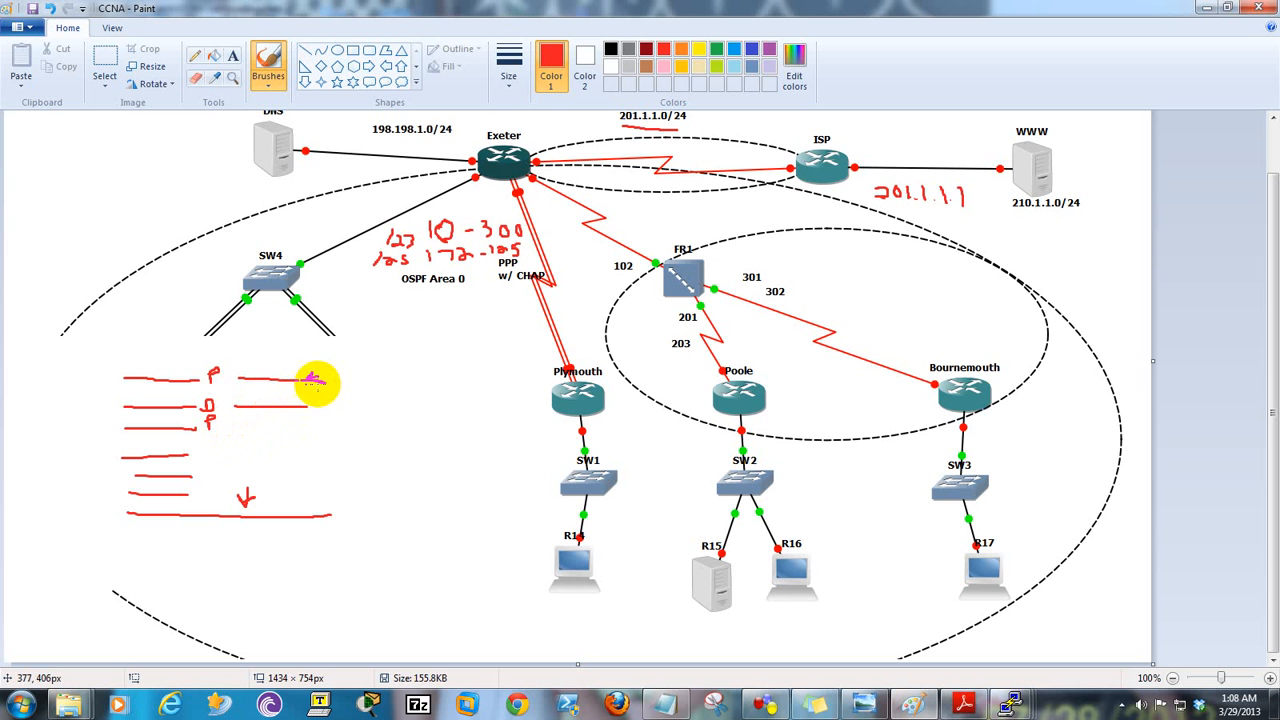
drag(342, 405, 224, 427)
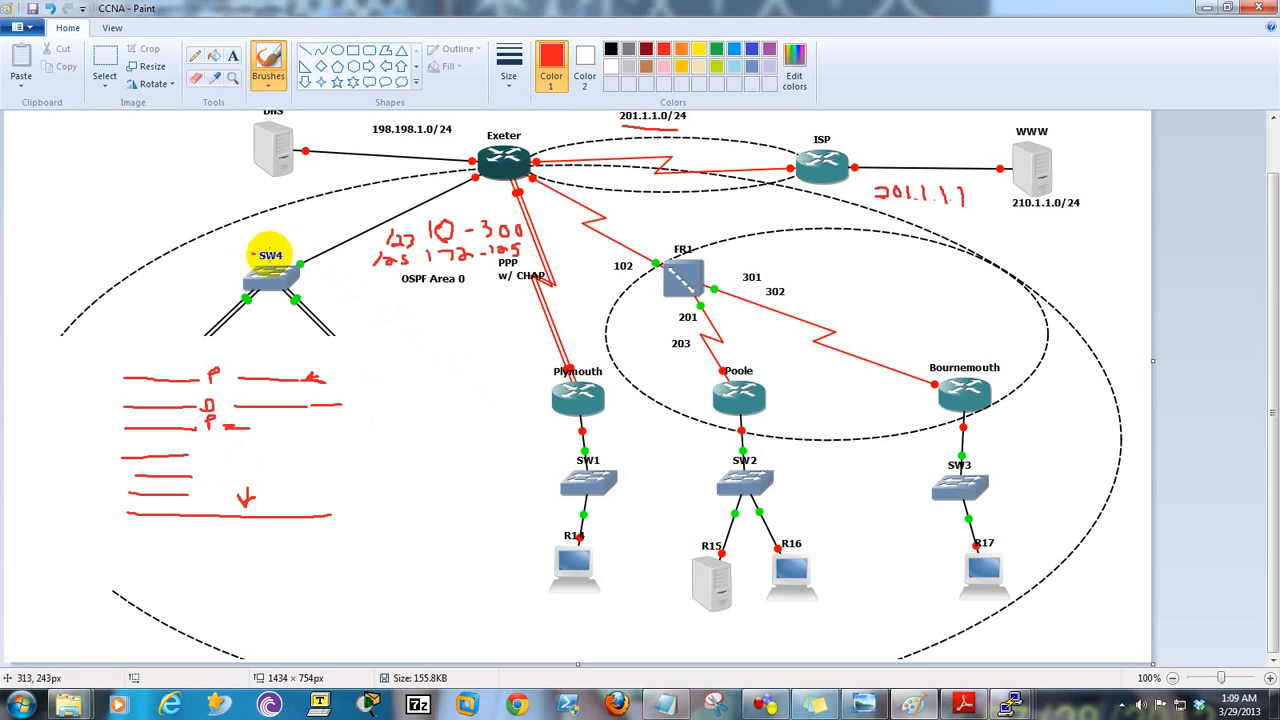
- Label SW4 as R4 and Poole as R3 in red, and brush an arrowed path from R4 through Exeter to Poole
mouse_move(270, 254)
mouse_down()
mouse_move(284, 255)
mouse_move(265, 243)
mouse_move(272, 234)
mouse_move(289, 246)
mouse_up()
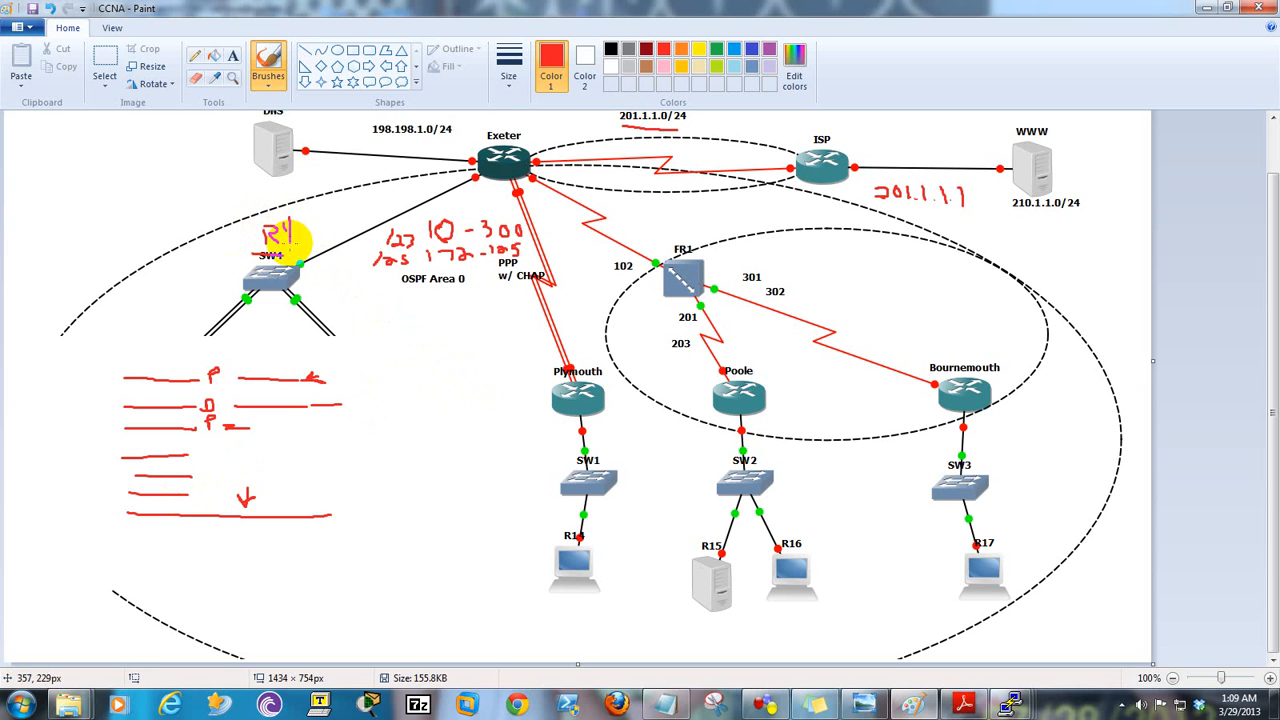
mouse_move(725, 373)
mouse_down()
mouse_move(758, 371)
mouse_move(760, 354)
mouse_move(770, 371)
mouse_move(781, 359)
mouse_move(771, 373)
mouse_up()
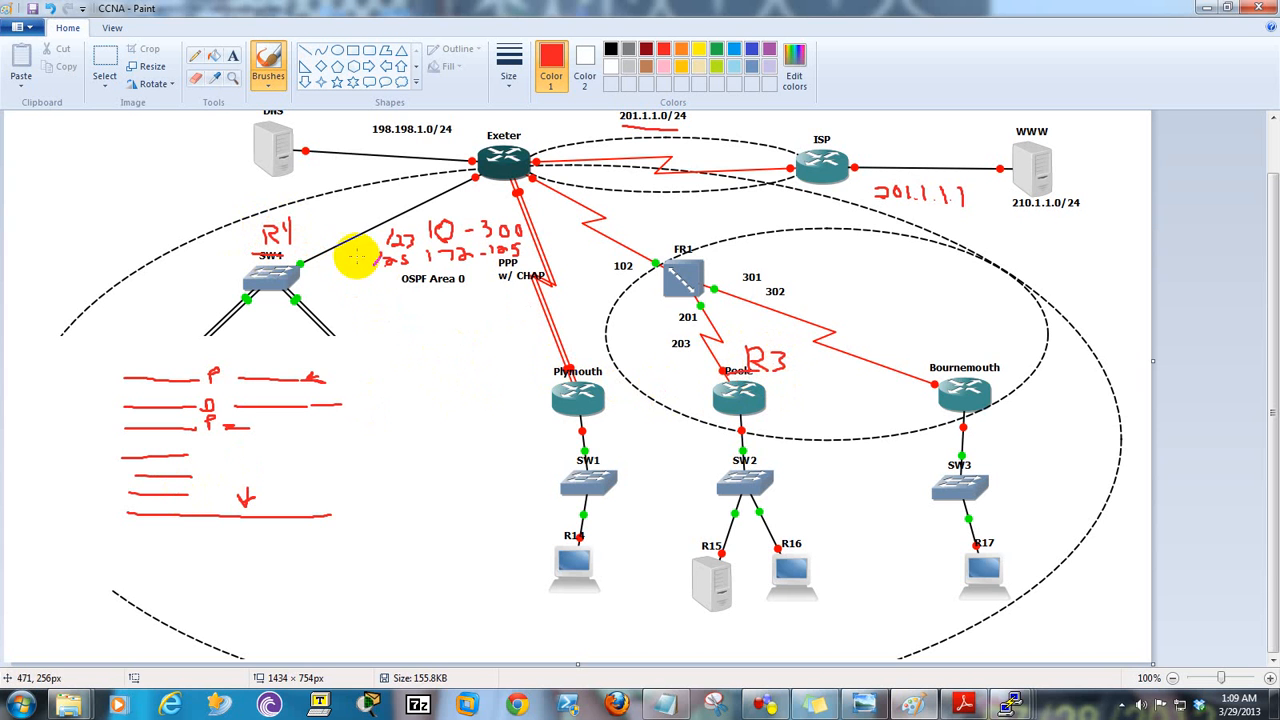
drag(300, 240, 447, 172)
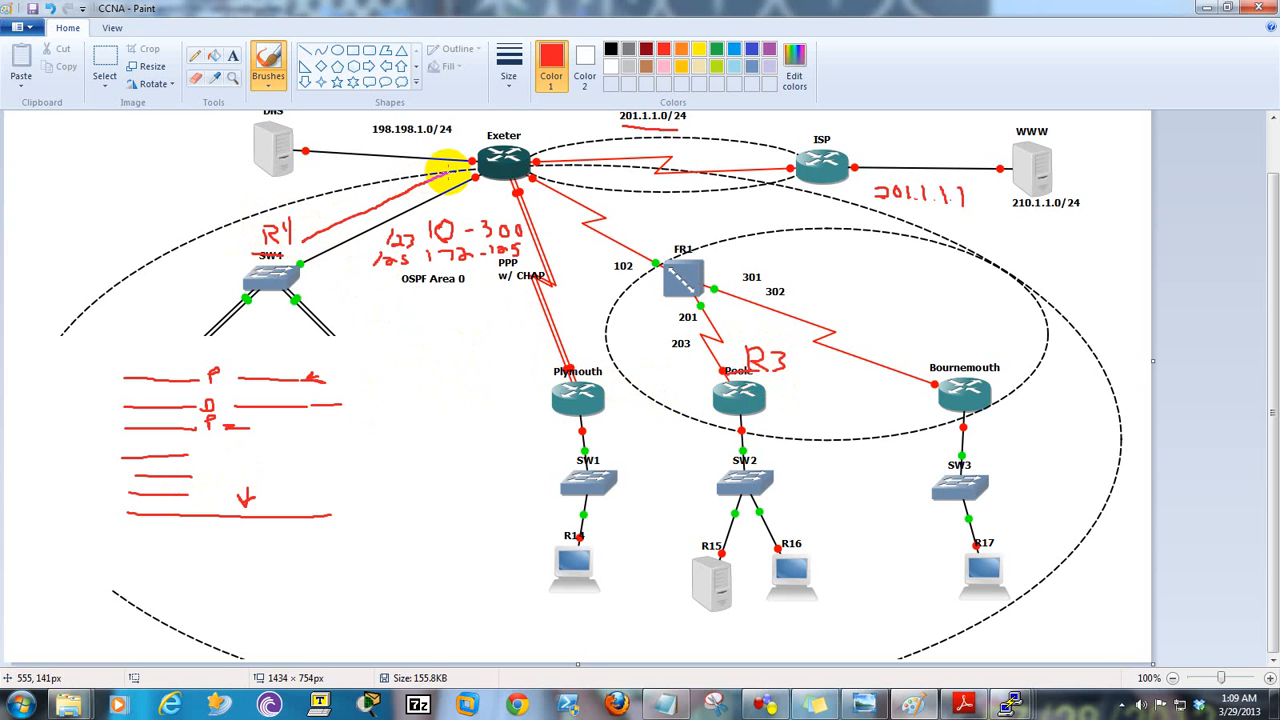
mouse_move(522, 186)
mouse_down()
mouse_move(623, 277)
mouse_move(668, 357)
mouse_up()
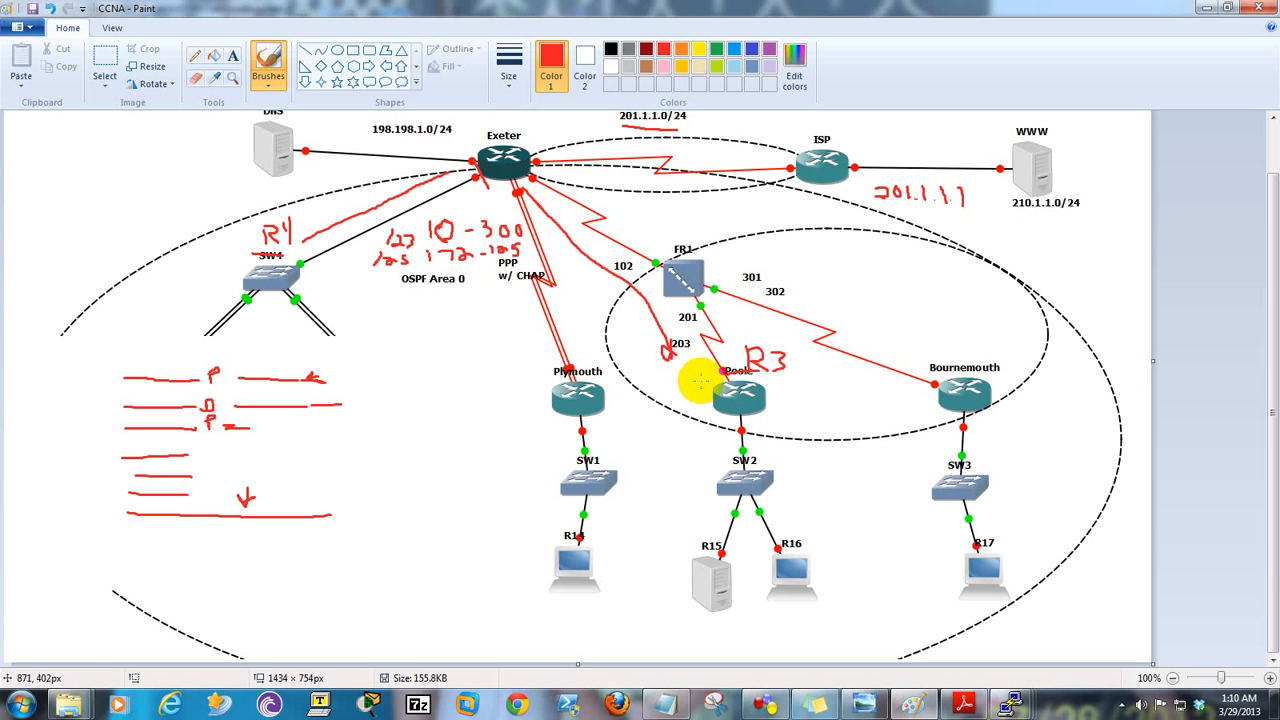
mouse_move(688, 372)
mouse_down()
mouse_move(720, 371)
mouse_move(707, 386)
mouse_up()
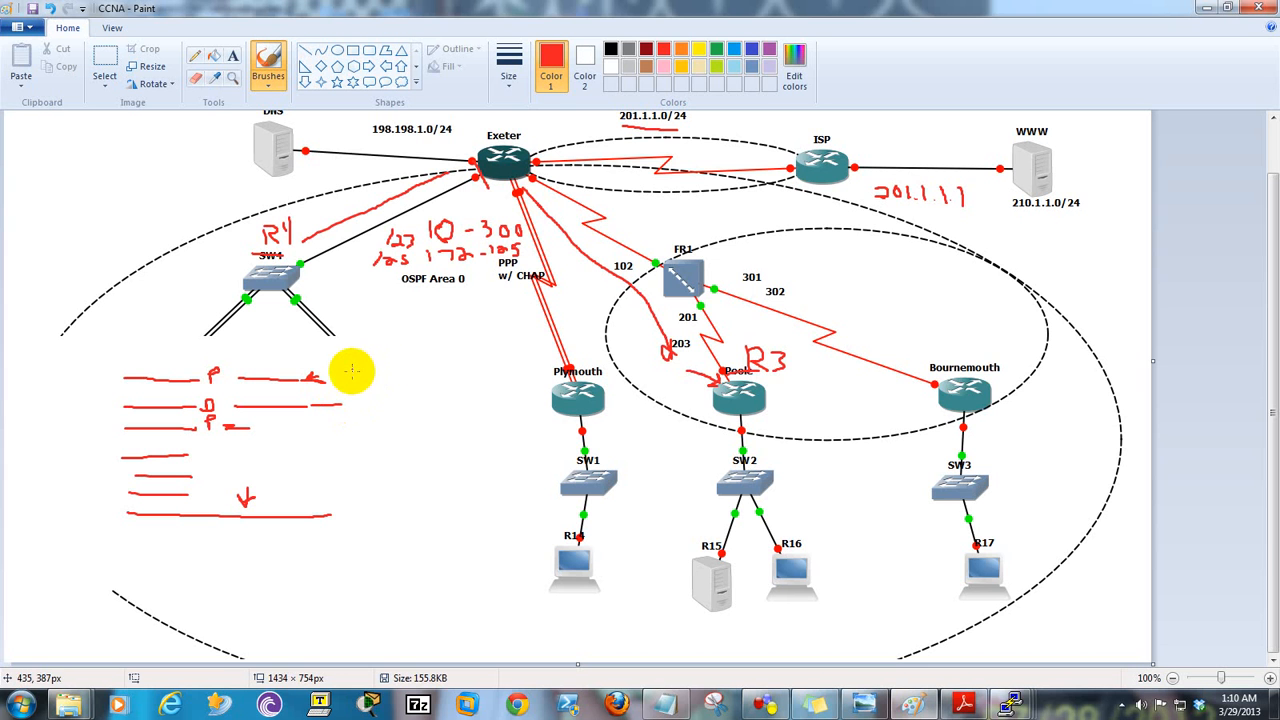
- Write "Whole IP stack" in red beside the access list sketch and "Ext" beneath it
mouse_move(351, 370)
mouse_down()
mouse_move(371, 386)
mouse_move(379, 370)
mouse_move(385, 383)
mouse_move(434, 374)
mouse_move(423, 386)
mouse_move(449, 392)
mouse_move(460, 366)
mouse_move(465, 378)
mouse_up()
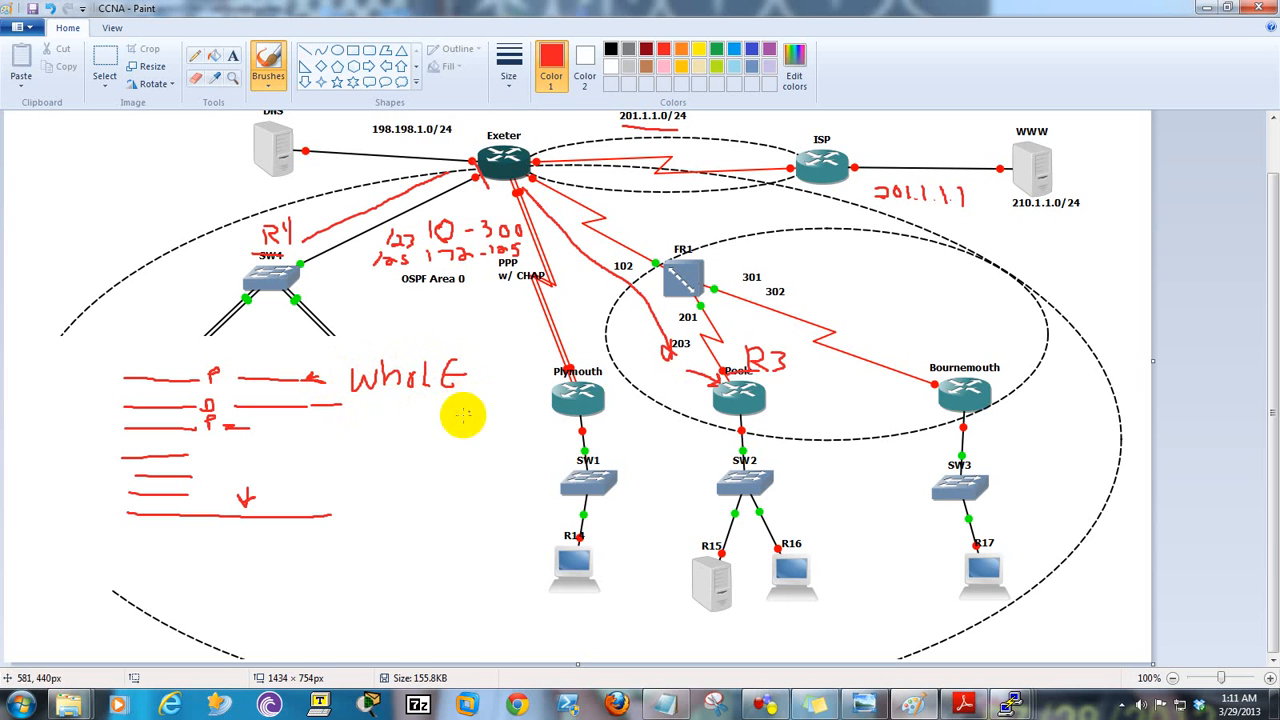
mouse_move(372, 408)
mouse_down()
mouse_move(366, 423)
mouse_move(386, 423)
mouse_move(391, 400)
mouse_move(407, 427)
mouse_move(457, 420)
mouse_move(456, 407)
mouse_move(466, 423)
mouse_up()
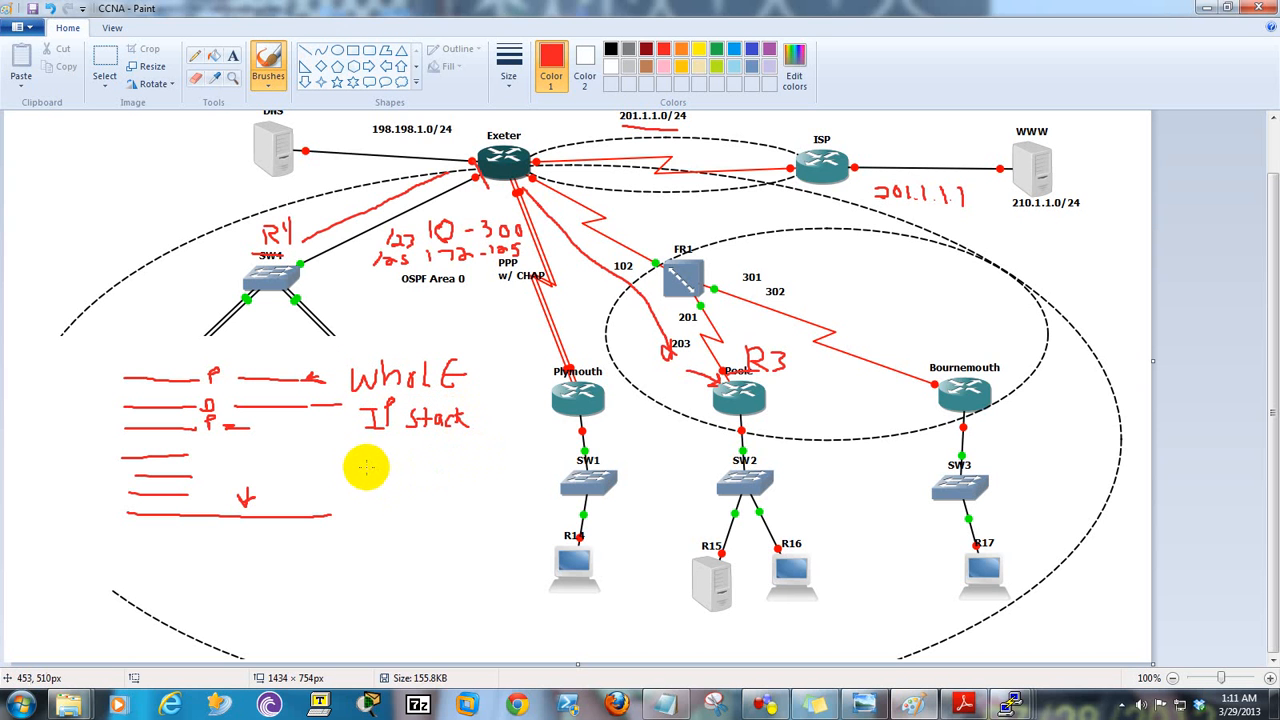
mouse_move(376, 459)
mouse_down()
mouse_move(366, 477)
mouse_move(415, 480)
mouse_move(424, 465)
mouse_up()
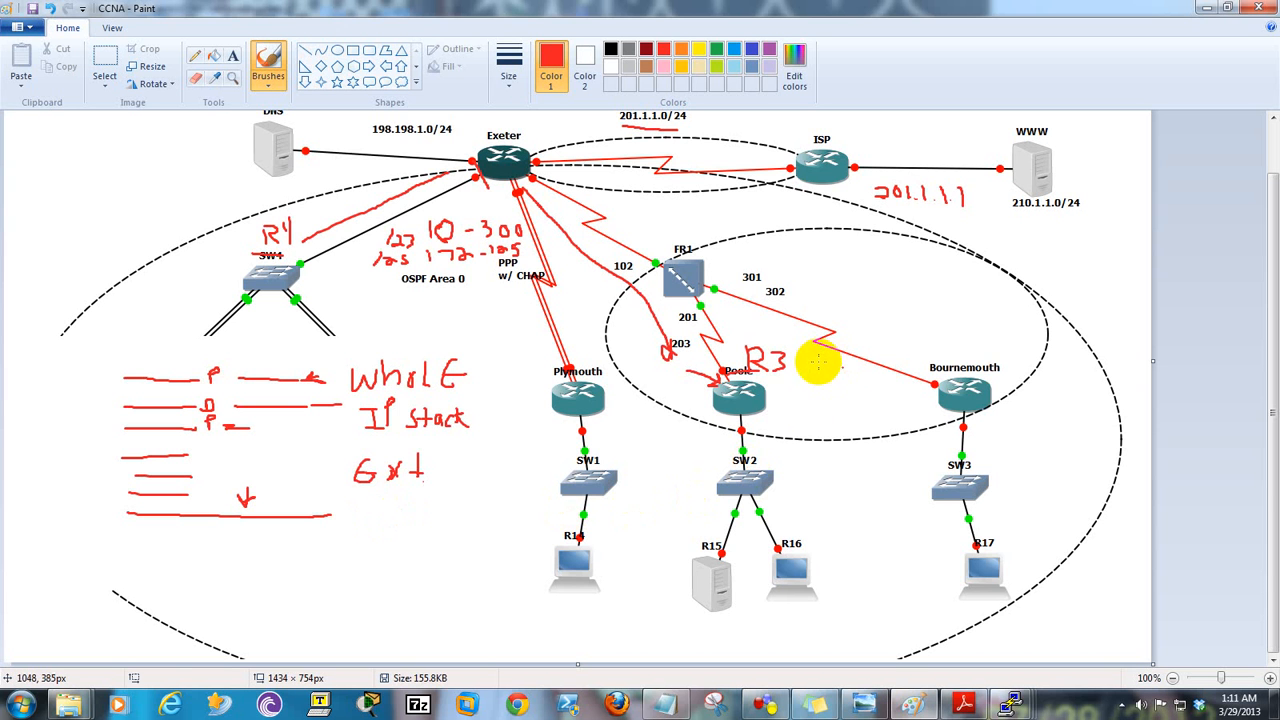
- Brush an S with an arrow pointing at Poole and a small upward arrow at Exeter's link from R4
mouse_move(808, 362)
mouse_down()
mouse_move(803, 388)
mouse_move(745, 385)
mouse_up()
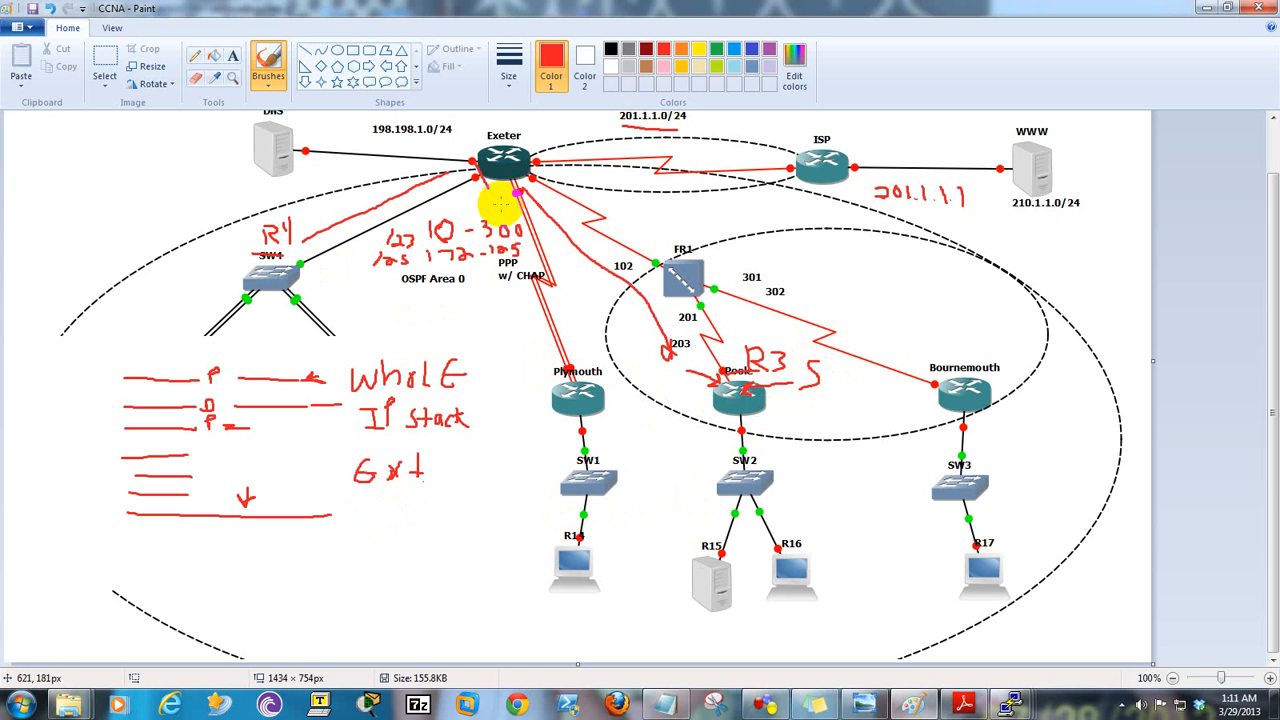
mouse_move(483, 214)
mouse_down()
mouse_move(471, 204)
mouse_move(491, 204)
mouse_up()
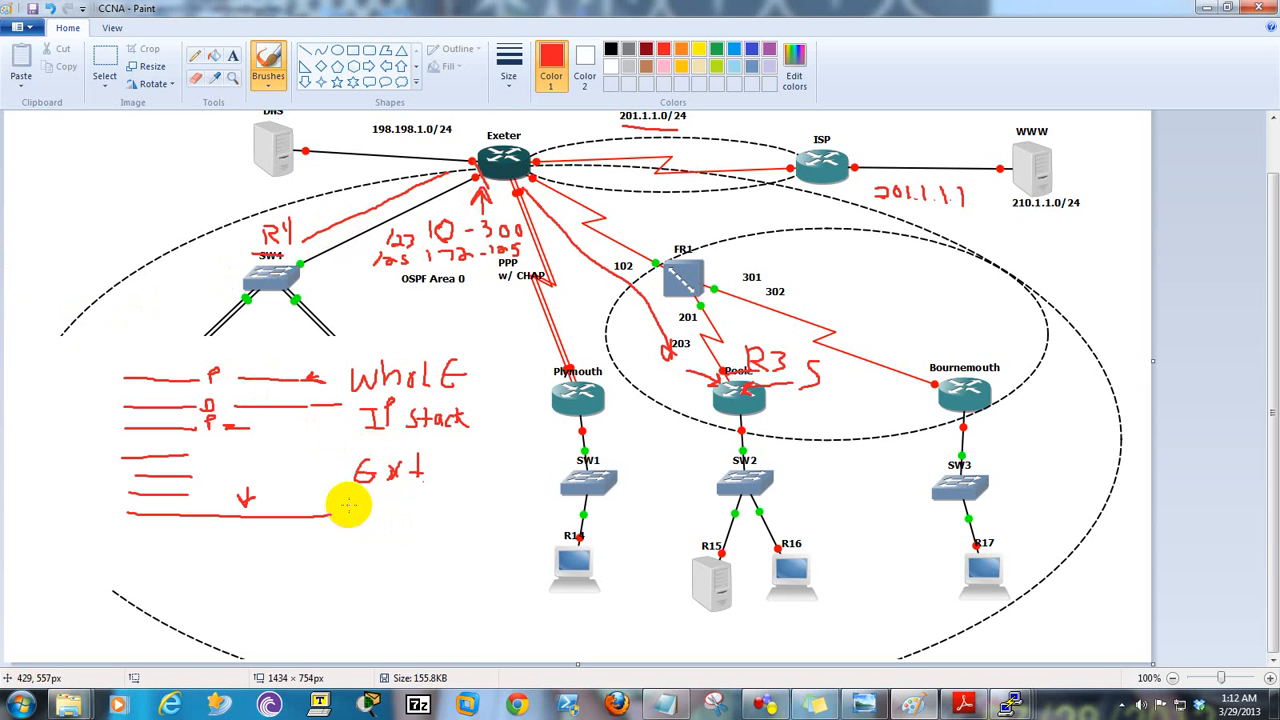
- Write the heading "Standard" above "Whole IP stack", and add "TCP", "UDP", "S", "D" and "Port" below "Ext"
mouse_move(366, 334)
mouse_down()
mouse_move(347, 348)
mouse_move(447, 345)
mouse_up()
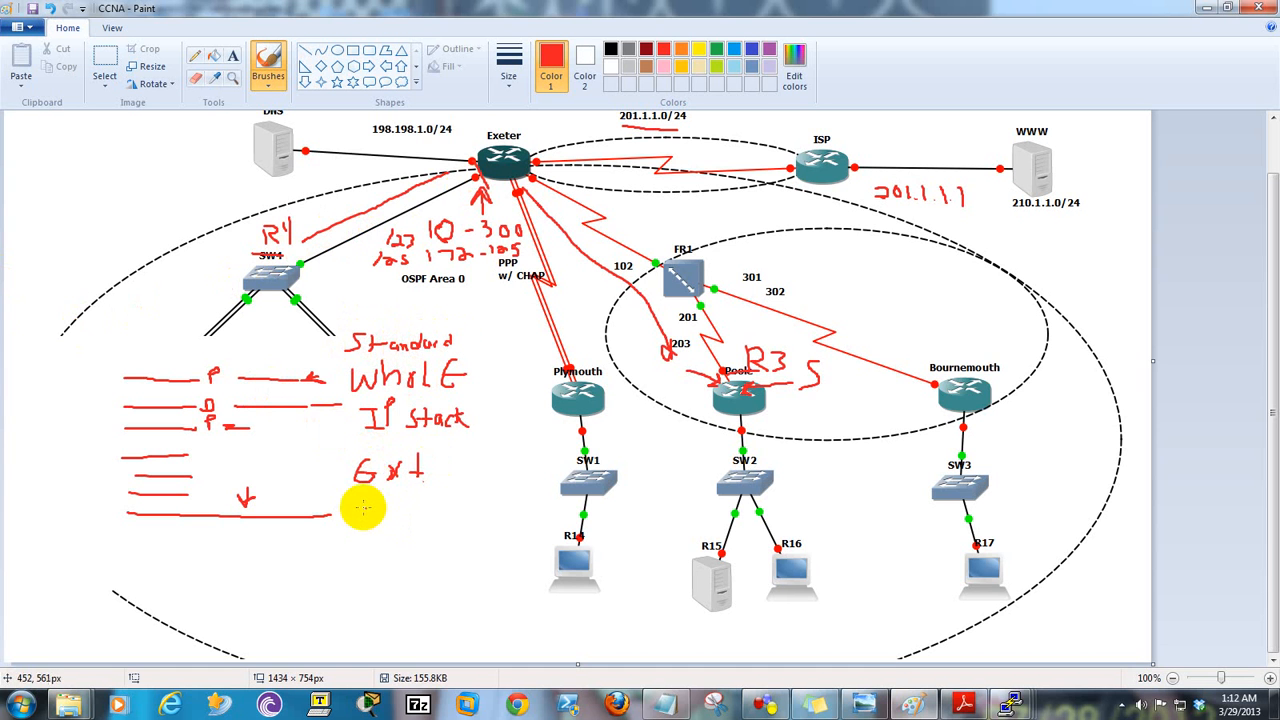
mouse_move(351, 502)
mouse_down()
mouse_move(380, 511)
mouse_move(392, 500)
mouse_move(368, 520)
mouse_move(373, 545)
mouse_move(389, 523)
mouse_move(403, 532)
mouse_up()
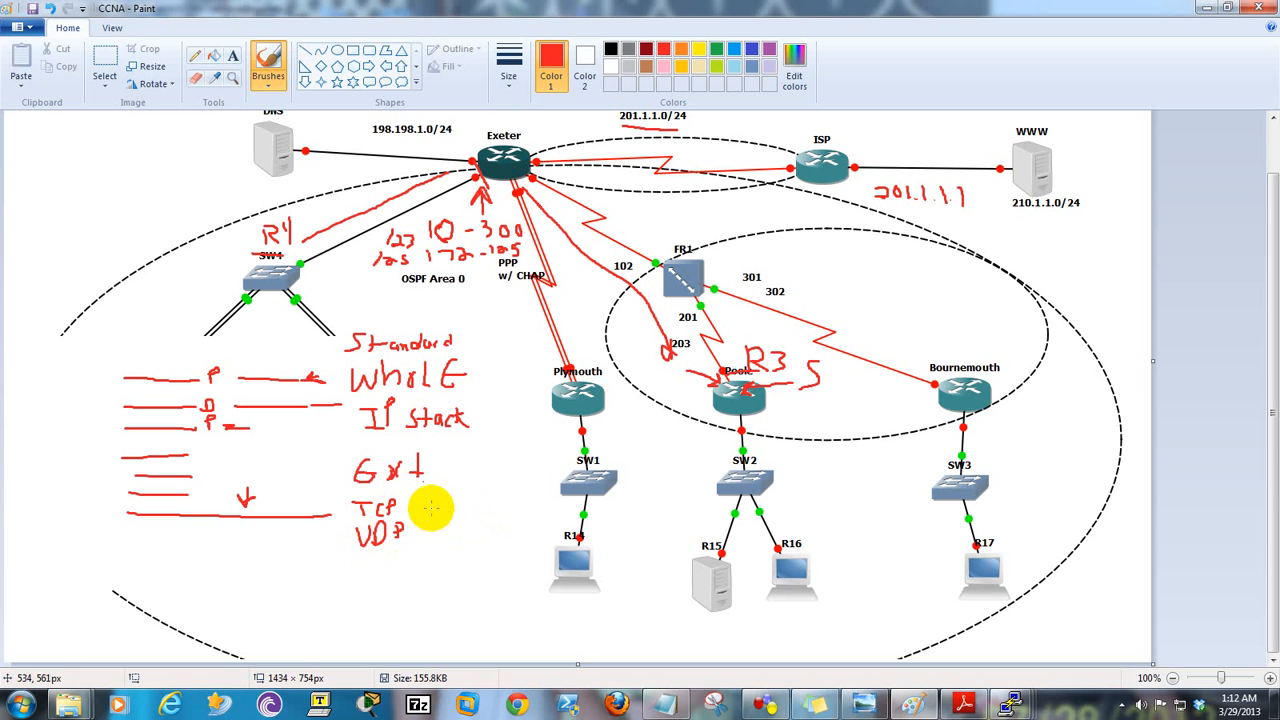
drag(443, 500, 438, 543)
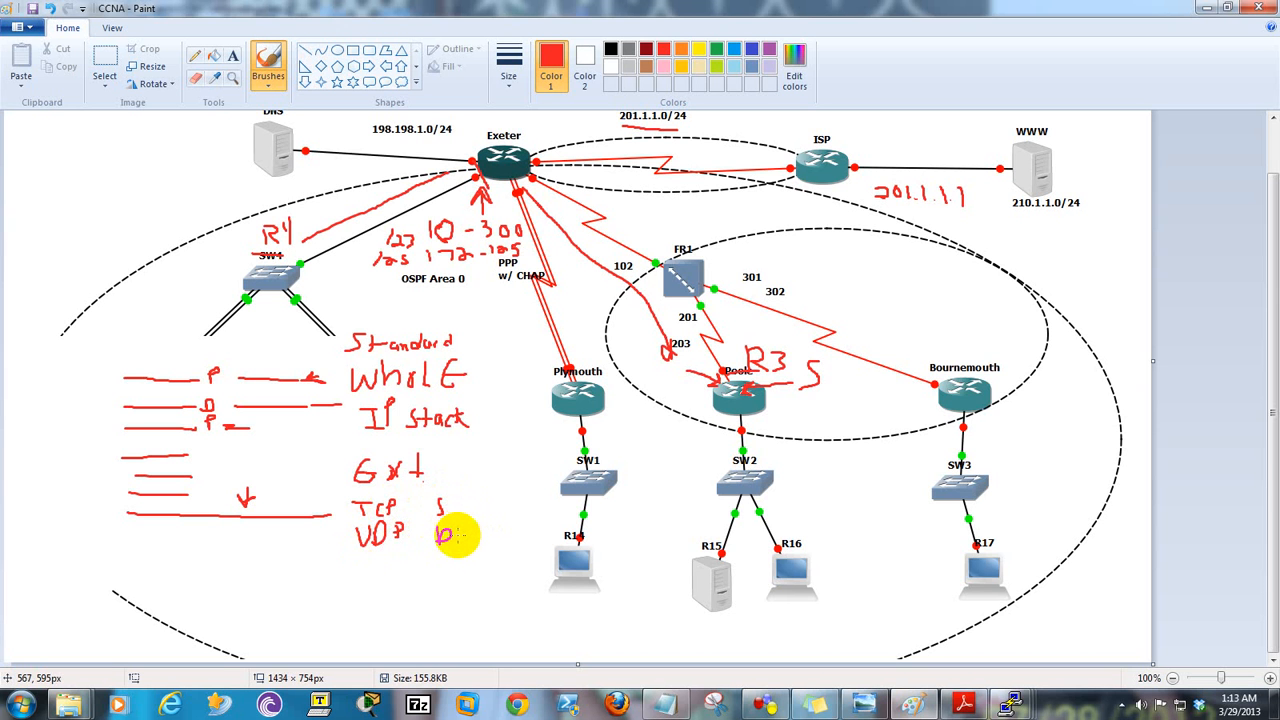
mouse_move(482, 518)
mouse_down()
mouse_move(484, 495)
mouse_move(519, 508)
mouse_up()
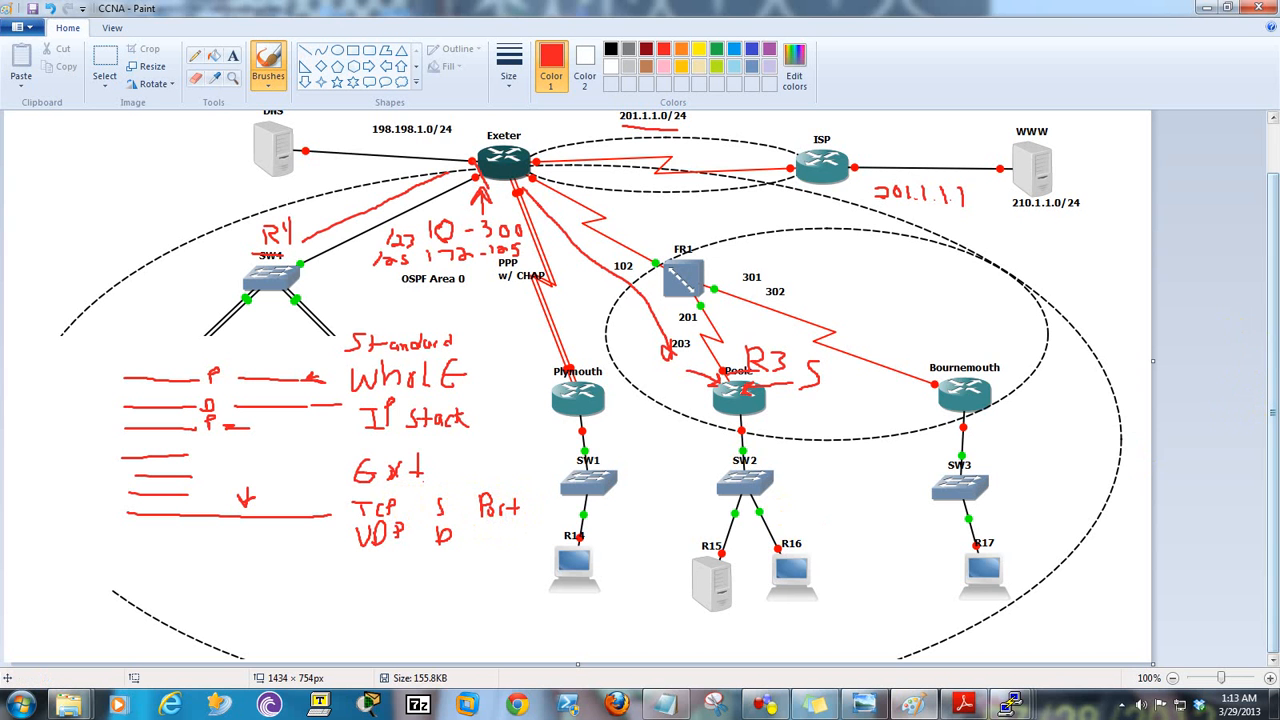
- Switch to the CCNA Lab topology in GNS3 and bring the R3 and R1 consoles in front of it
key(alt+Tab)
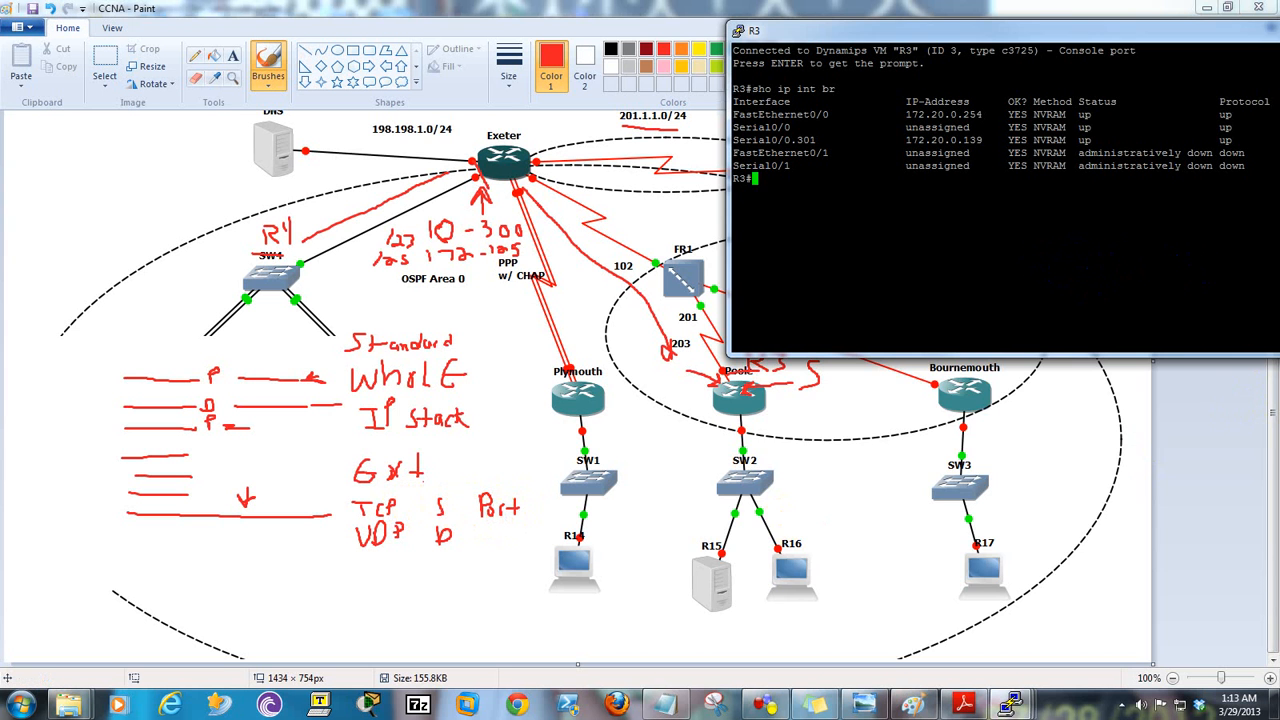
key(alt+Tab)
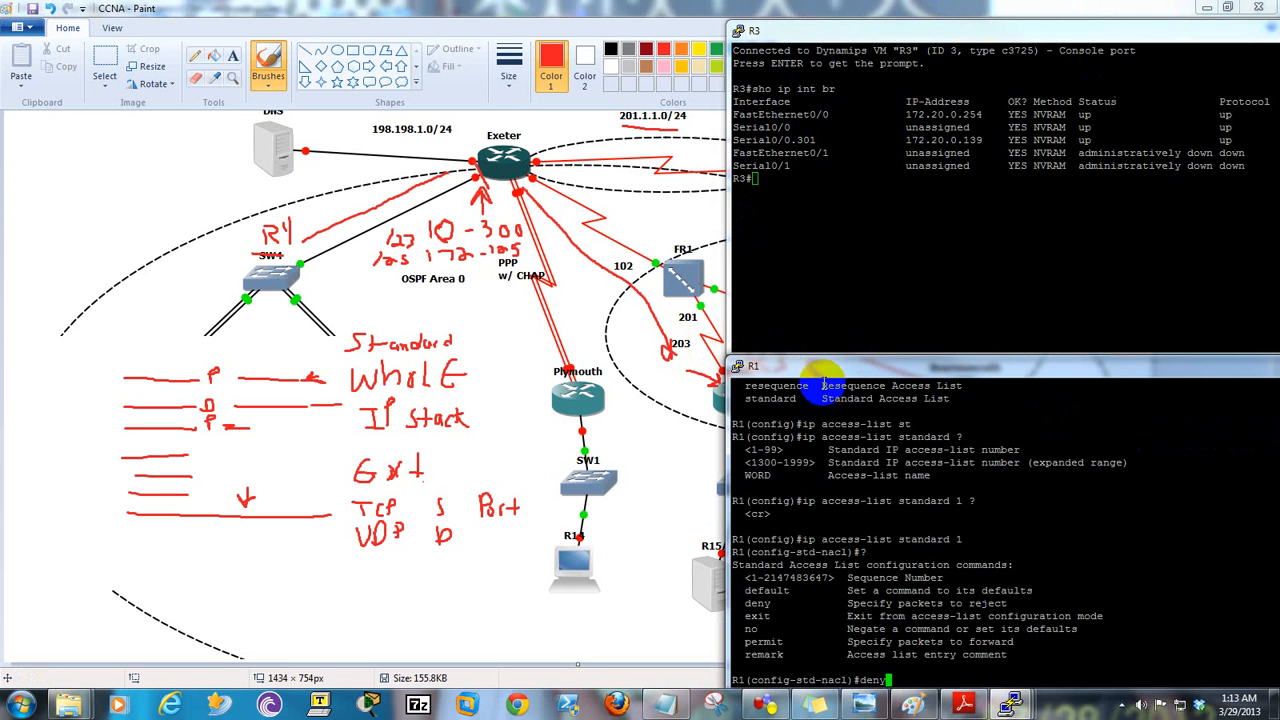
click(760, 705)
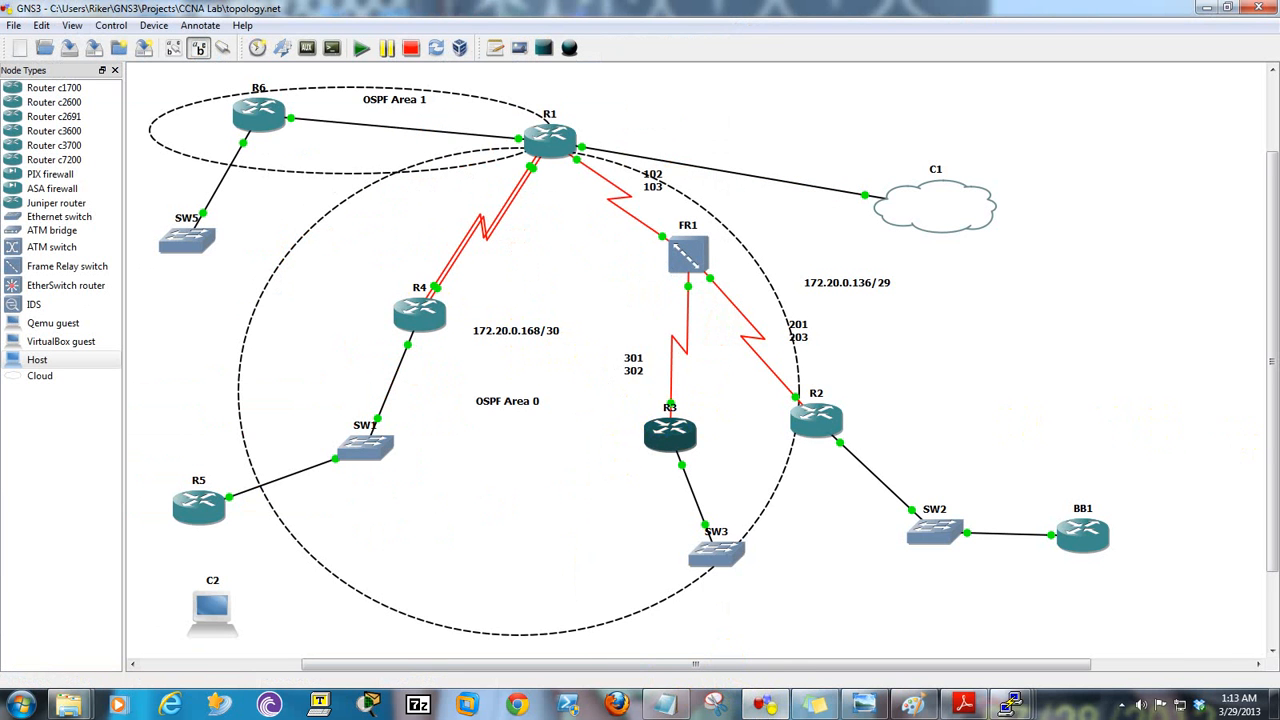
click(1279, 446)
click(1277, 282)
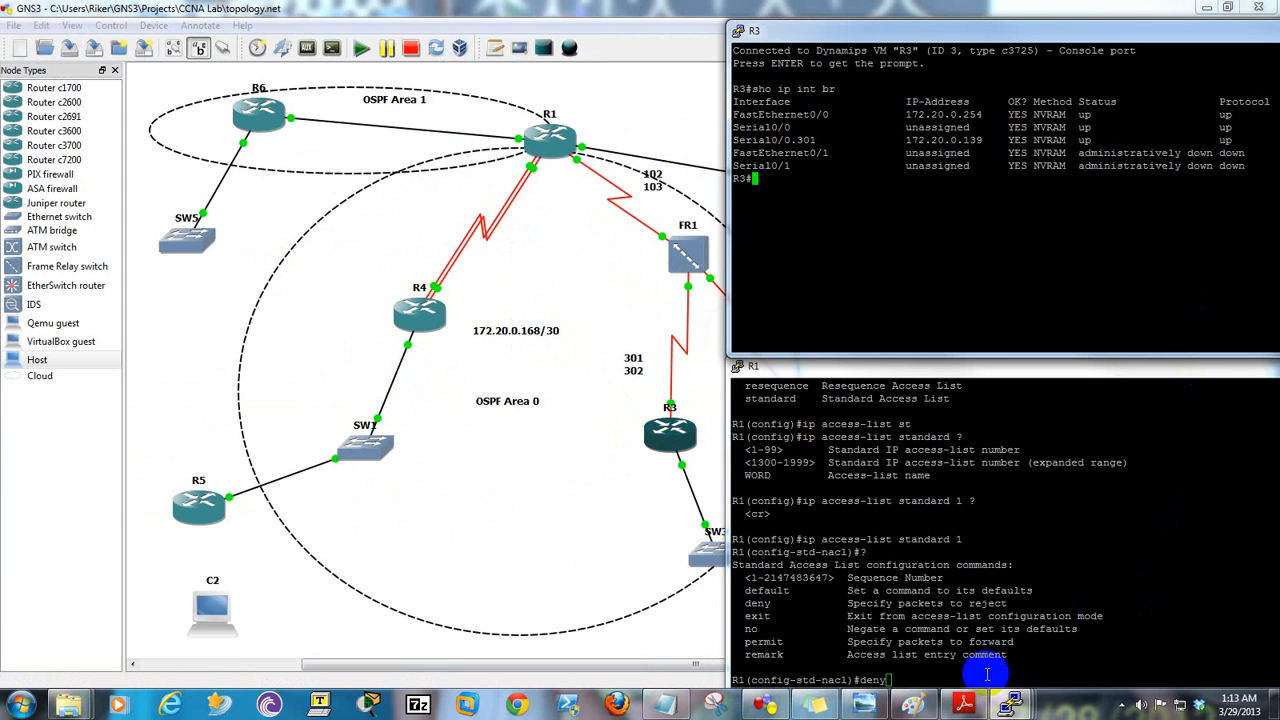
- Discard the unfinished deny entry on R1 and remove the list with no ip access-list standard 1
click(912, 670)
key(BackSpace)
key(BackSpace)
key(BackSpace)
key(BackSpace)
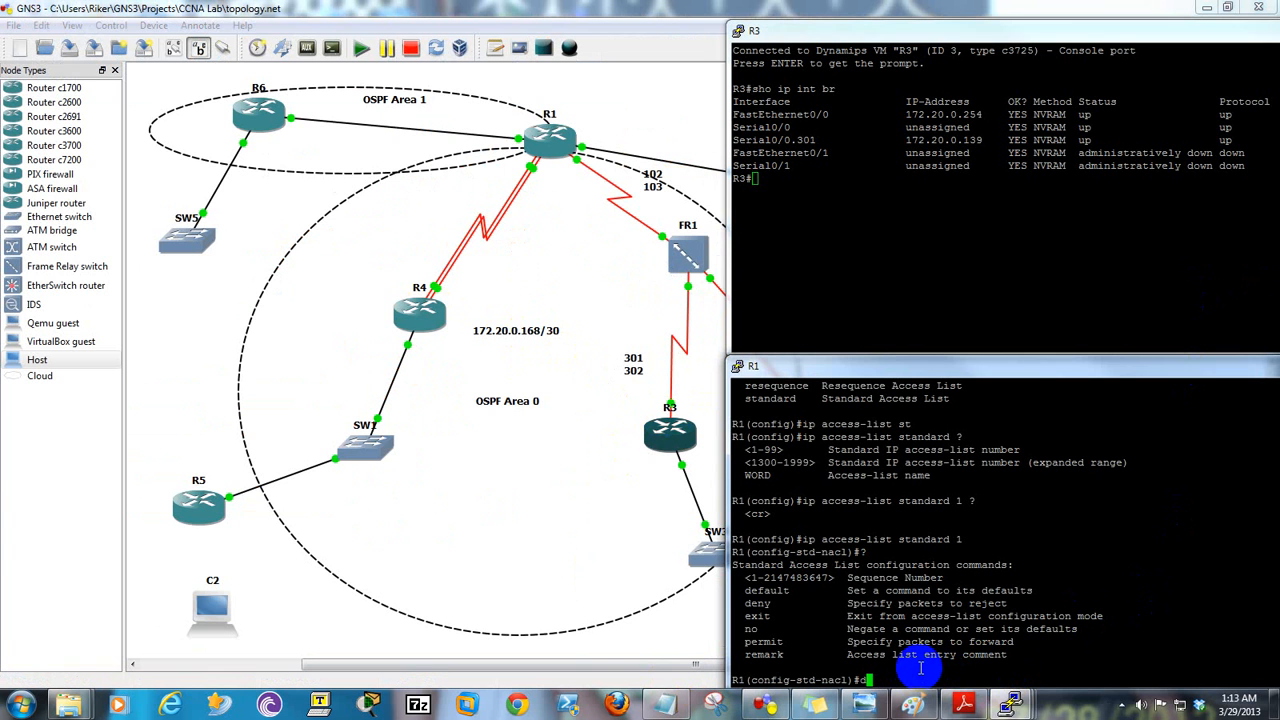
key(Up)
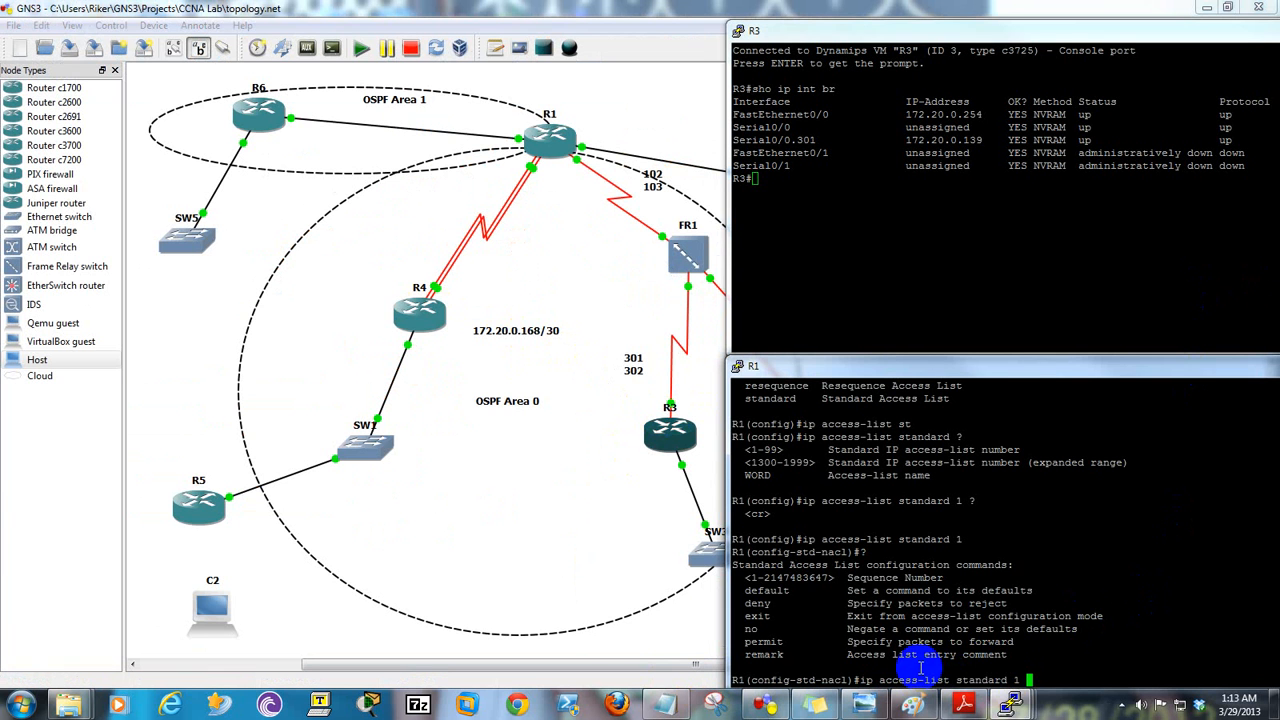
key(ctrl+a)
text(no)
key(Return)
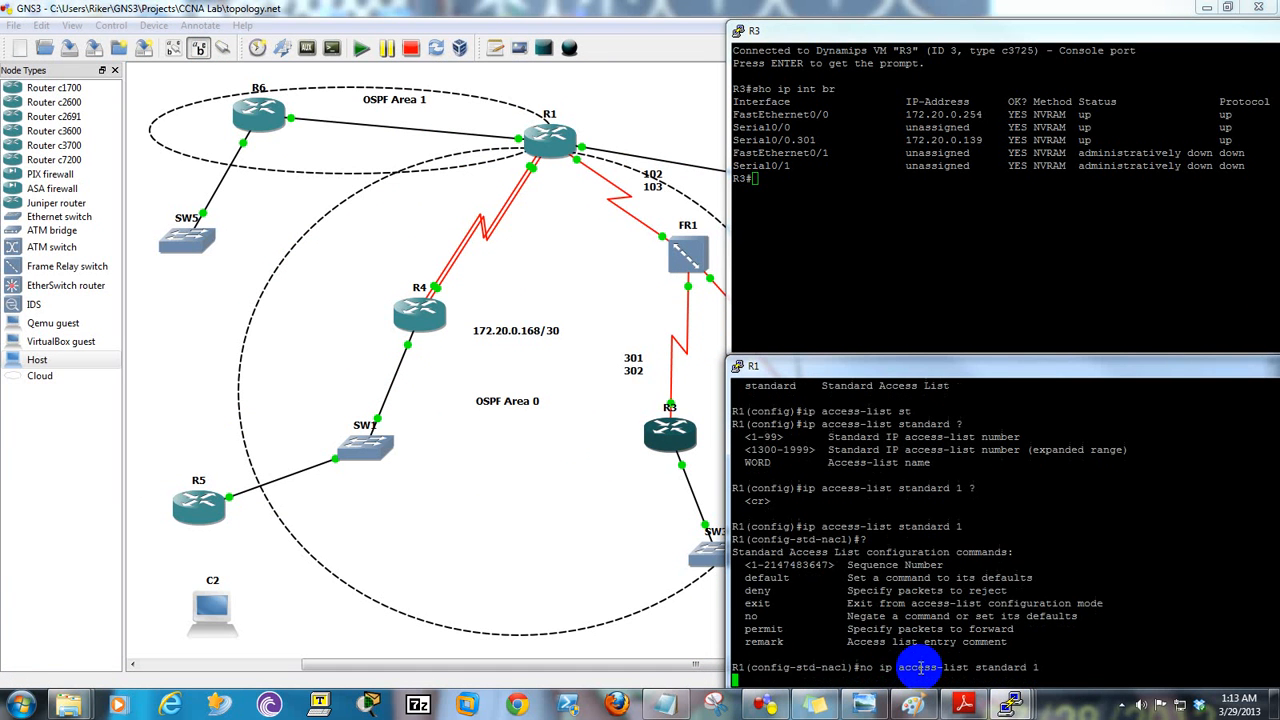
- Enter global configuration mode on R3 with conf t
click(810, 330)
text(conf t)
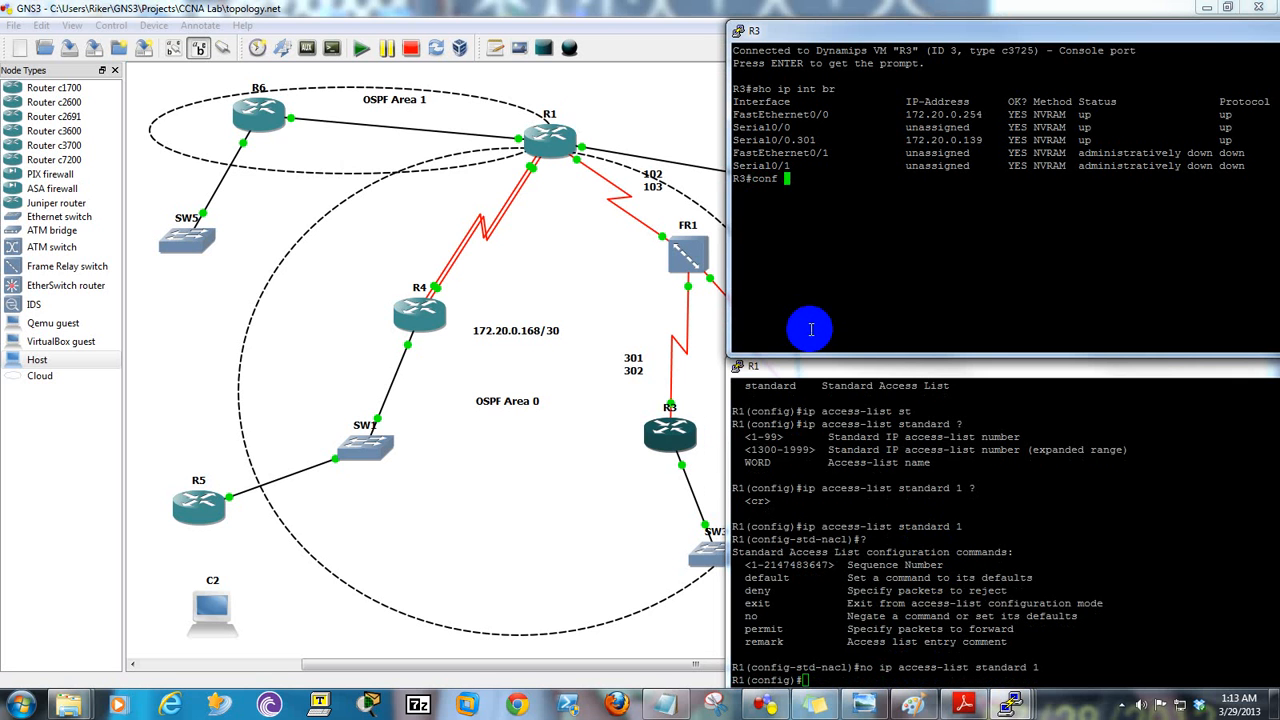
key(Return)
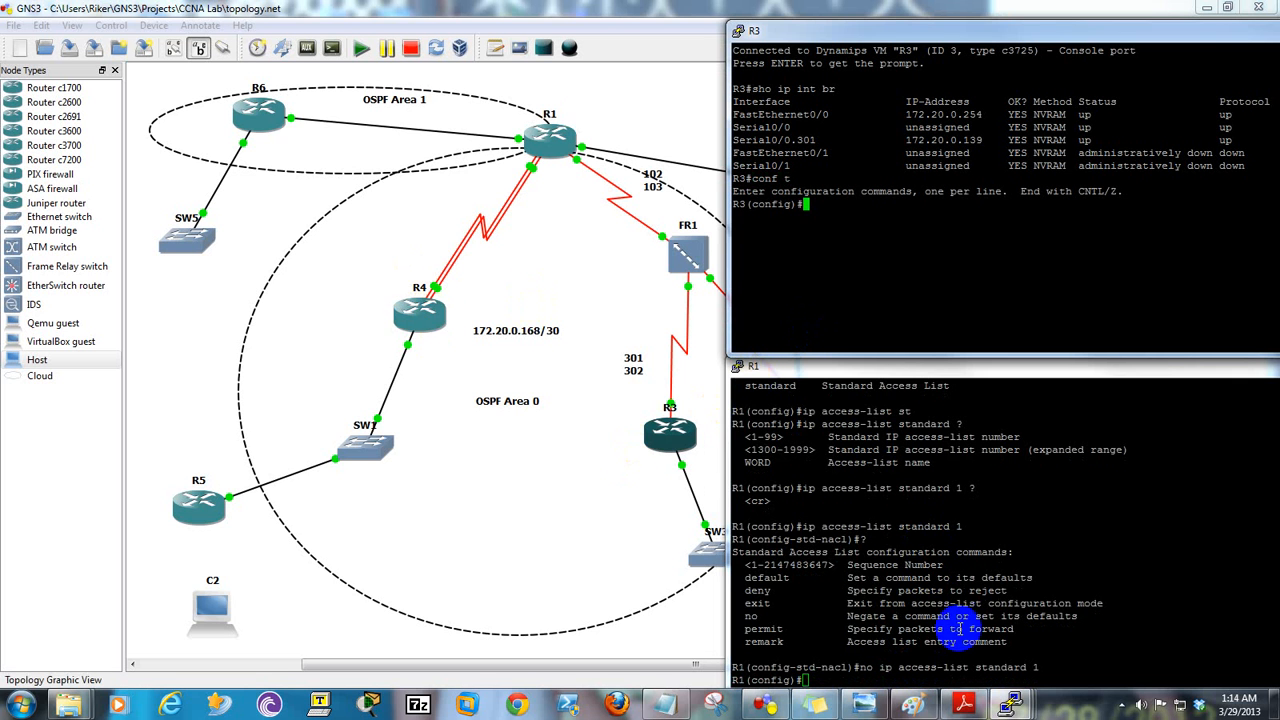
- Open R4's console, list its interfaces with sho ip int br and display the running configuration of interface f0/0
mouse_move(1012, 706)
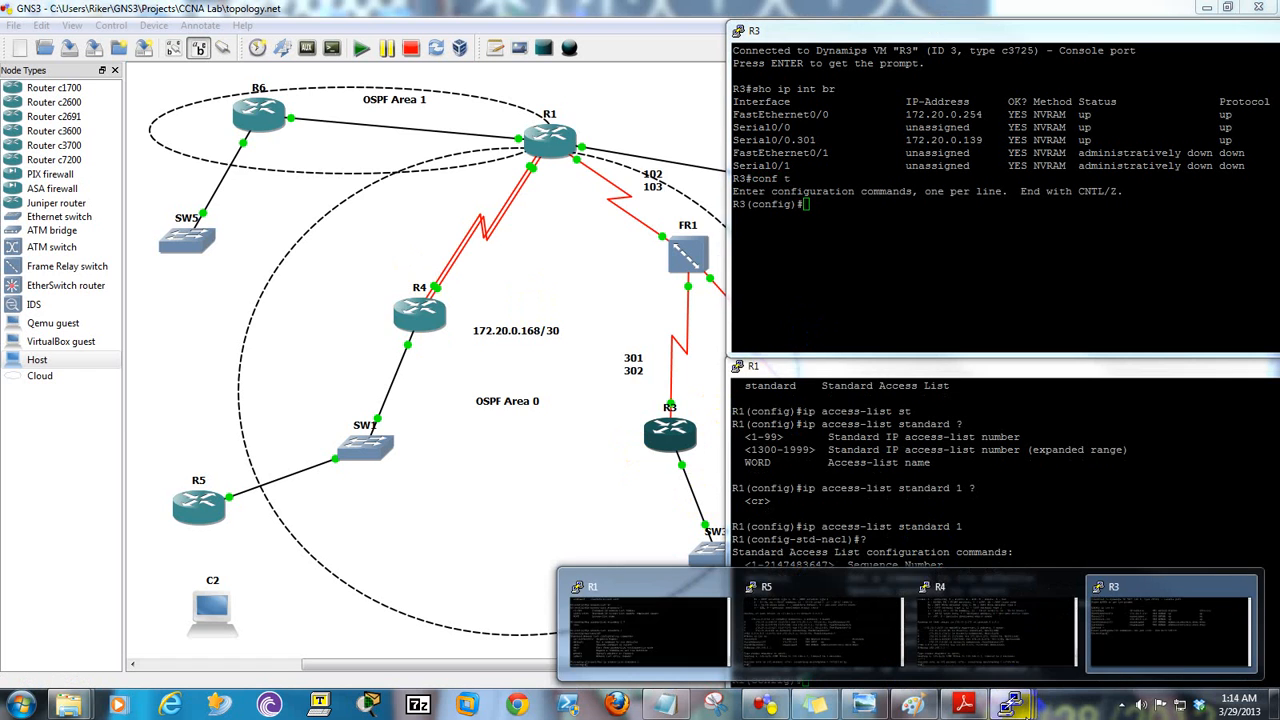
click(1020, 664)
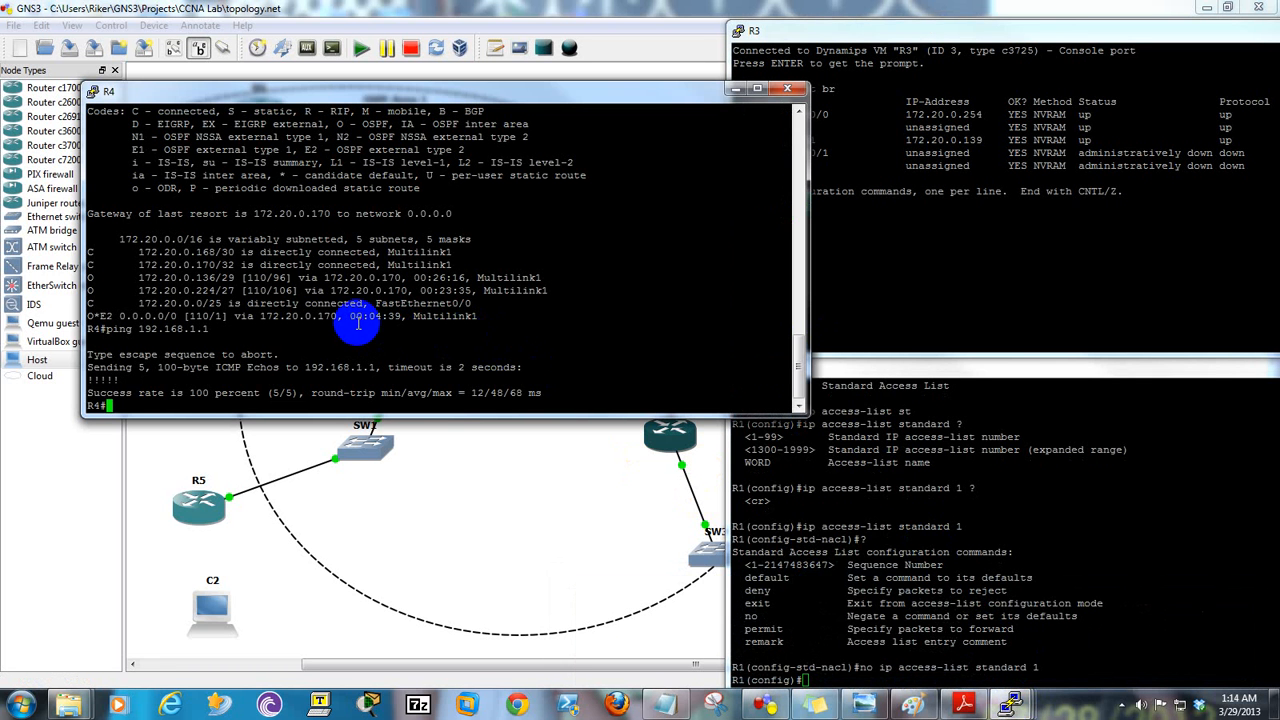
text(sho ip int br)
key(Return)
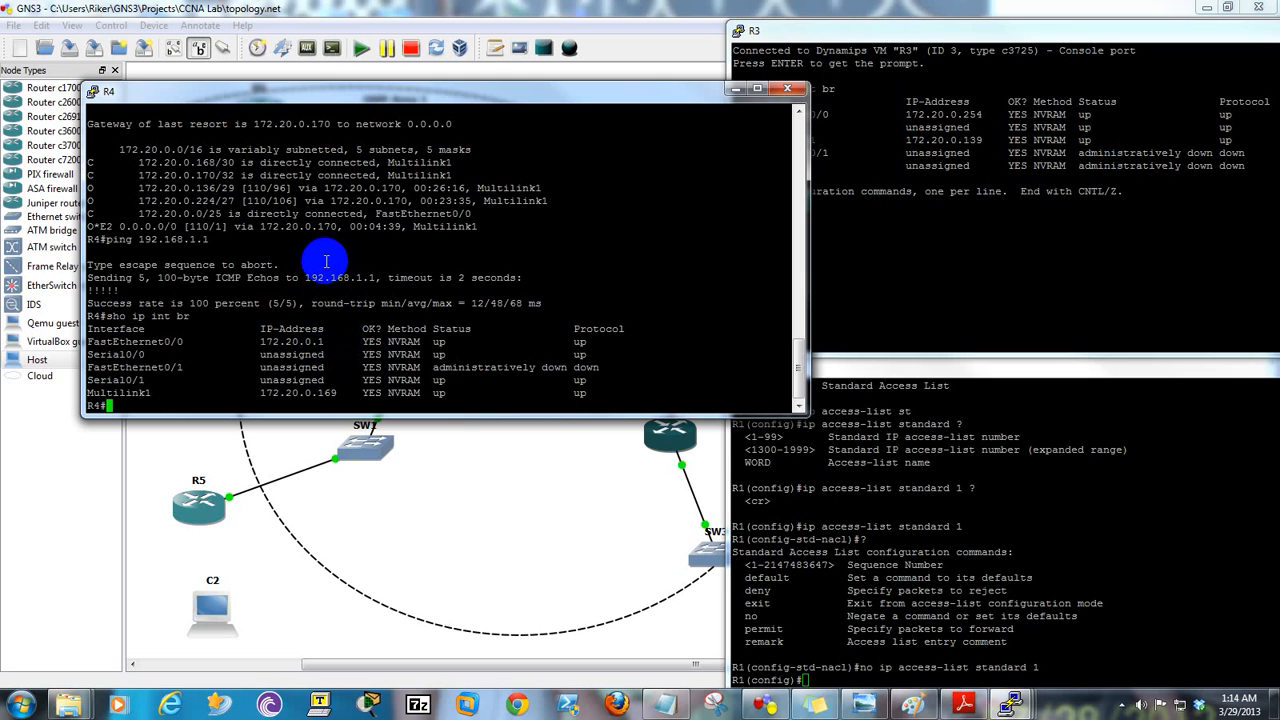
text(sho run int f0)
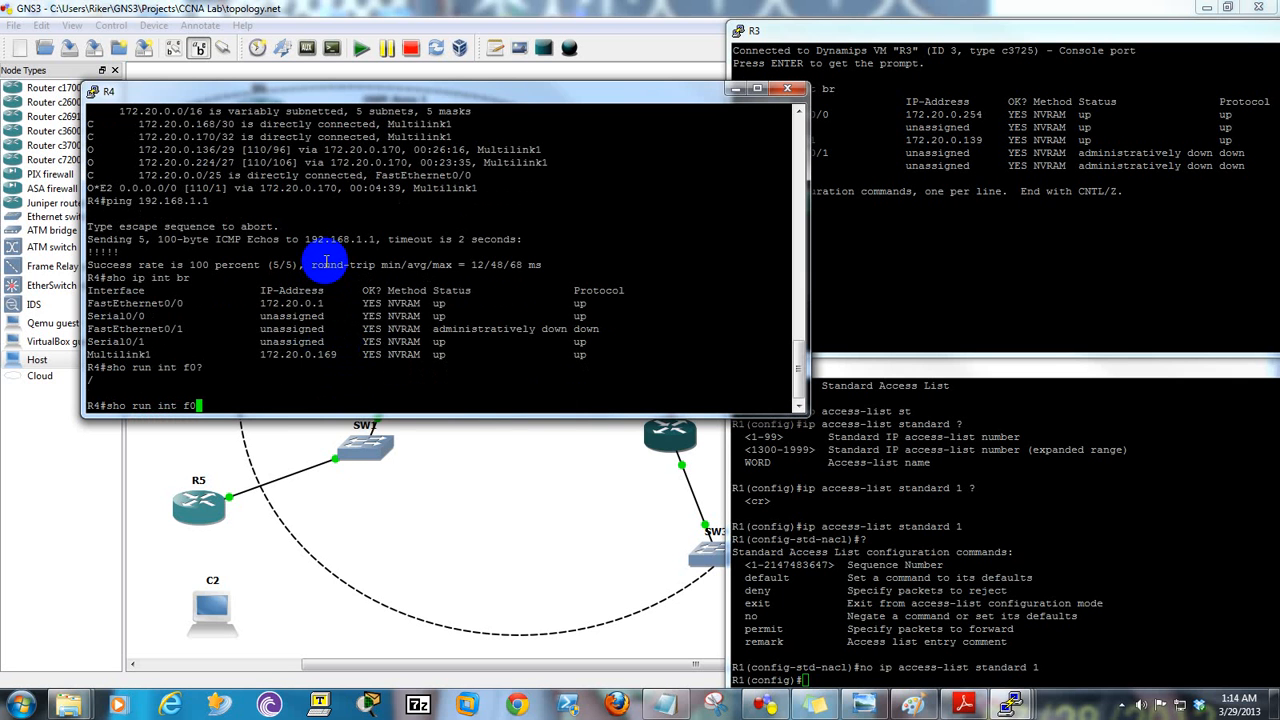
text(?/0)
key(Return)
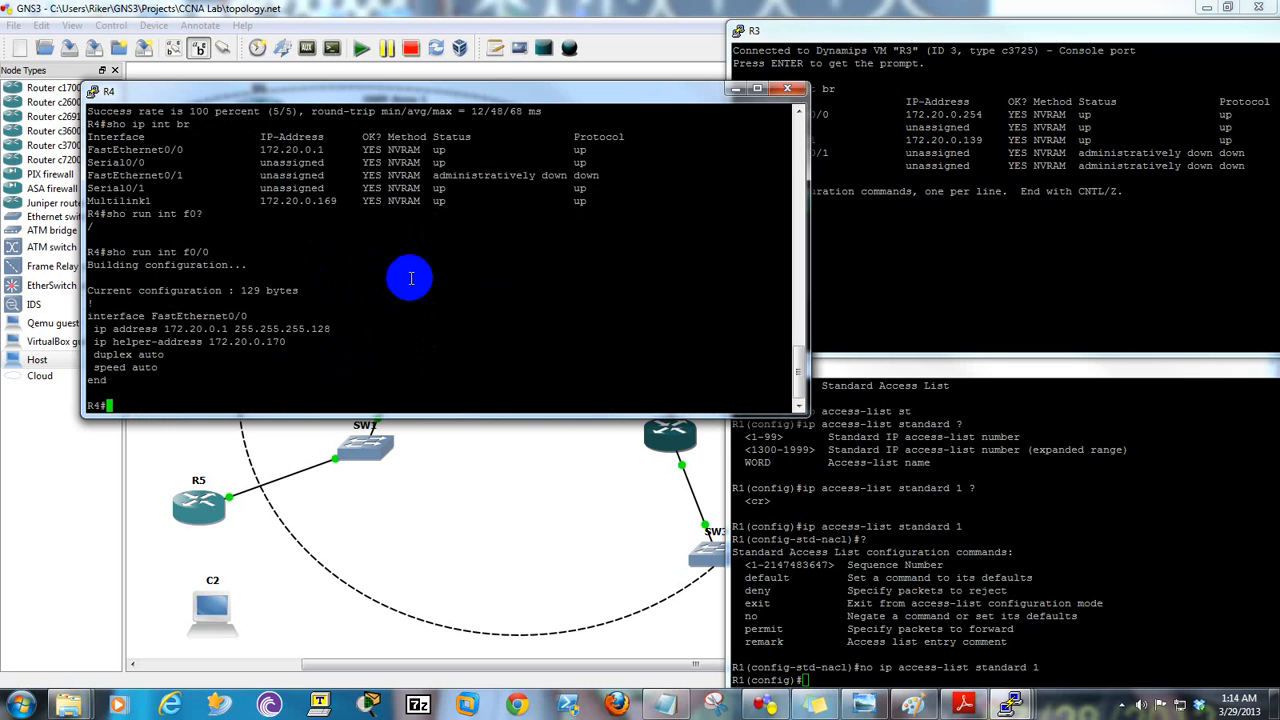
- Create standard access list 1 on R3 with ip access-list standard 1, checking the available list types and number ranges
click(874, 283)
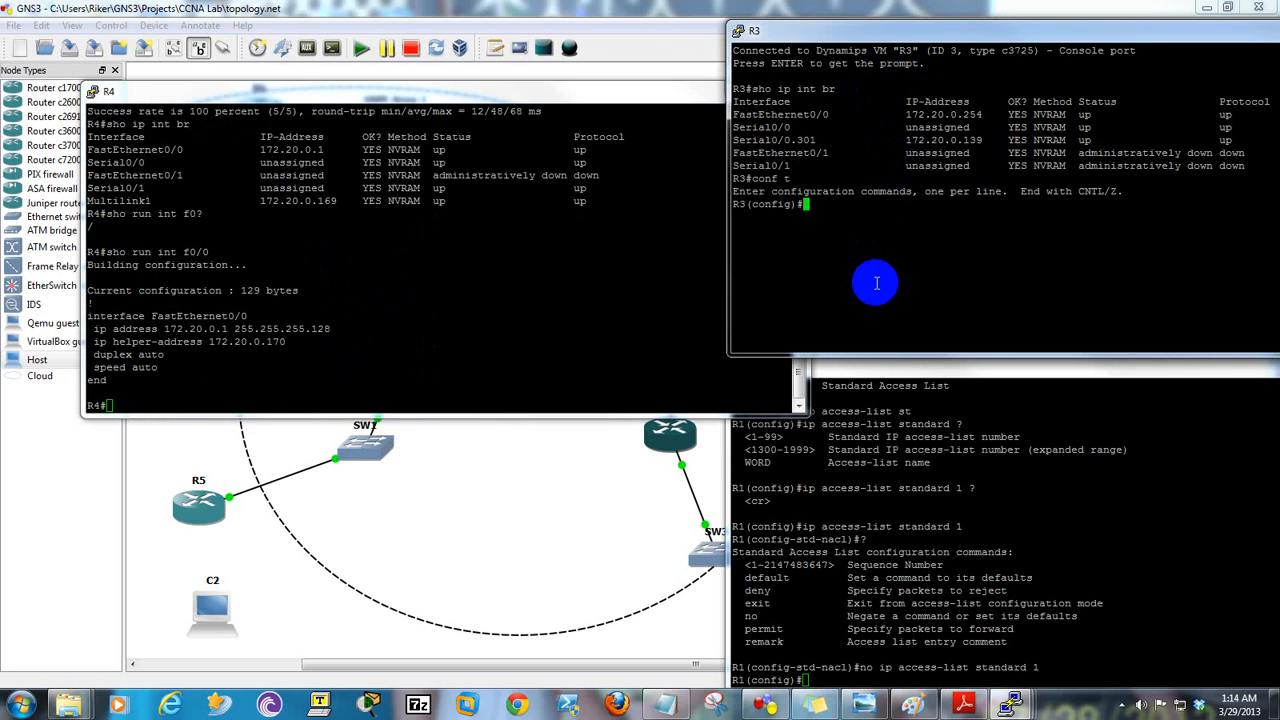
text(ip acces)
key(Tab)
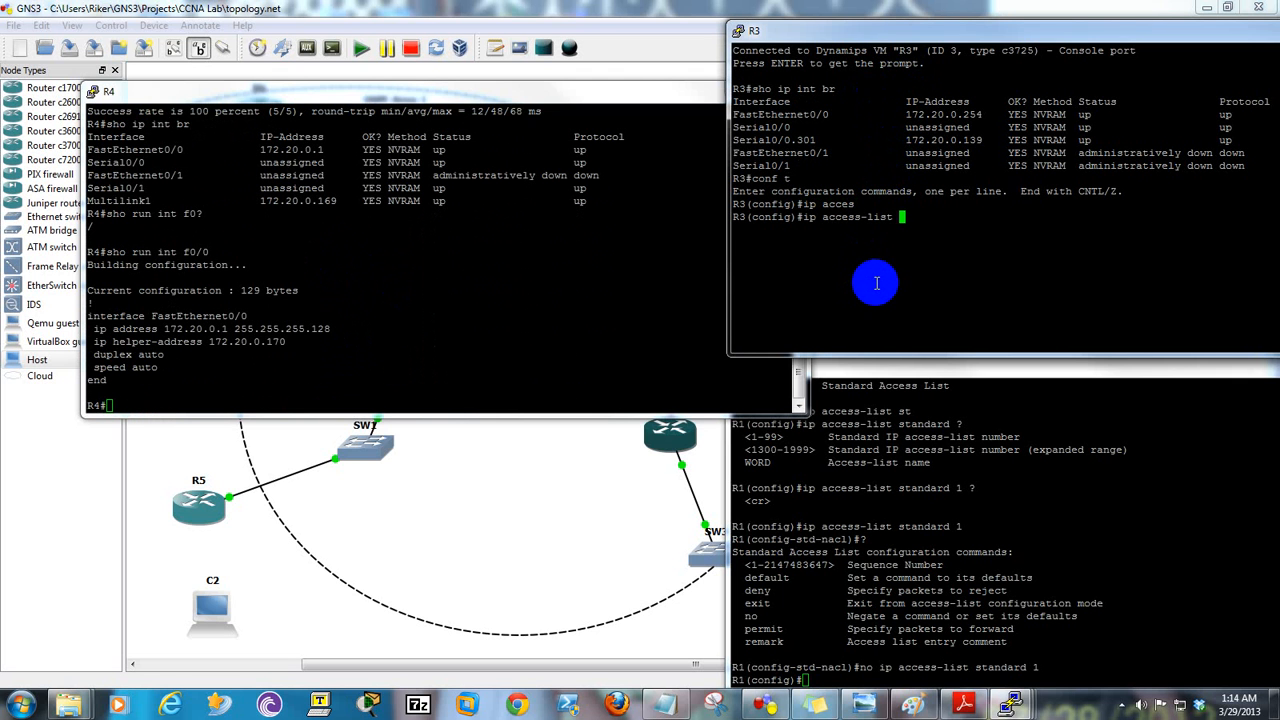
text(?)
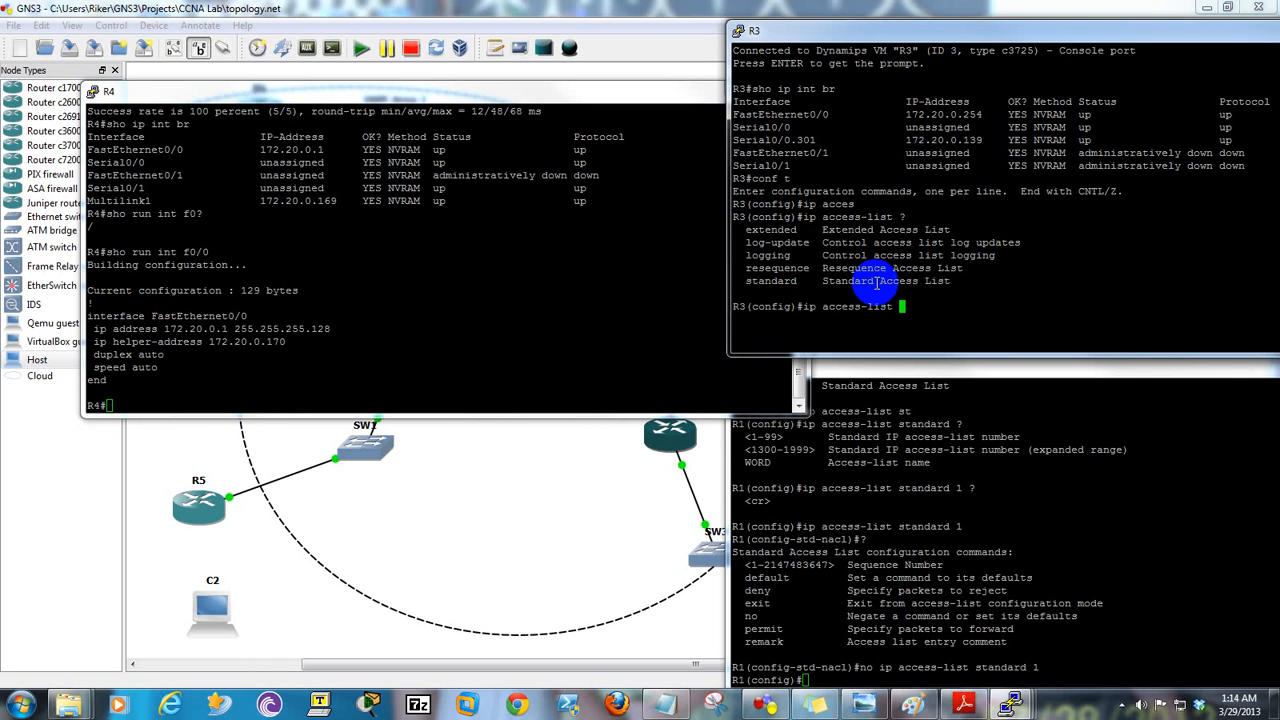
text(st)
key(Tab)
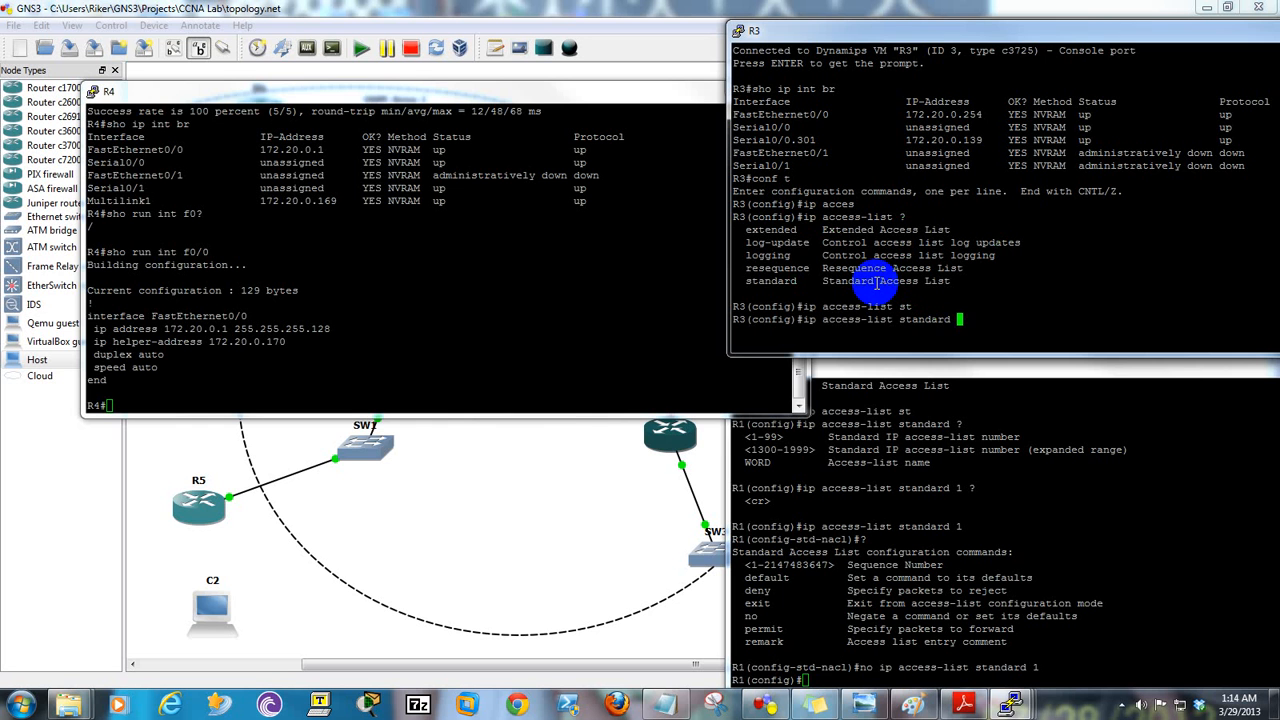
key(Return)
key(Up)
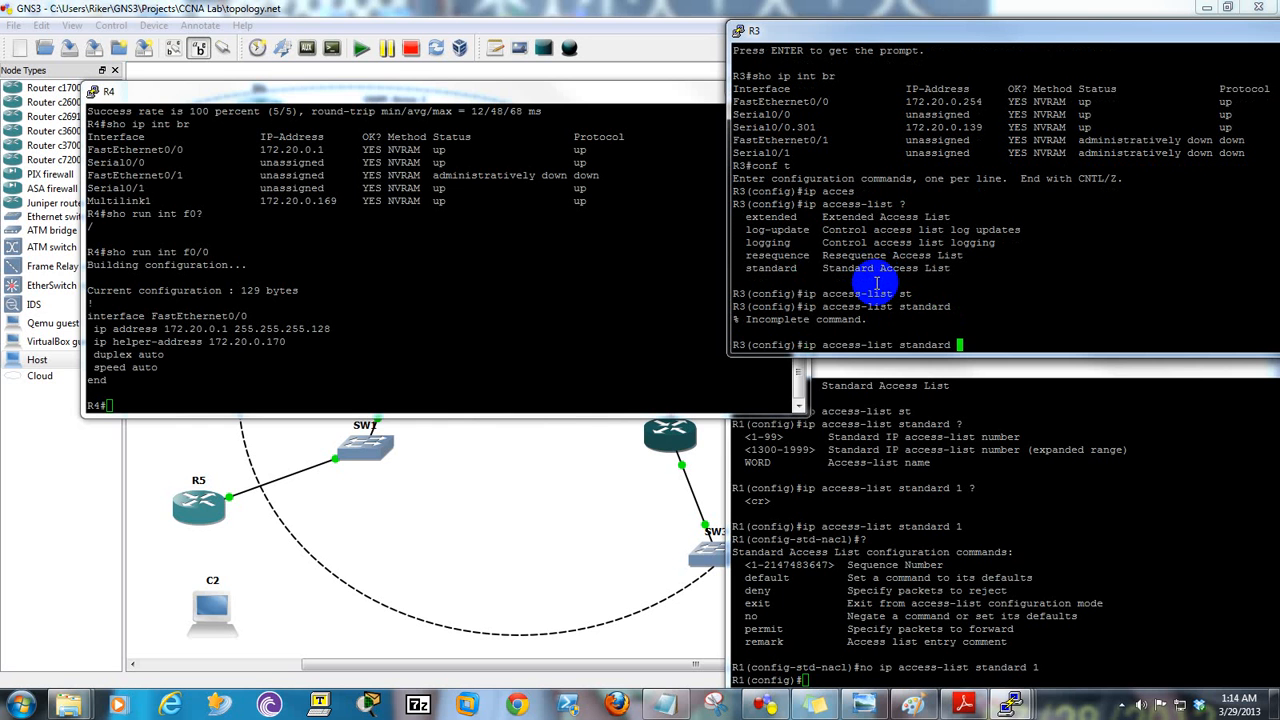
text(?)
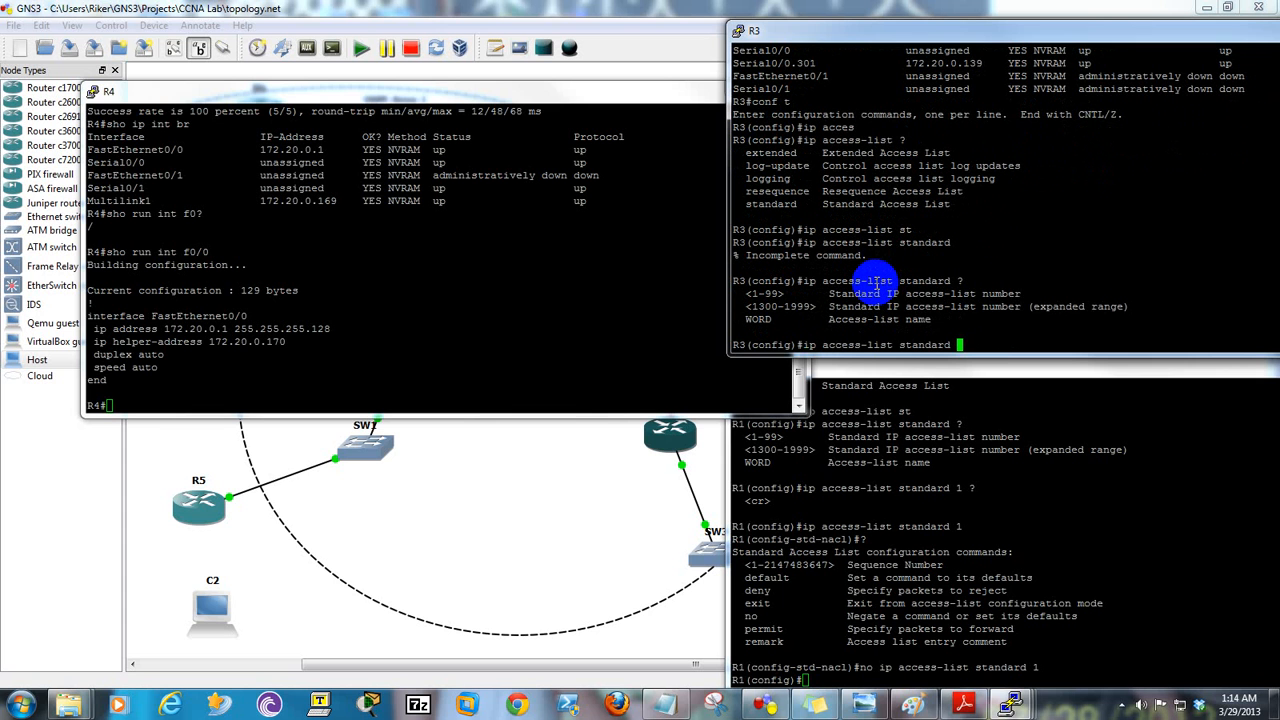
text(1)
key(Return)
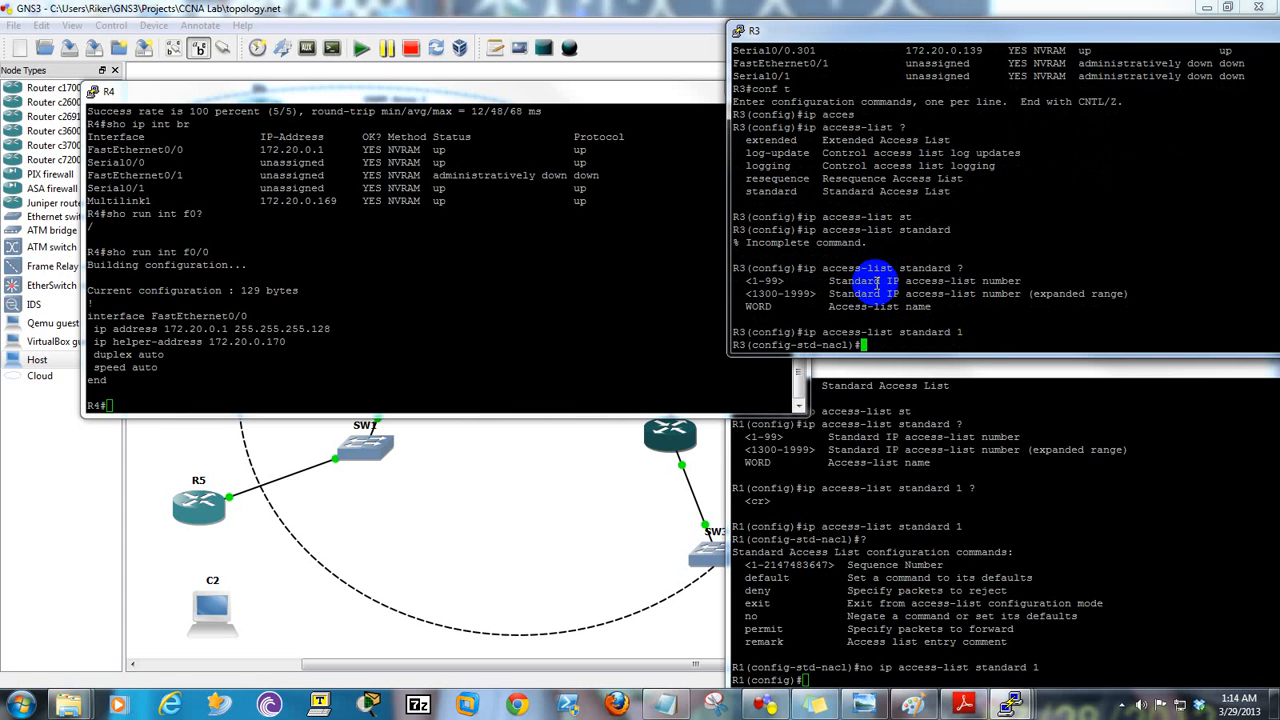
- Start a deny entry in R3's standard access list and examine which source address forms it accepts
text(deny)
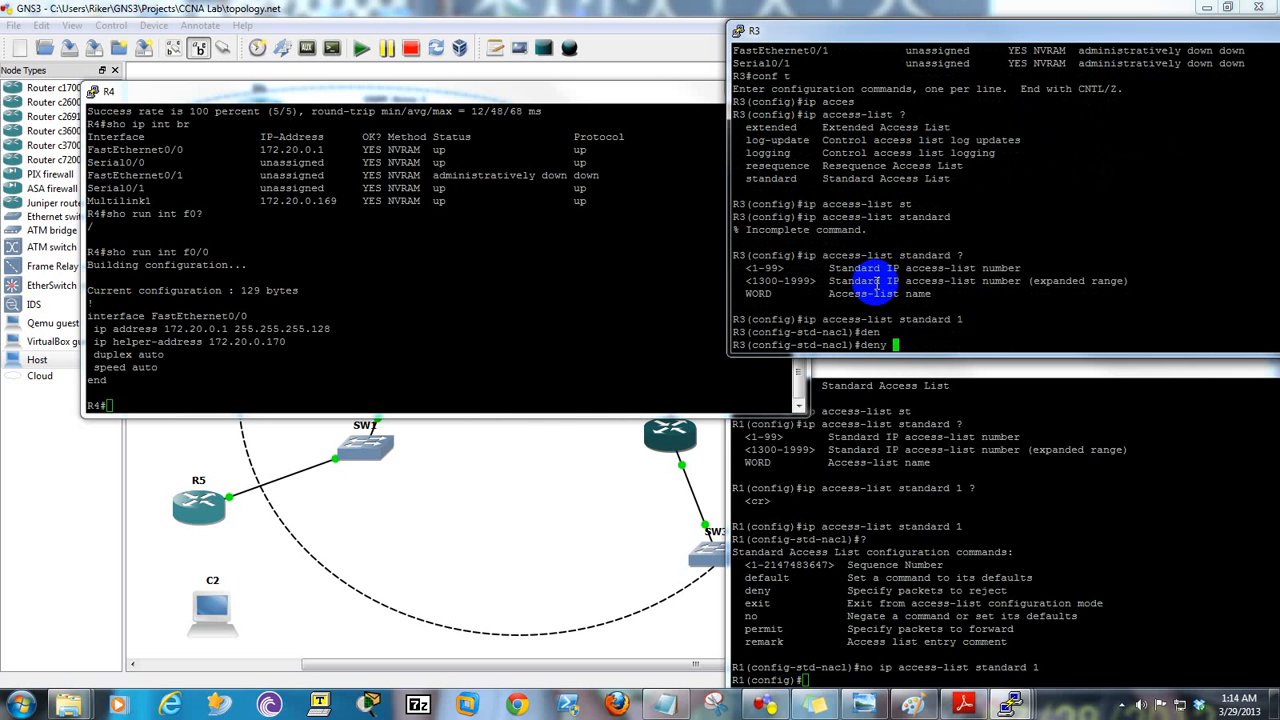
key(Tab)
text(?)
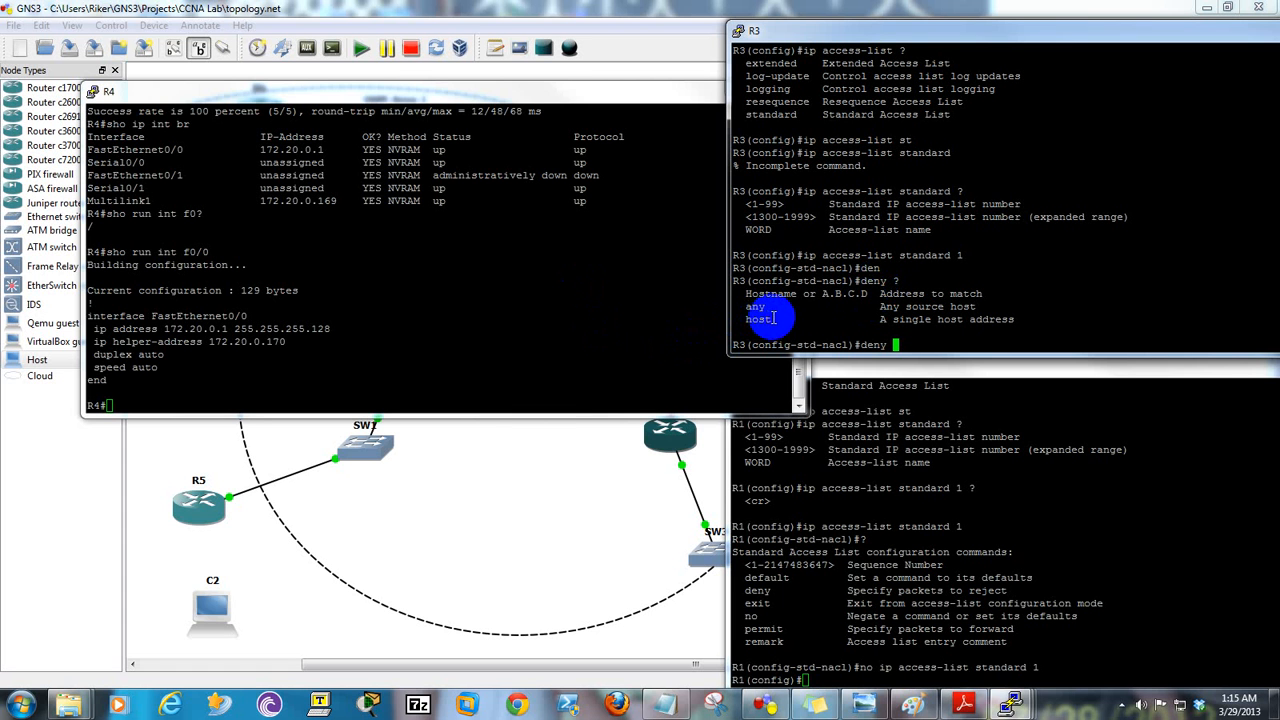
drag(773, 318, 740, 294)
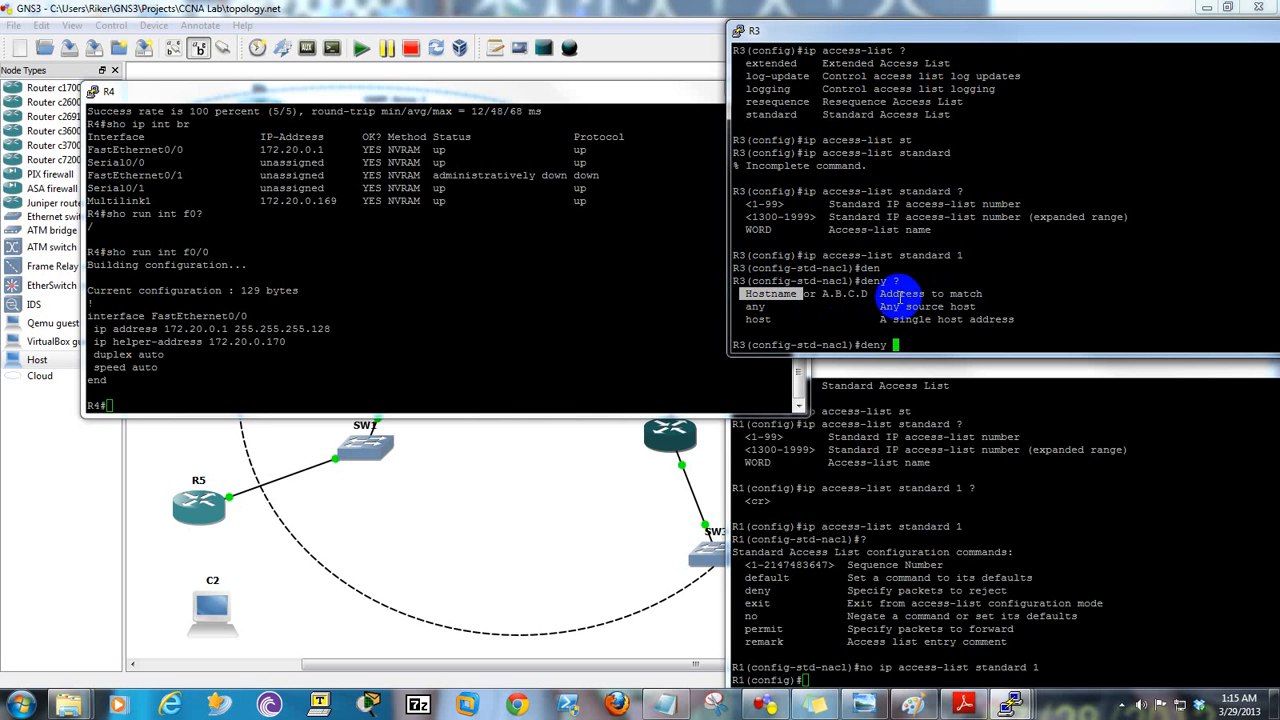
drag(868, 294, 828, 295)
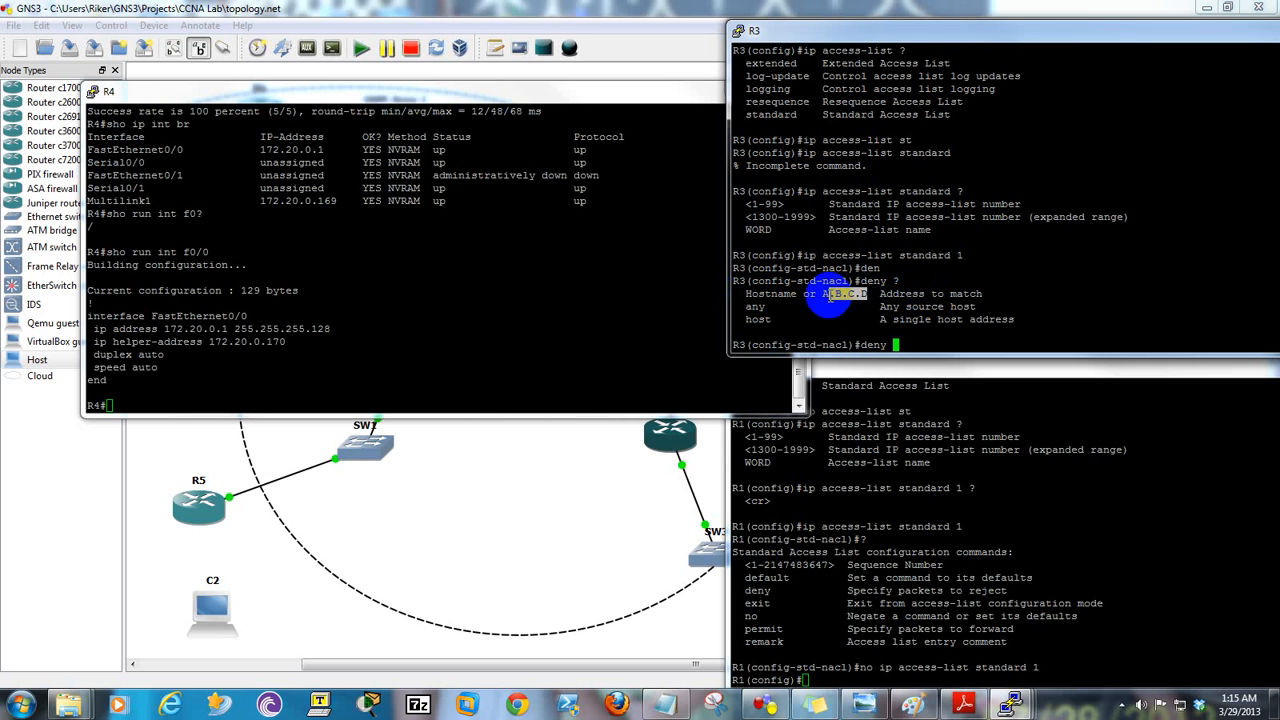
click(905, 338)
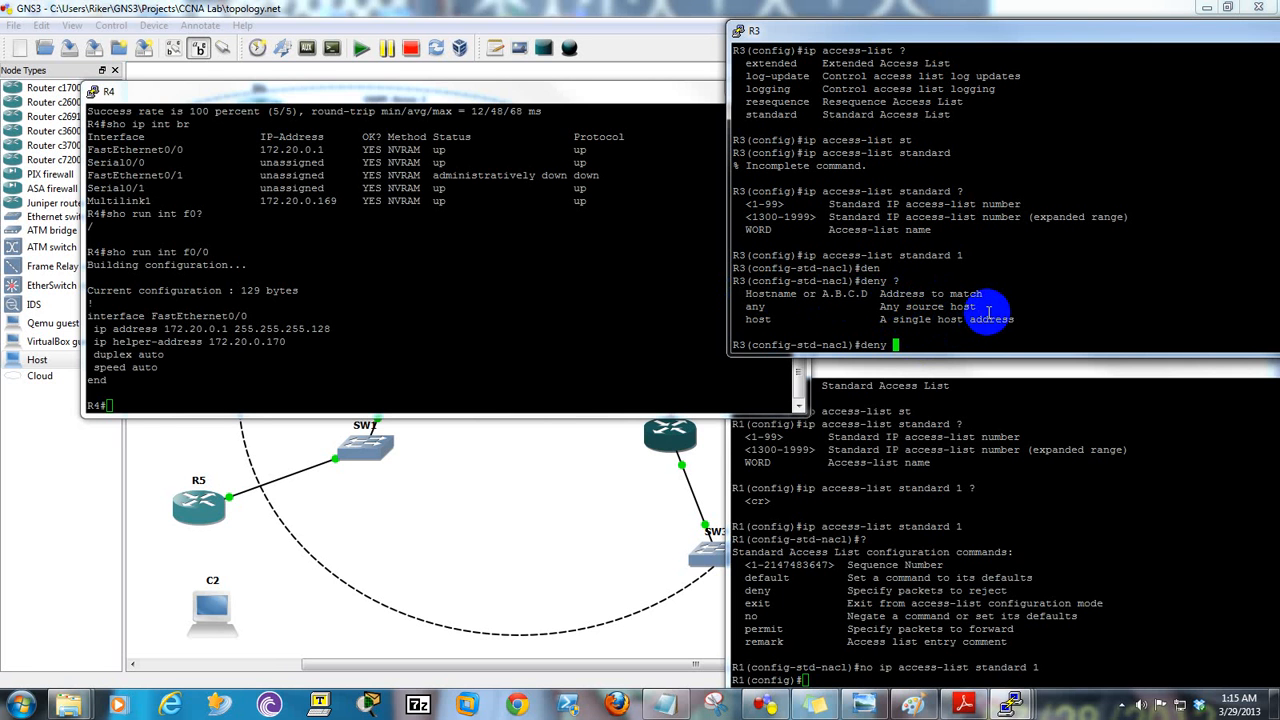
- Complete the entry as deny 172.20.0.0 0.0.0.128 log, checking the options offered after each argument
text(172.20.0.0 ?)
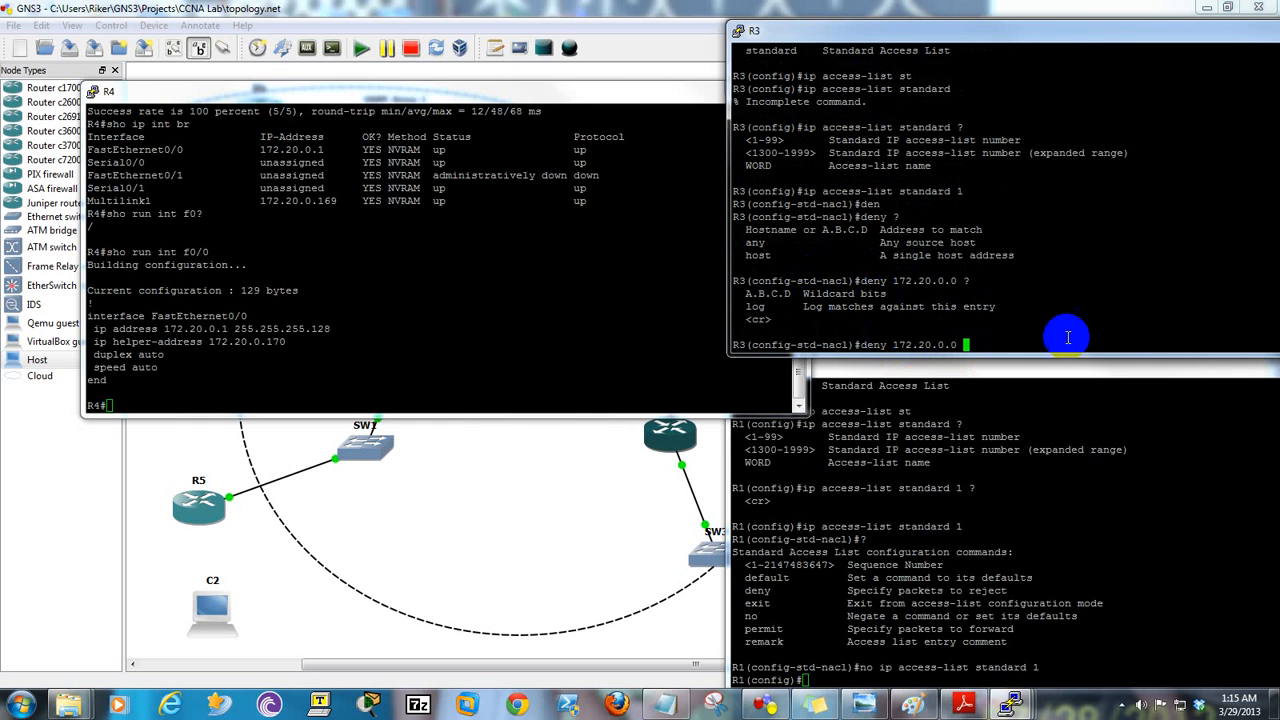
text(0.0.0.)
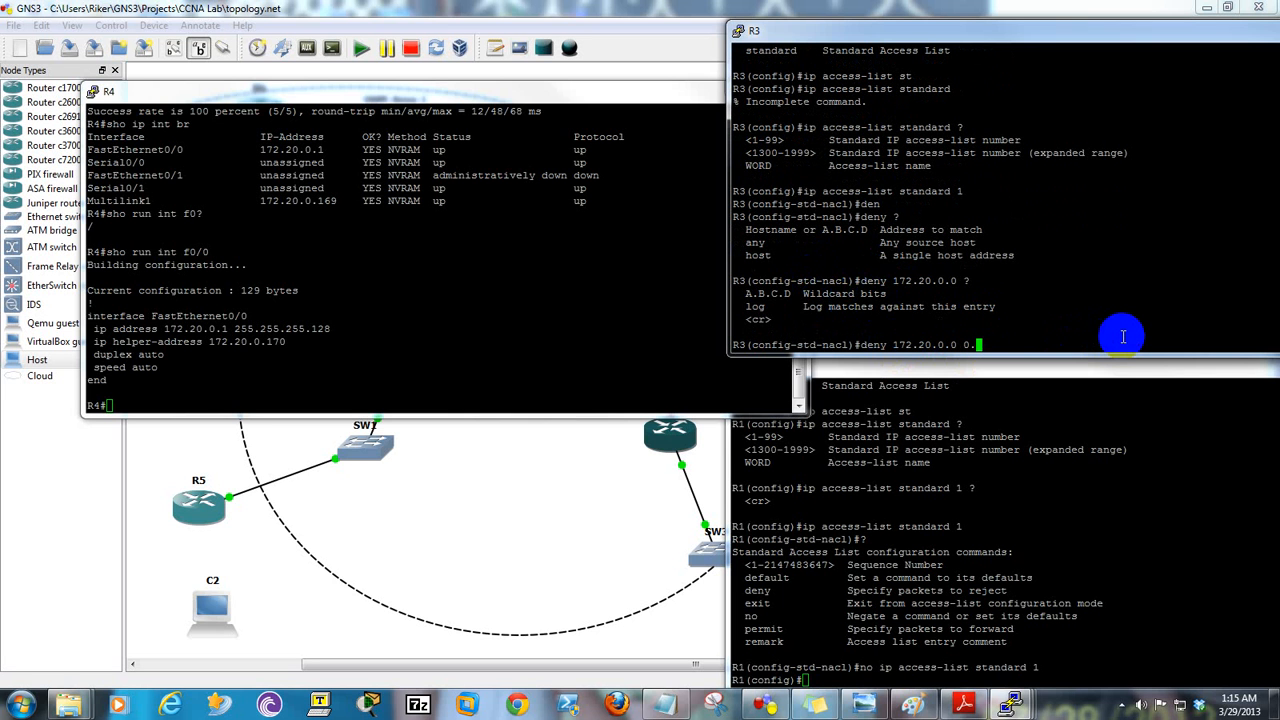
text(128)
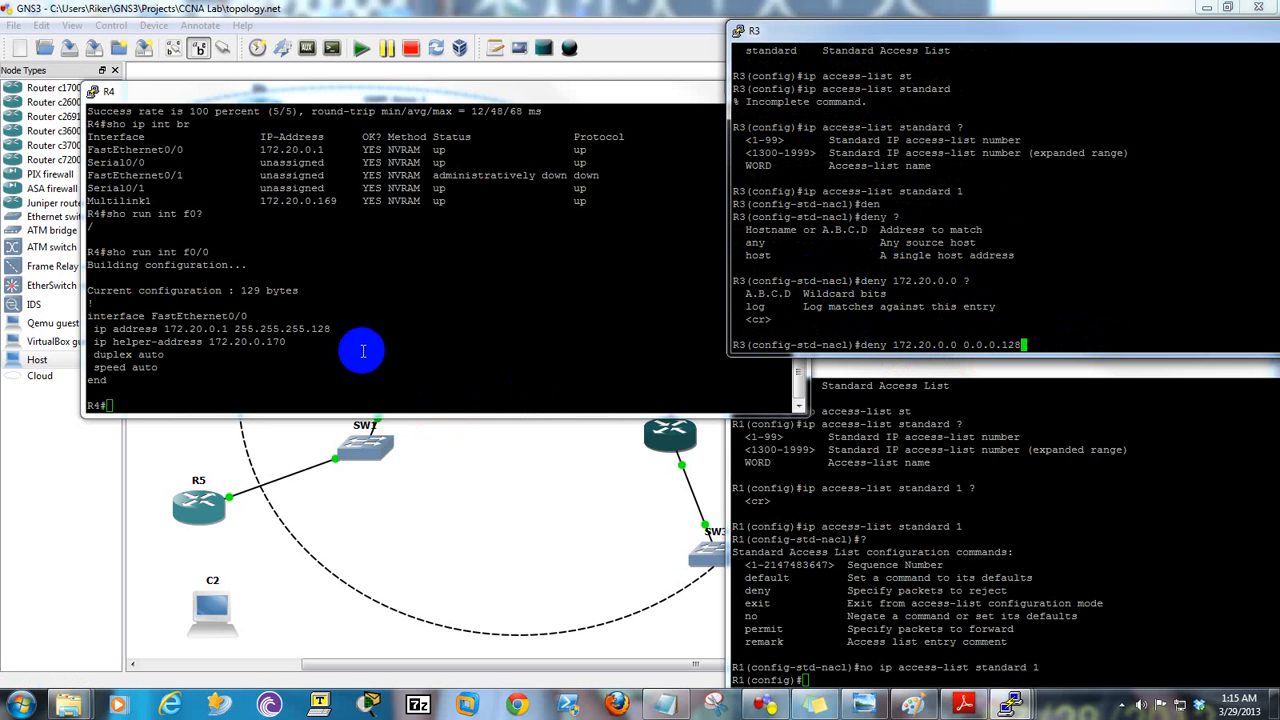
text( ?)
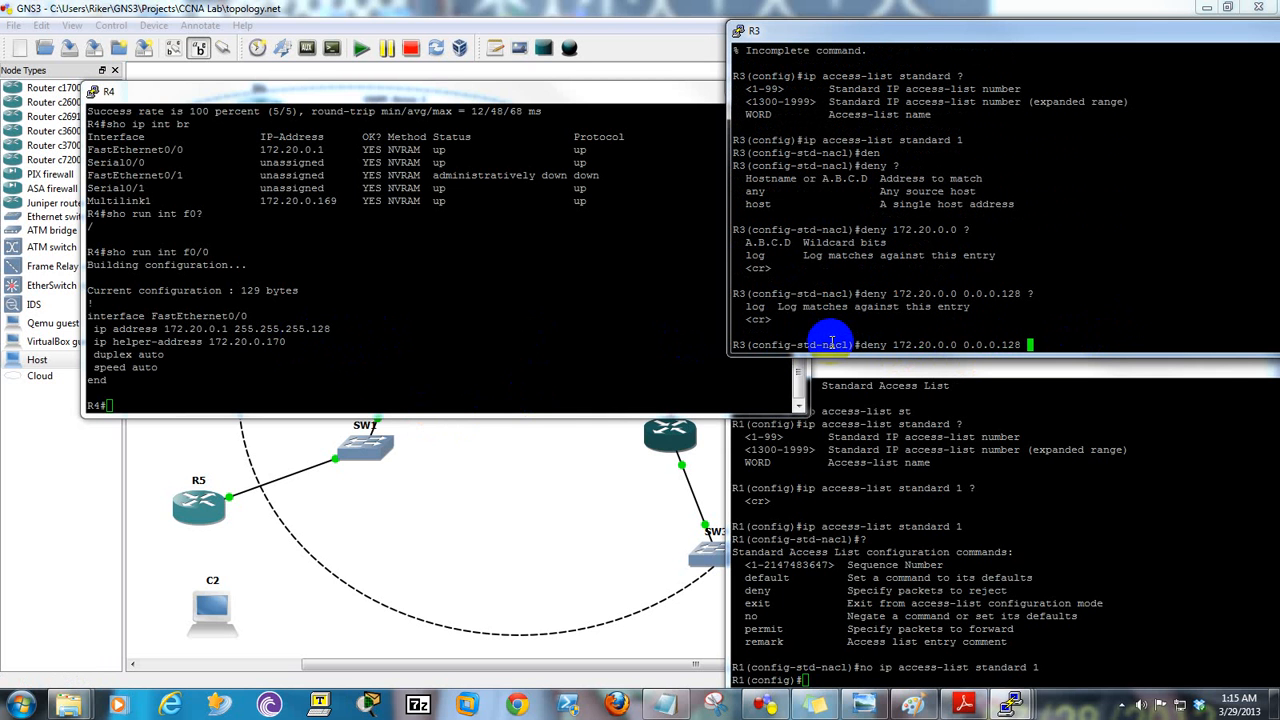
text(lok)
key(BackSpace)
key(BackSpace)
text(g ?)
key(Return)
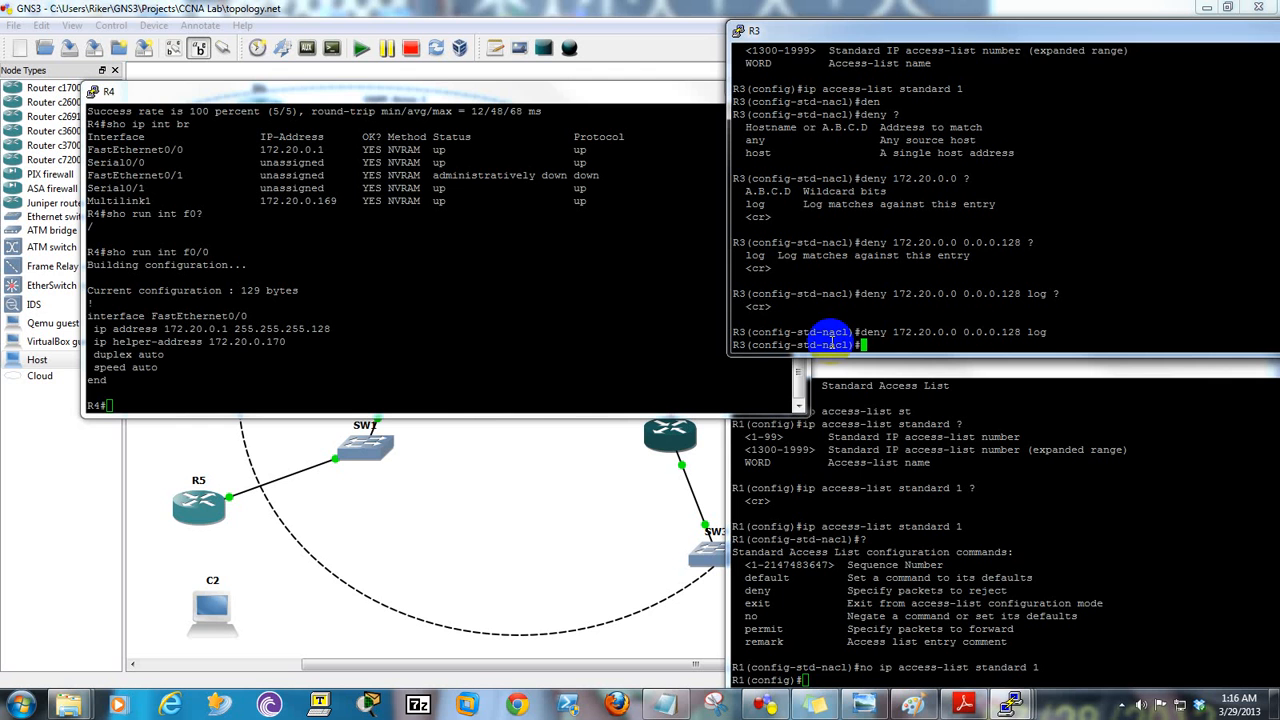
- Leave R3's configuration mode and display its access lists with sho access-lists
text(end)
key(Return)
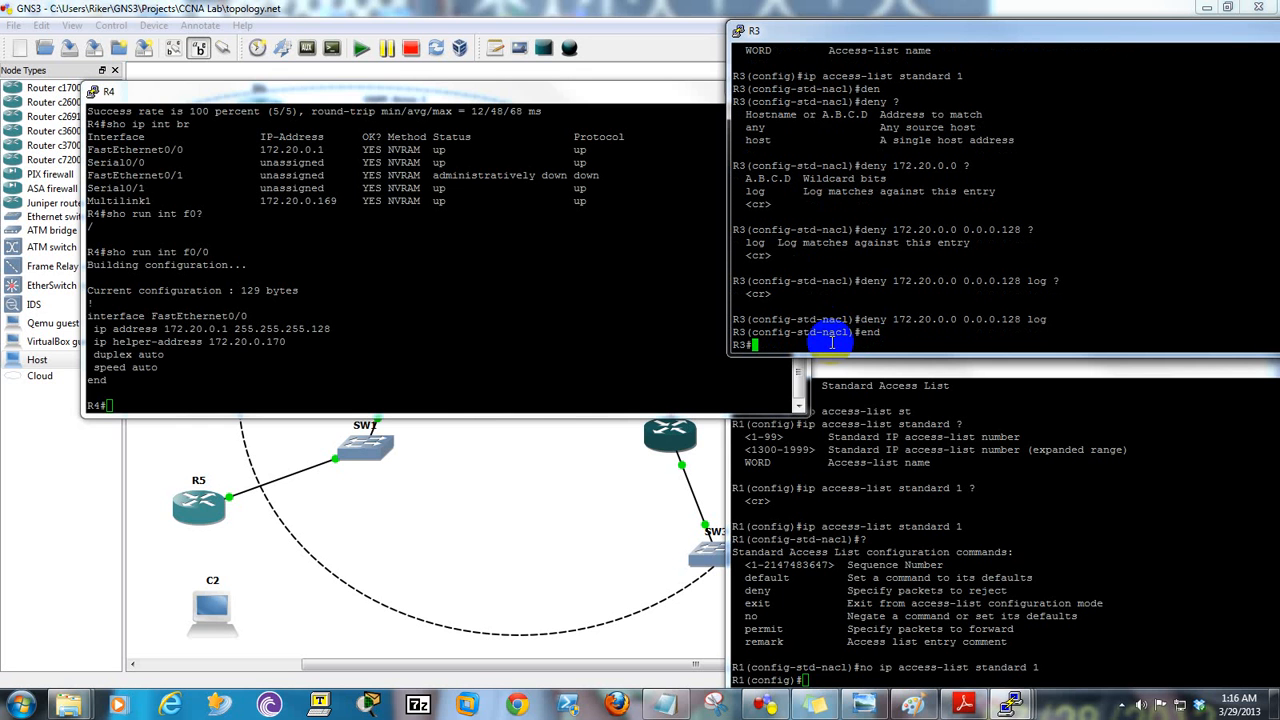
text(sho access)
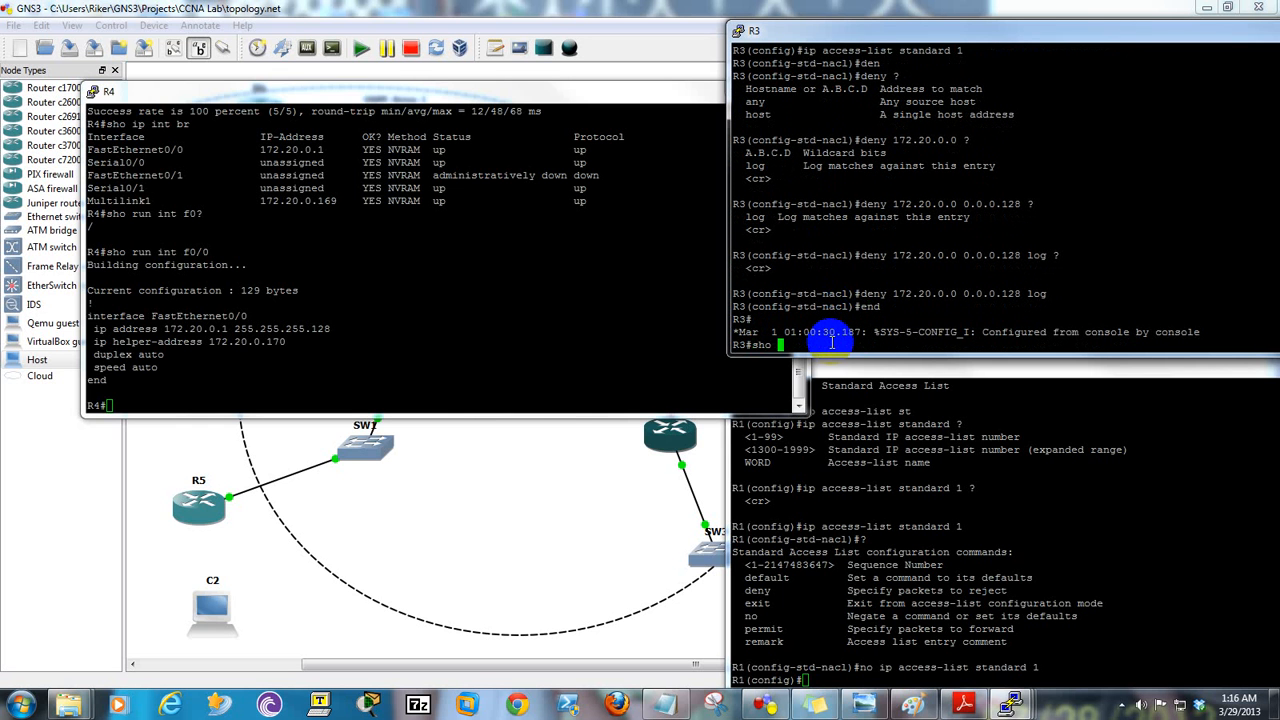
key(Tab)
text(-)
key(Return)
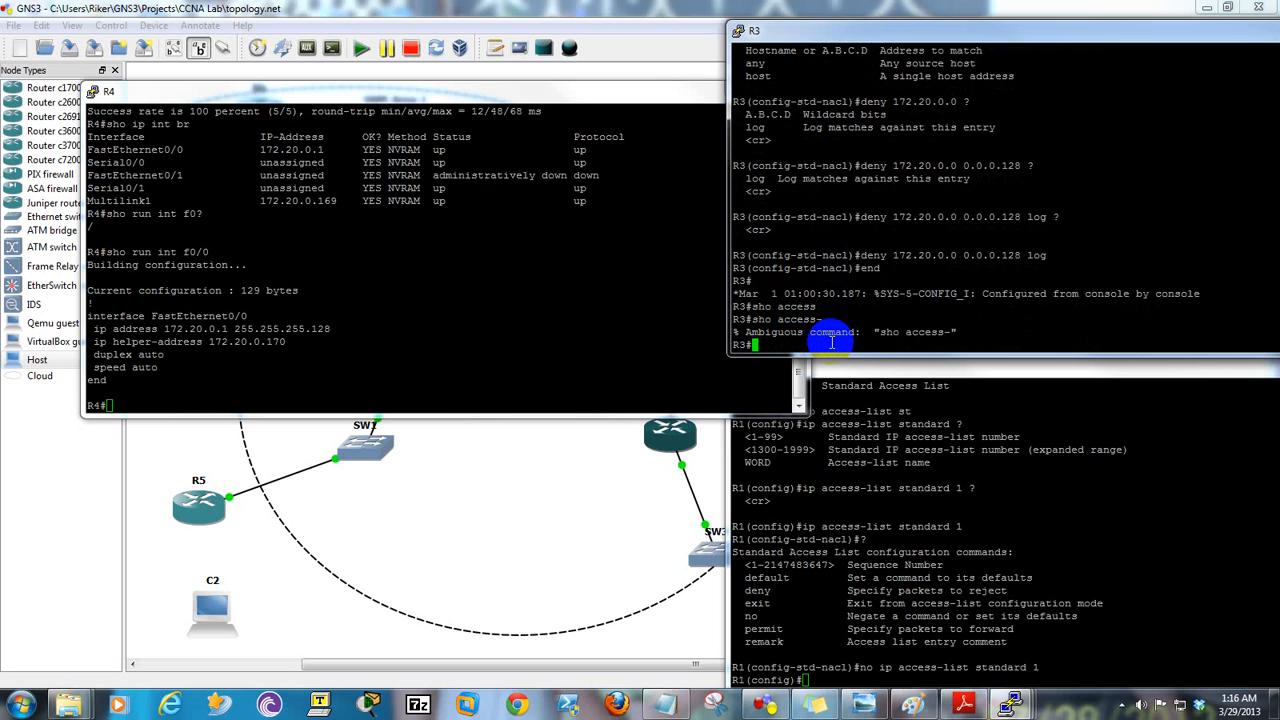
key(Up)
text(l)
key(Tab)
key(Return)
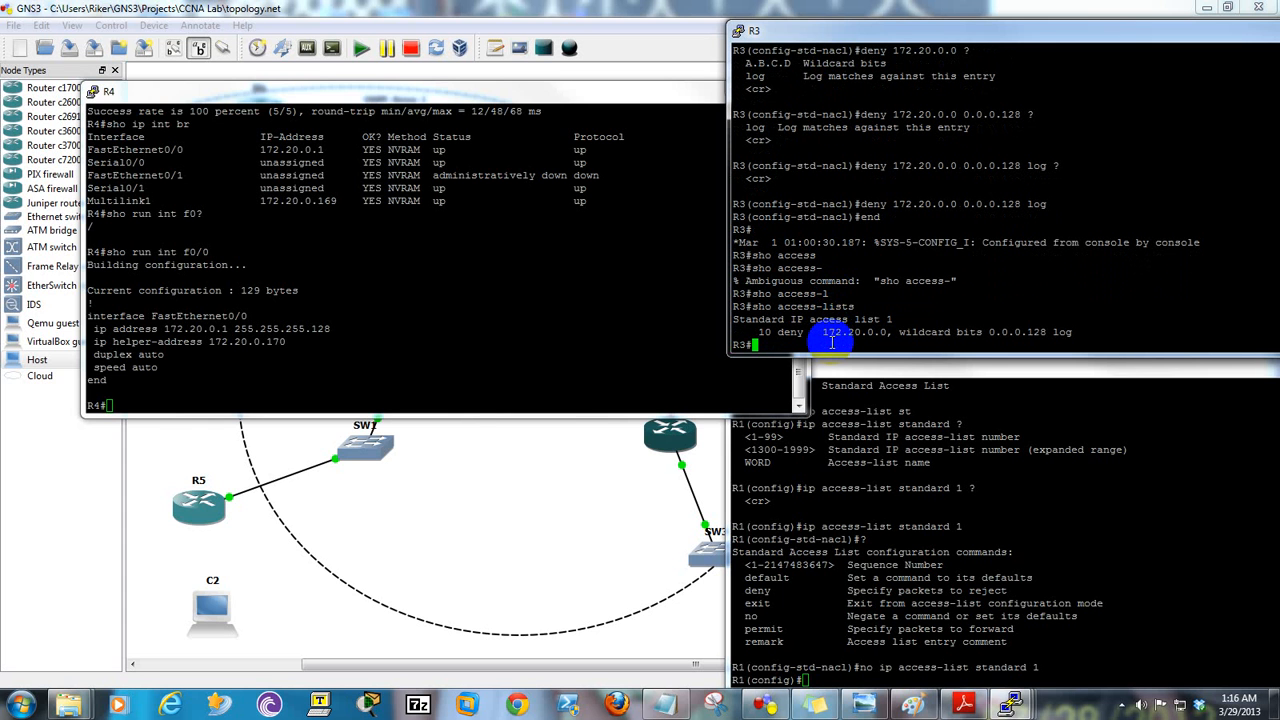
- Enter global configuration on R3, list its interfaces with do sh ip int br and open subinterface s0/0.301 for configuration
text(conf t)
key(Return)
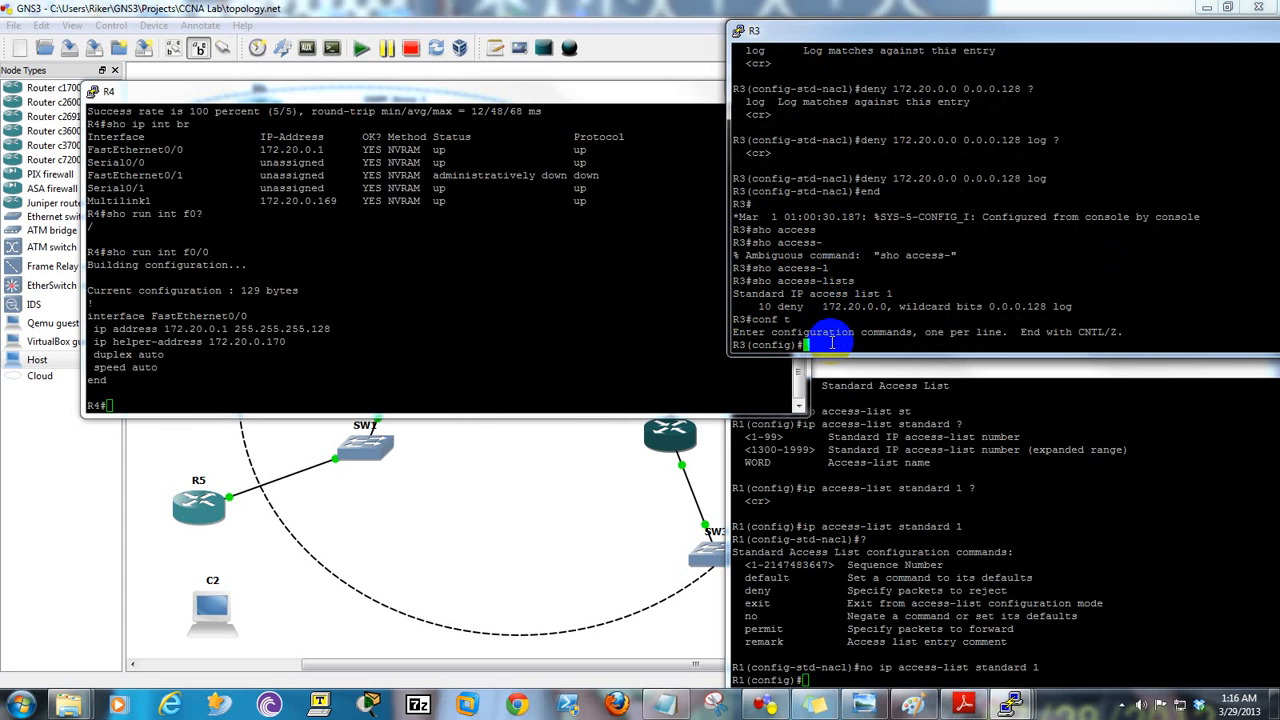
text(do sh ip int br)
key(Return)
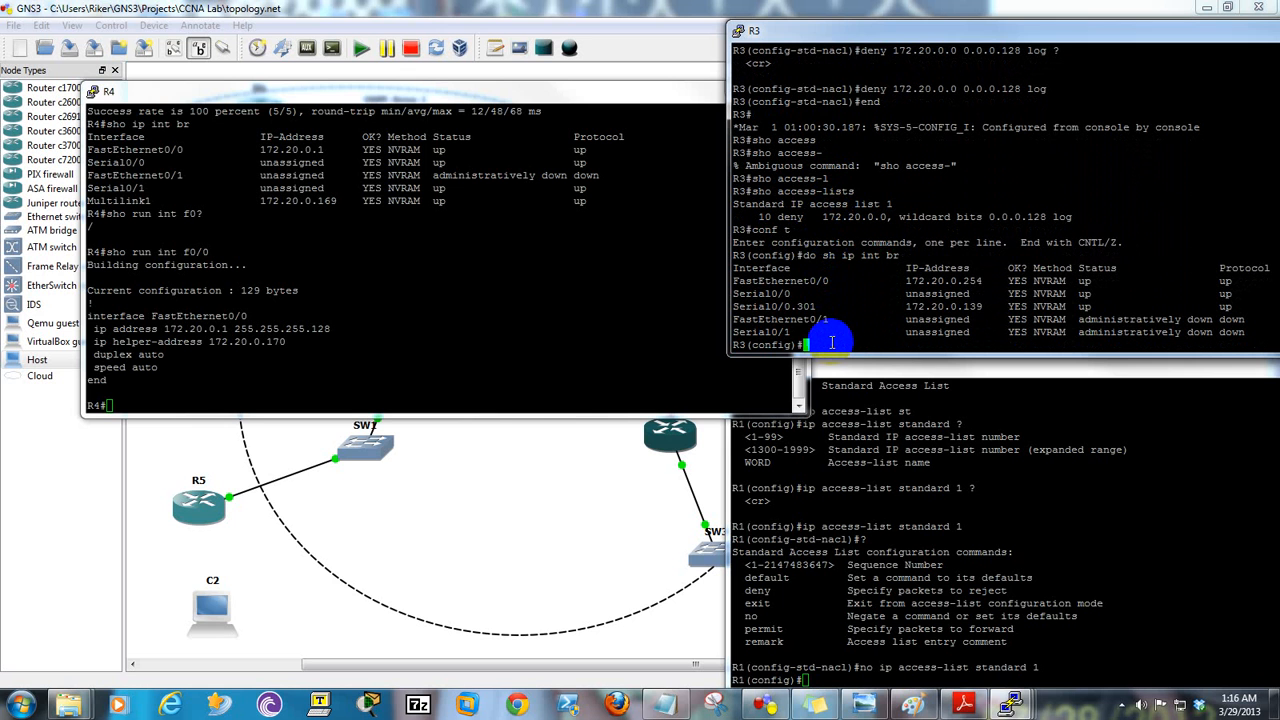
text(int f0/0.301)
key(Return)
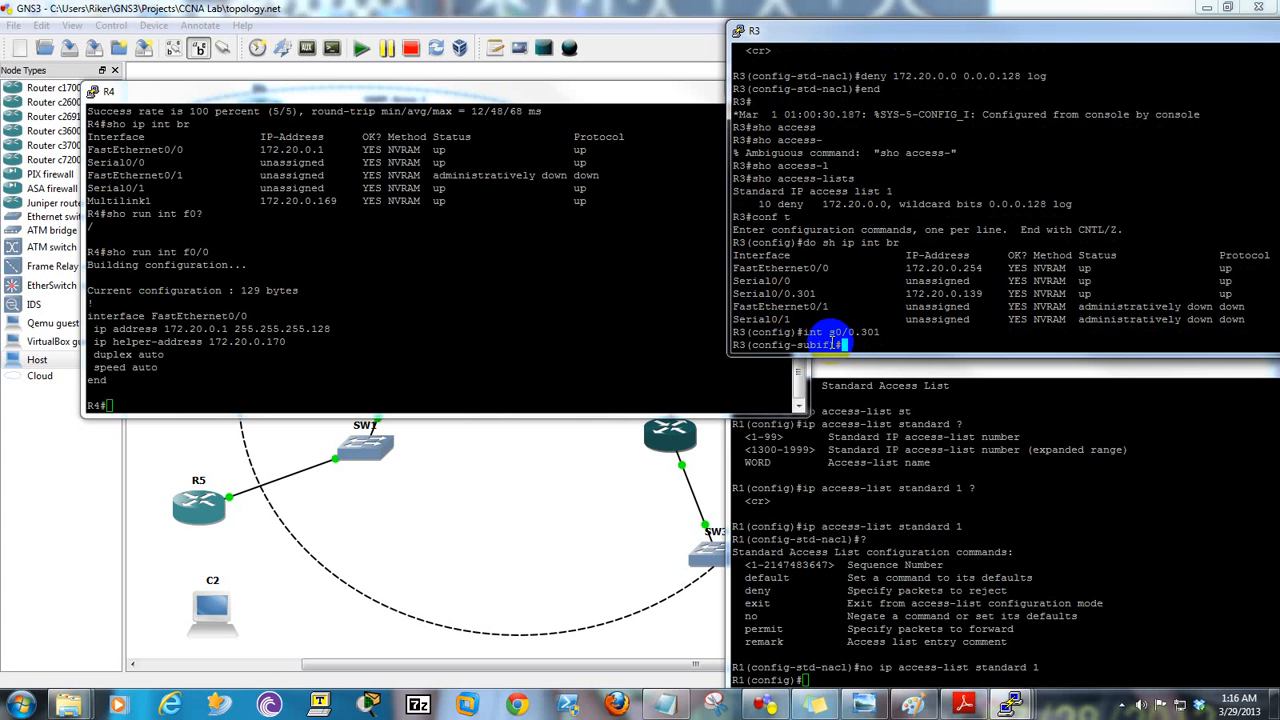
- Apply access list 1 to inbound packets on R3's s0/0.301 with ip access-group 1 in
text(ip acc)
key(Tab)
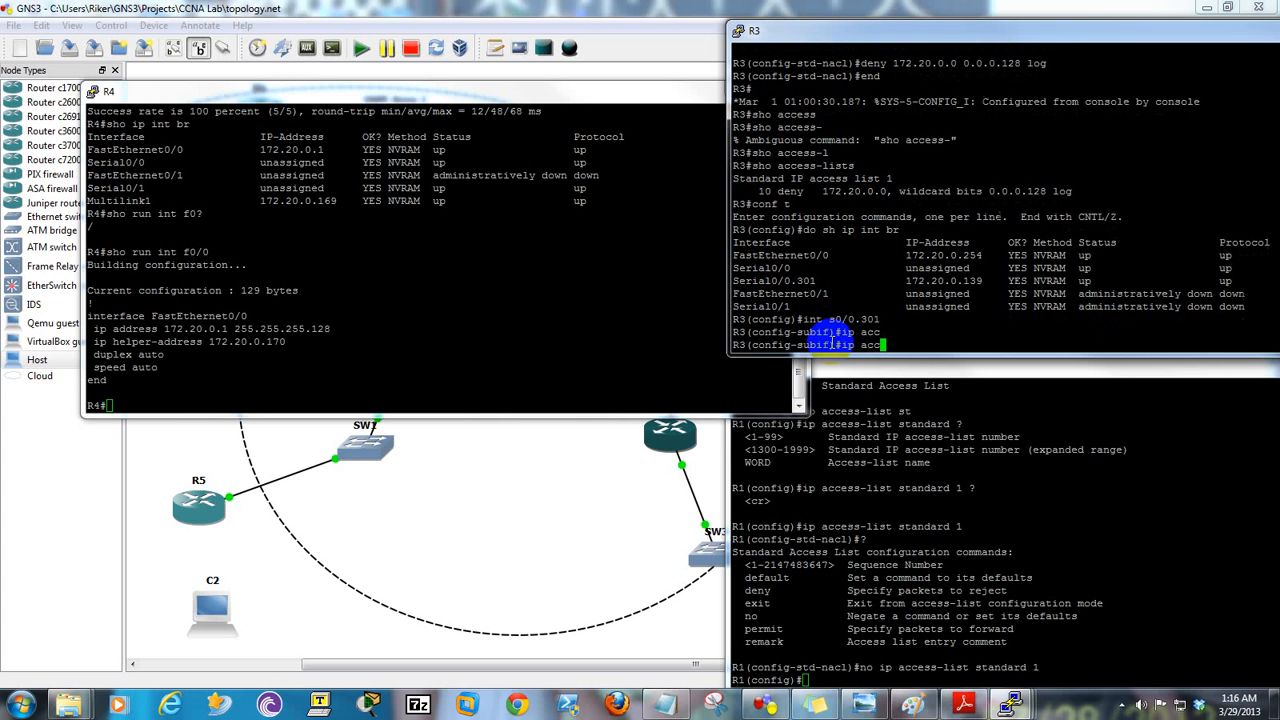
text(ess)
key(Tab)
text(-)
key(Tab)
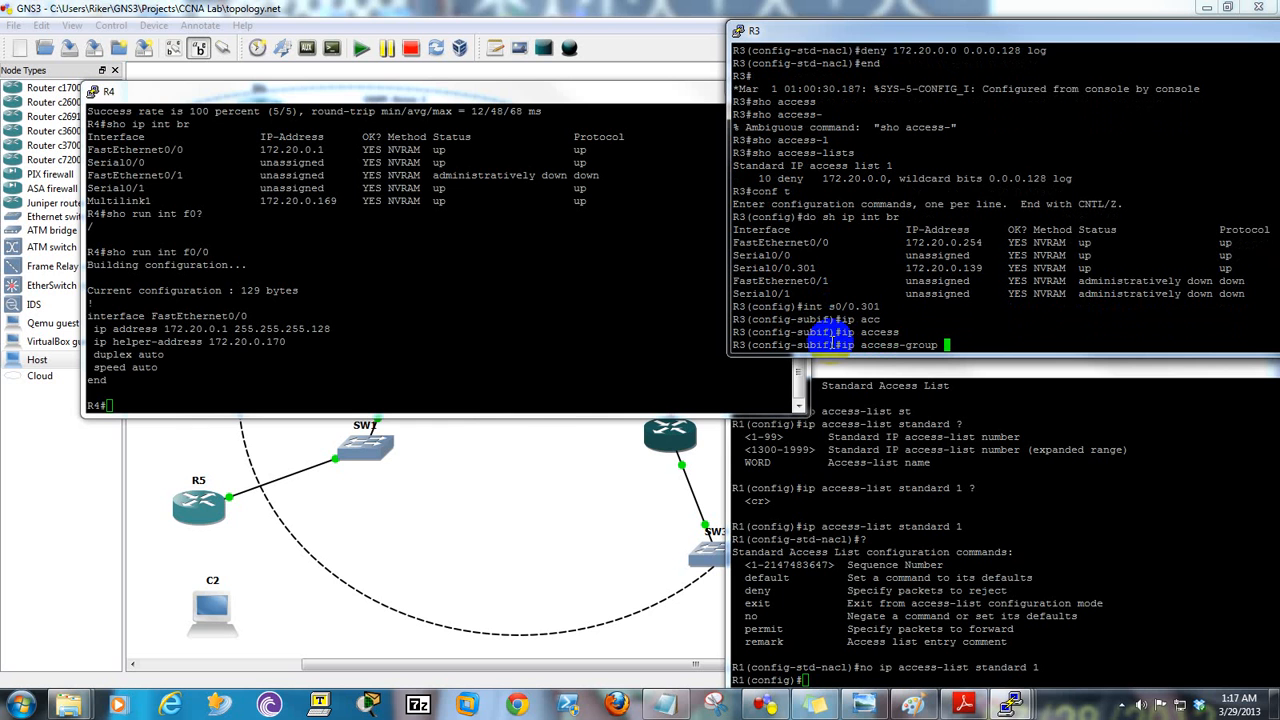
text(?)
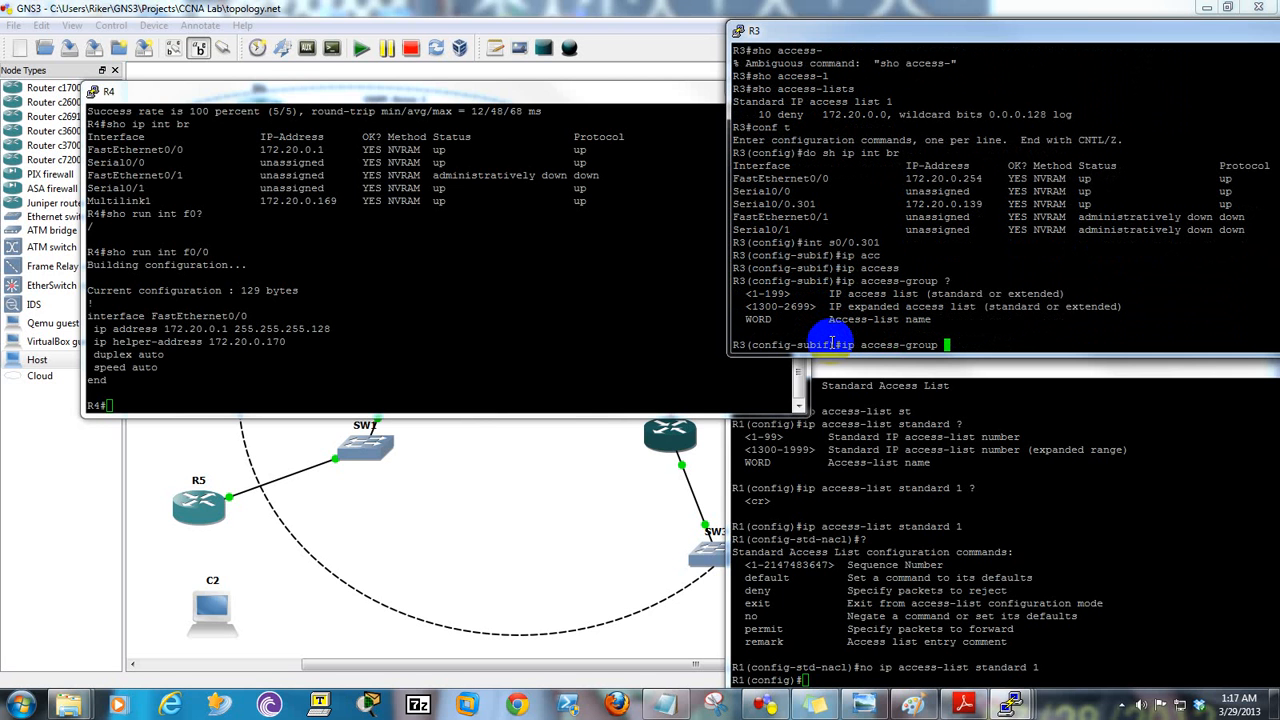
text(1 ?)
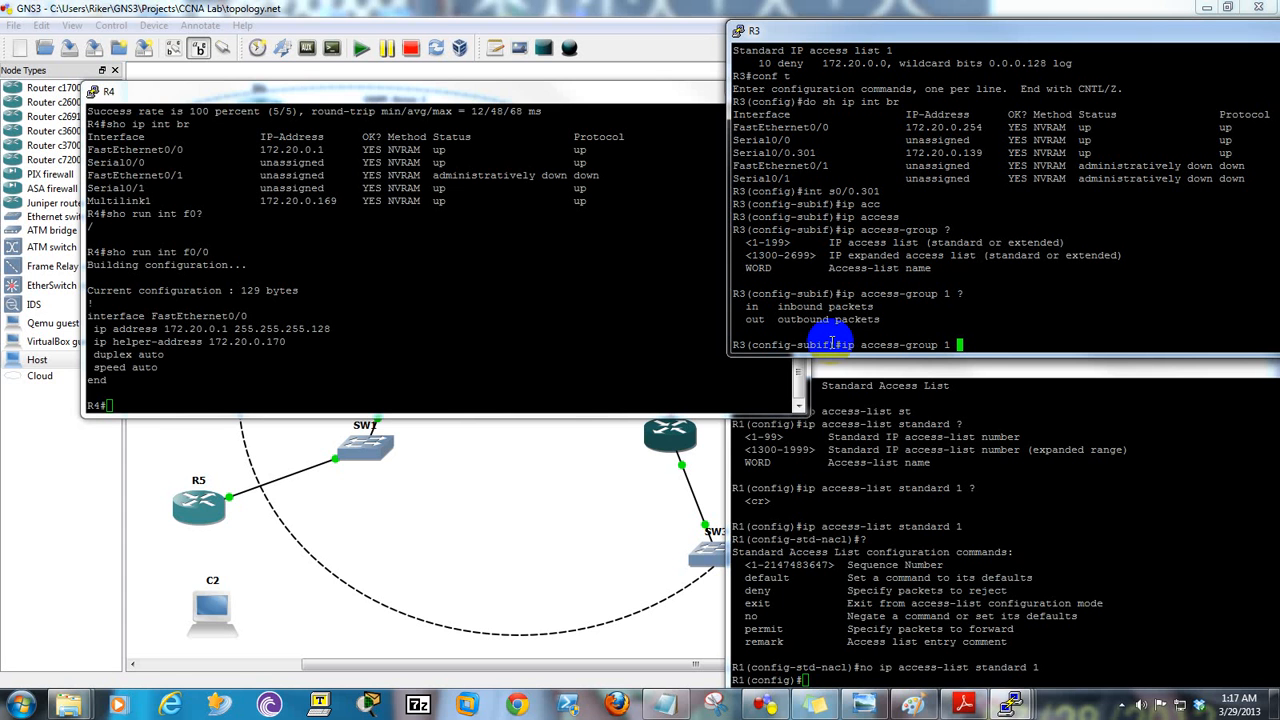
text(in >)
key(Return)
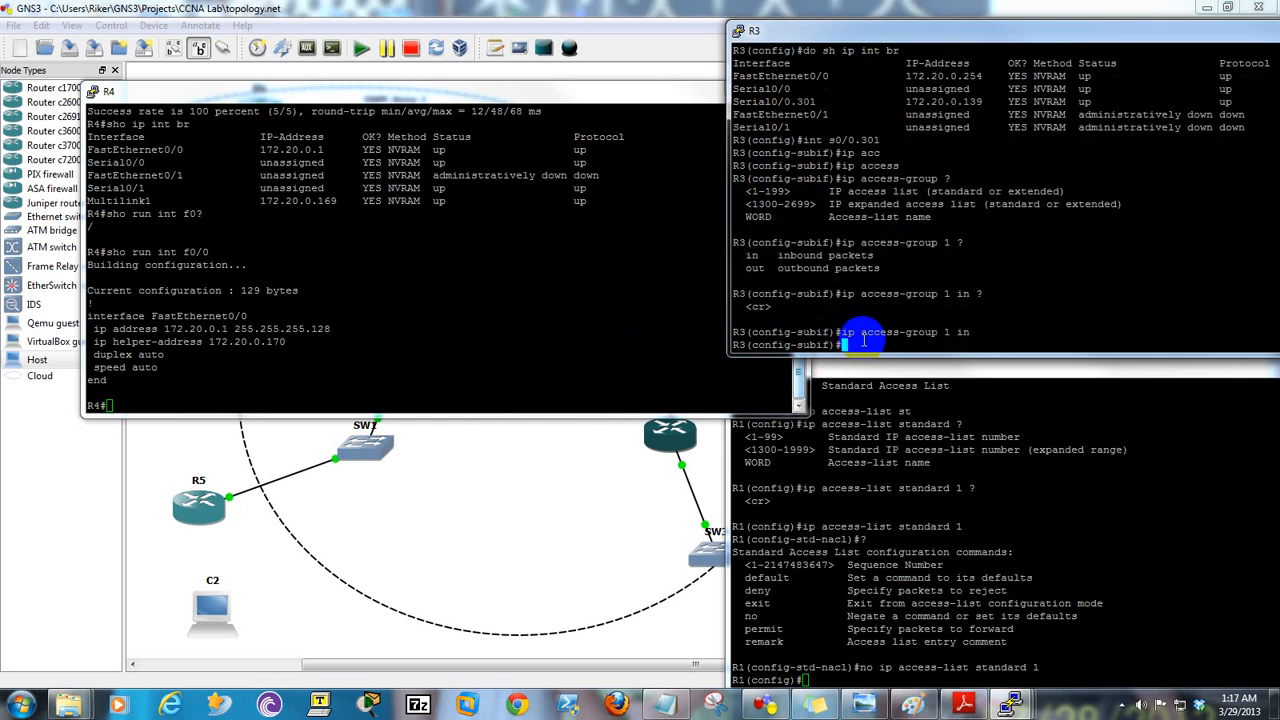
- Return R3 to privileged mode and recheck its access lists with sho access-lists
text(end)
key(Return)
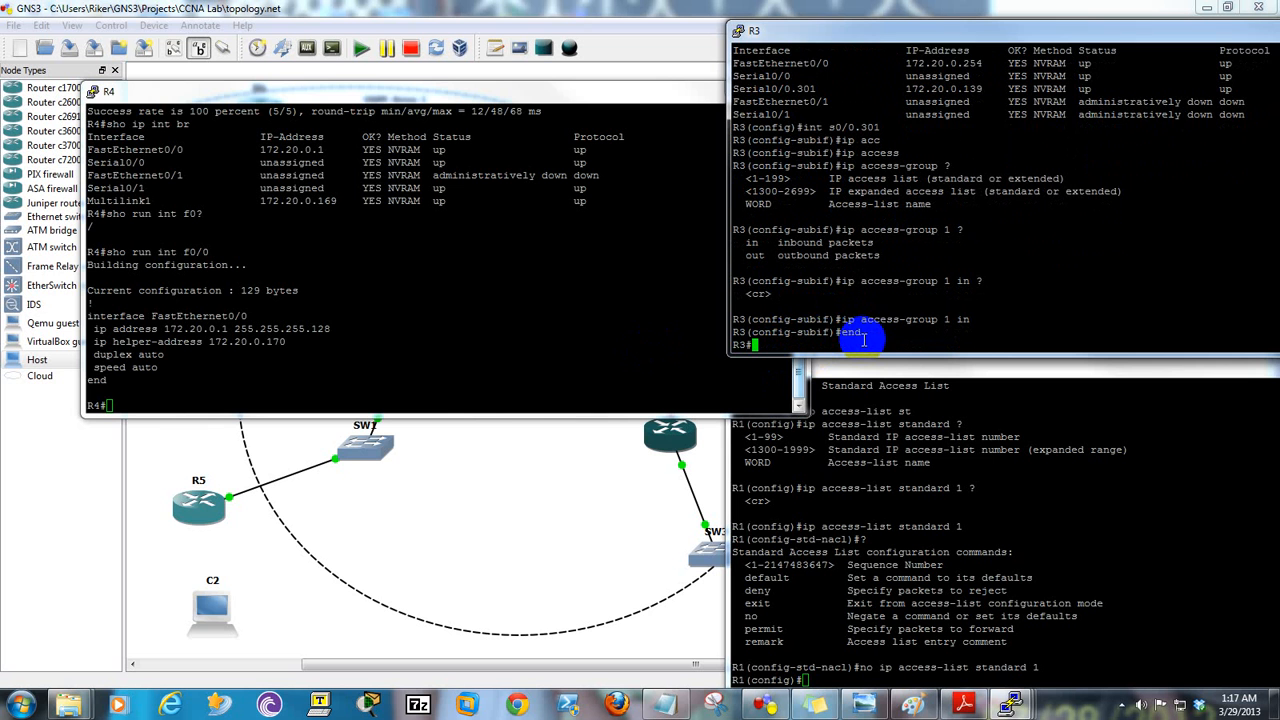
text(sho access-lists)
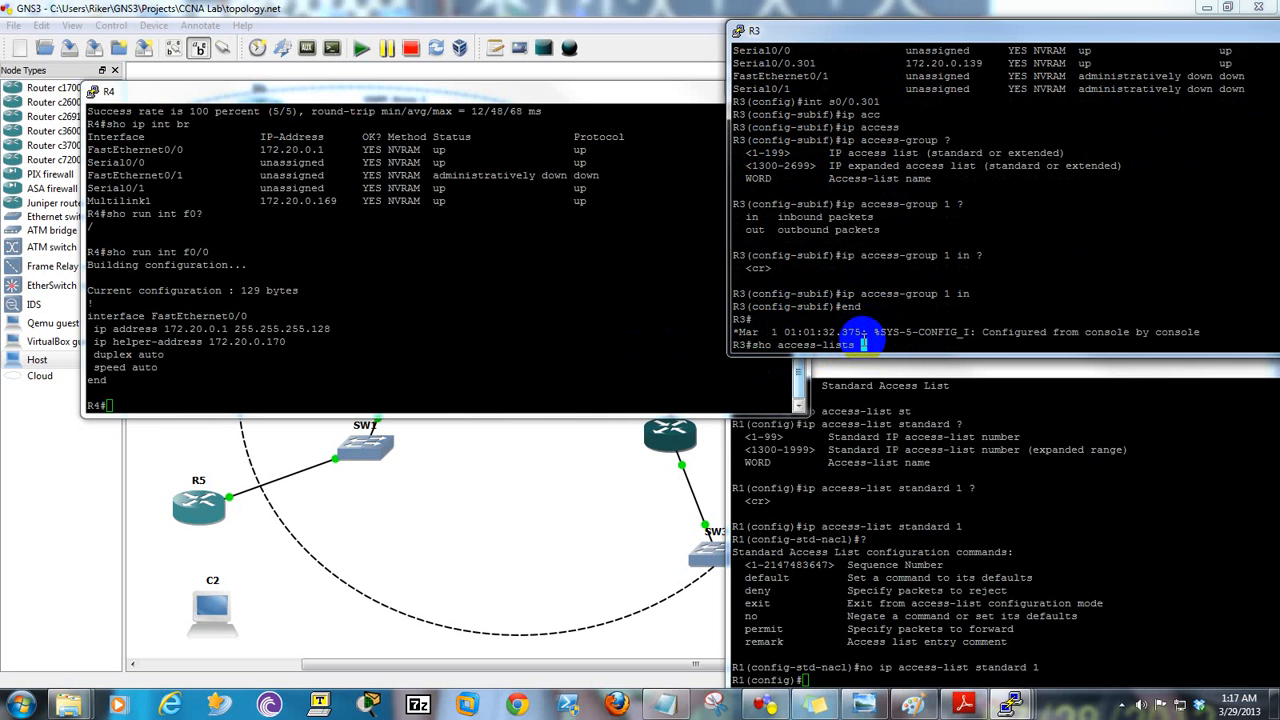
key(Return)
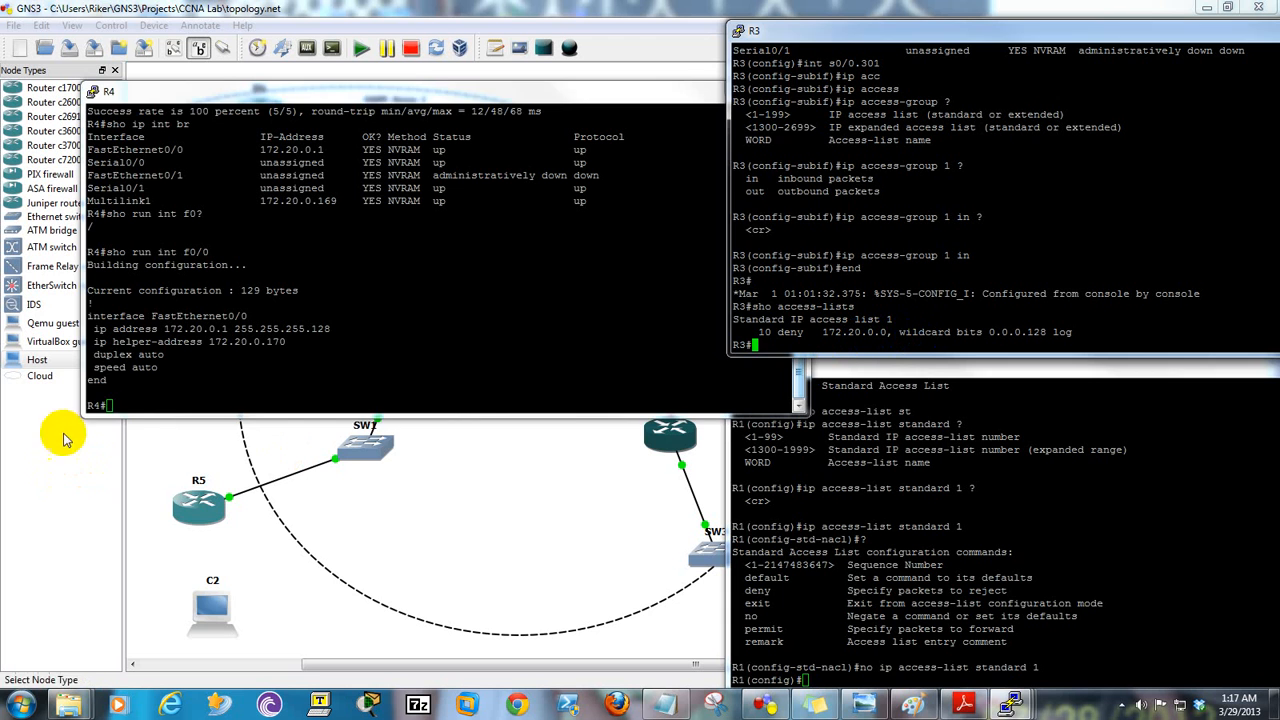
- Look up the address of R3's s0/0.301 and ping 172.20.0.139 from R4
click(248, 406)
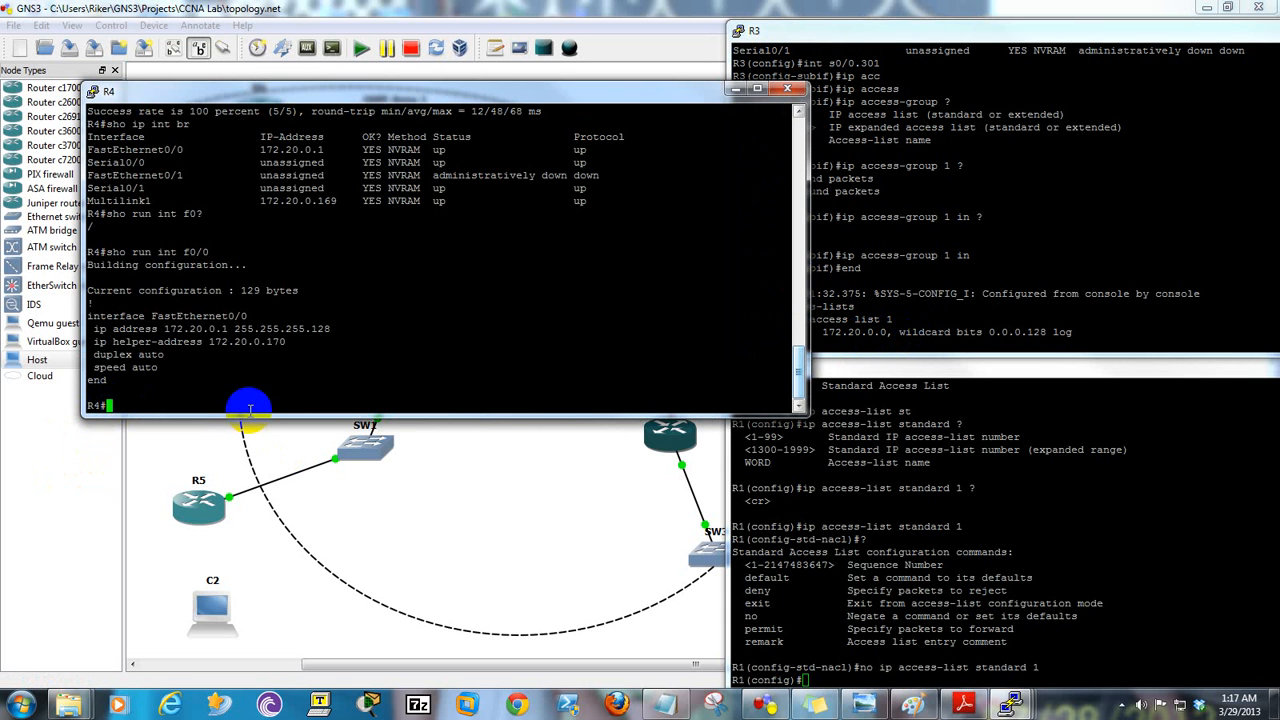
text(ping)
click(920, 300)
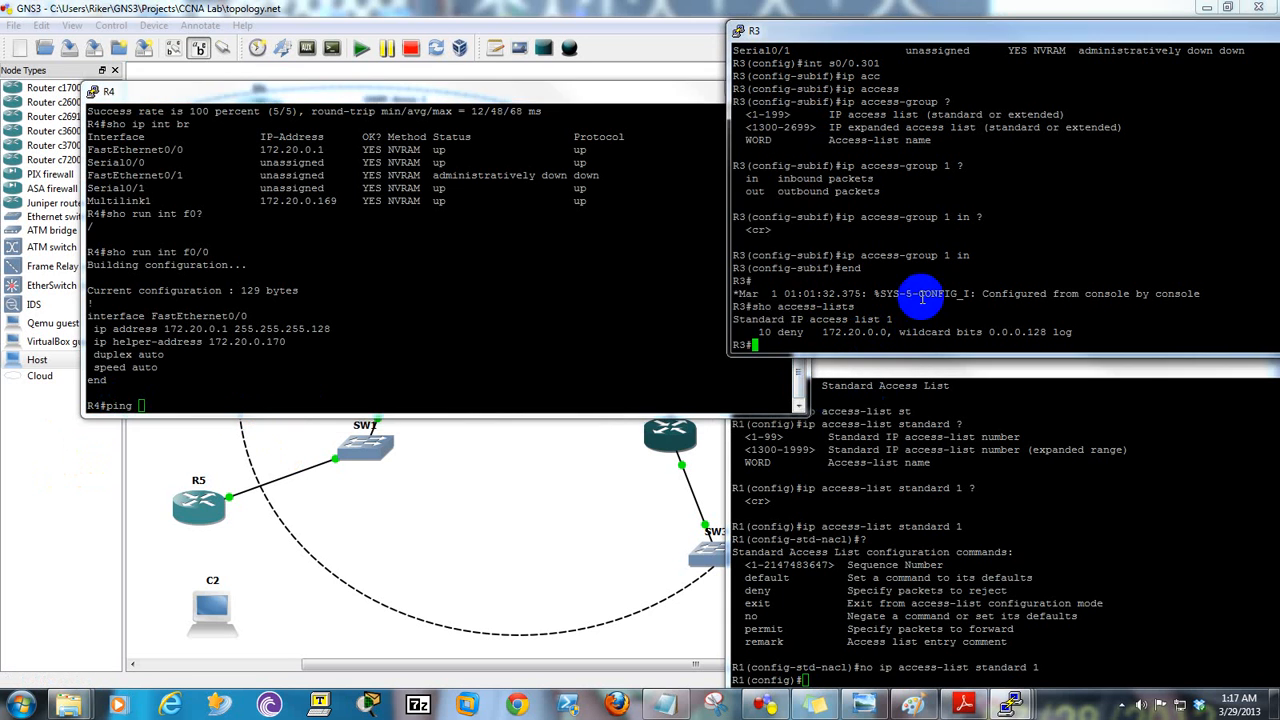
scroll(920, 296, up, 4)
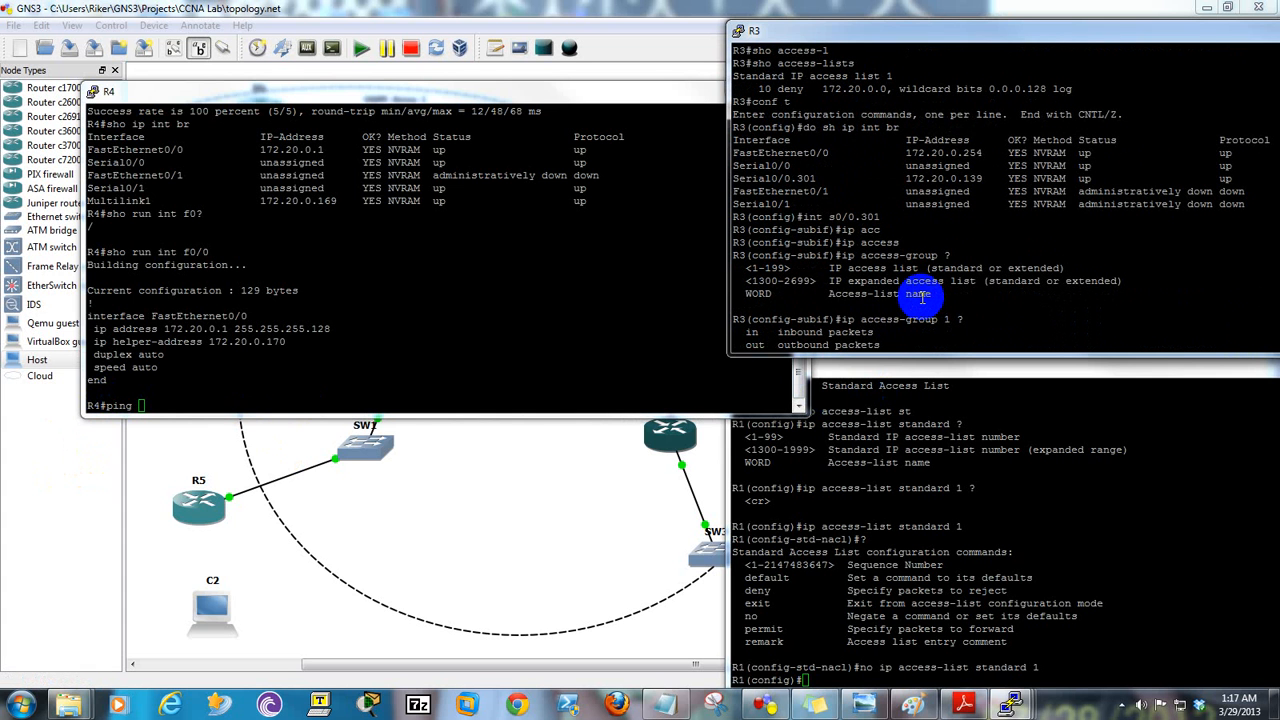
scroll(920, 296, down, 4)
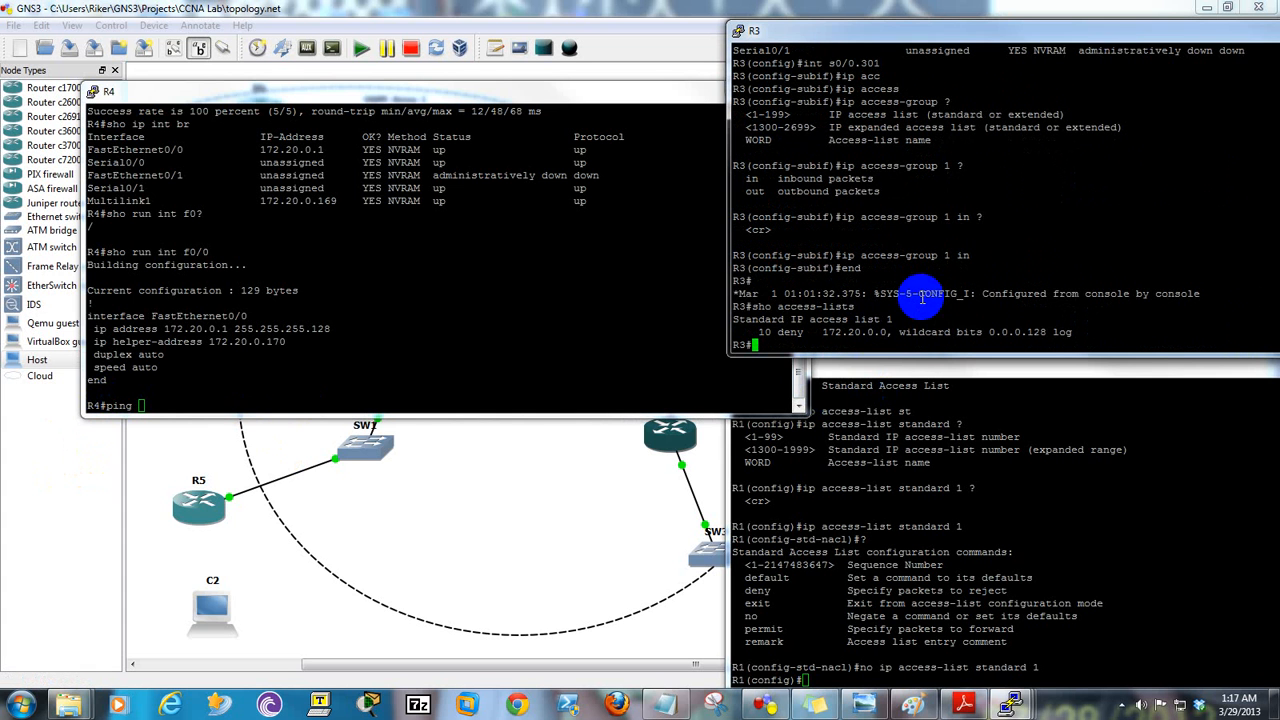
click(200, 408)
text(ping 1)
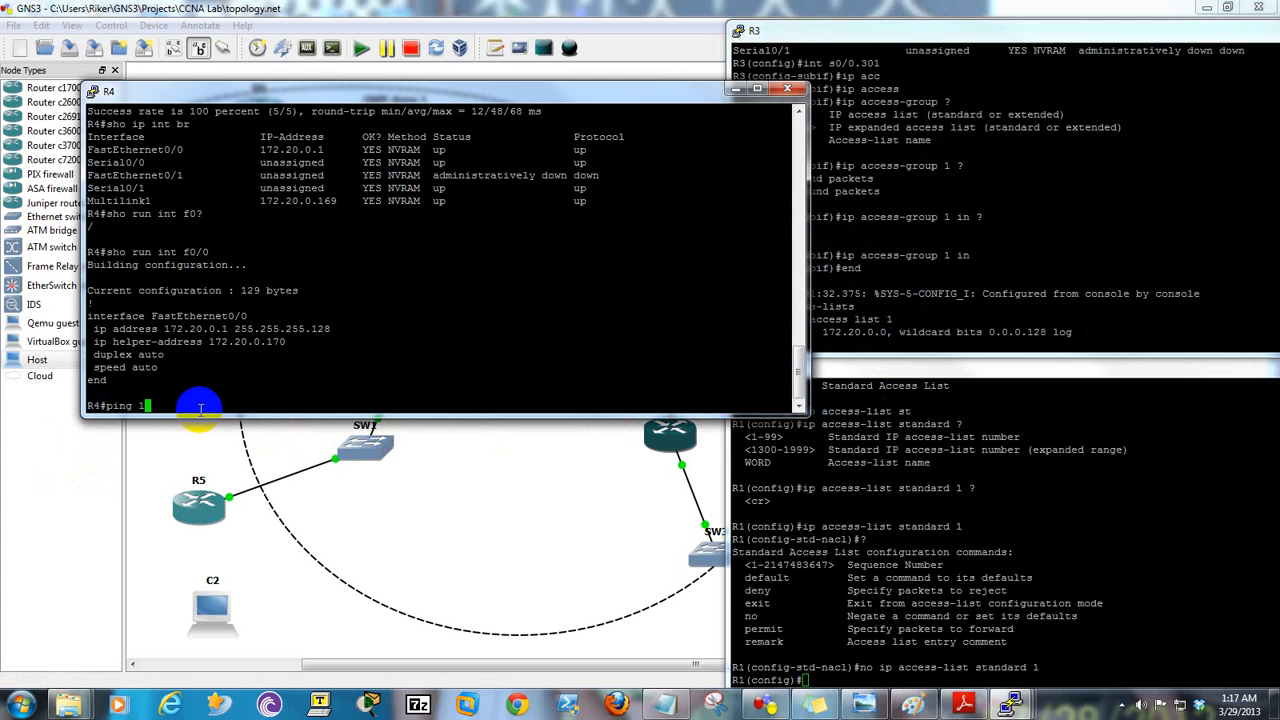
text(72.20.0.139)
key(Return)
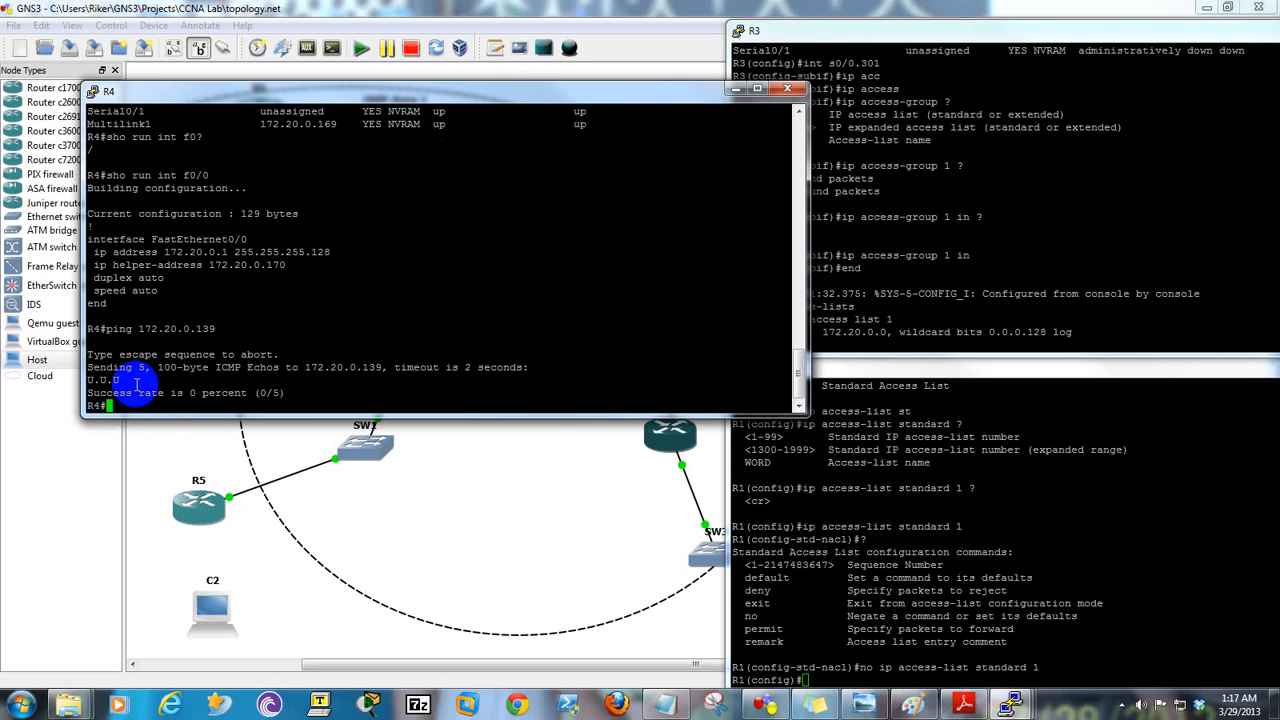
- Recheck R3's access lists with sho access-lists and display its full syslog output with sho log
click(930, 346)
key(Up)
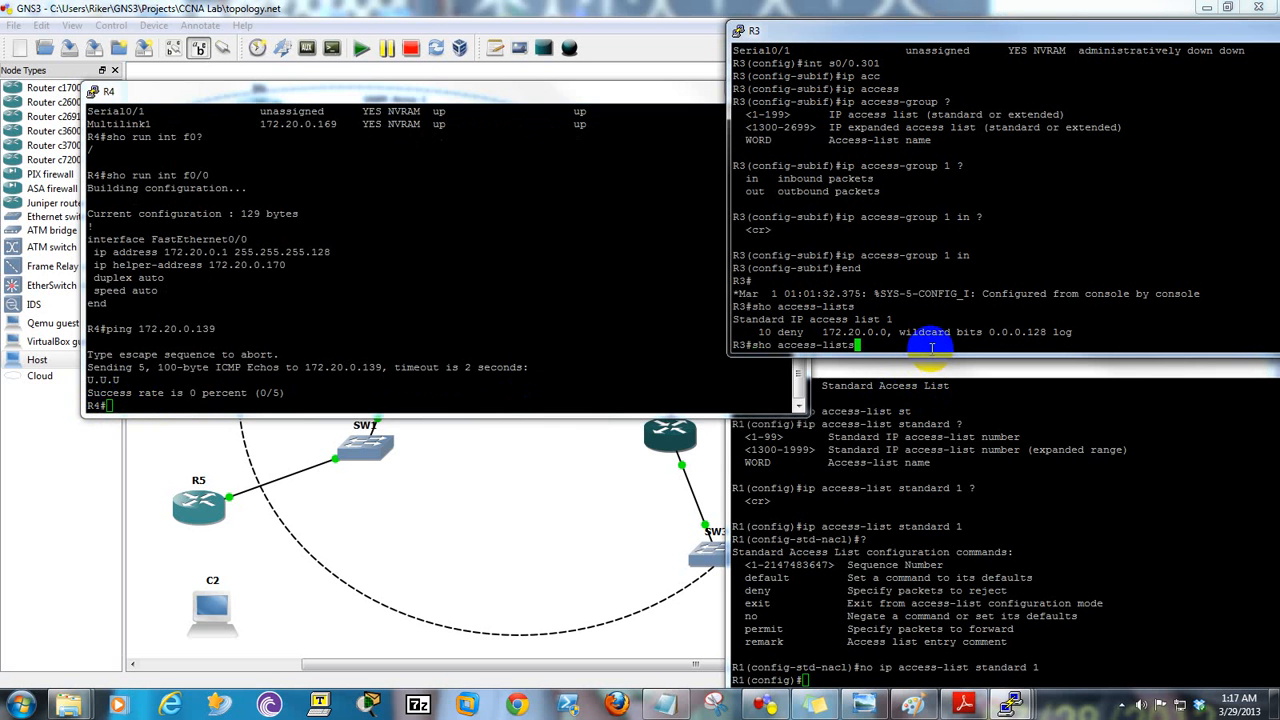
key(Return)
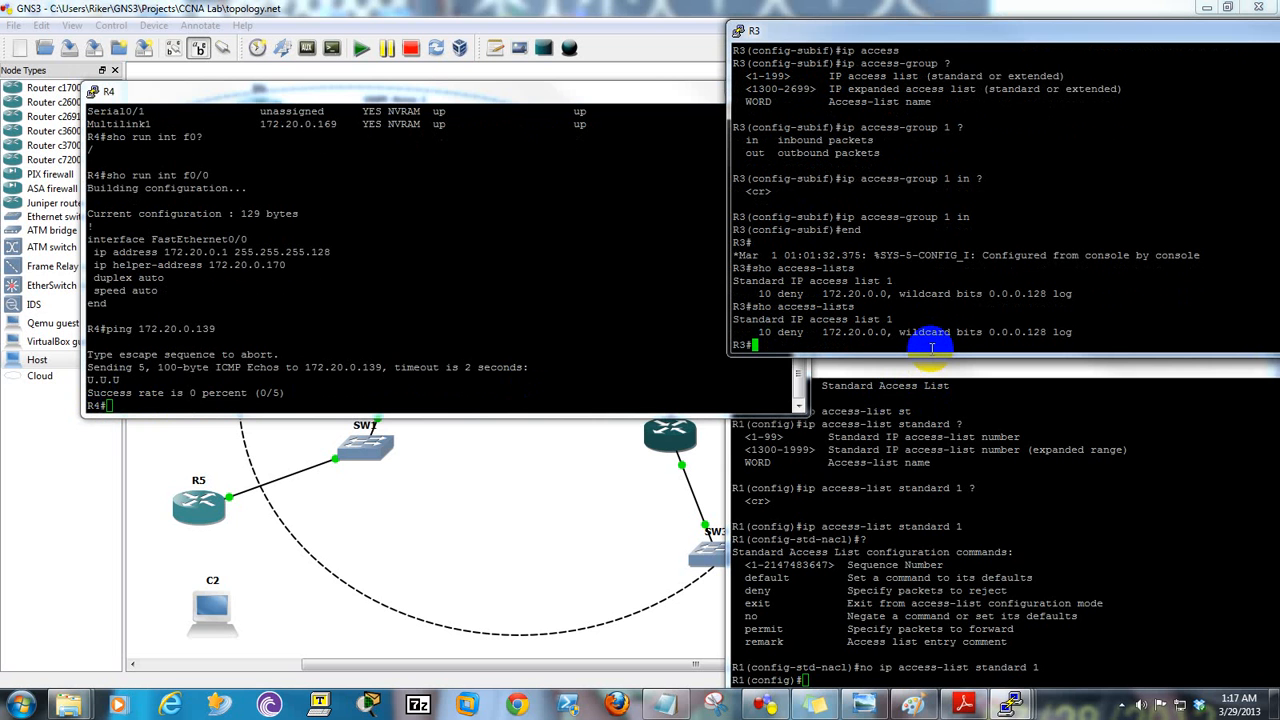
text(sho log)
key(Return)
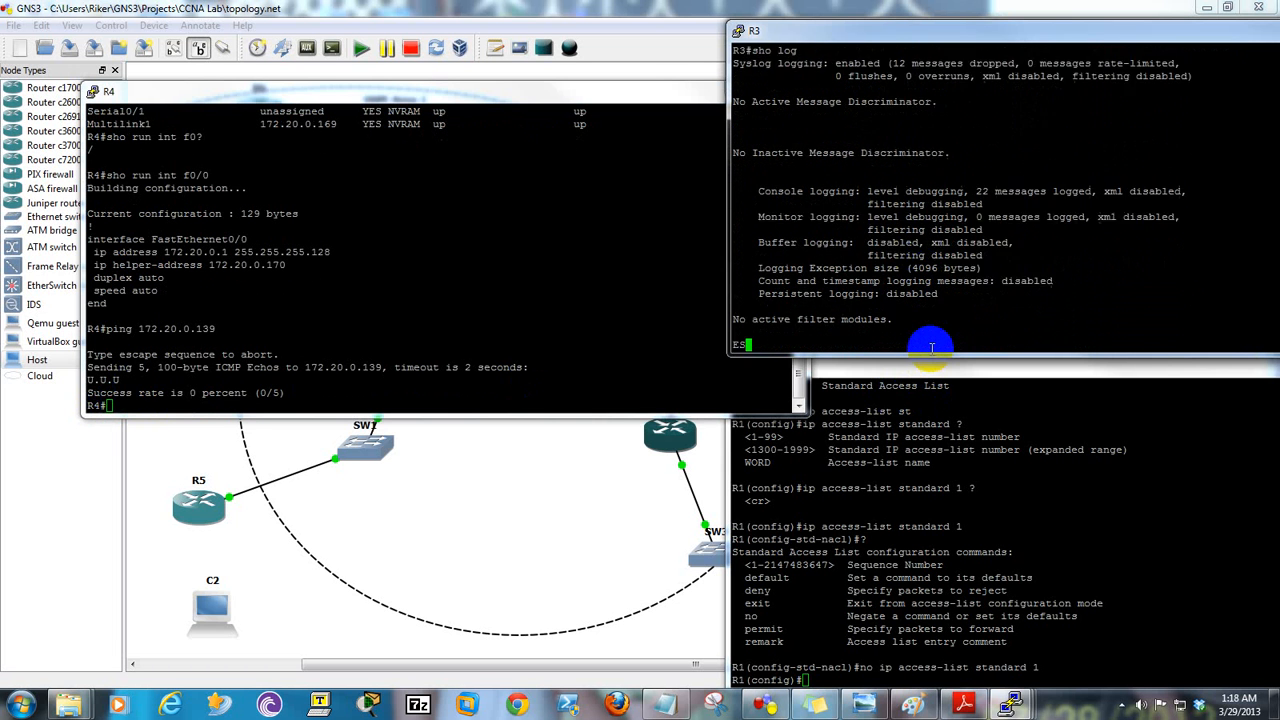
key(space)
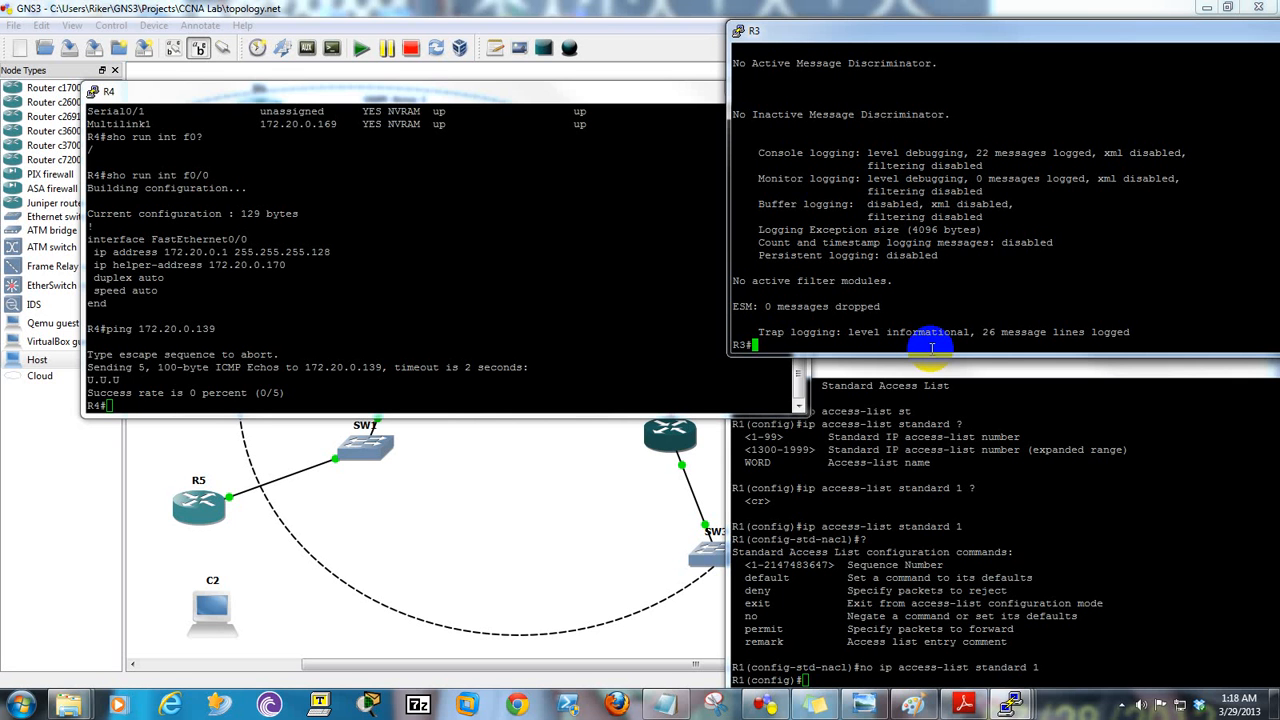
- Display R3's access lists once more with sho access-lists
text(sho access)
key(Tab)
text(-l)
key(Tab)
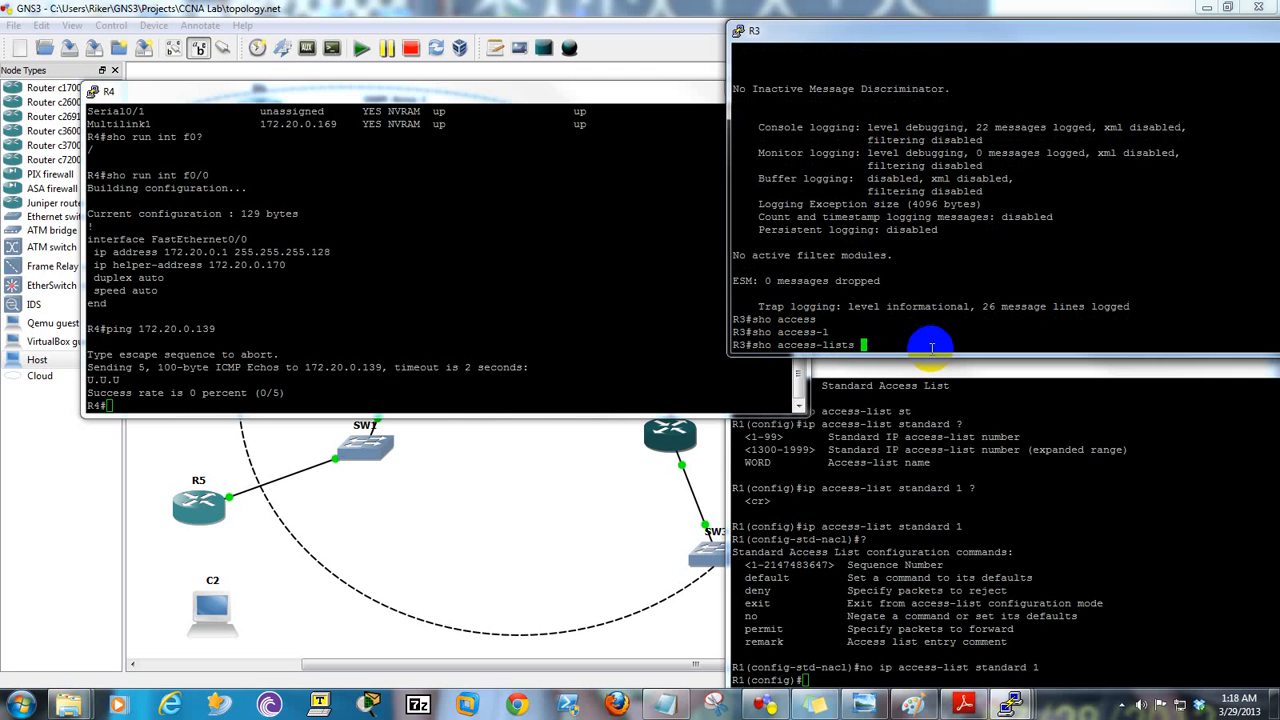
key(Return)
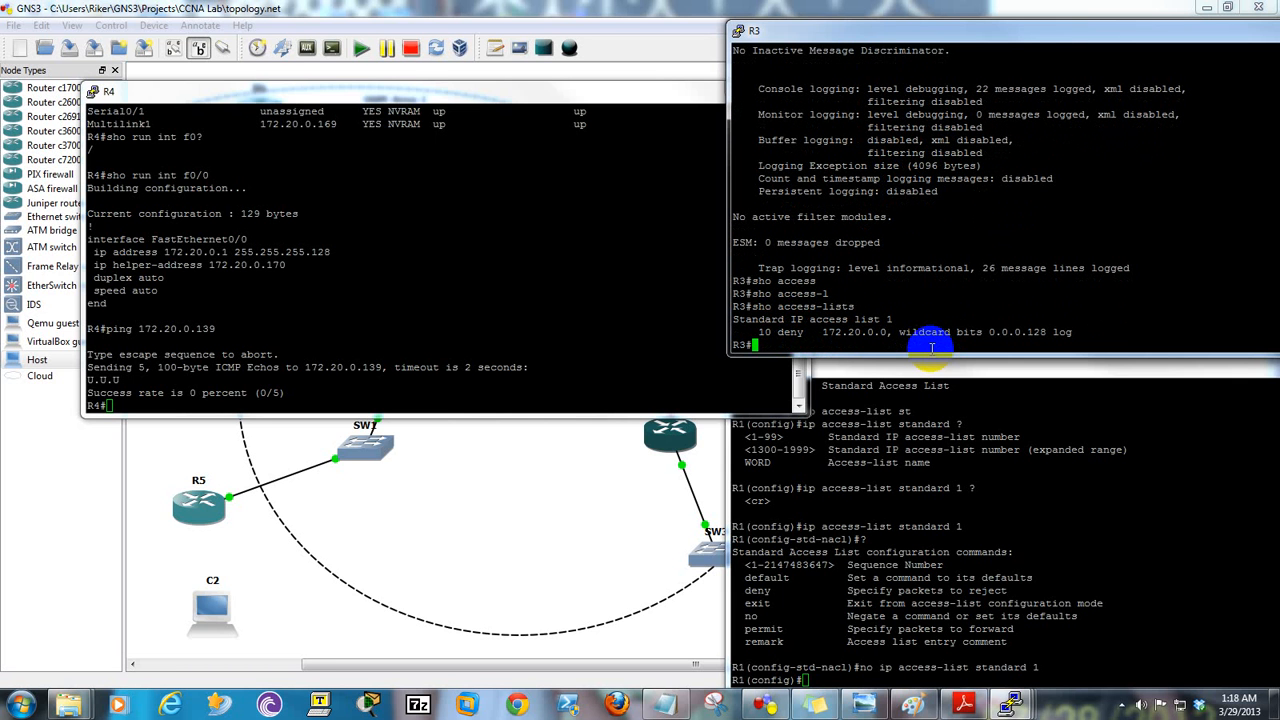
- Try a buffer option for sho logging on R3, and list the available options with sho logging ?
text(sho logg)
key(Tab)
text(bu)
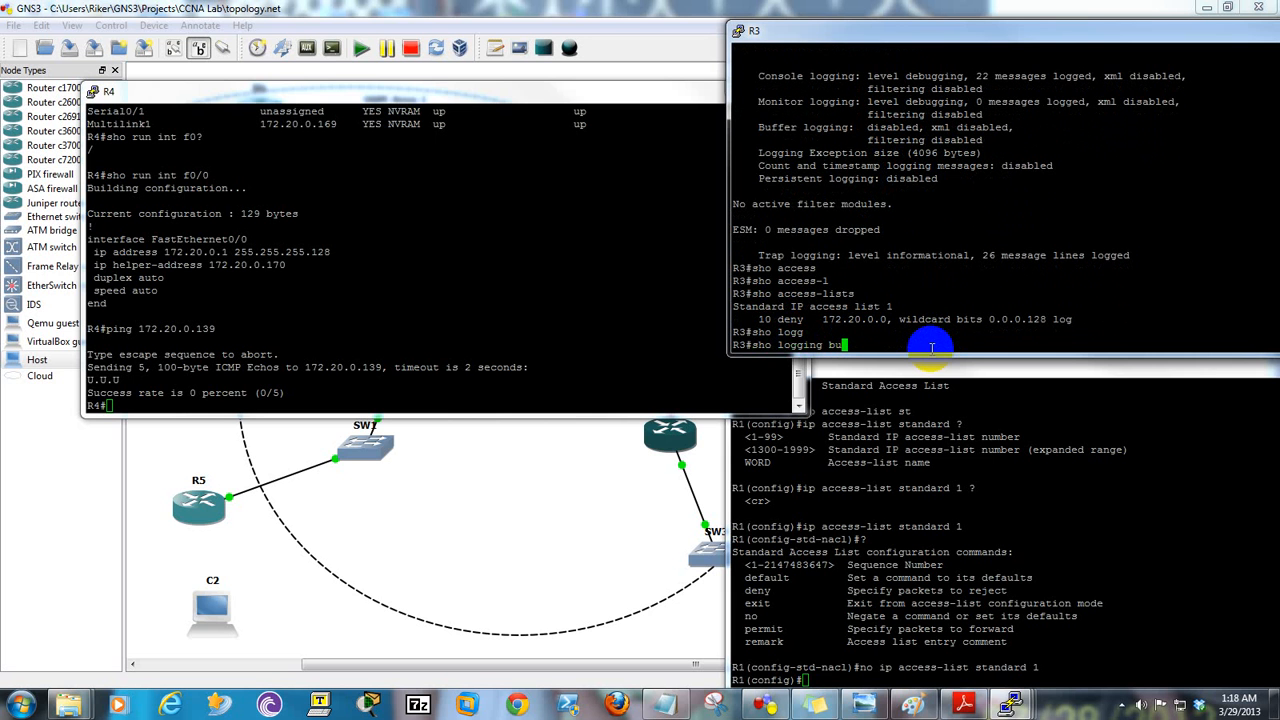
key(Tab)
text(ff)
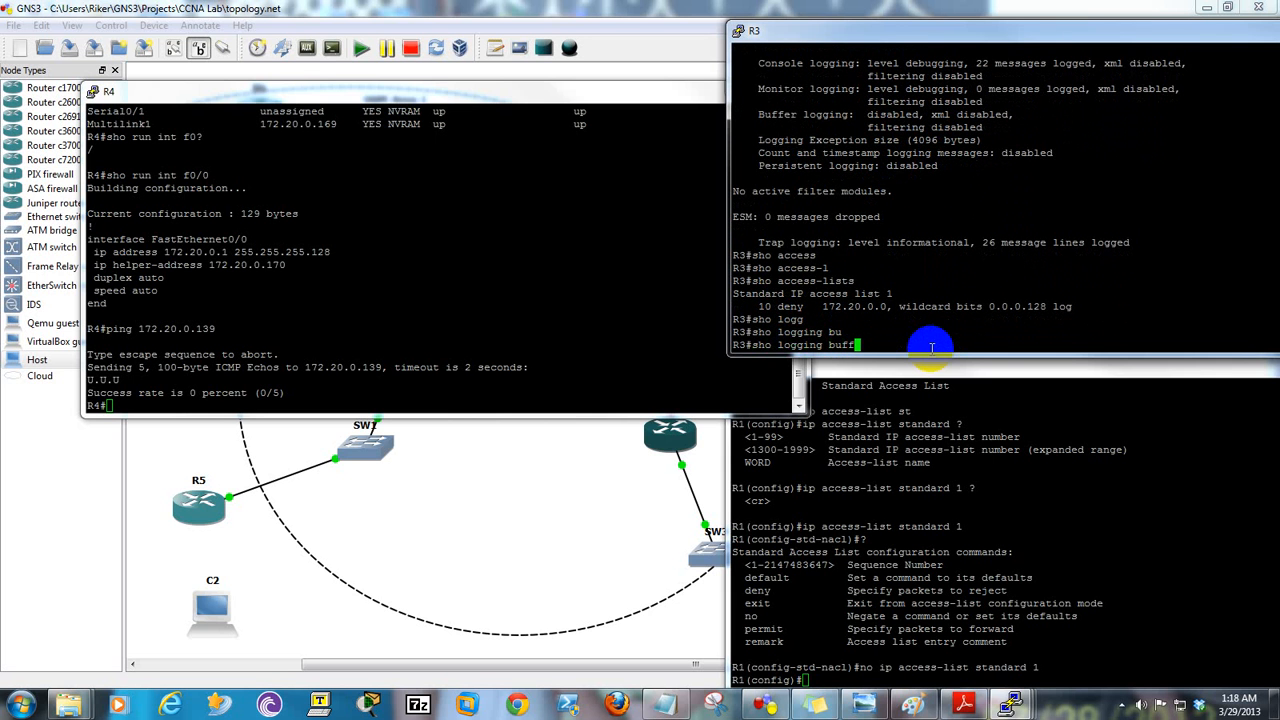
key(Tab)
text(?)
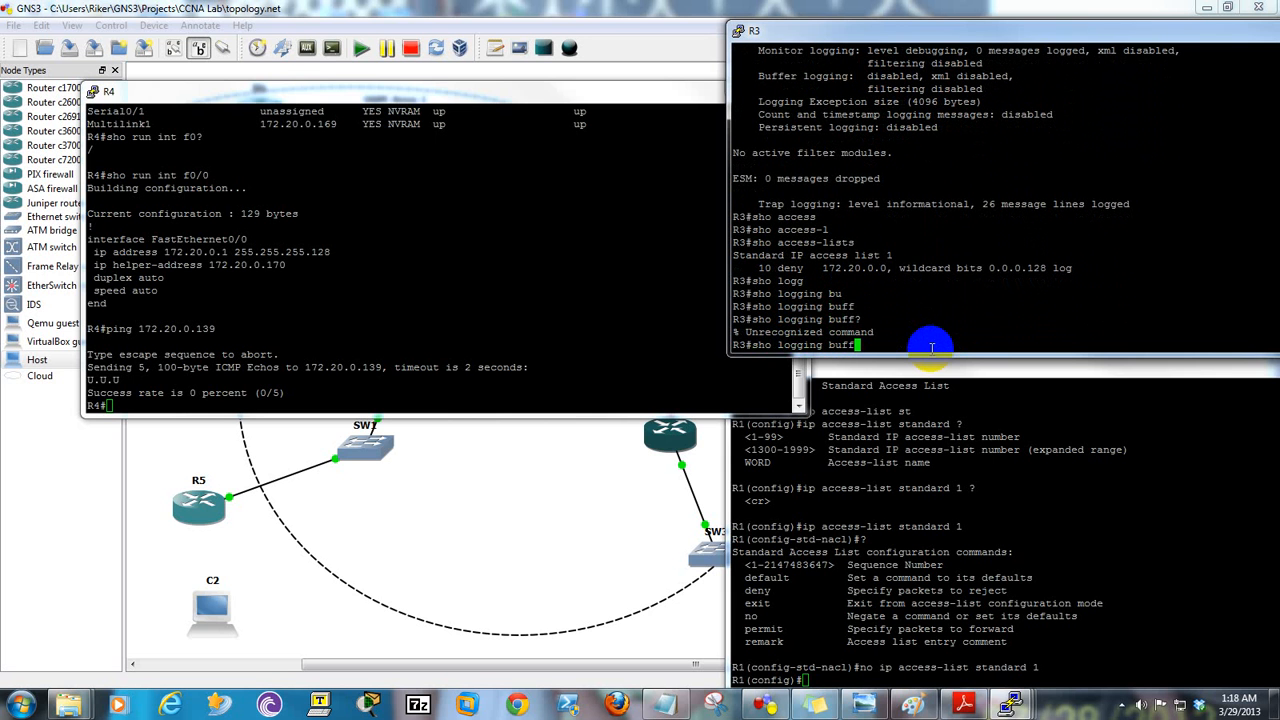
key(BackSpace)
key(BackSpace)
key(BackSpace)
key(BackSpace)
text(?)
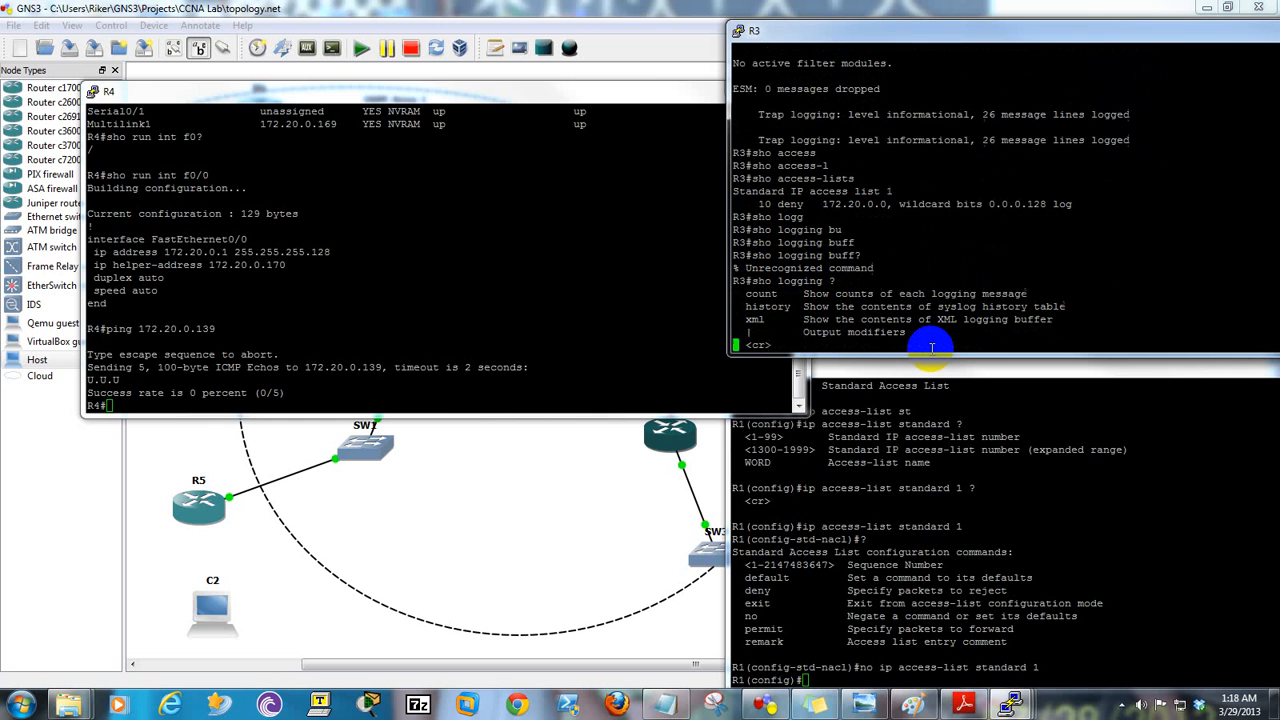
- Check the options of sho logging history on R3 and display the syslog history table
text(his)
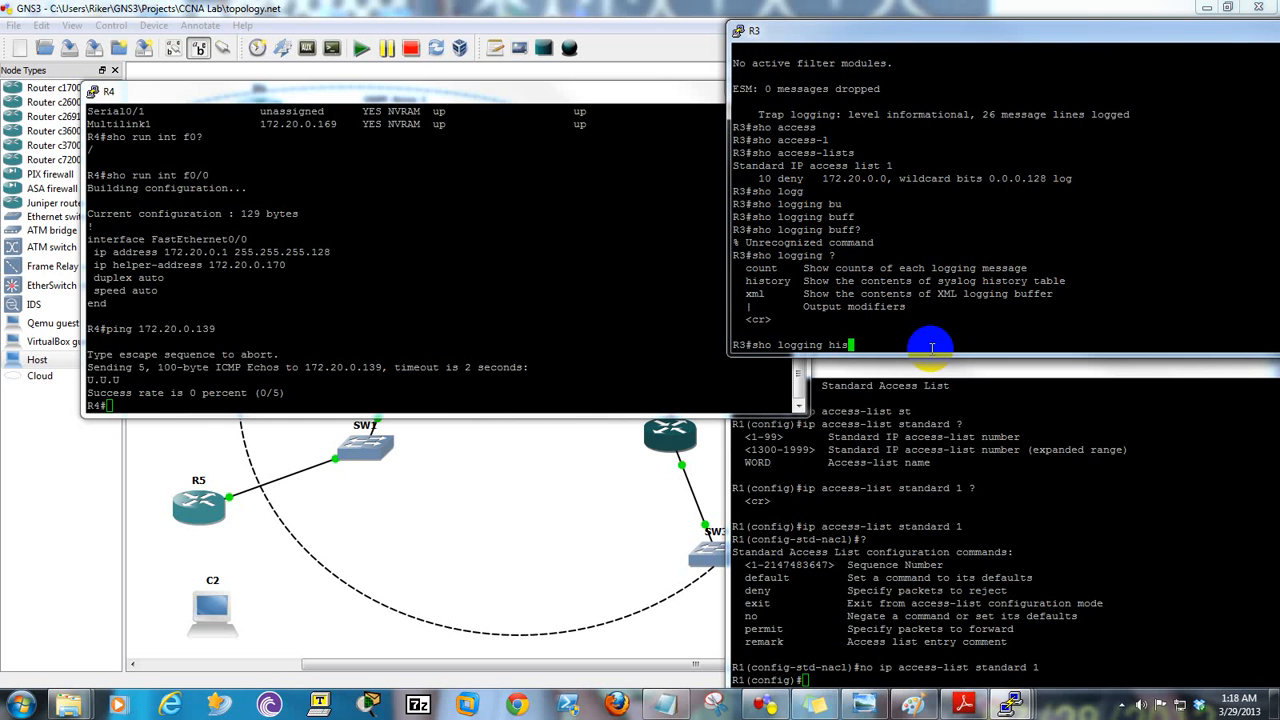
key(Tab)
text(?)
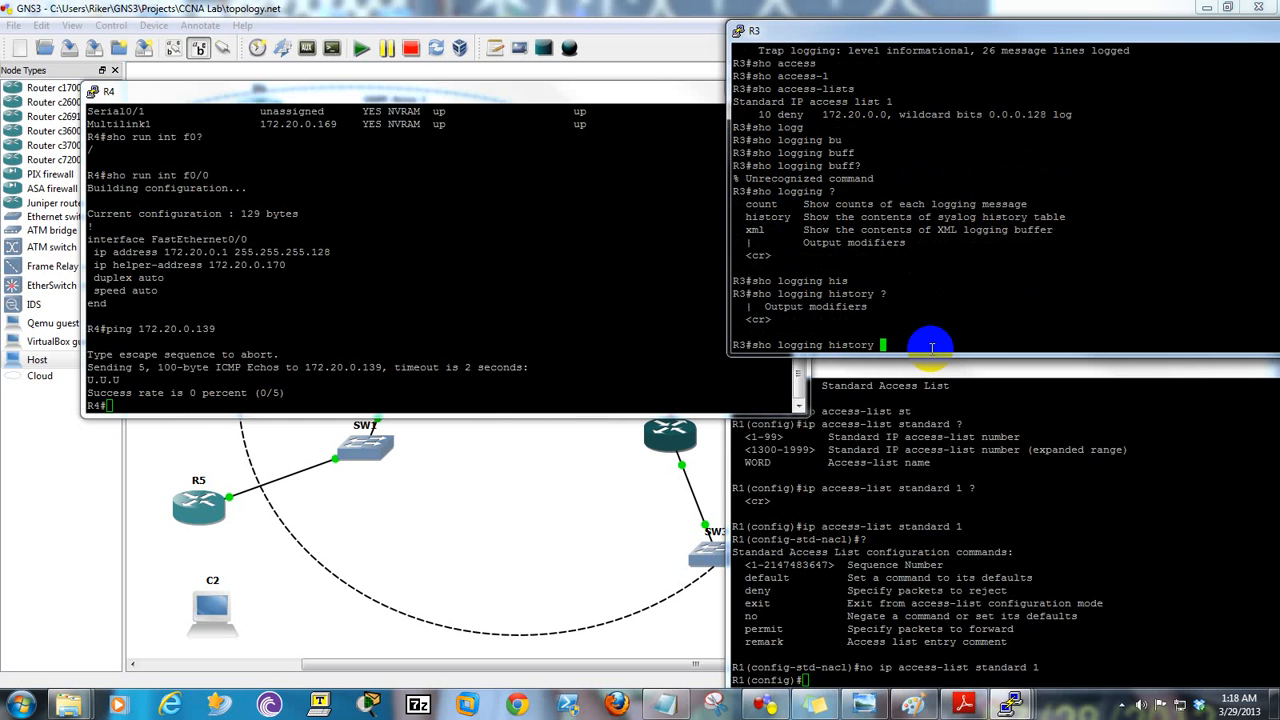
key(Return)
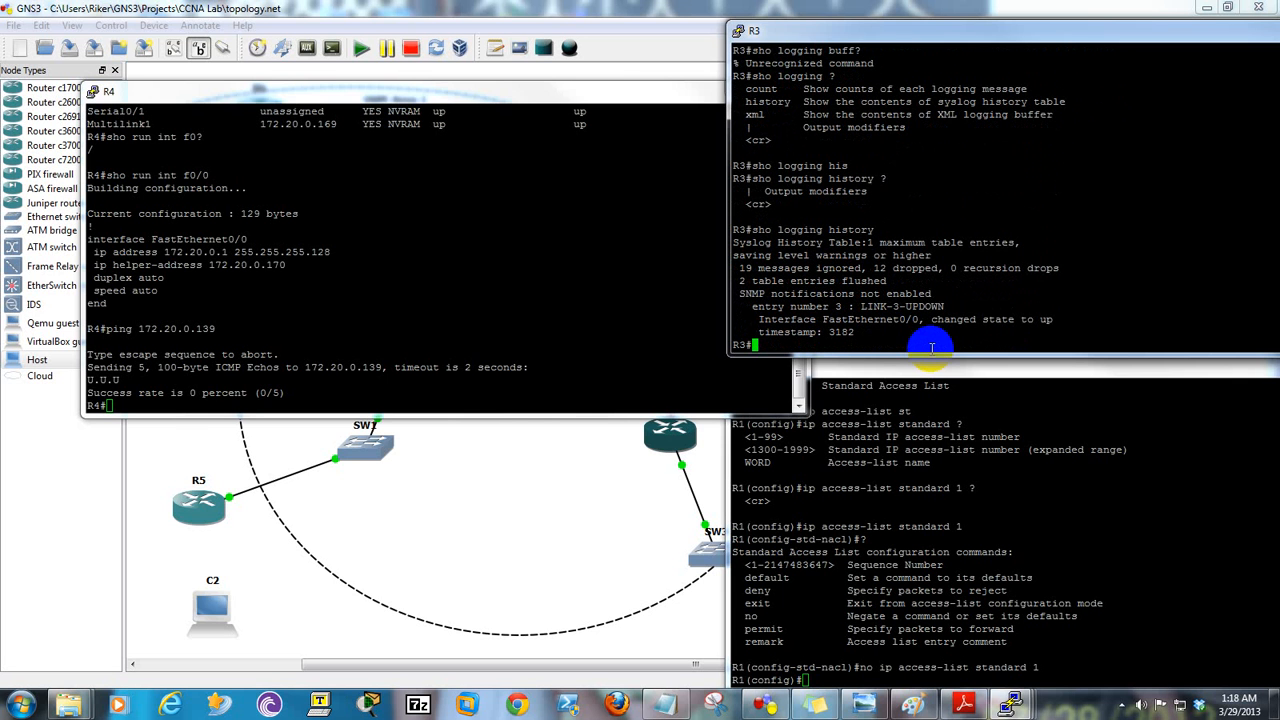
- Enter global configuration on R3 and open subinterface s0/0.301 for configuration
text(conf t)
key(Return)
text(int )
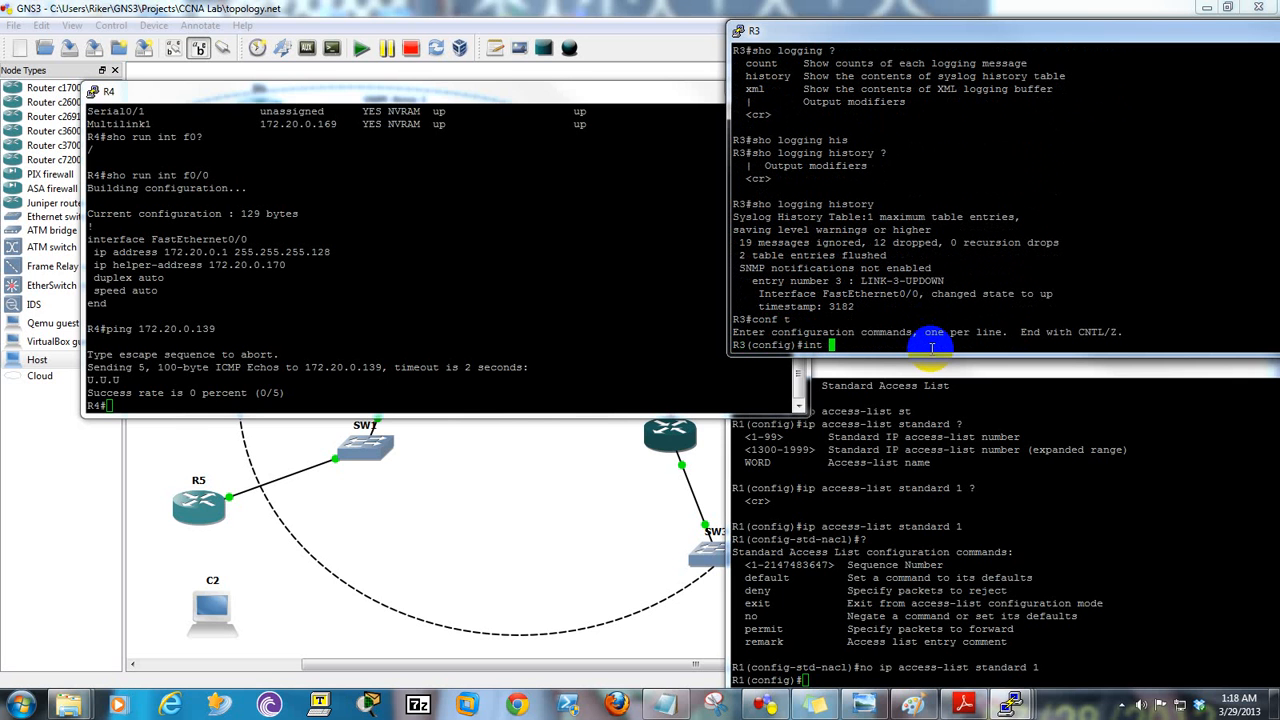
text(s0/0/0)
key(BackSpace)
key(BackSpace)
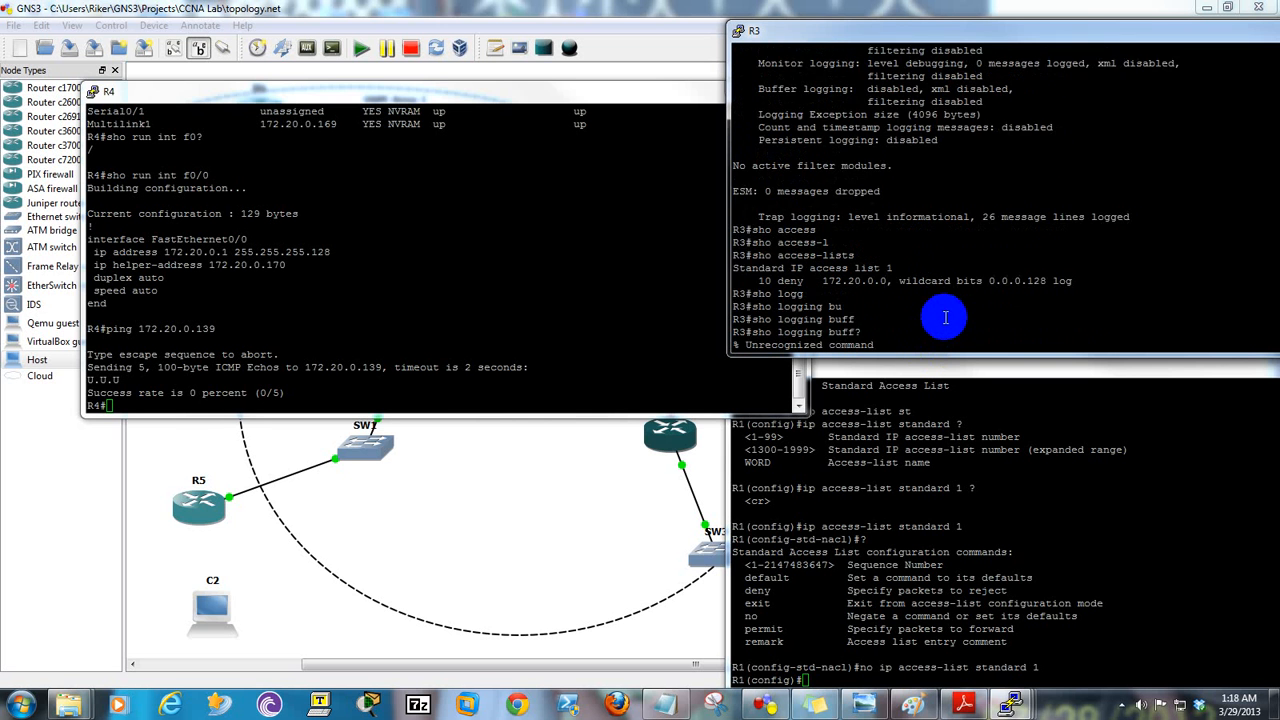
scroll(945, 318, up, 5)
scroll(945, 318, up, 4)
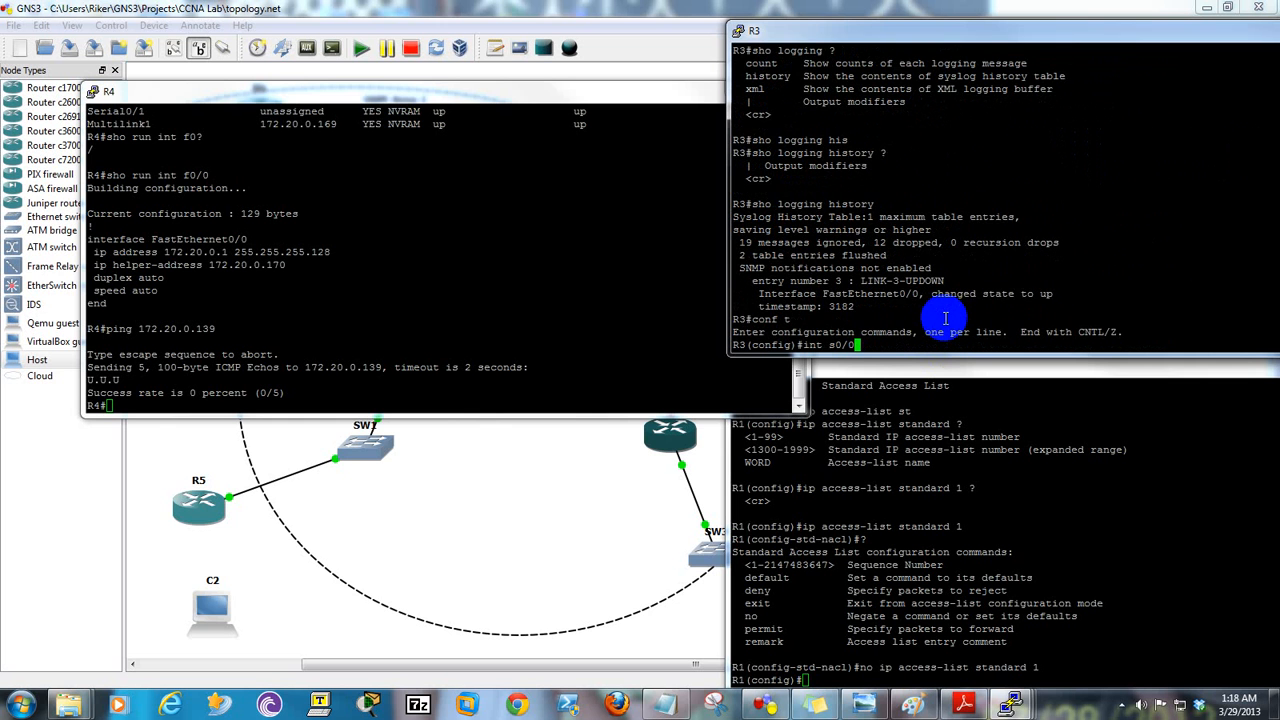
text(.3021)
key(Return)
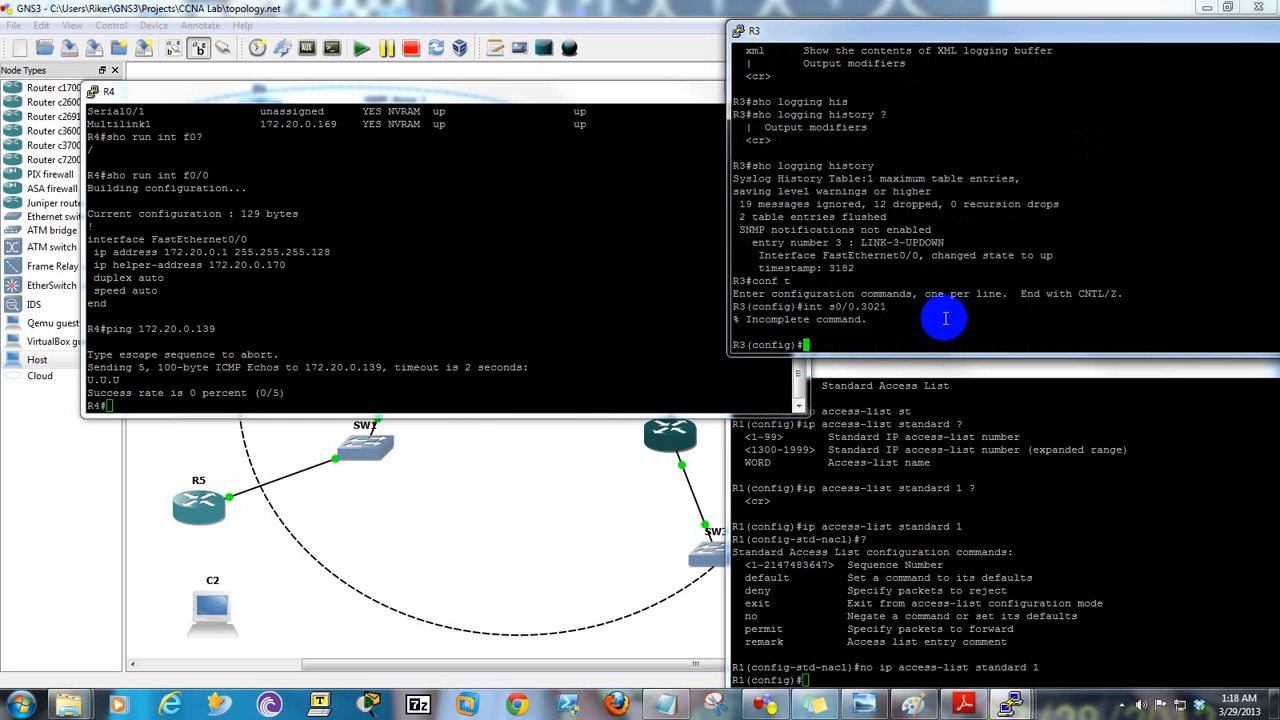
key(Up)
key(BackSpace)
key(BackSpace)
text(1)
key(Return)
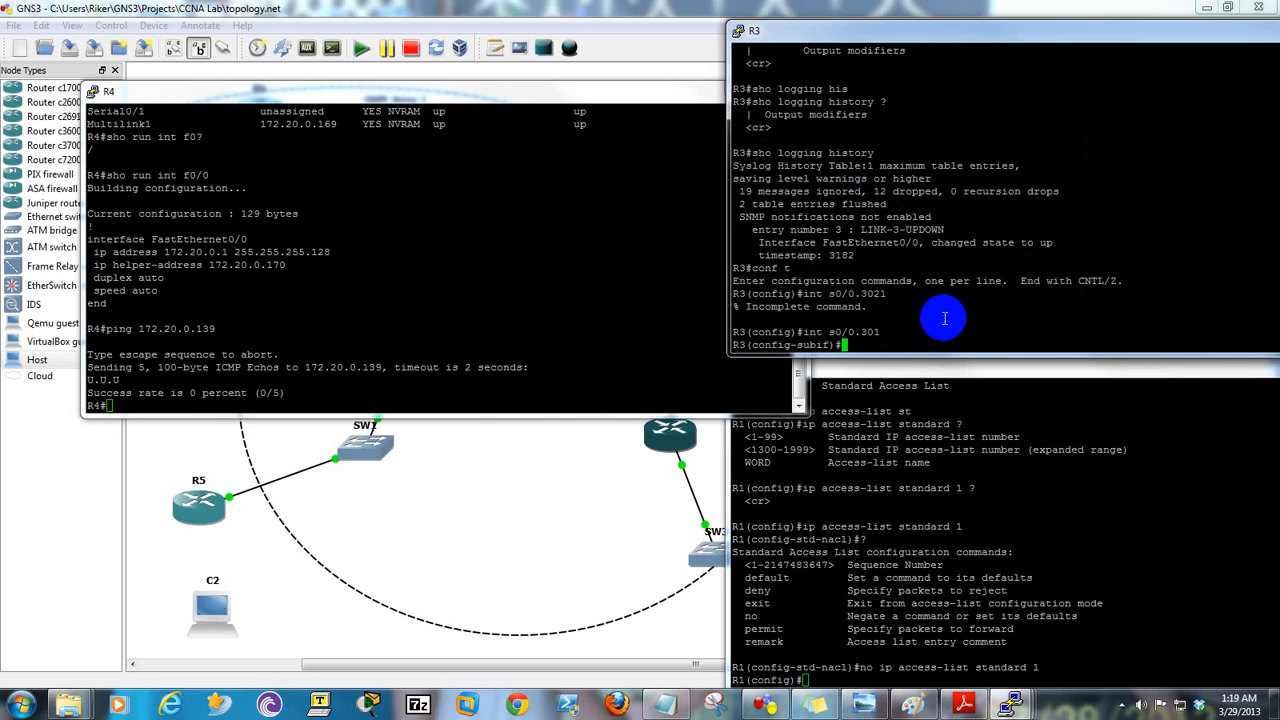
- Try to run deny 172.20.0.0 0.0.0.128 from the command history in R3's subinterface mode
text(end)
key(BackSpace)
key(BackSpace)
key(BackSpace)
text(ip access-group 1 in)
key(Up)
key(Up)
key(Up)
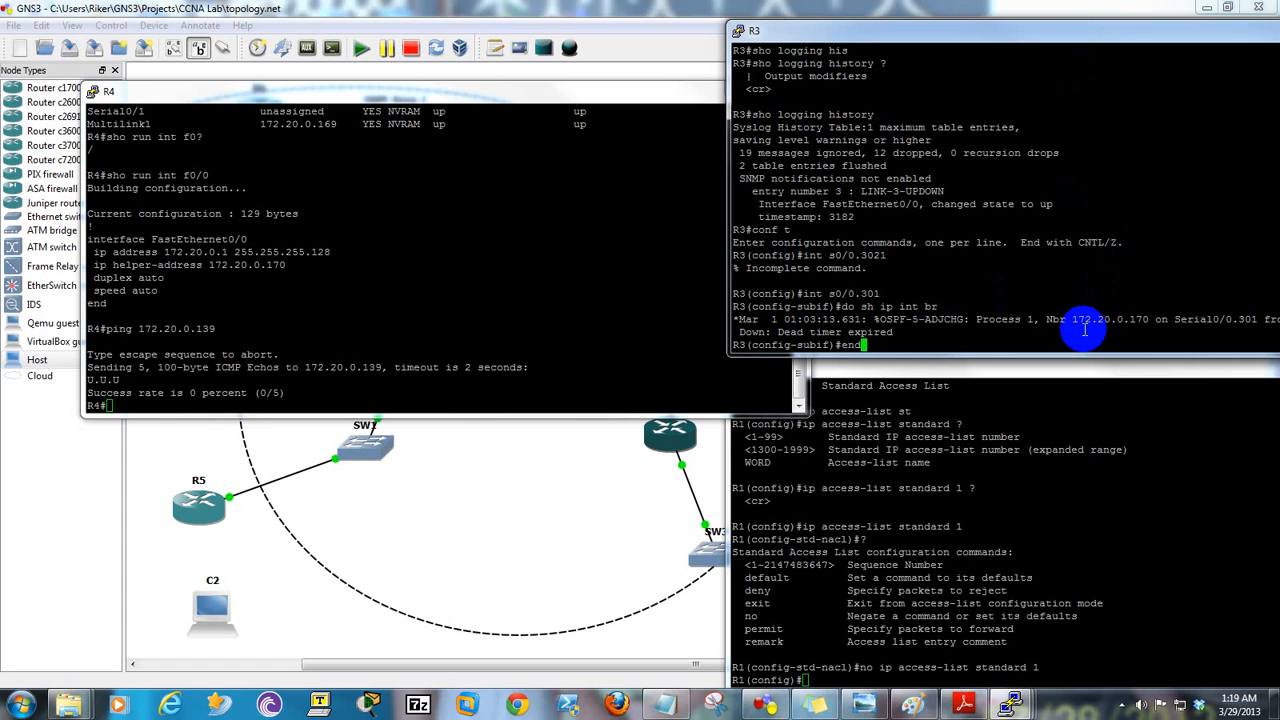
key(Up)
key(Up)
key(Down)
key(BackSpace)
key(BackSpace)
key(BackSpace)
key(Return)
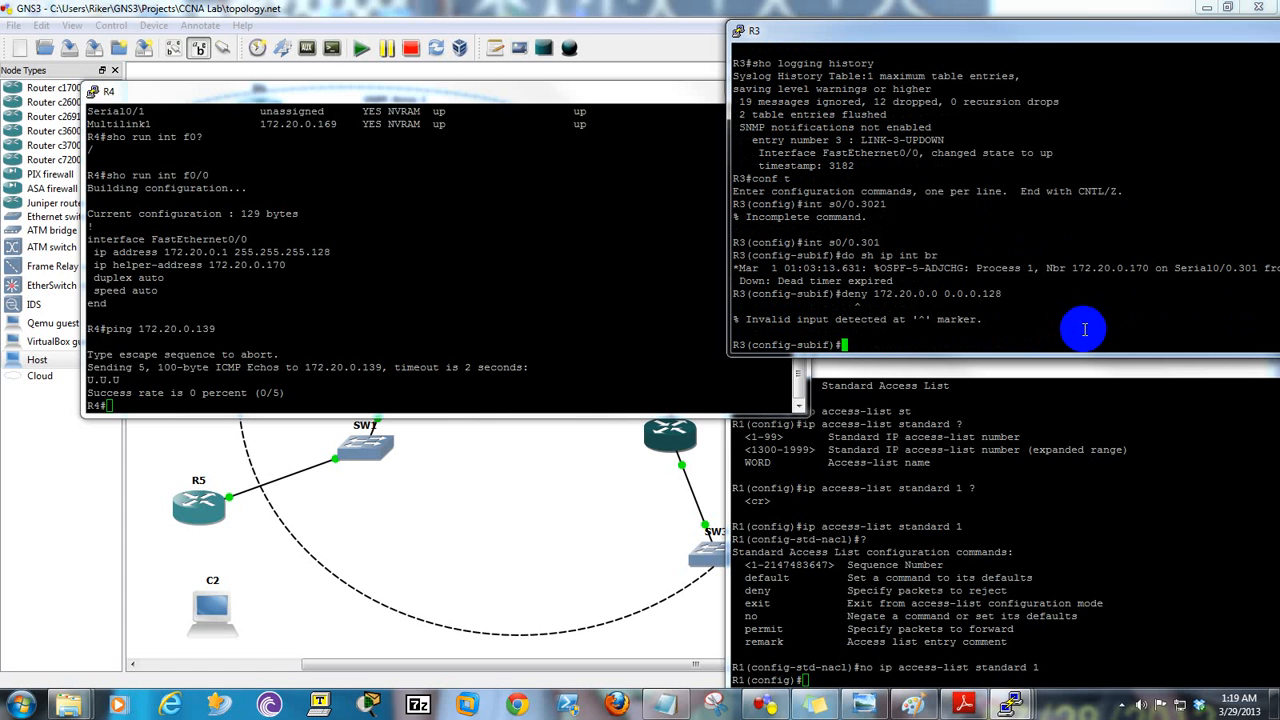
- Remove access list 1 from R3's s0/0.301 with no ip access-group 1 in and return to privileged mode
key(Up)
key(Up)
key(Up)
key(Up)
key(BackSpace)
key(BackSpace)
key(BackSpace)
key(BackSpace)
key(BackSpace)
key(BackSpace)
key(BackSpace)
key(BackSpace)
key(BackSpace)
key(BackSpace)
key(BackSpace)
key(BackSpace)
key(BackSpace)
text(ip access-group 1 in)
key(ctrl+a)
text(no)
key(Return)
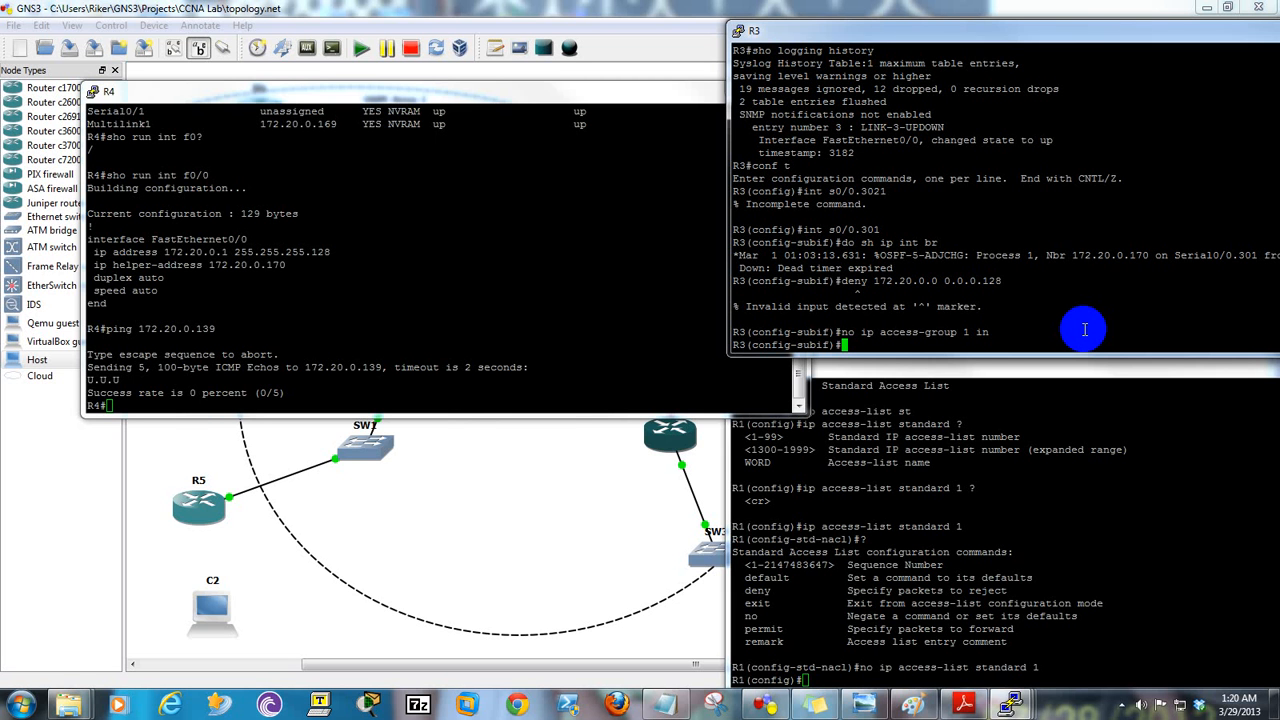
text(end)
key(Return)
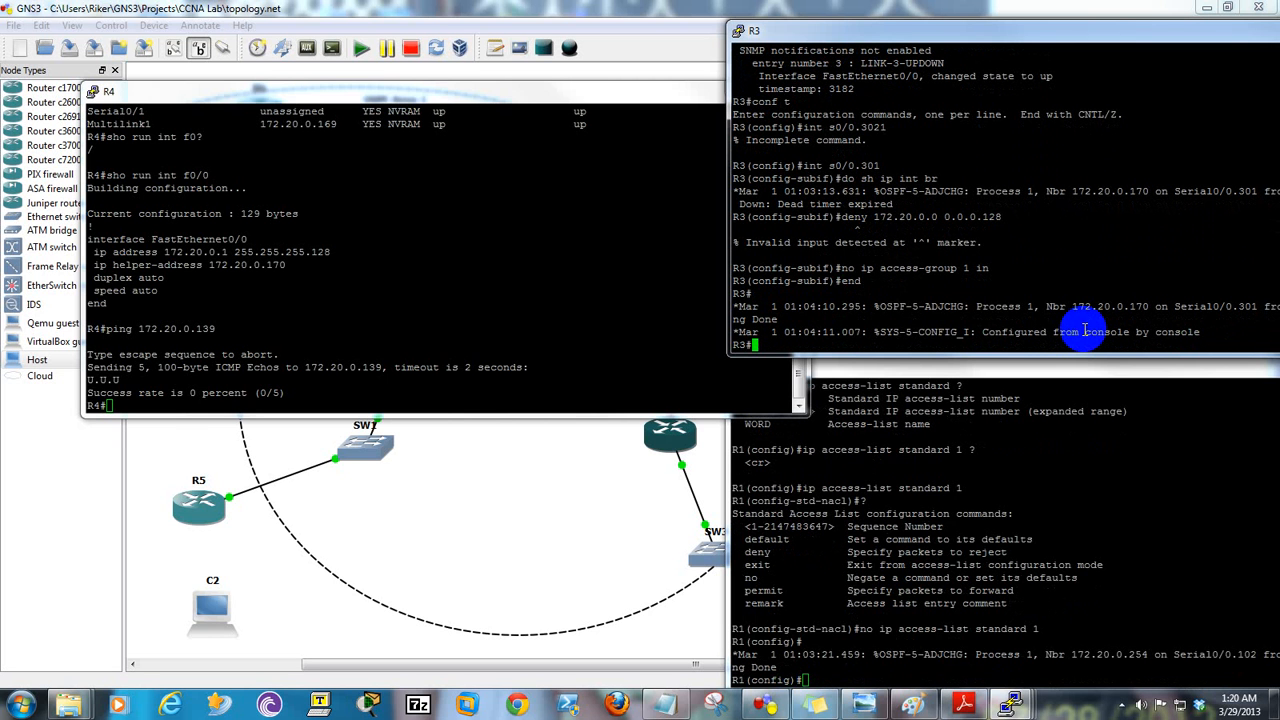
- Repeat the ping to 172.20.0.139 from R4
click(251, 403)
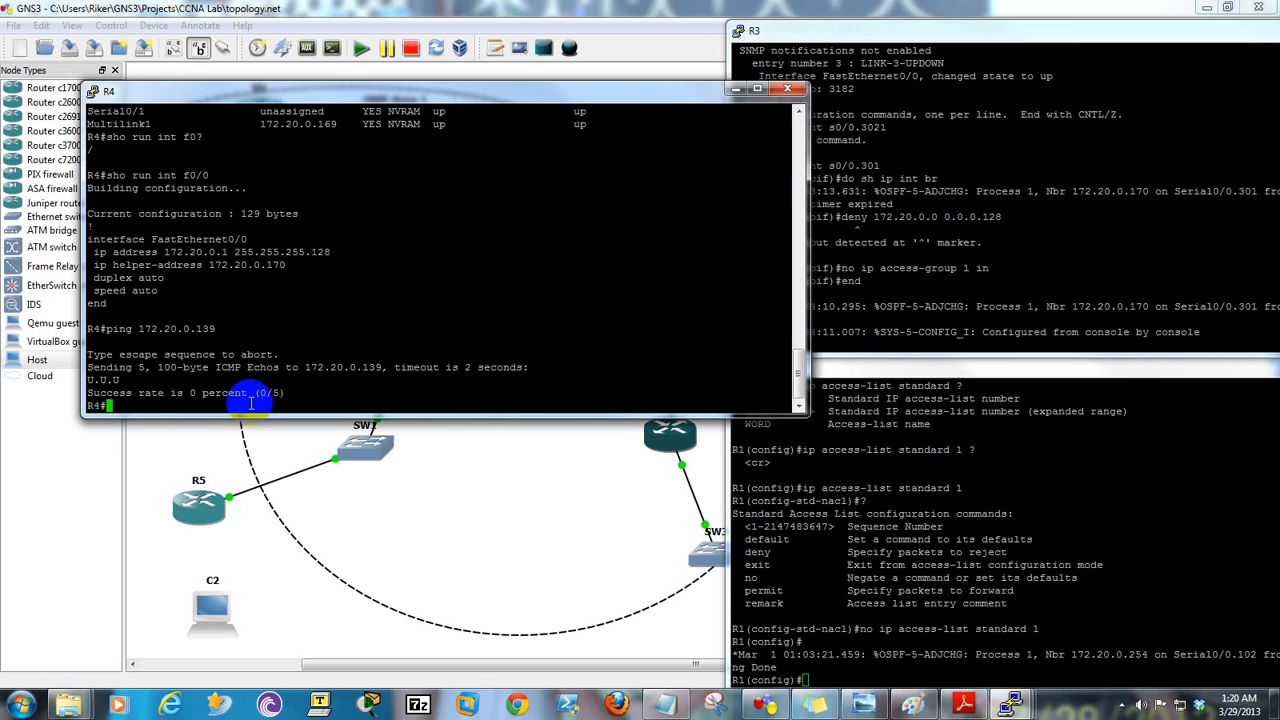
key(Up)
key(Return)
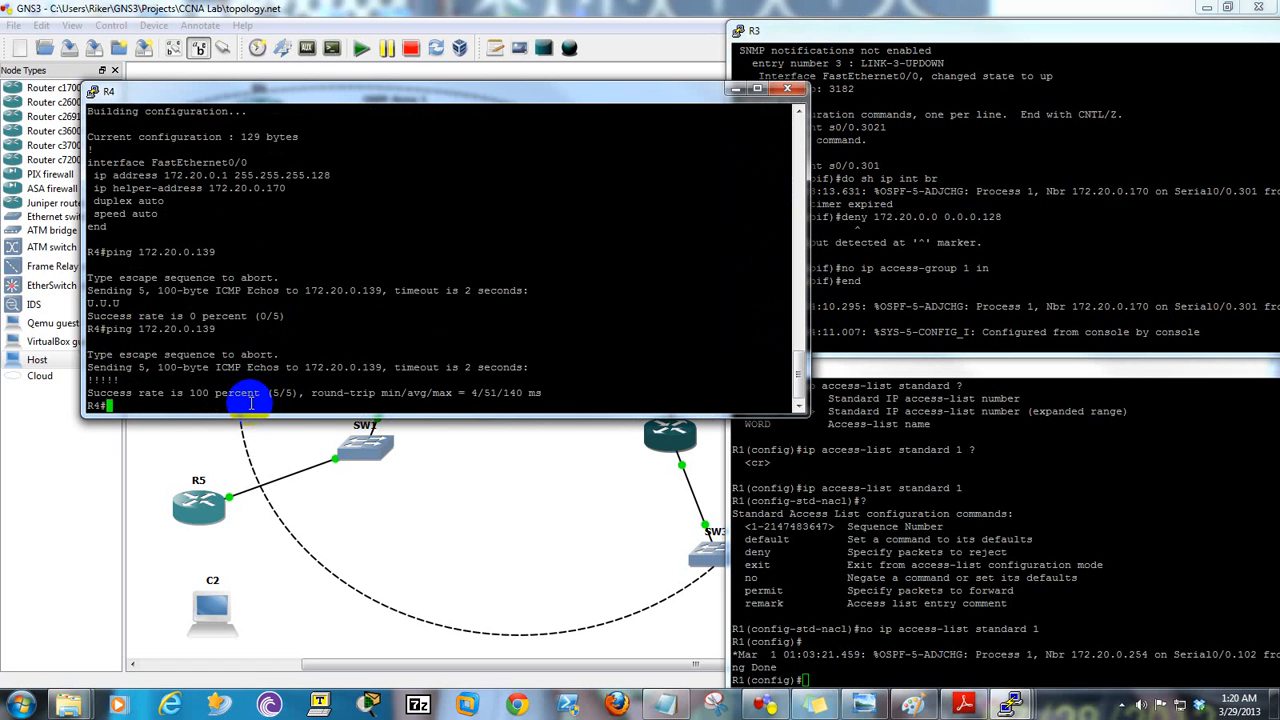
- Enter global configuration mode on R3
click(859, 345)
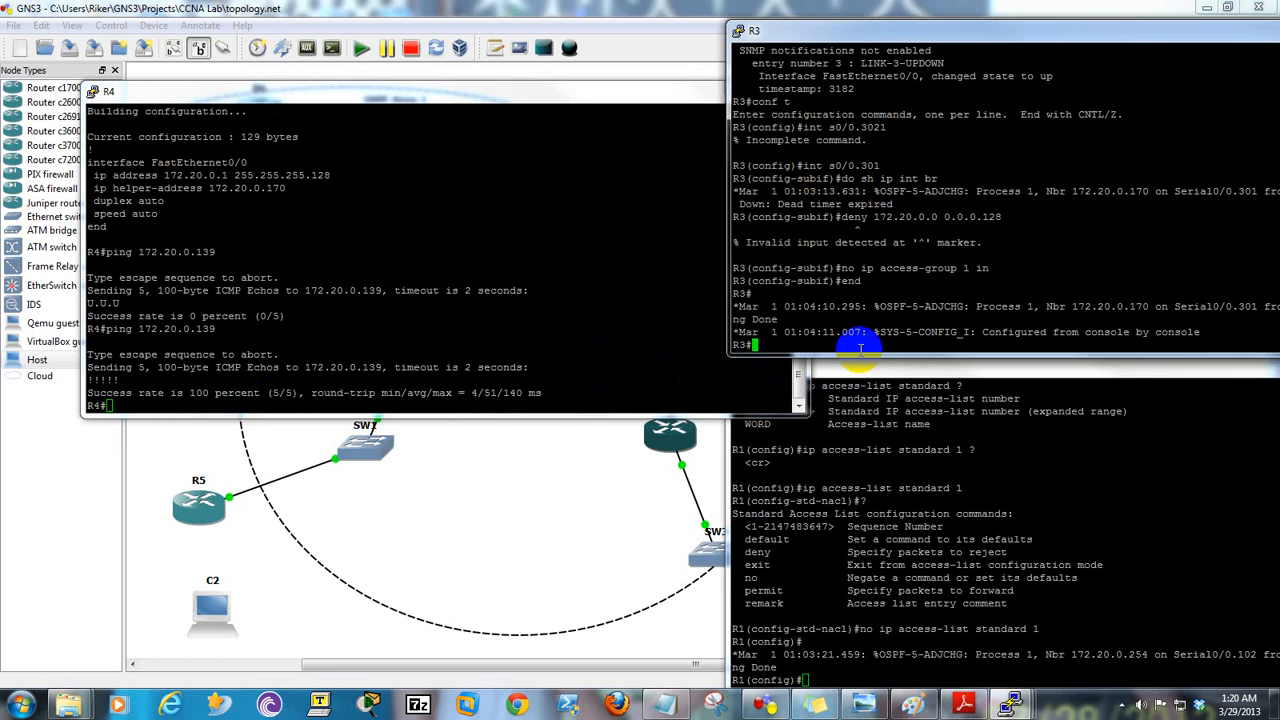
text(conf t)
key(Return)
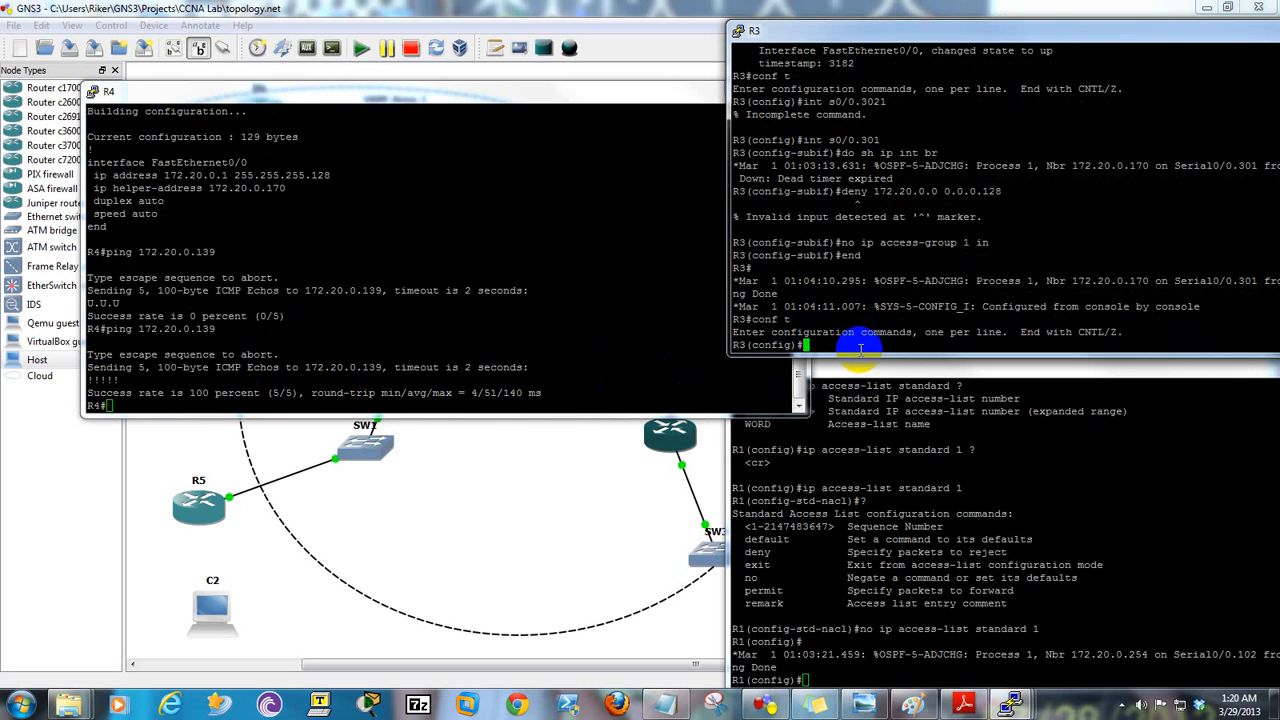
- Try to delete access list 1 on R3 with no ip access-list 1, and again without the list number
text(ip access)
key(Tab)
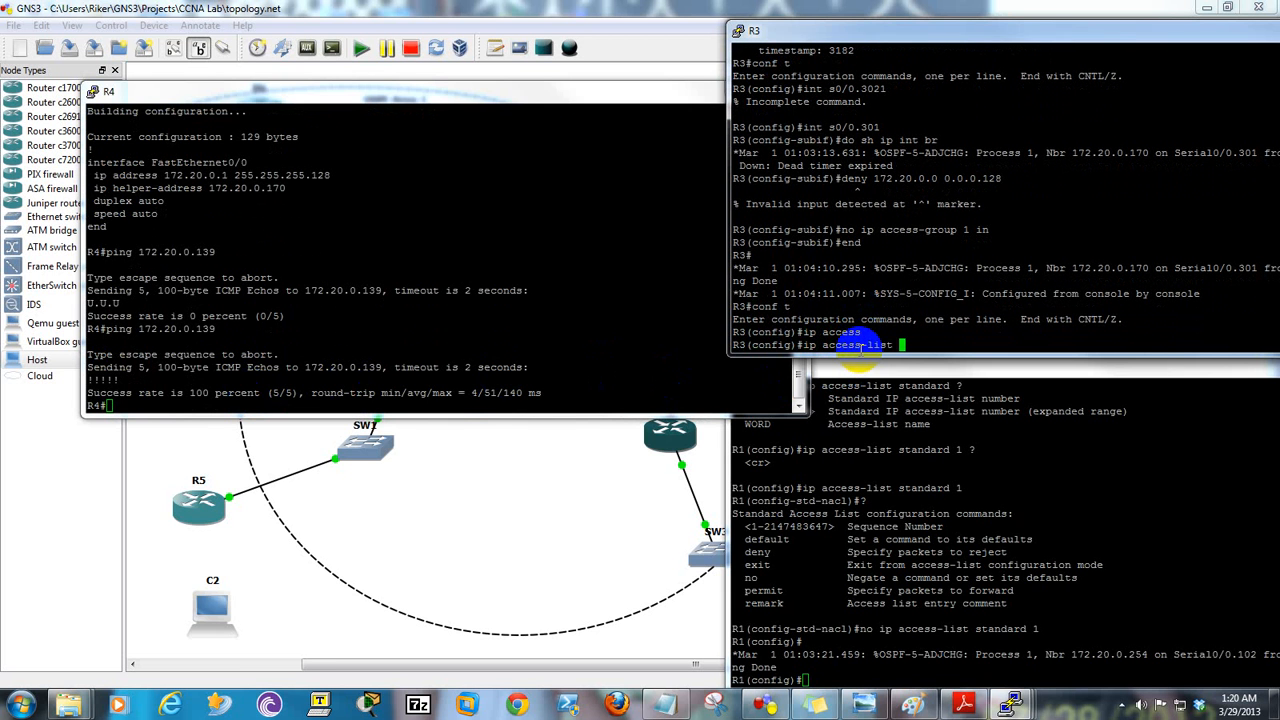
text(1)
key(ctrl+a)
text(no)
key(Return)
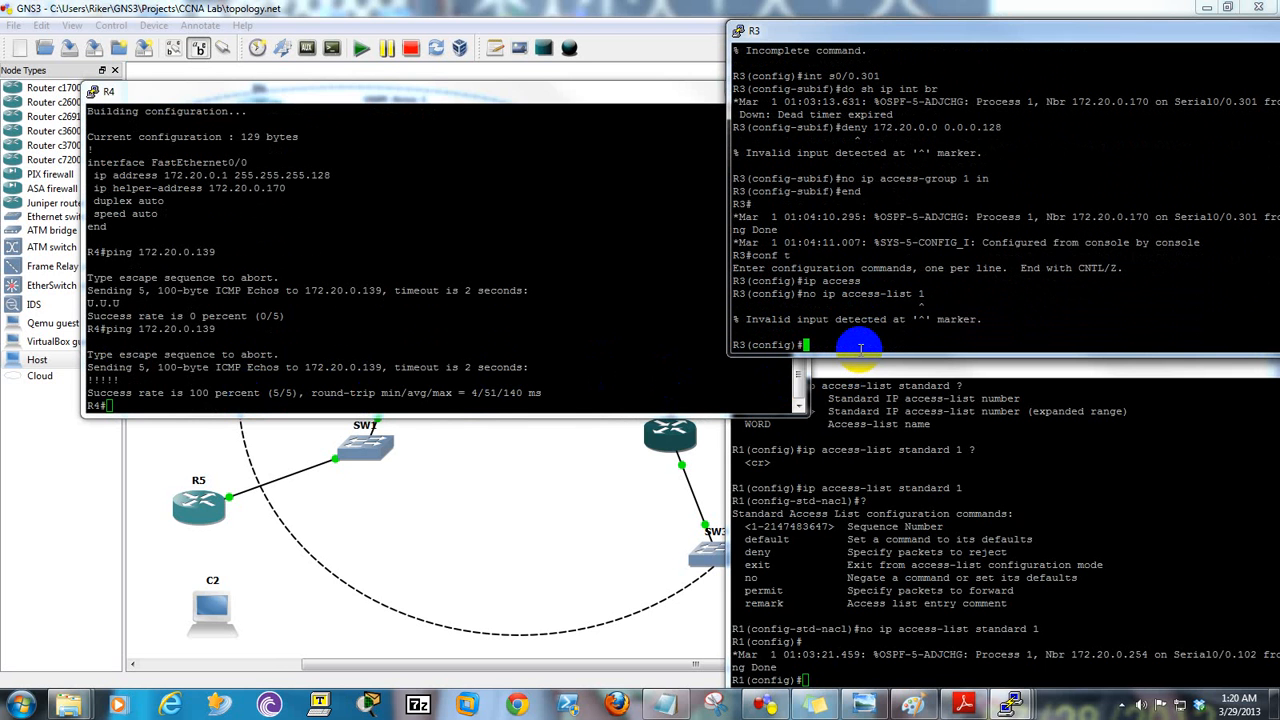
key(Up)
key(BackSpace)
key(Return)
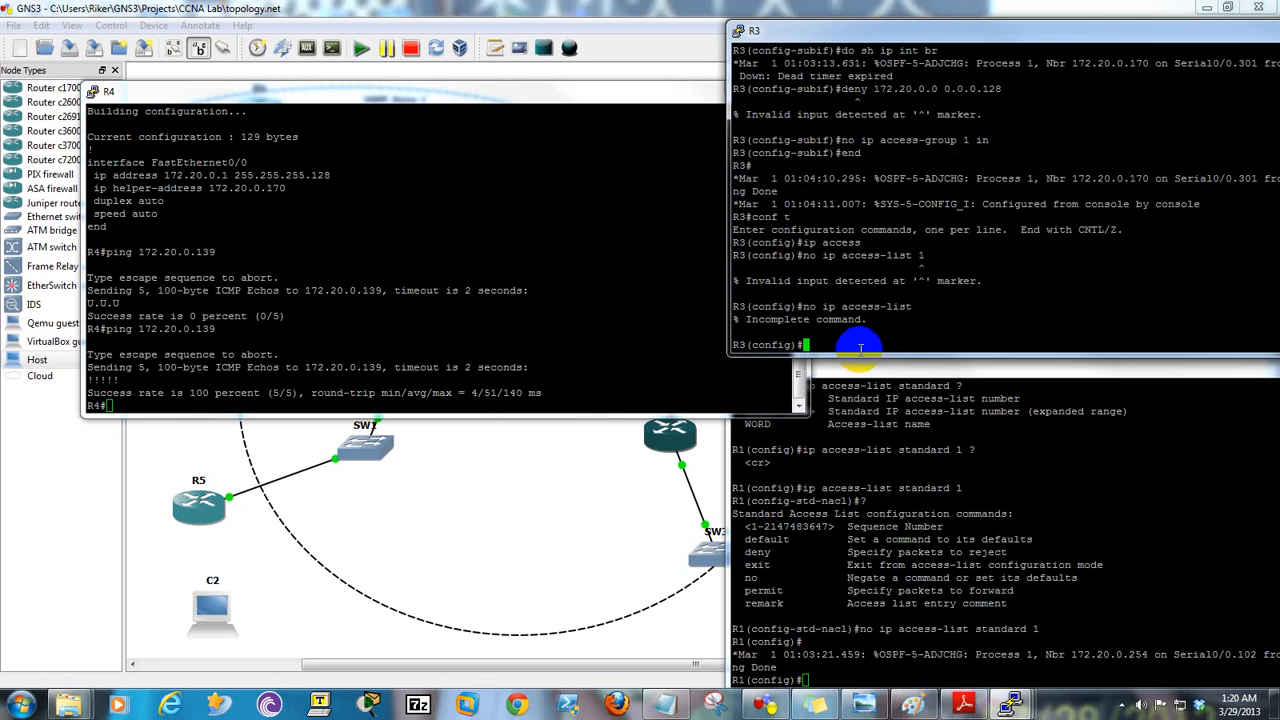
- Look up the options of no ip access-list on R3 and delete the list with no ip access-list standard 1
key(Up)
text(?)
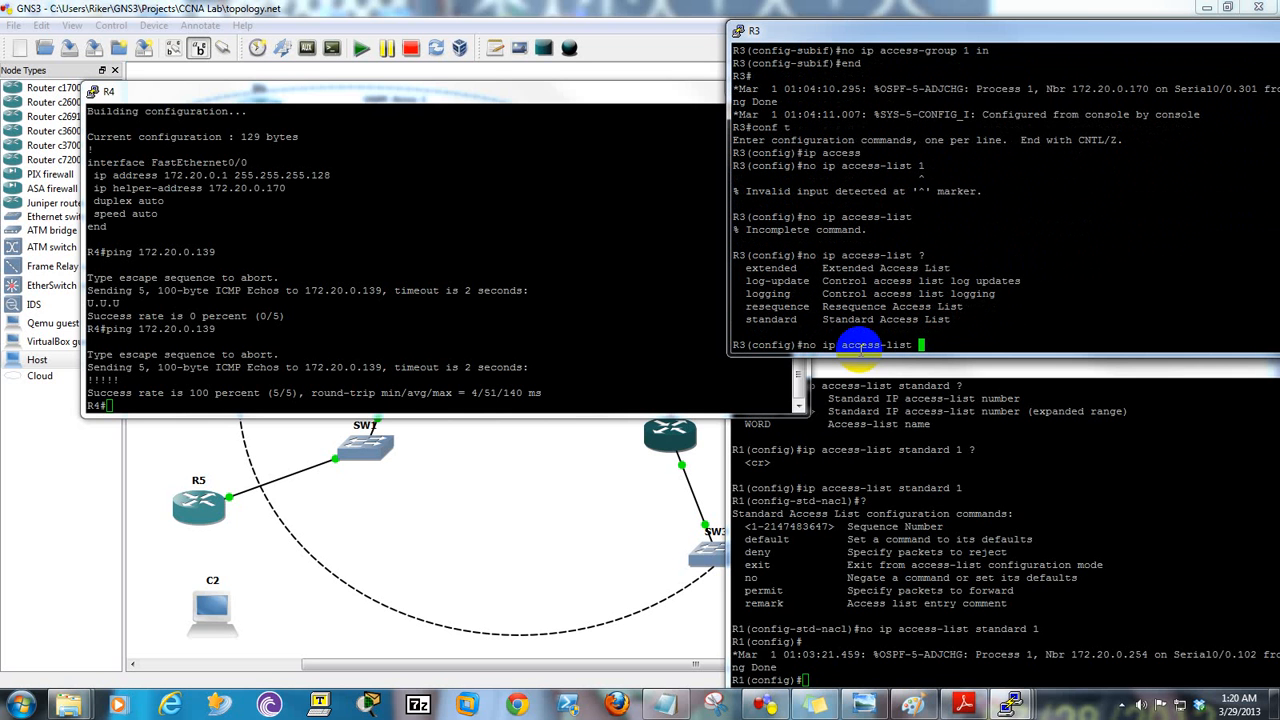
text(st)
key(Tab)
text(1)
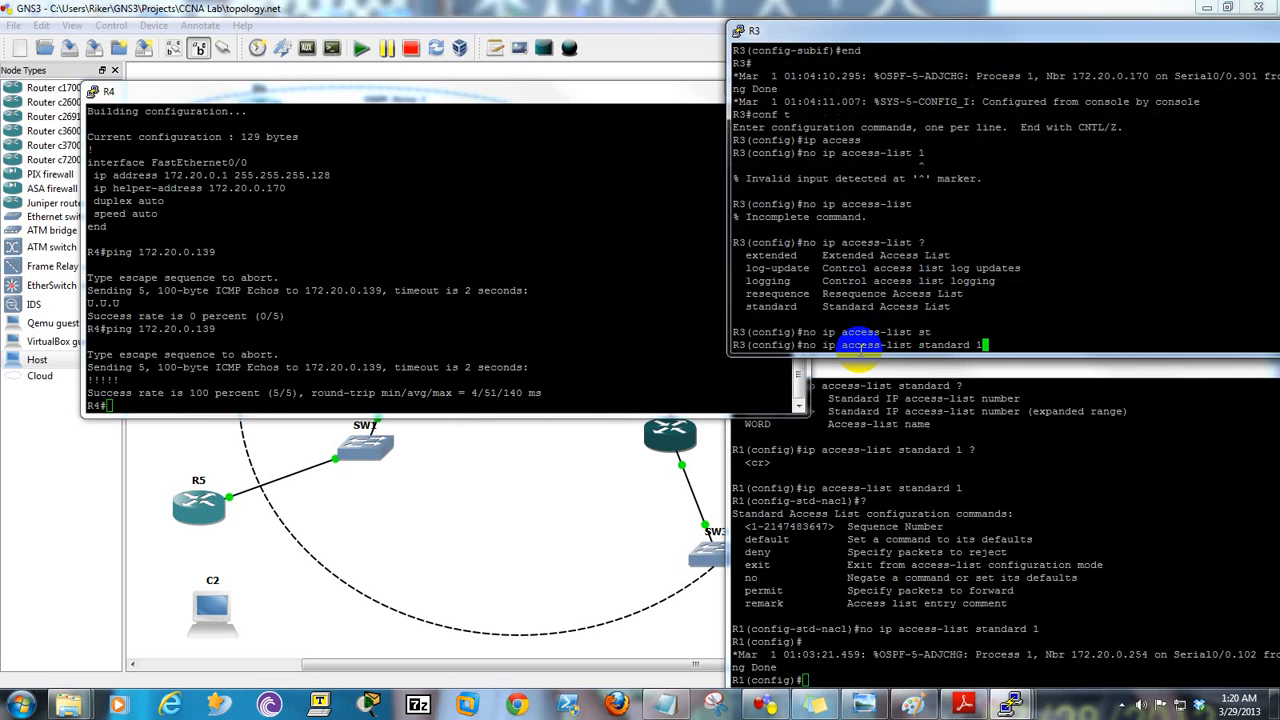
key(Return)
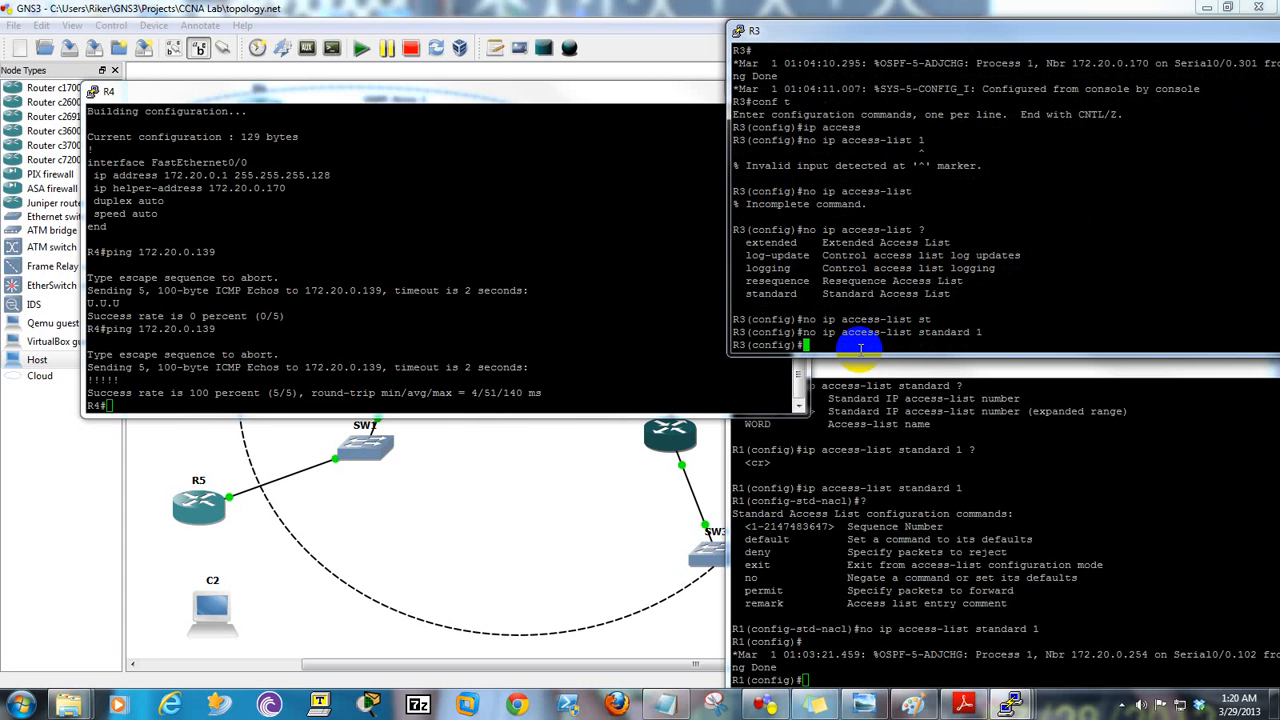
- Create standard IP access list 1 on R3 with ip access-list standard 1
text(ip acces)
key(Tab)
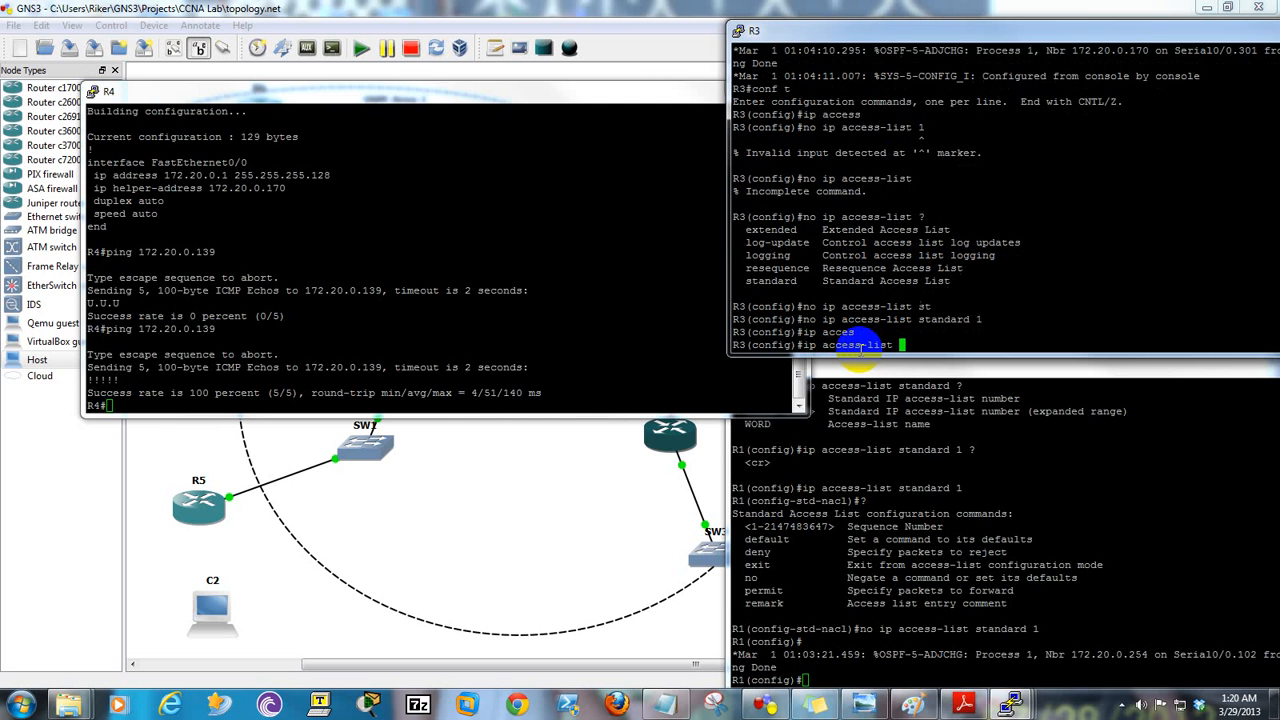
text(st)
key(Tab)
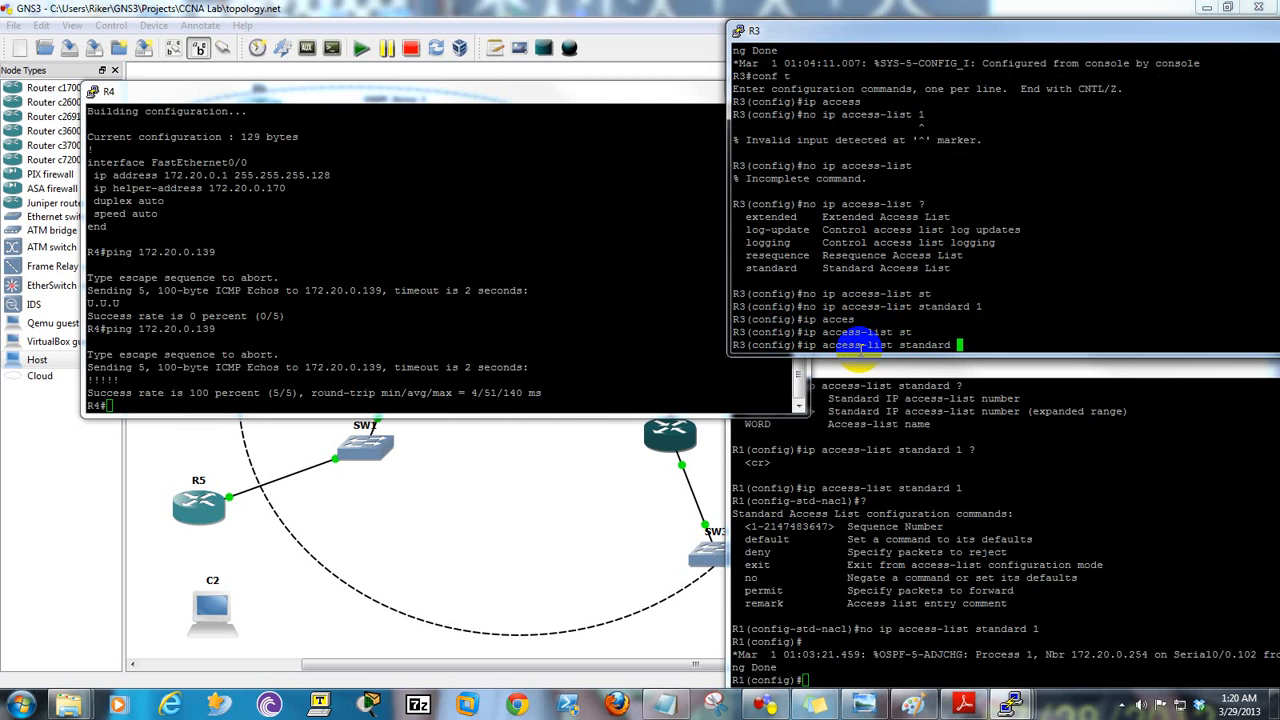
text(1)
key(Return)
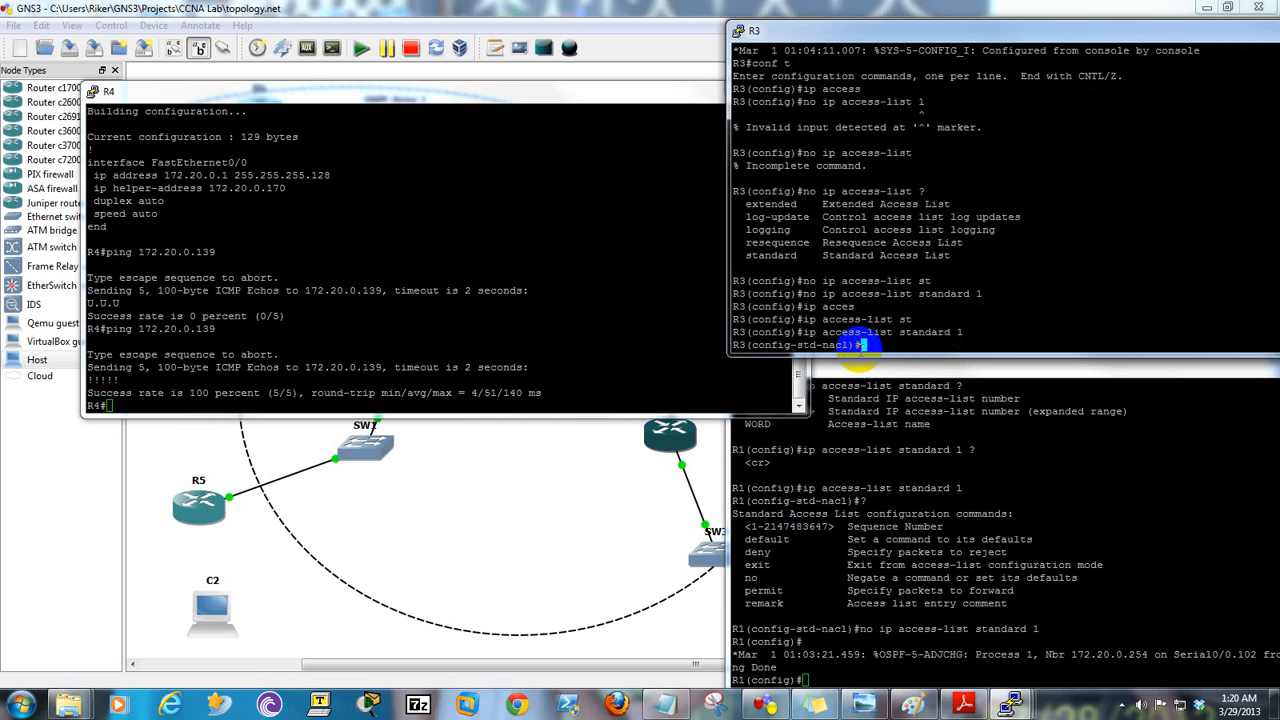
- Add the entry deny 172.20.0.0 0.0.0.128 to standard access list 1 on R3
text(den)
key(Tab)
text(172.0.0.)
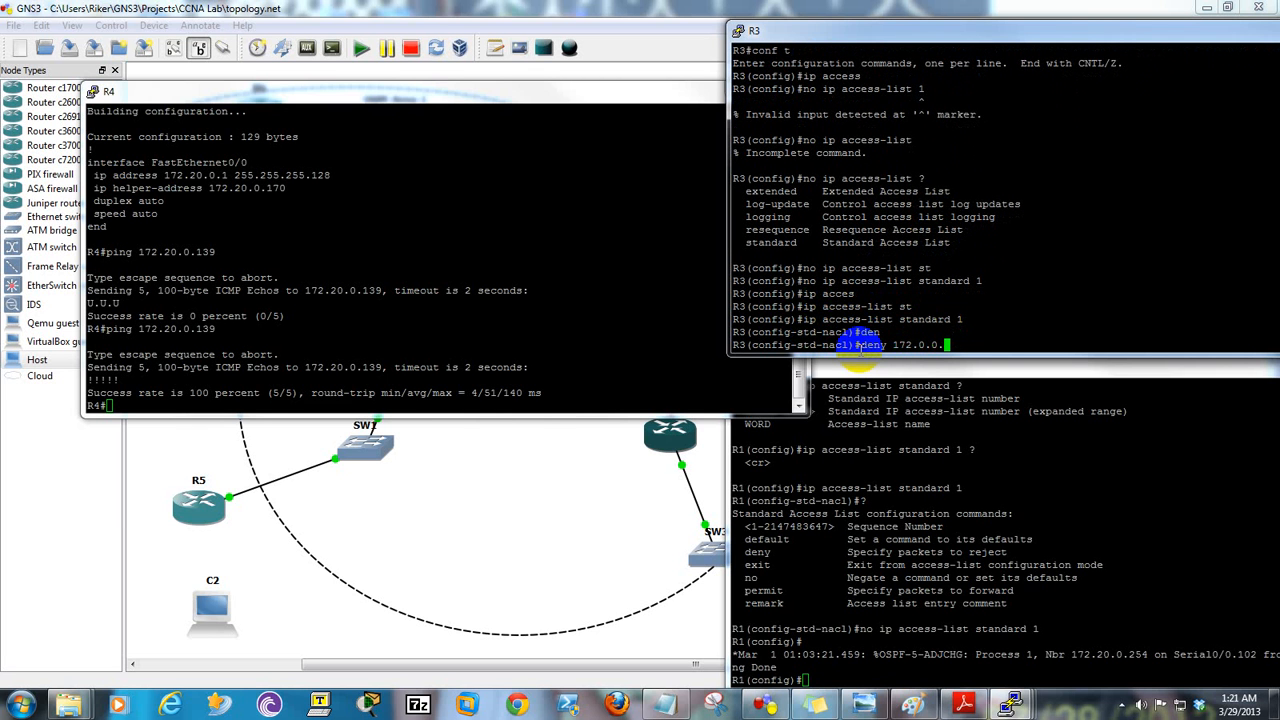
key(BackSpace)
key(BackSpace)
key(BackSpace)
key(BackSpace)
text(20.0.0 0.0.0.128)
key(Return)
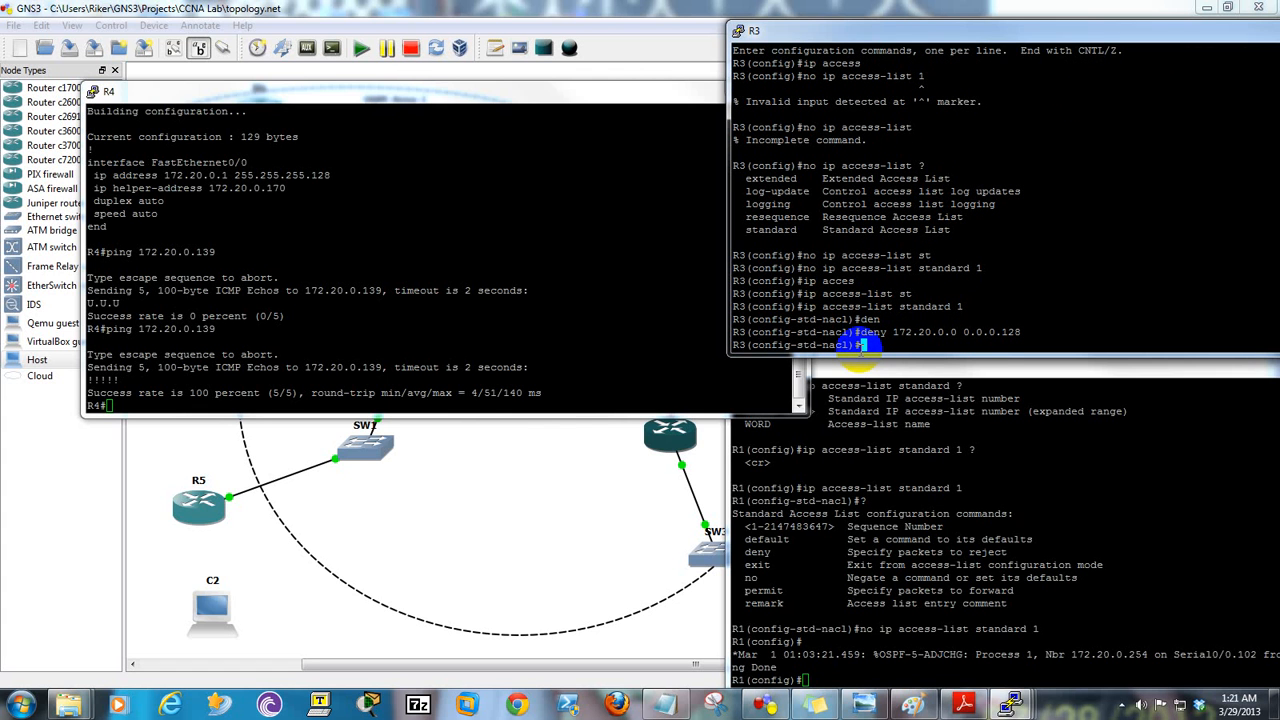
- Look up the permit options, add permit any to R3's access list 1, and return to privileged mode
text(per)
key(Tab)
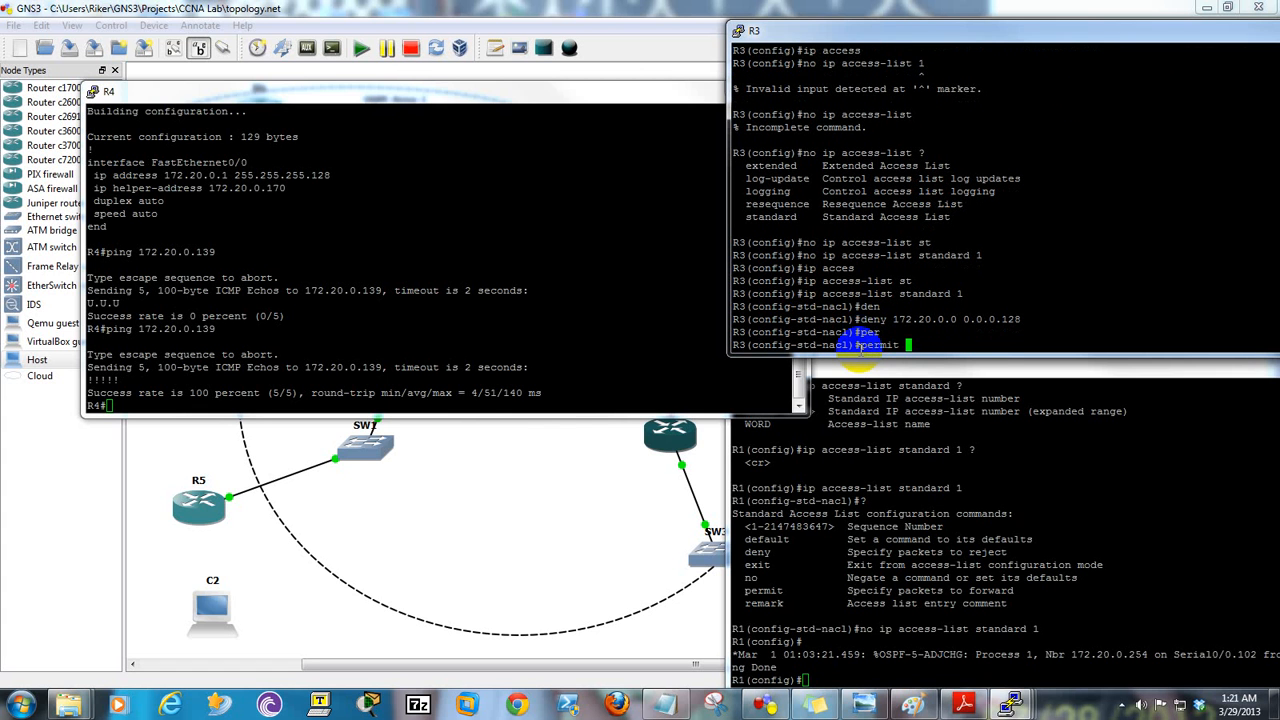
text(?)
text(any)
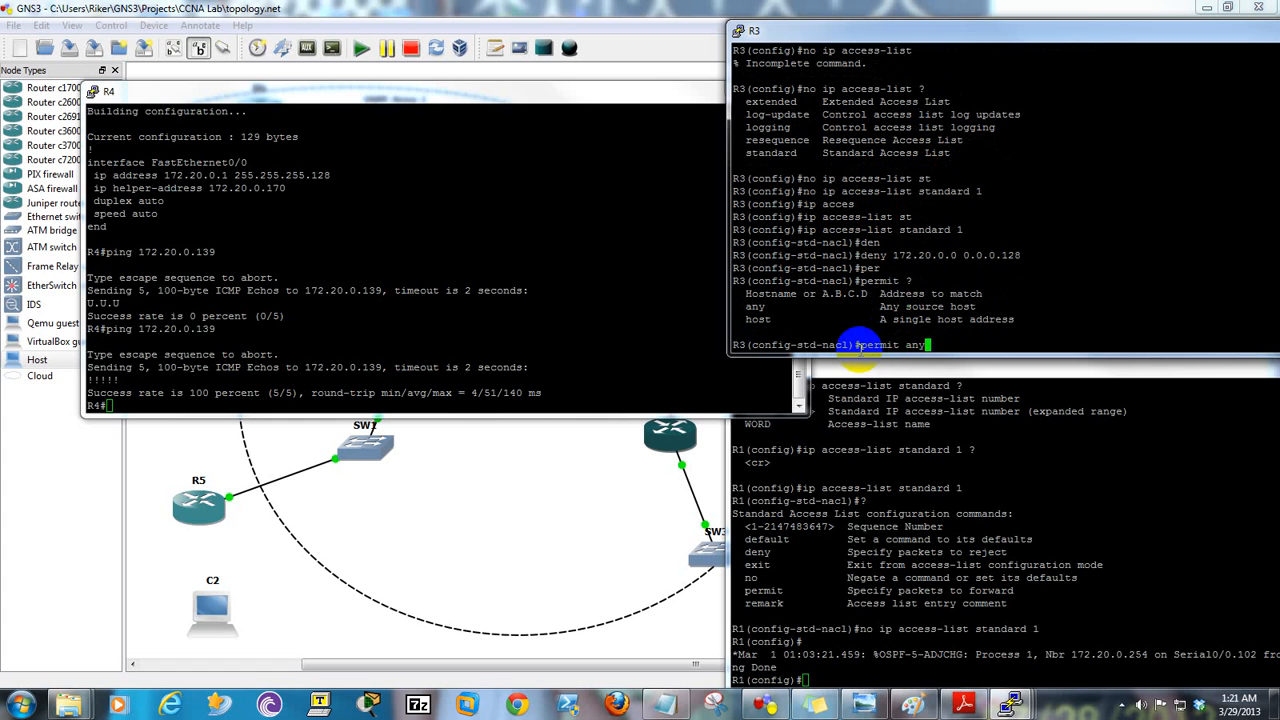
key(Return)
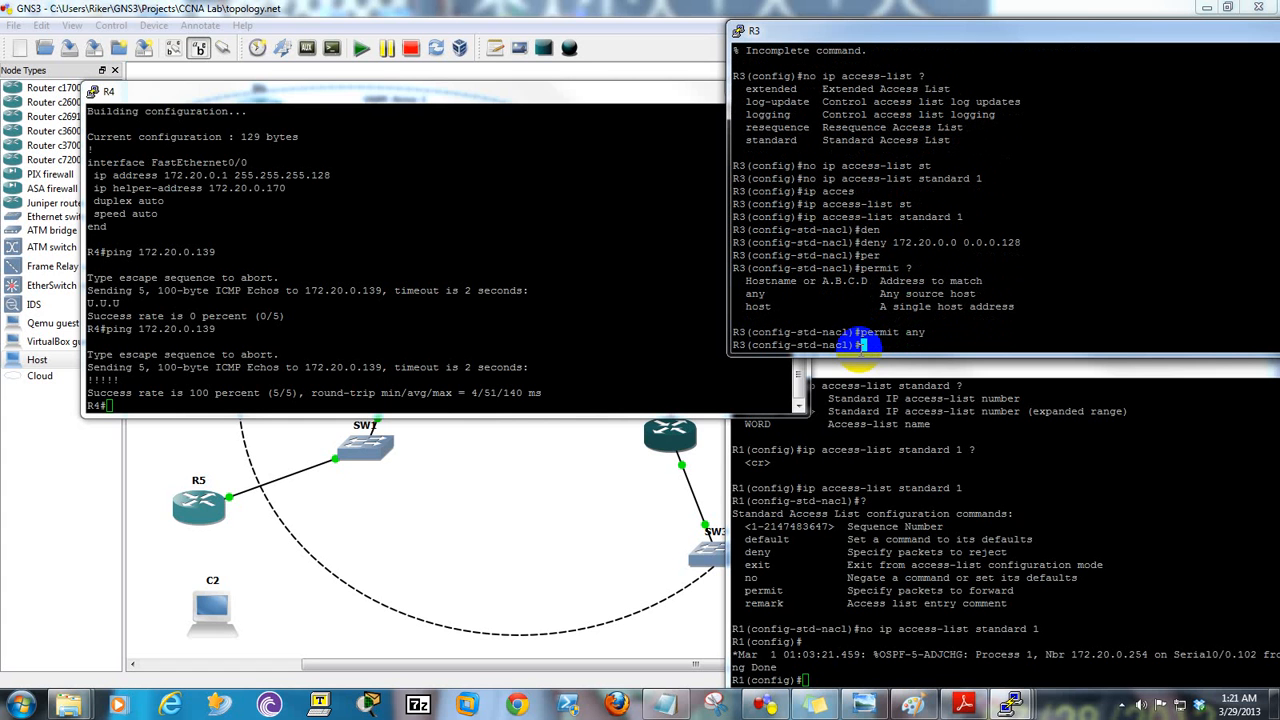
text(end)
key(Return)
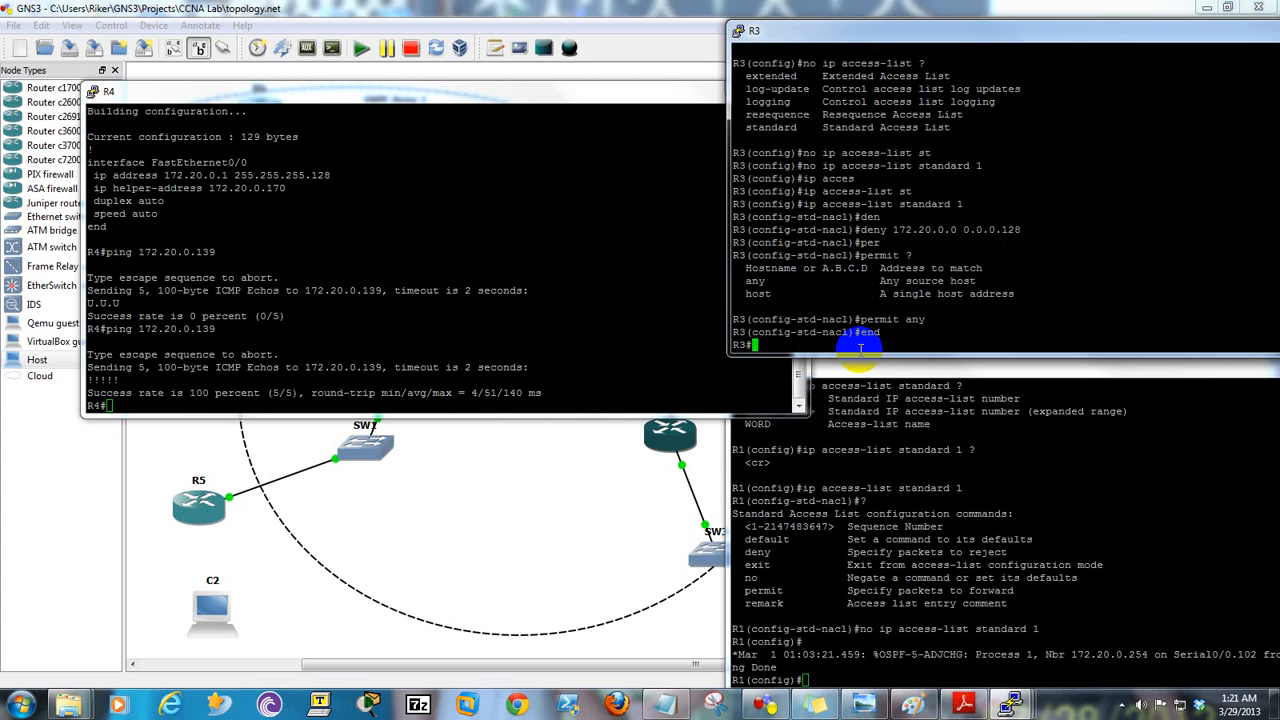
- Show R3's access lists to check the entries of list 1
text(sho access)
key(Tab)
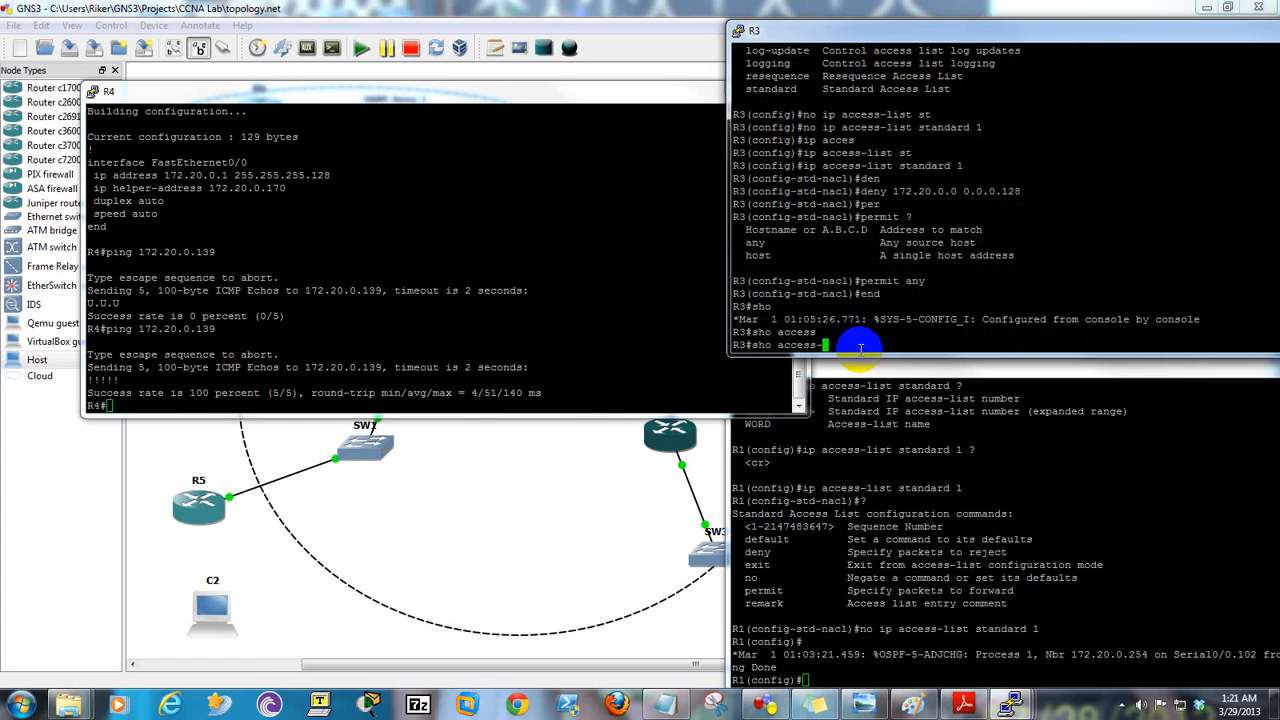
text(l)
key(Tab)
key(Return)
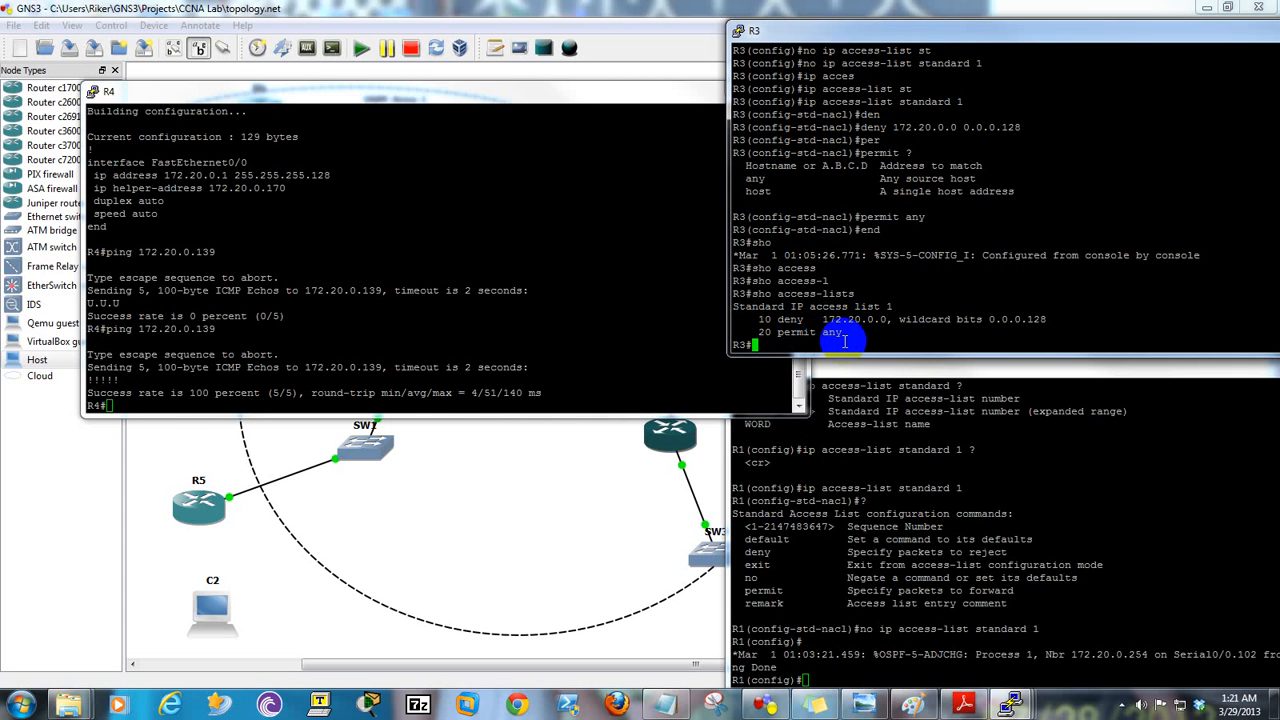
- Apply access list 1 inbound on R3's subinterface s0/0.301 with ip access-group 1 in and return to privileged mode
text(conf t)
key(Return)
text(in)
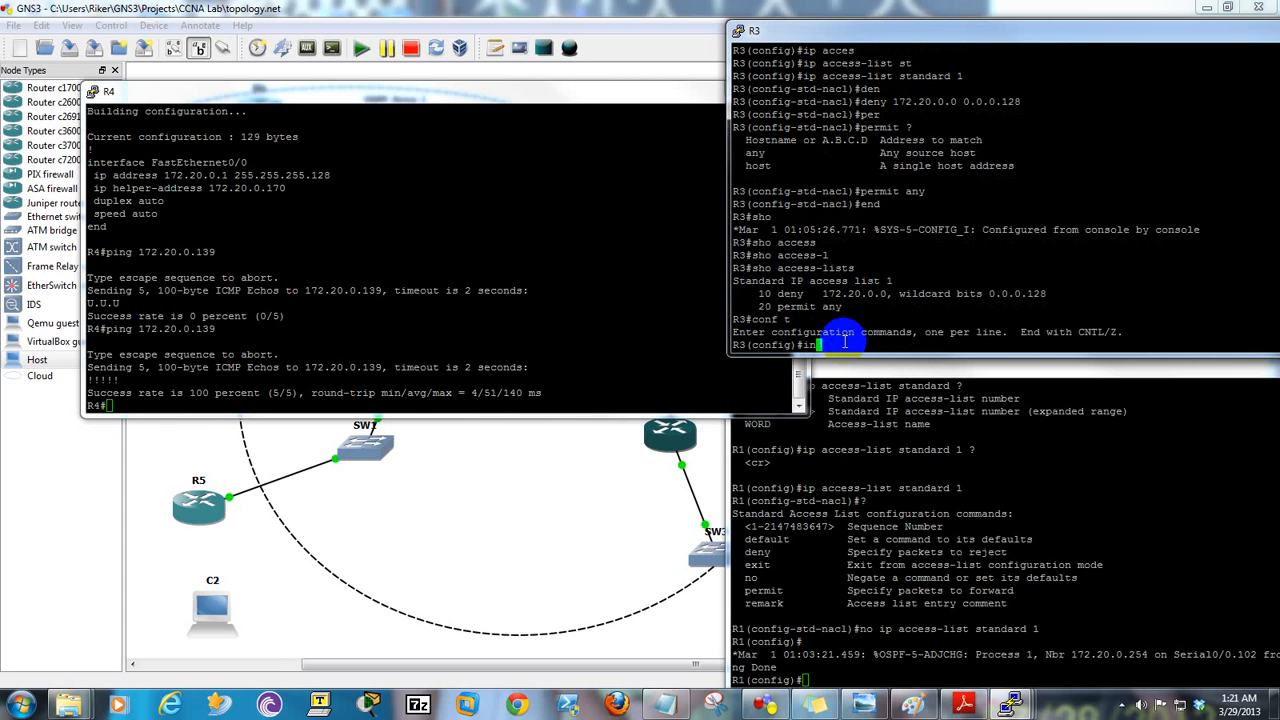
text(t s0/0.301)
key(Return)
text(ip access)
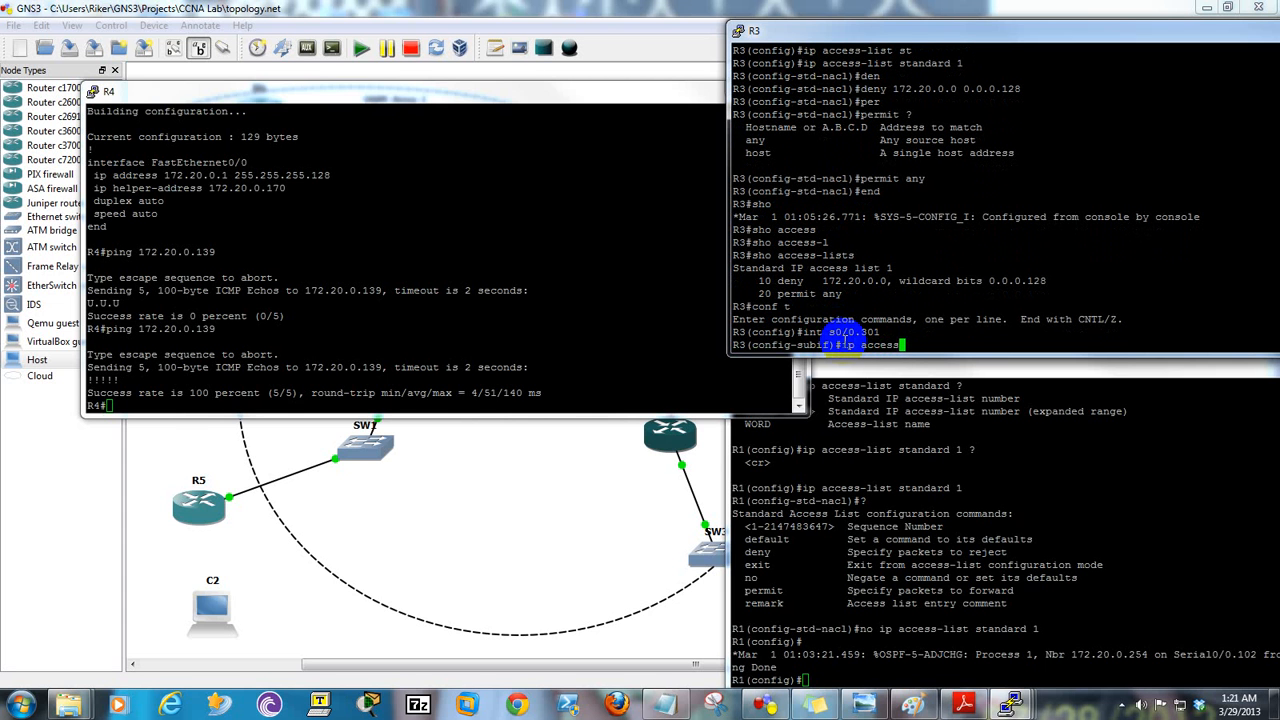
key(Tab)
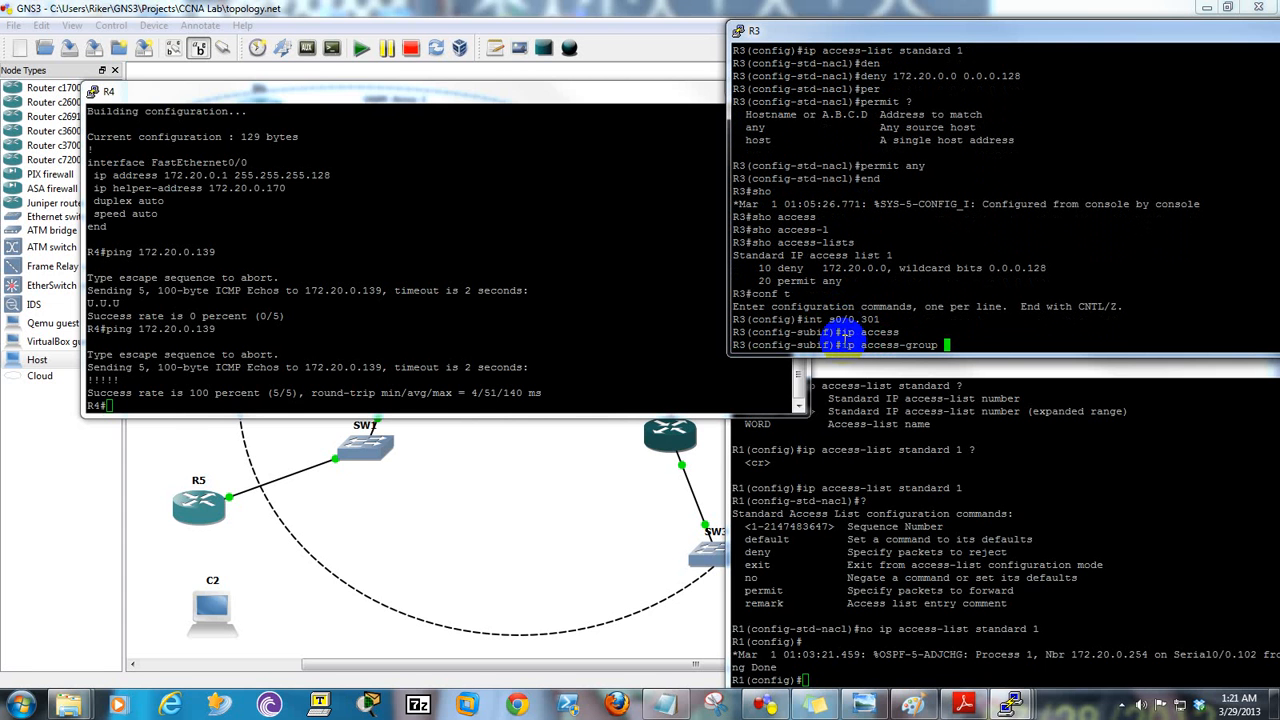
text(1 in)
key(Return)
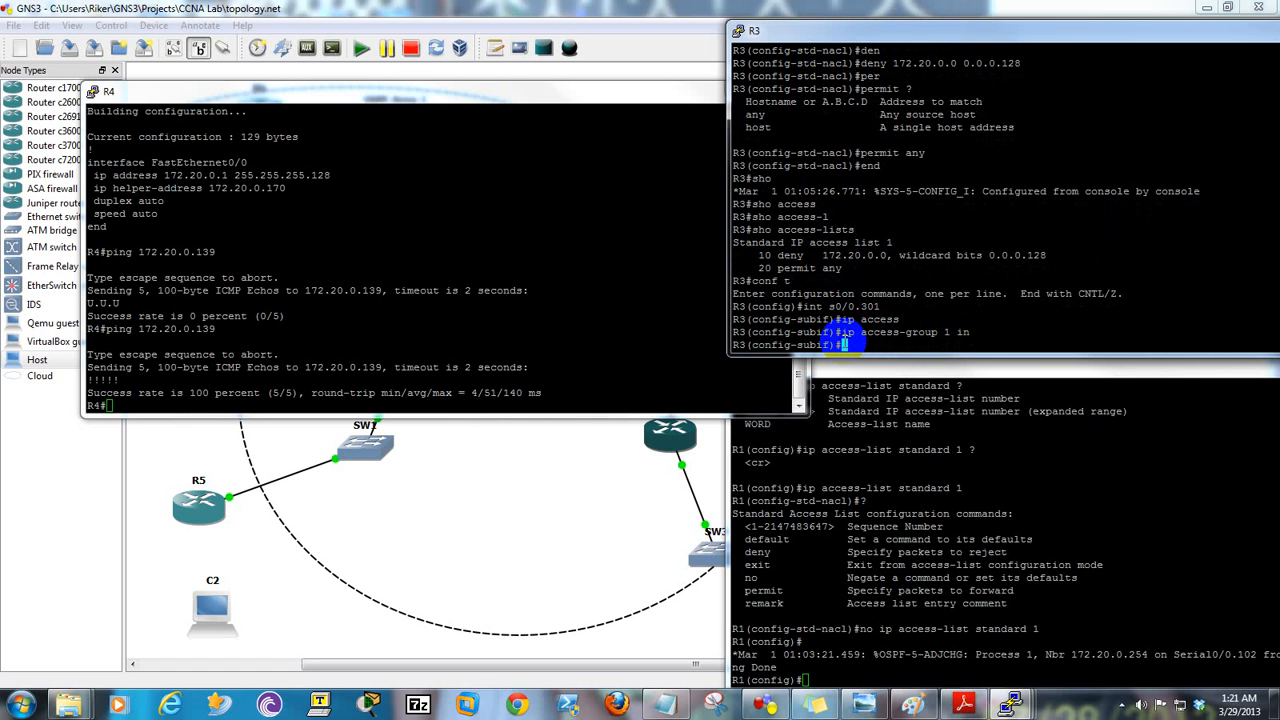
text(end)
key(Return)
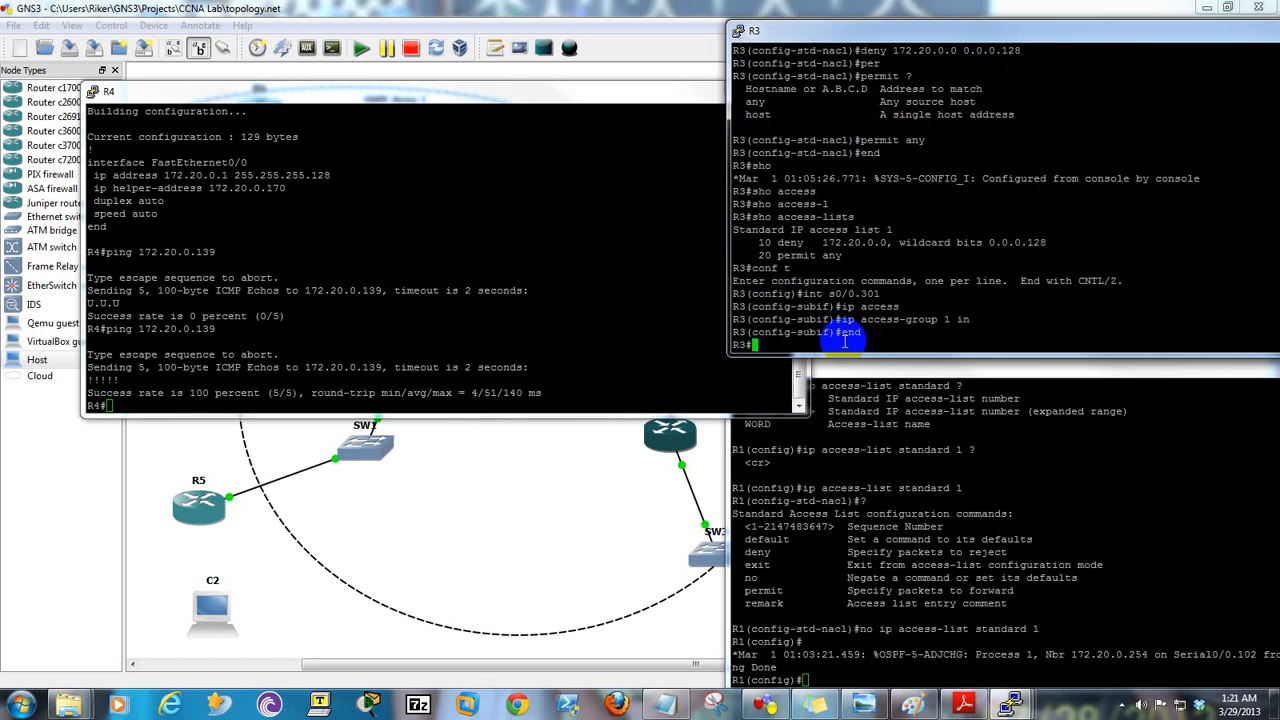
- Show R3's access lists again to check the match counters with list 1 applied
text(sho access)
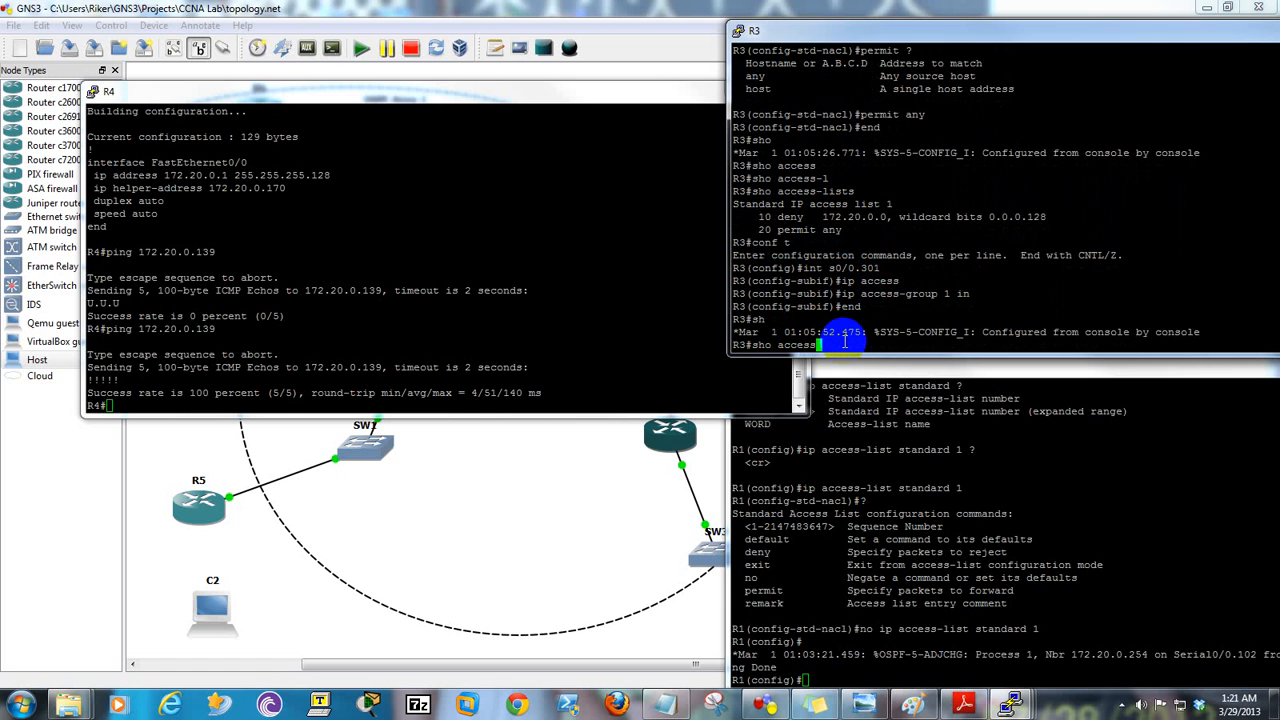
key(Tab)
text(l)
key(Tab)
key(Return)
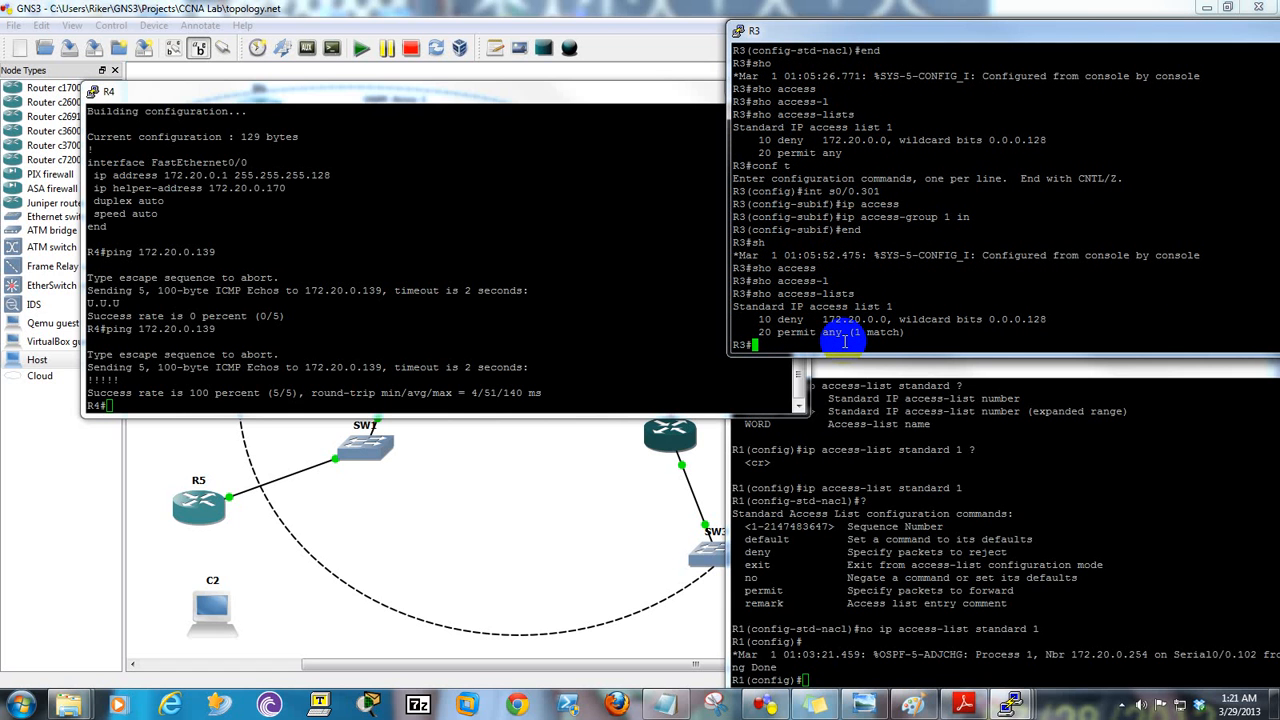
- Ping 172.20.0.139 twice from R4 to test the rebuilt access list
click(256, 402)
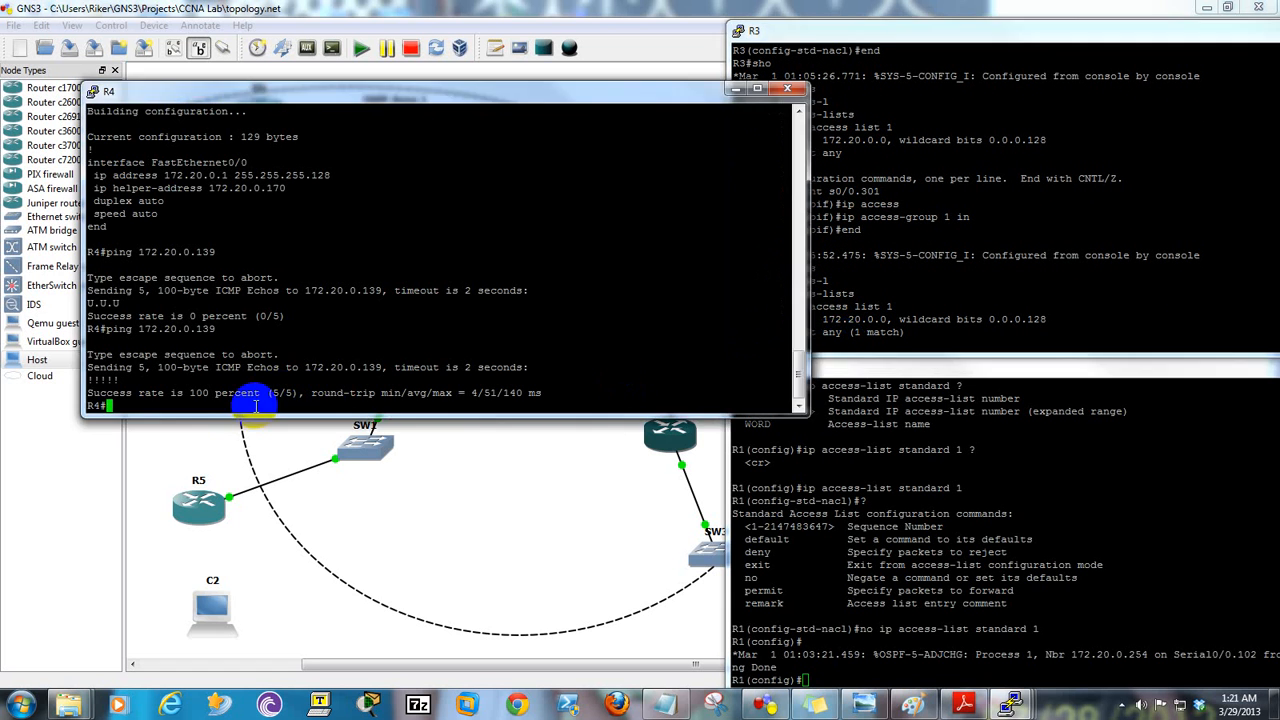
text(ping 172.20.0.139)
key(Return)
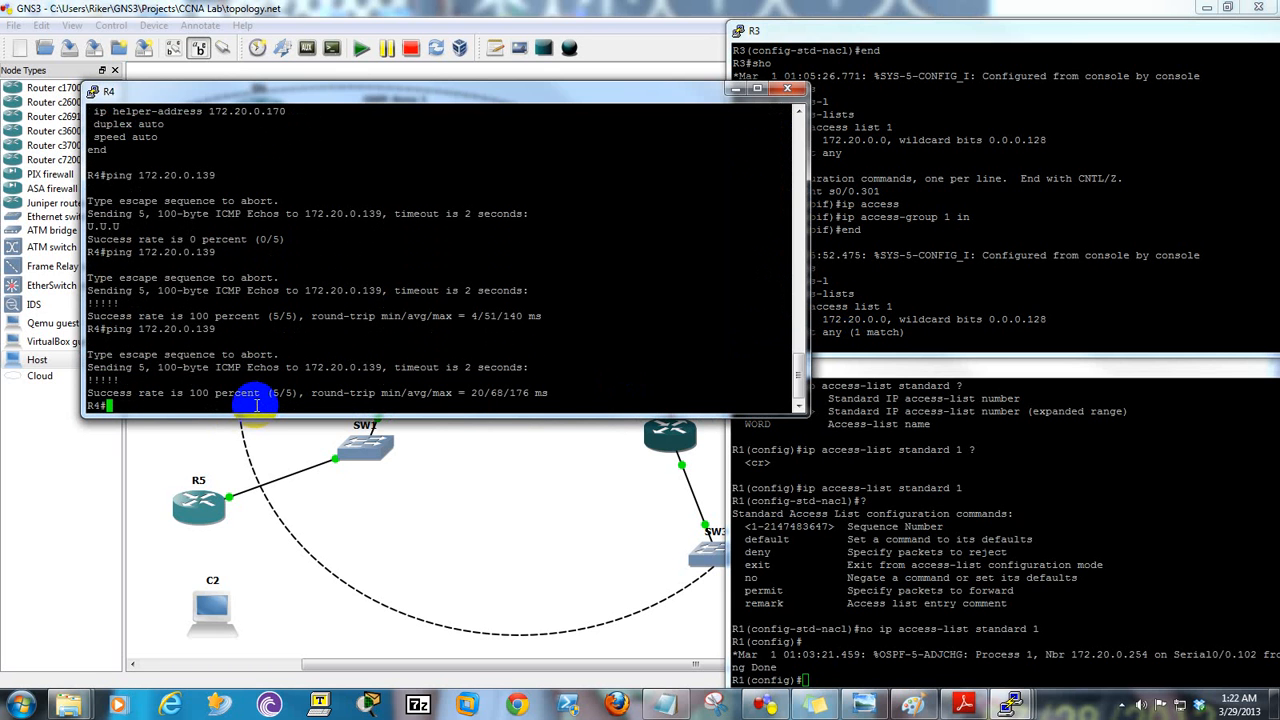
key(Up)
key(Return)
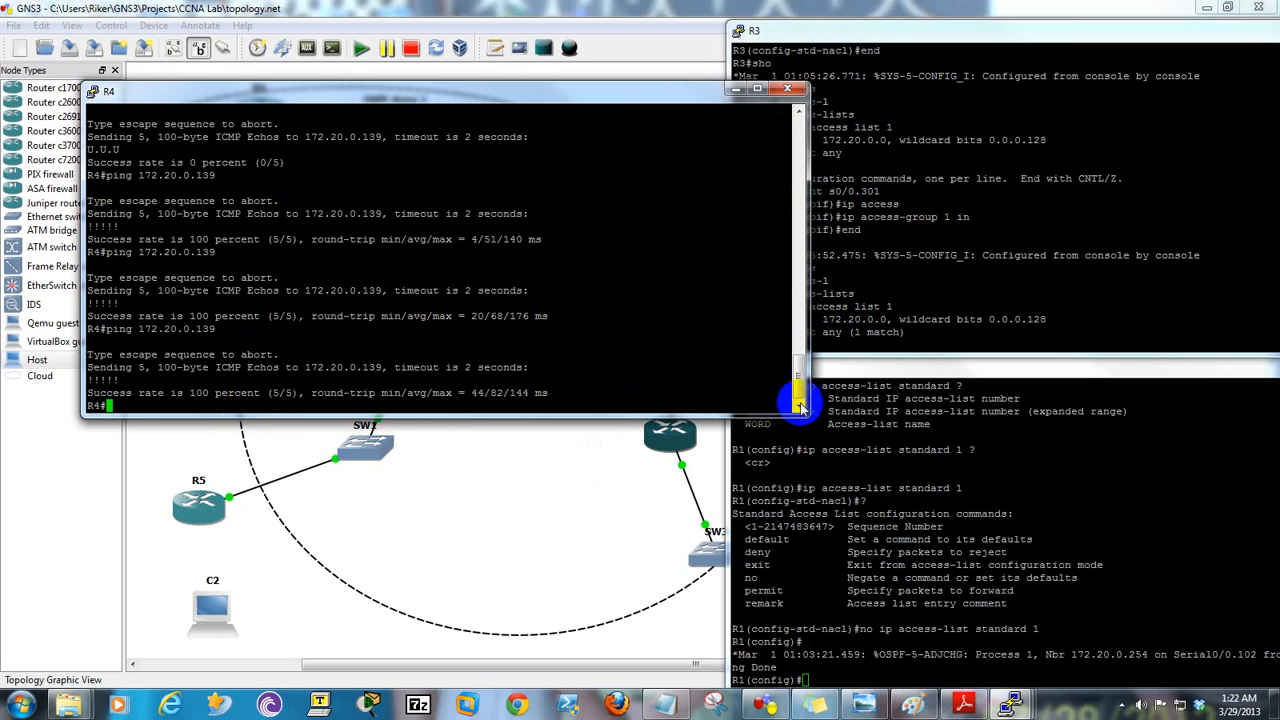
- Show R3's access lists twice to check which entry of list 1 matched R4's pings
click(908, 344)
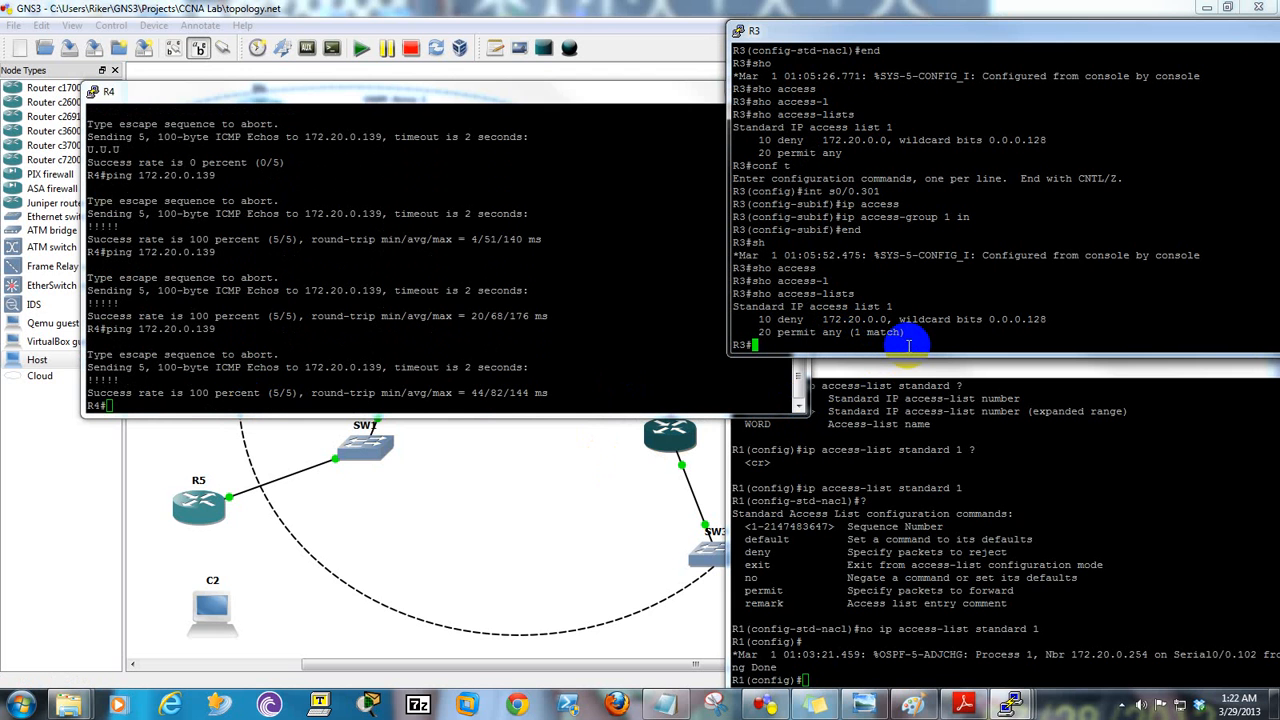
key(Up)
key(Return)
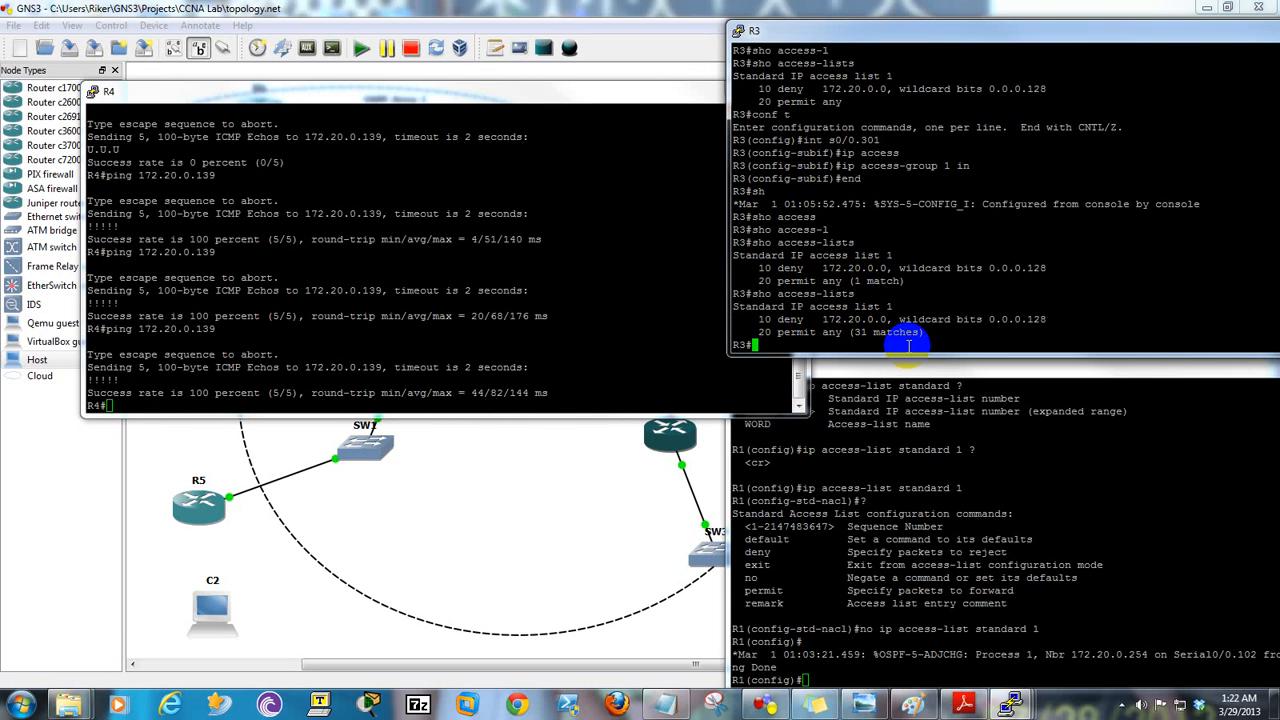
key(Up)
key(Return)
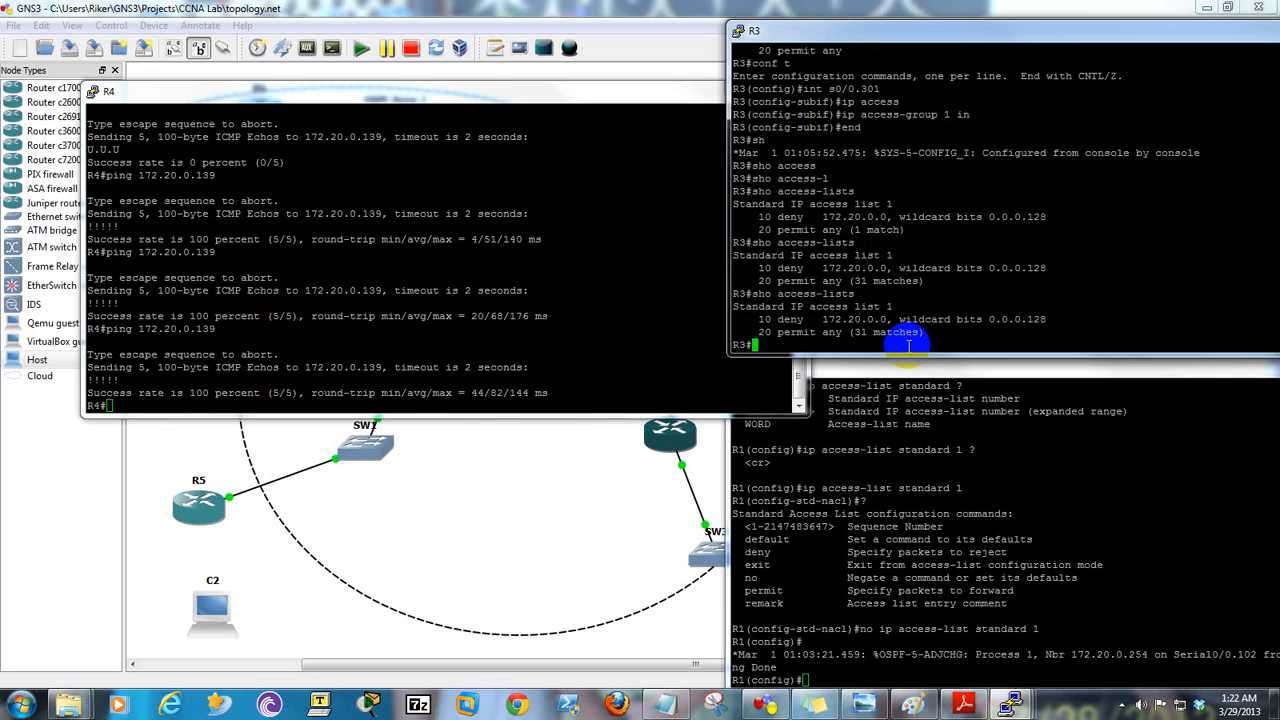
- Ping 172.20.0.139 from R4 once more
click(570, 410)
key(Up)
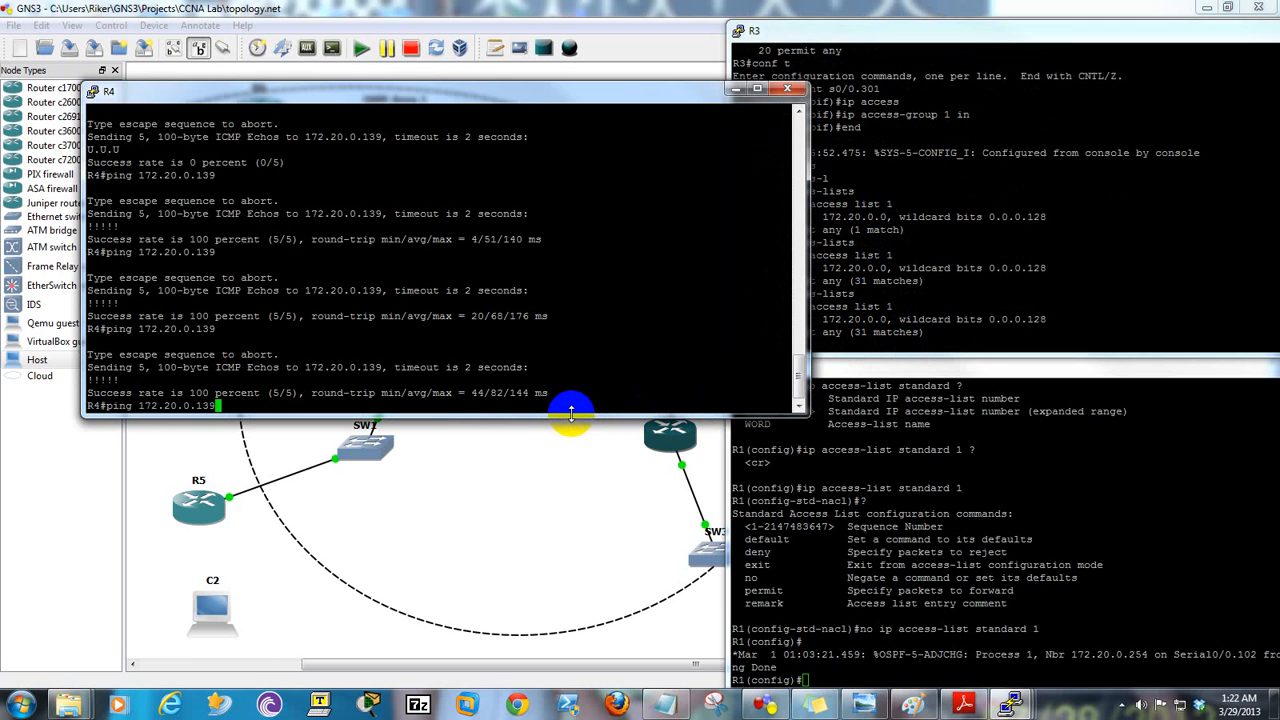
key(Return)
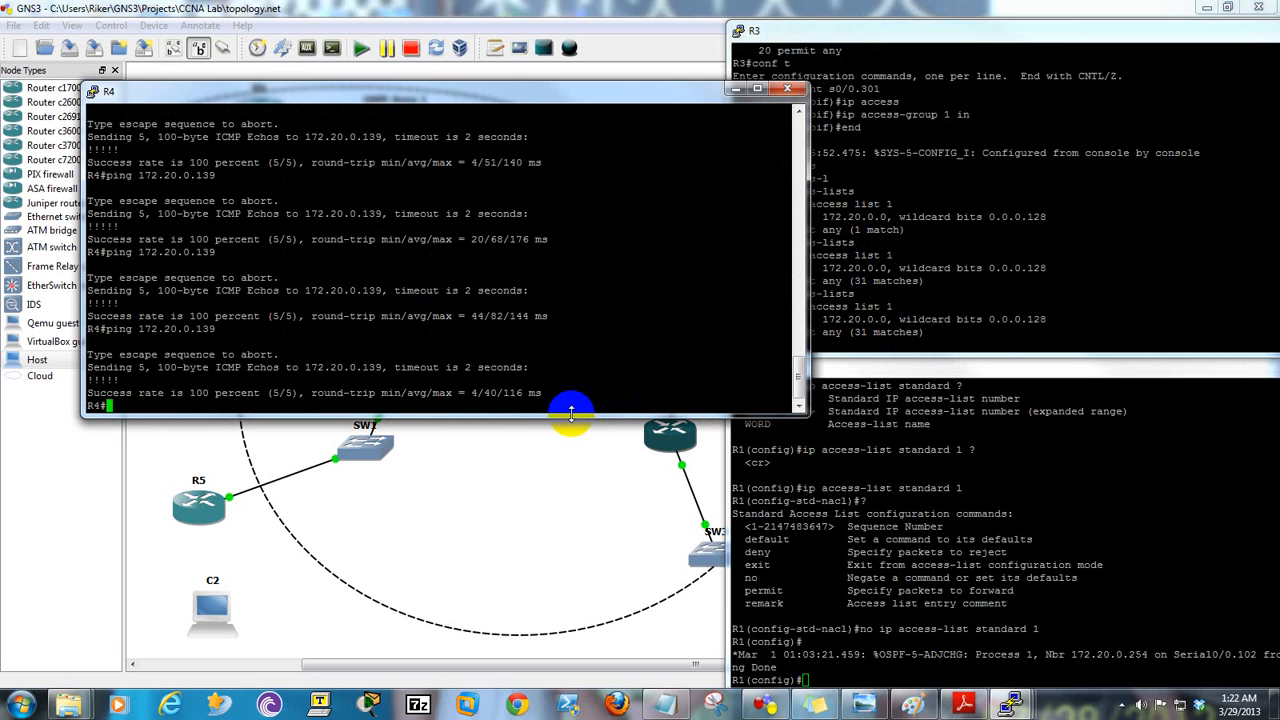
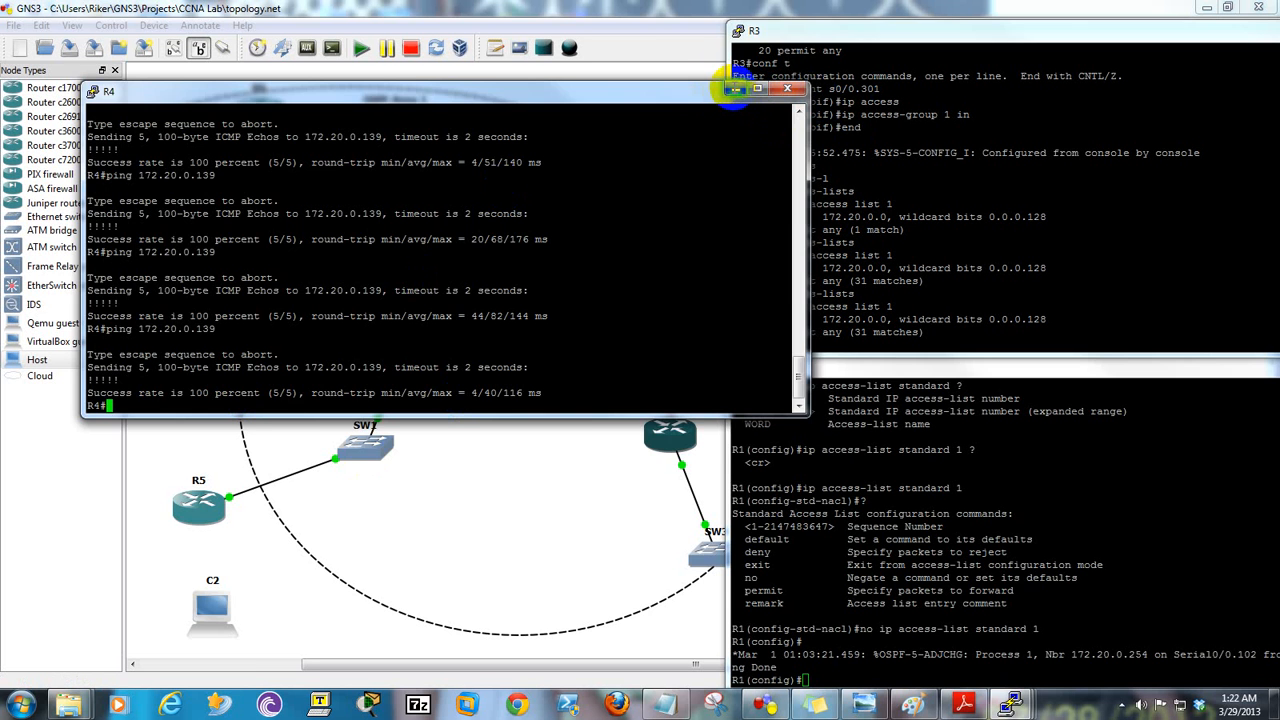
- Hide R4's console, bring up R5's console and ping 172.20.0.139 three times from R5
click(735, 91)
mouse_move(1010, 705)
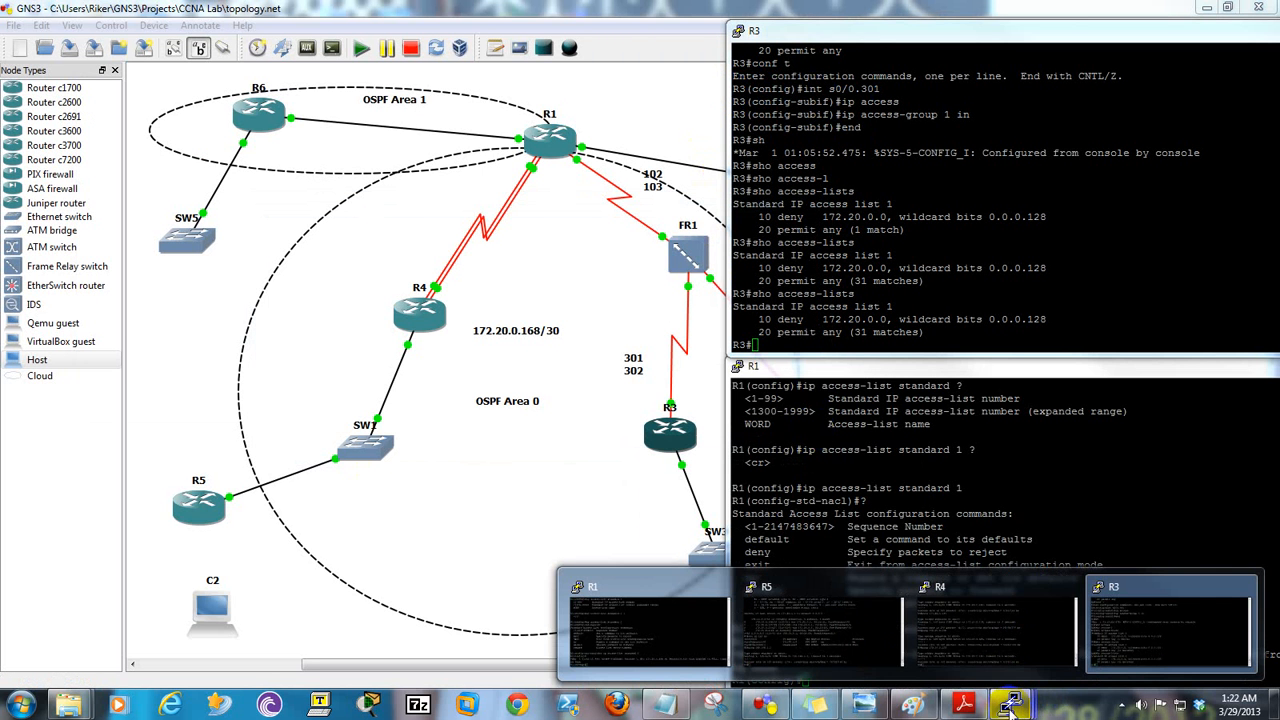
click(951, 657)
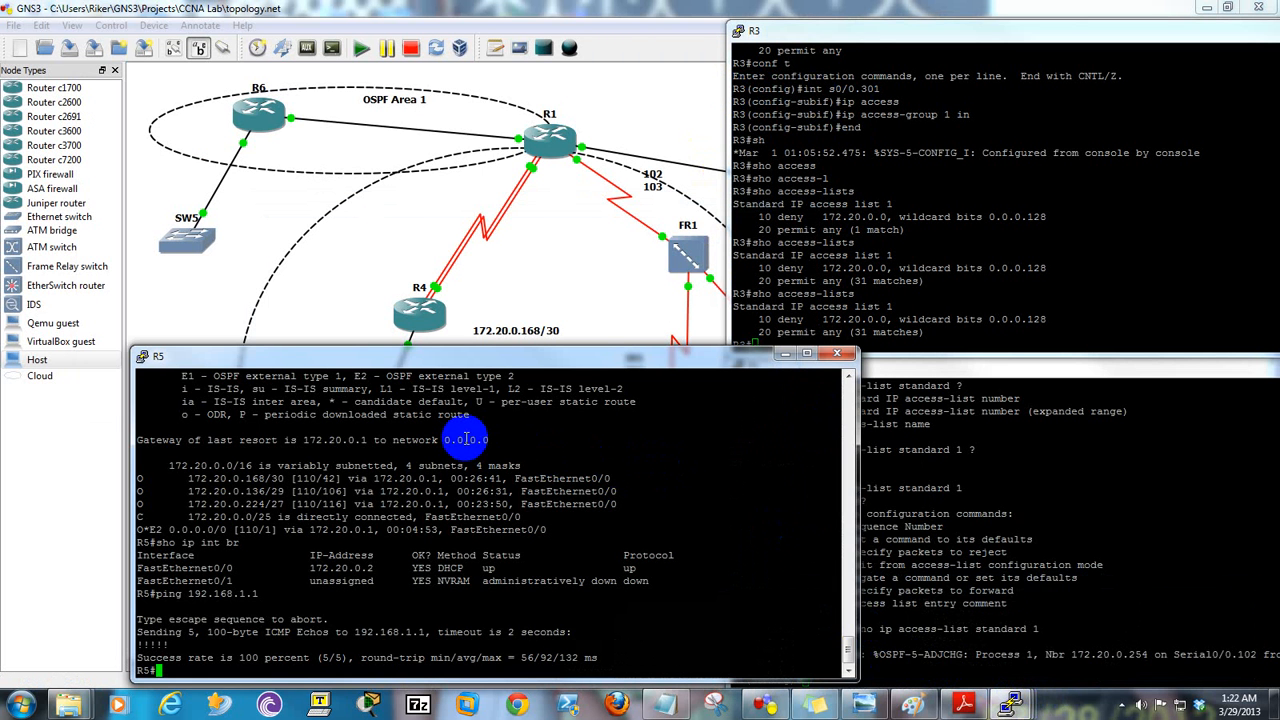
text(ping 172.20.0.139)
key(Return)
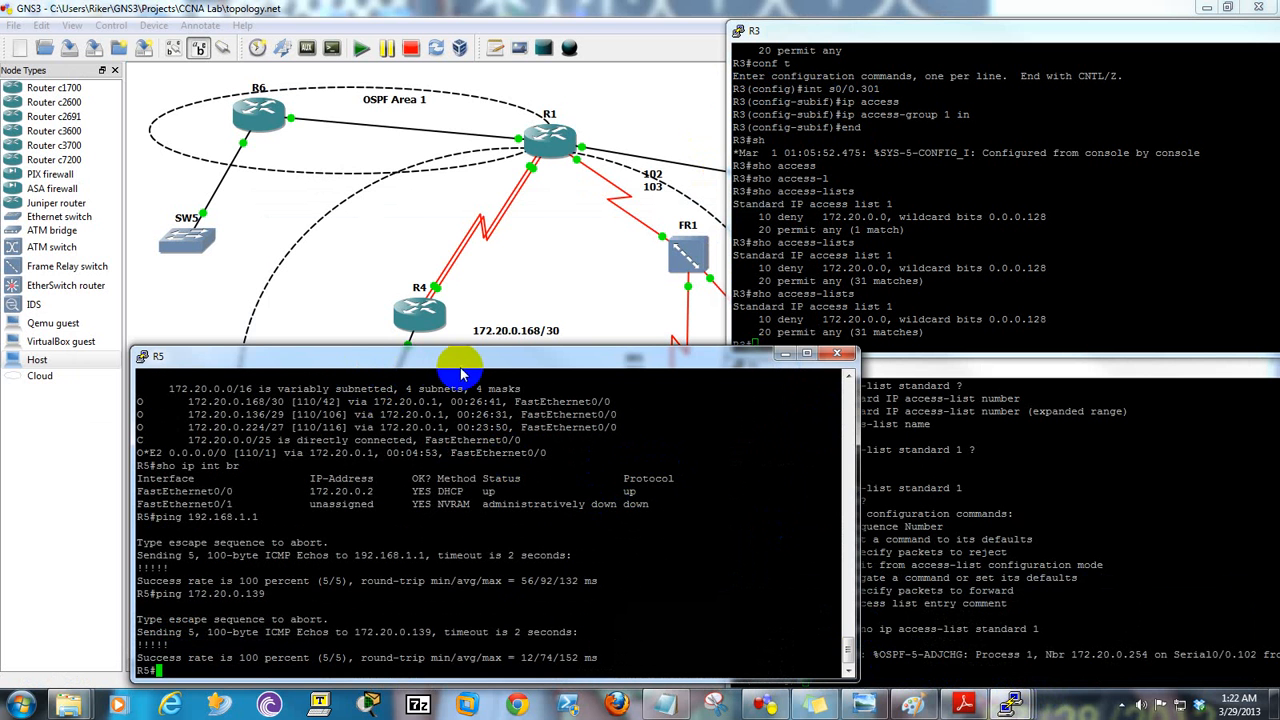
drag(355, 373, 345, 340)
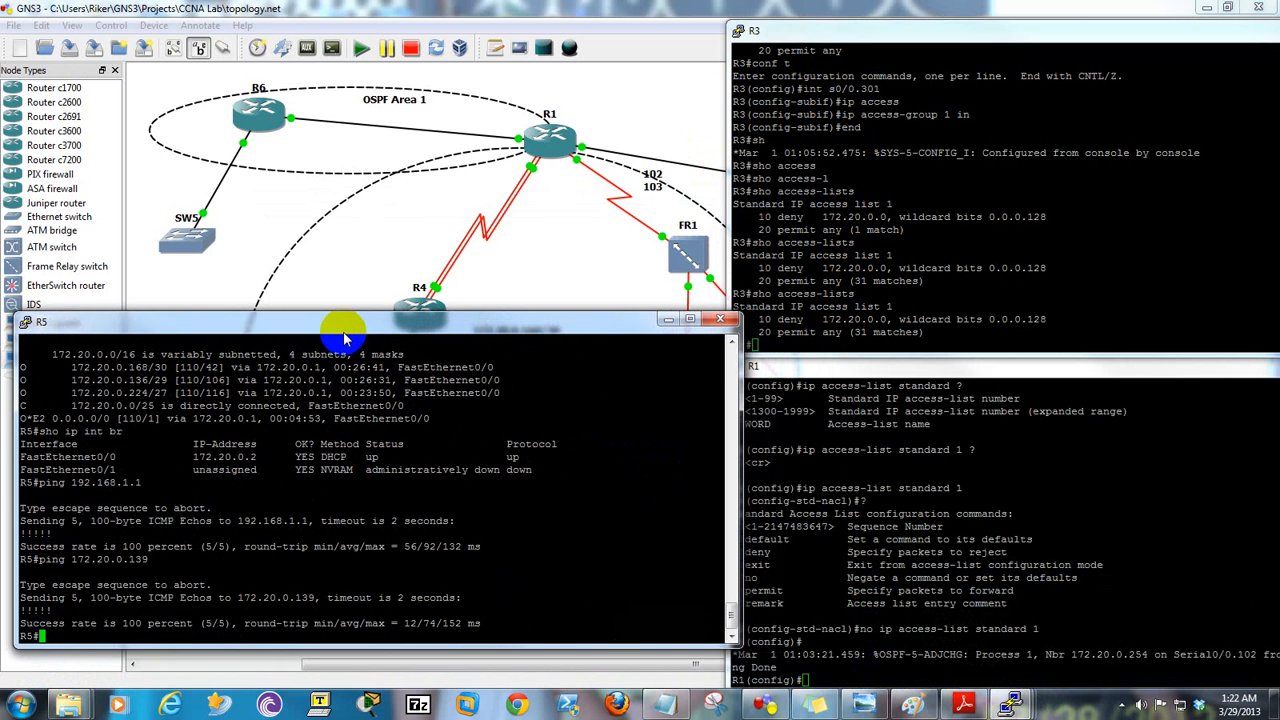
key(Up)
key(Return)
key(Up)
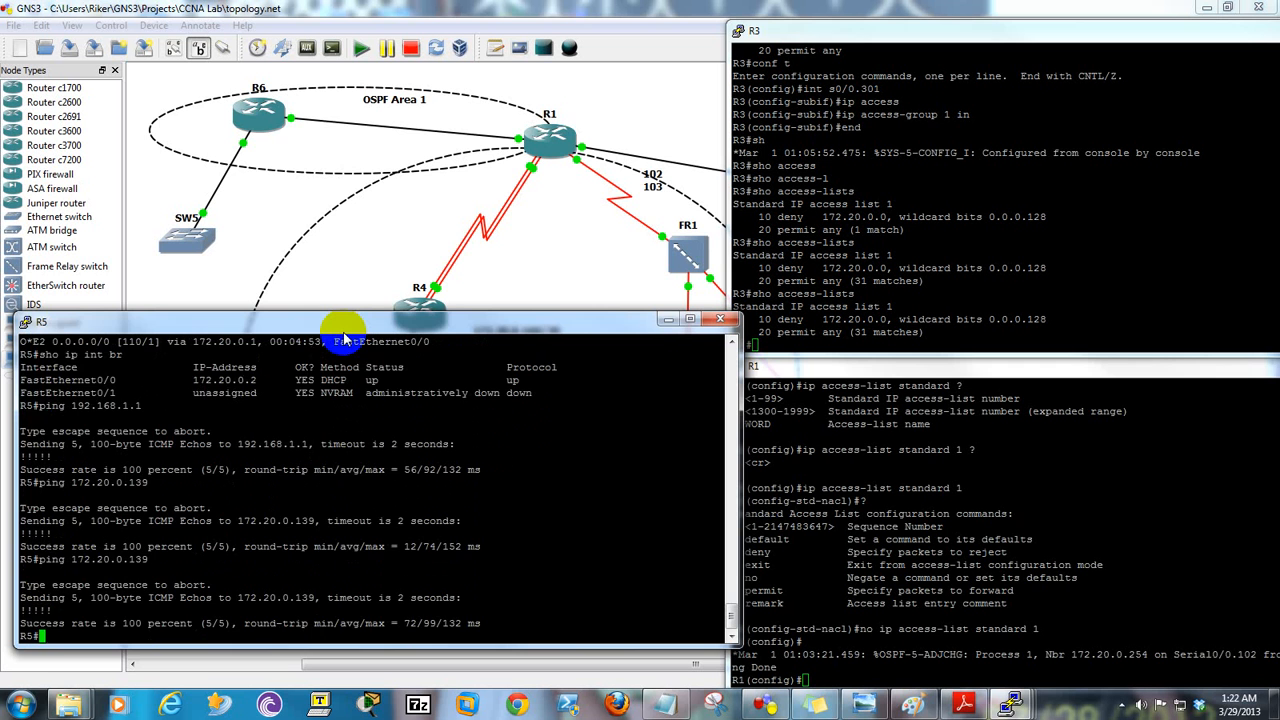
key(Return)
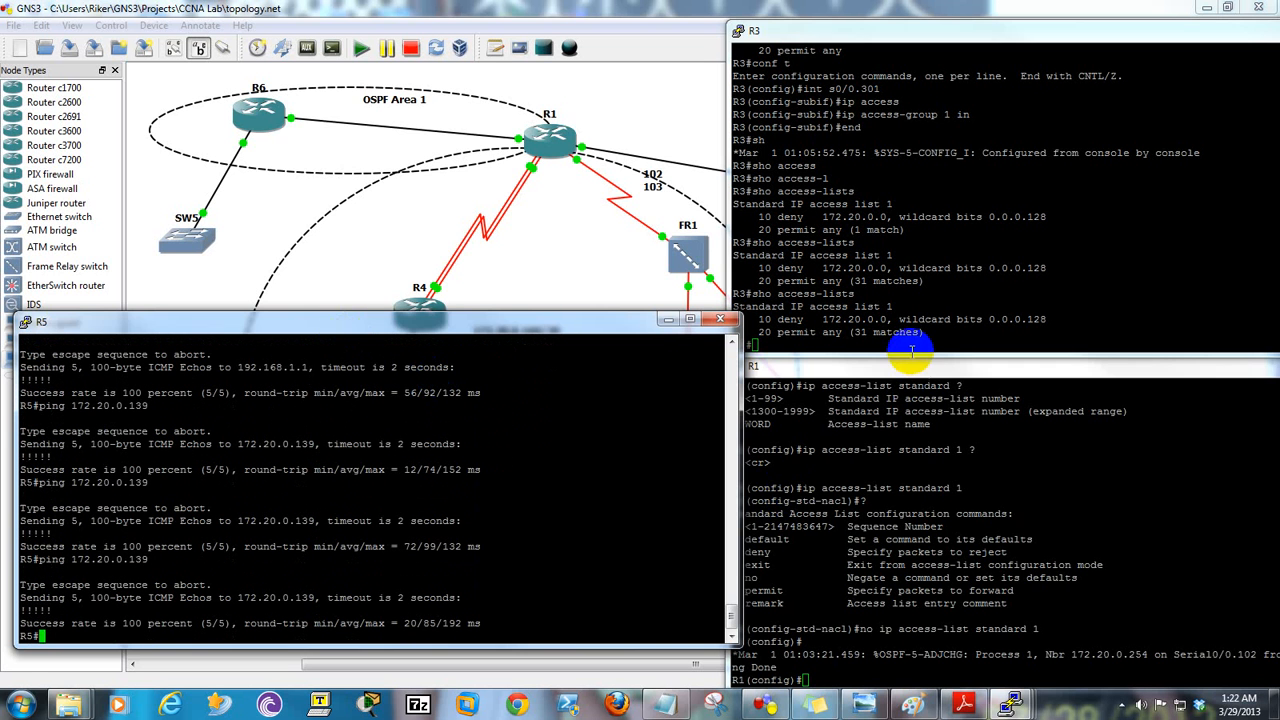
- Show R3's access lists three times to check which entry of list 1 matched R5's pings
click(911, 347)
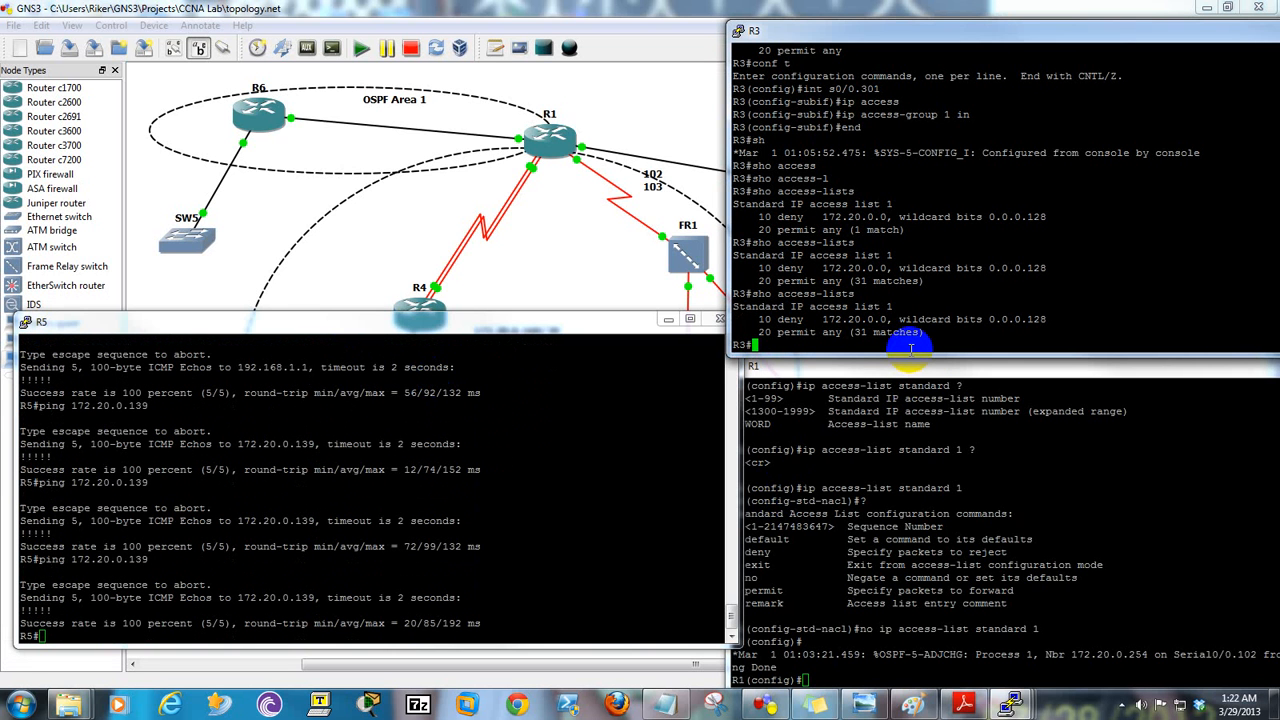
key(Up)
key(Return)
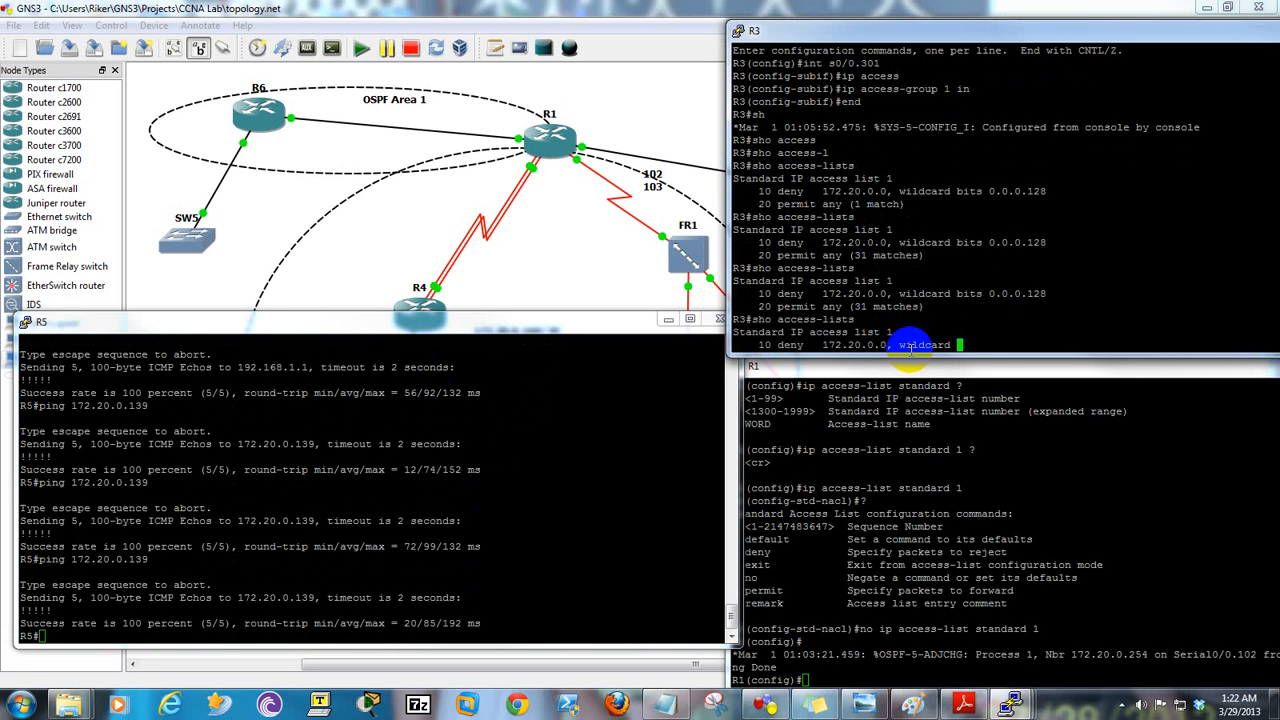
key(Up)
key(Return)
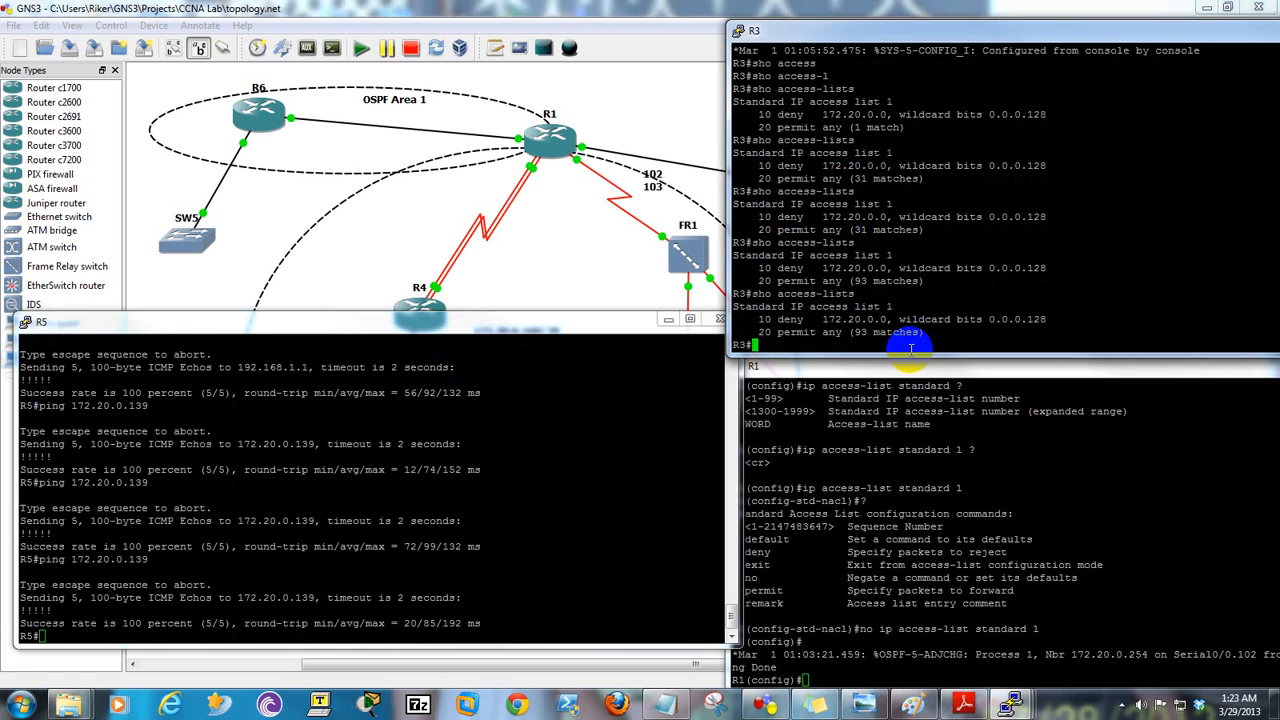
key(Up)
key(Return)
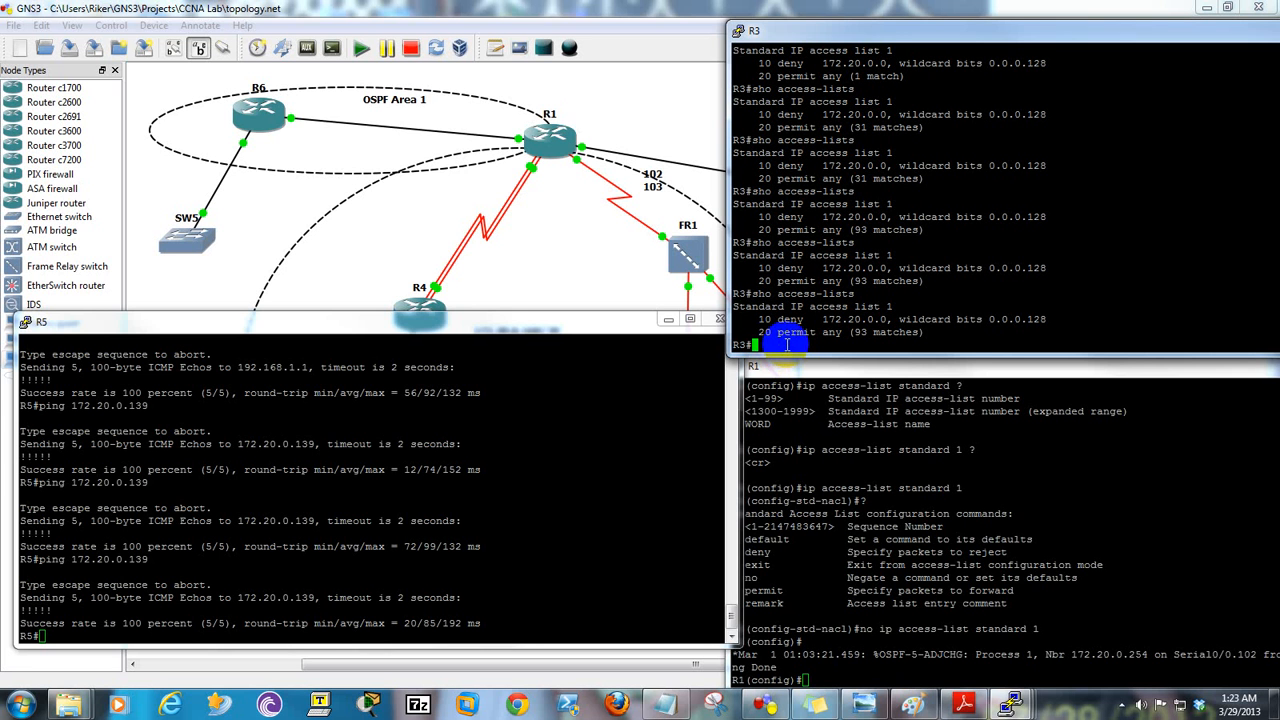
- Enter global configuration on R3 and open standard IP access list 1 for editing
text(conf t)
key(Return)
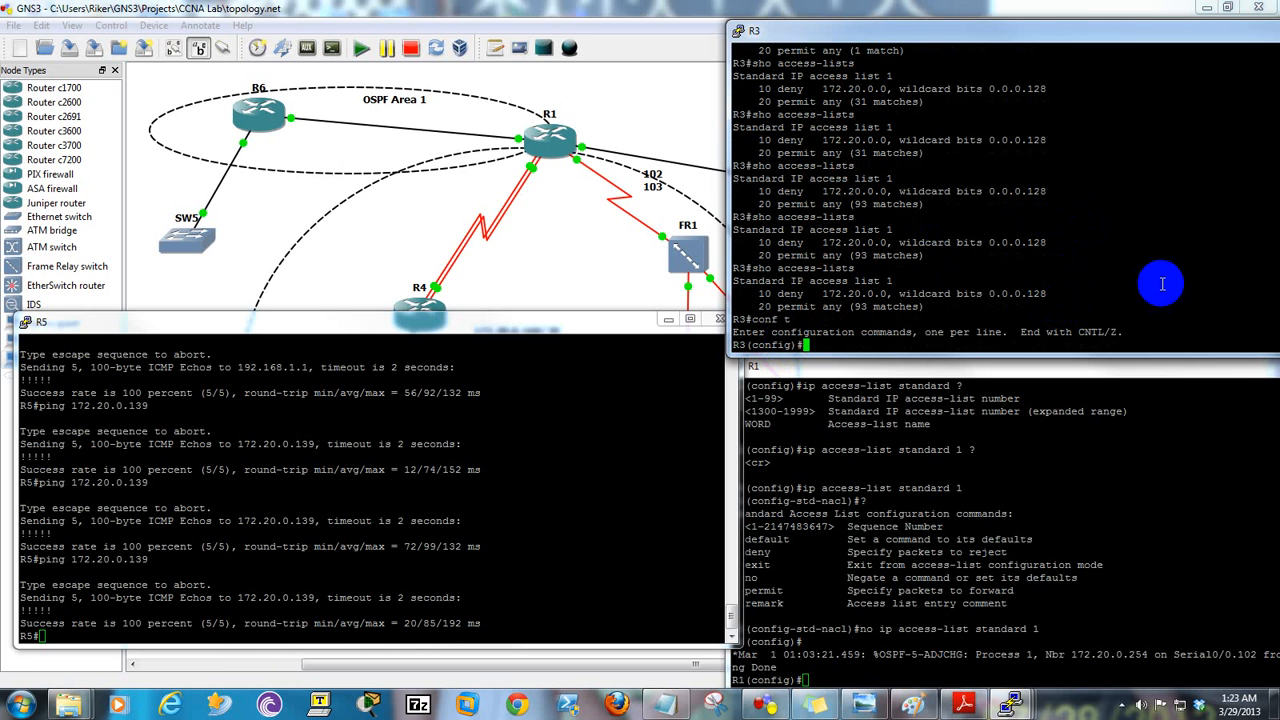
text(ip access)
key(Tab)
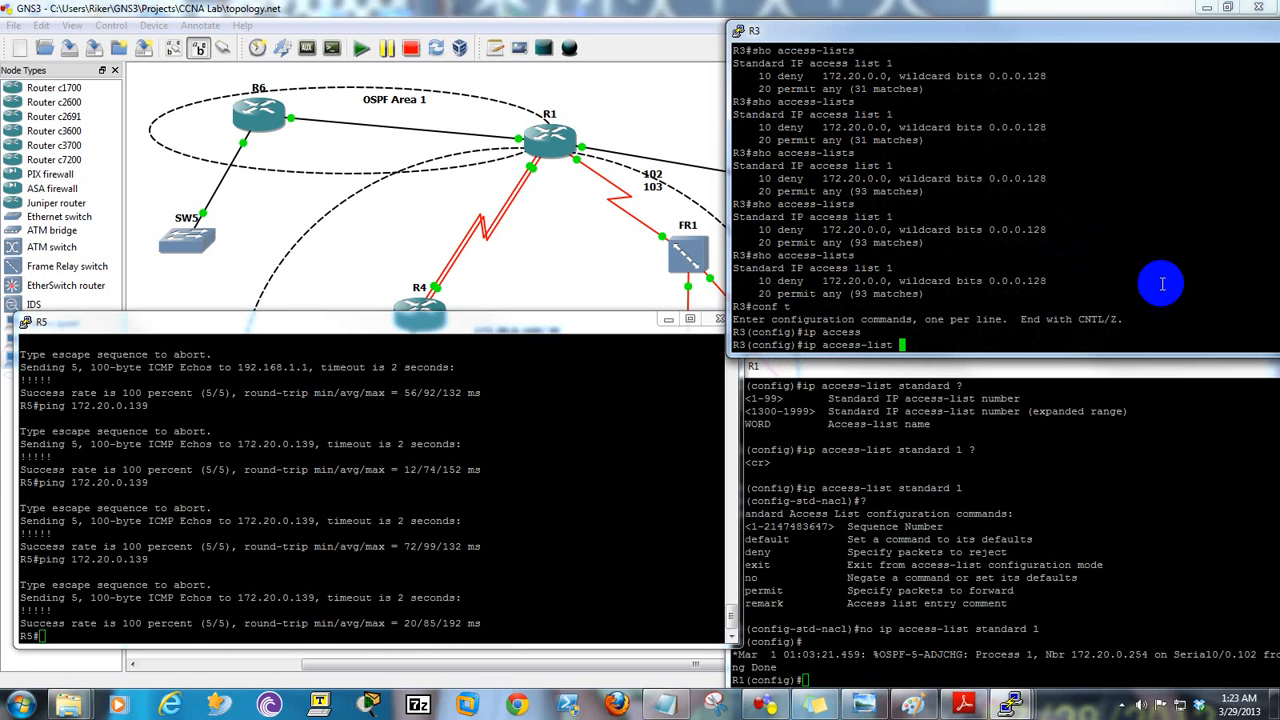
text(st)
key(Tab)
text(1)
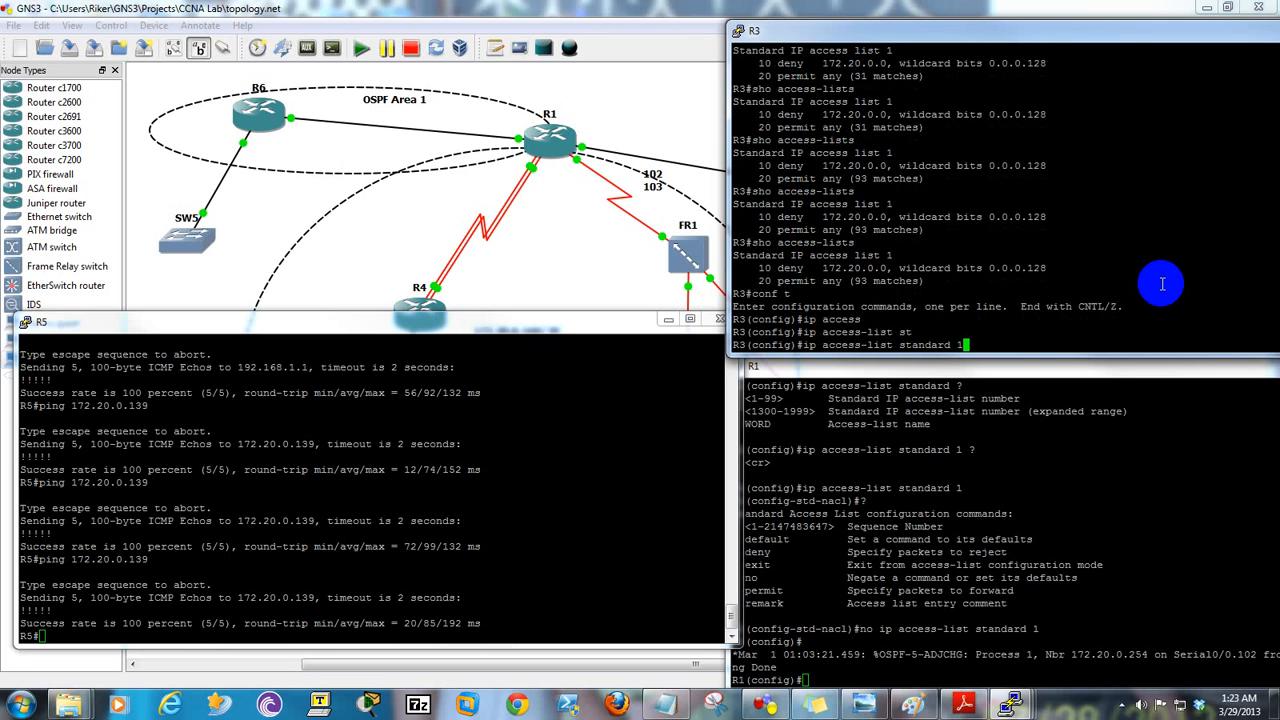
key(Return)
- Remove the deny 172.20.0.0 0.0.0.128 entry from access list 1 on R3
key(Up)
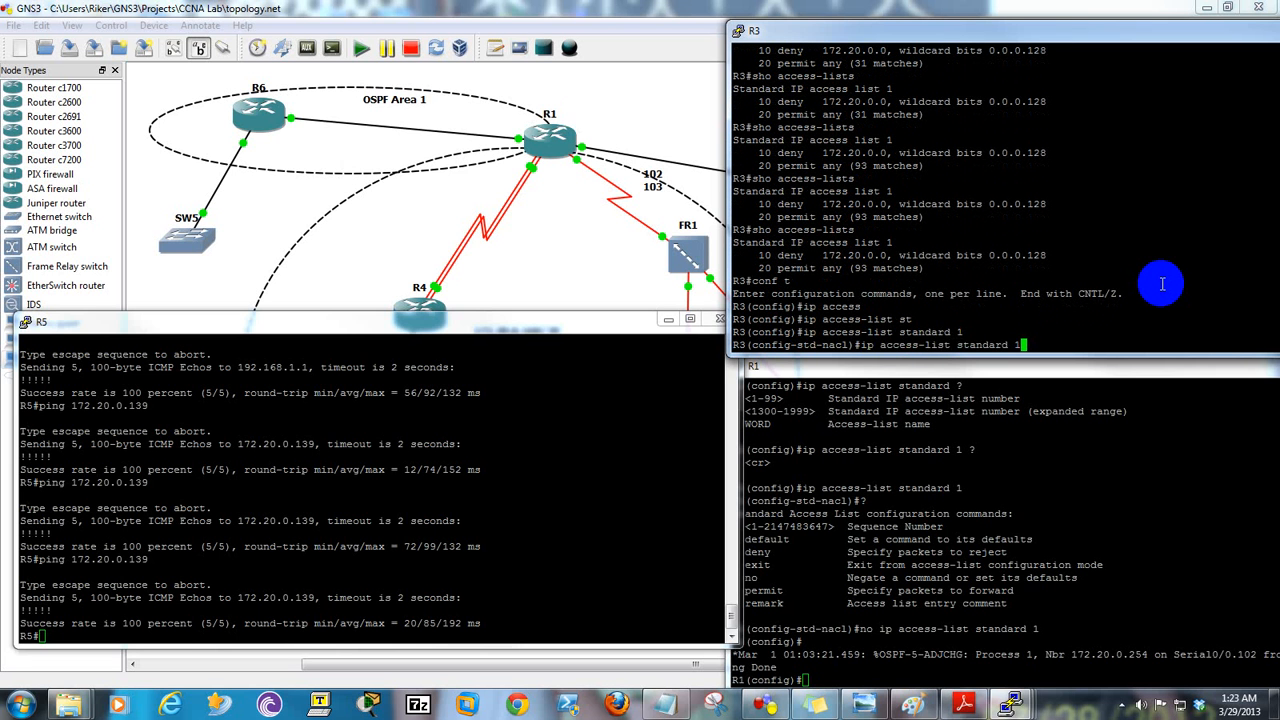
key(Up)
key(Up)
key(Up)
key(Up)
key(Up)
key(Up)
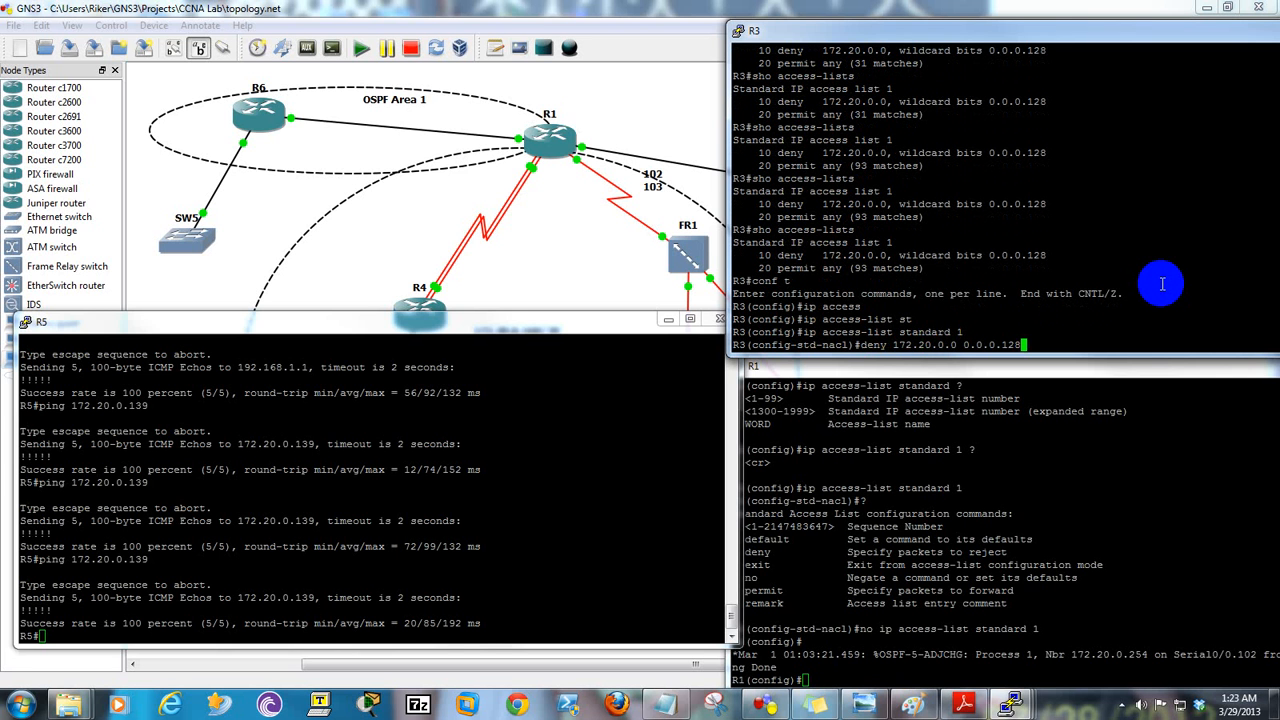
key(ctrl+a)
text(no)
key(Return)
- Add a deny entry for 172.20.0.0 with wildcard mask 0.0.0.127 to access list 1, without a sequence number
key(Up)
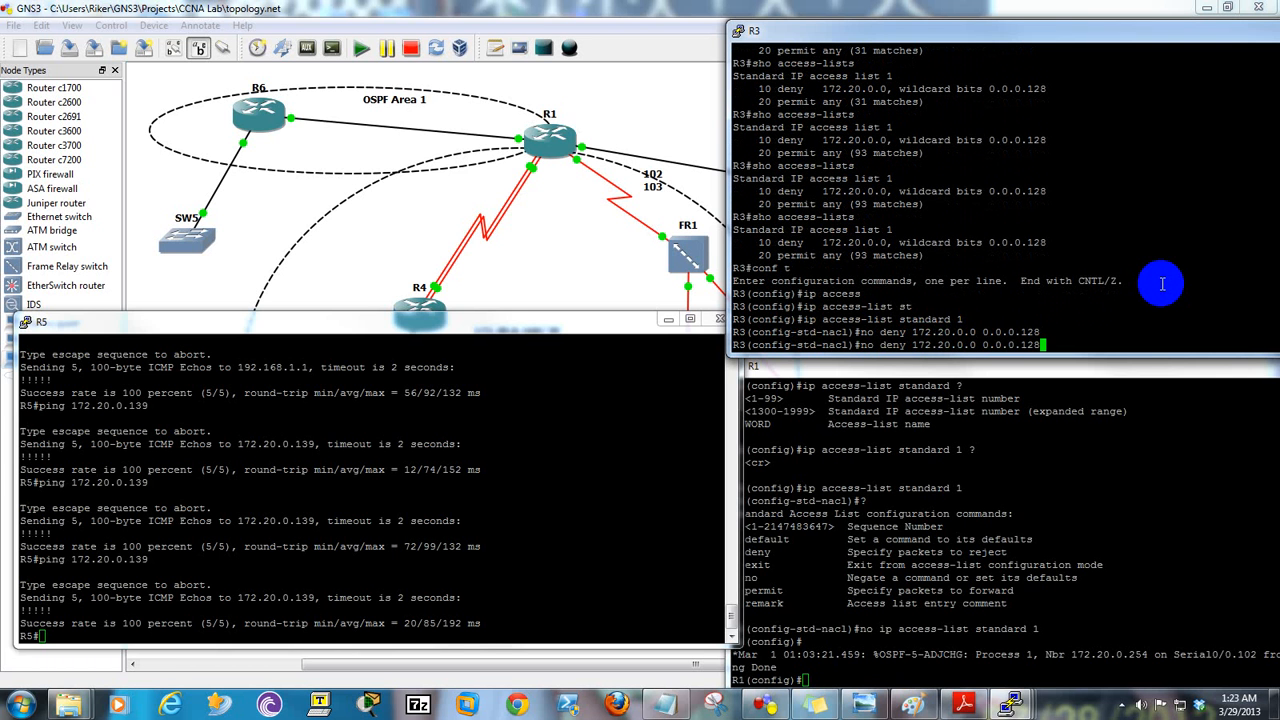
key(Up)
key(Up)
key(Up)
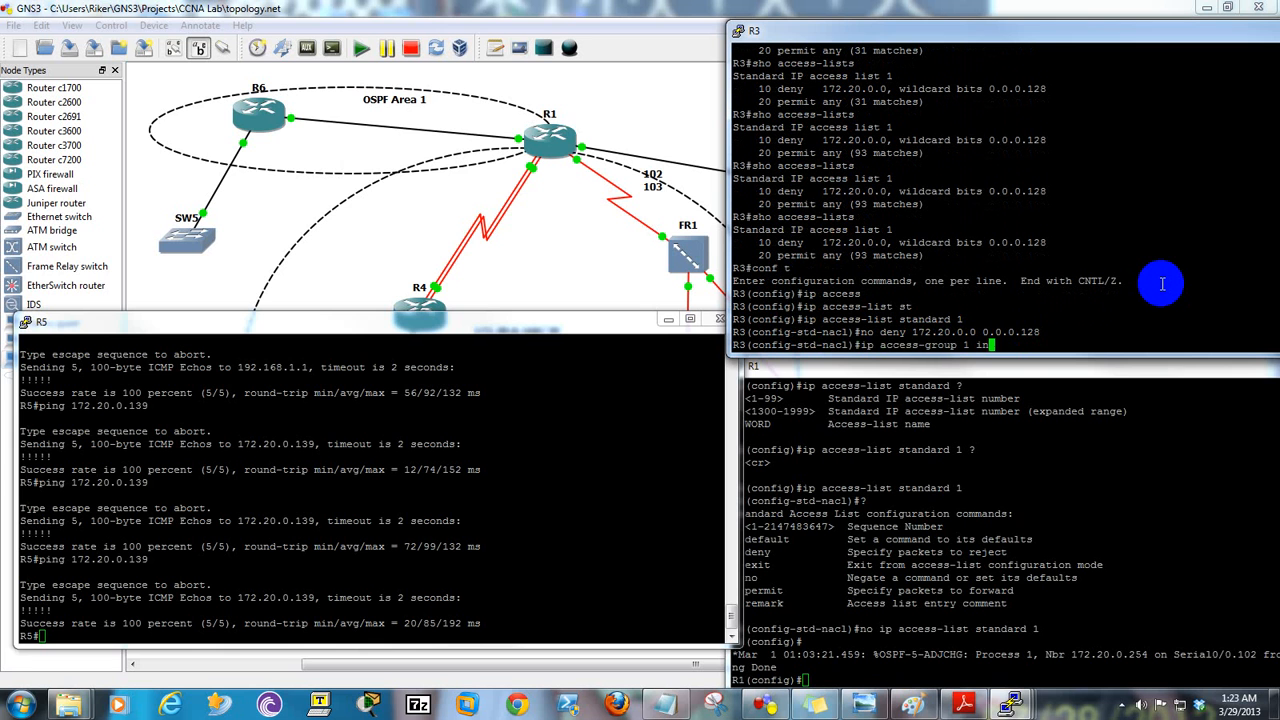
key(Up)
key(Up)
key(Up)
key(Up)
key(Up)
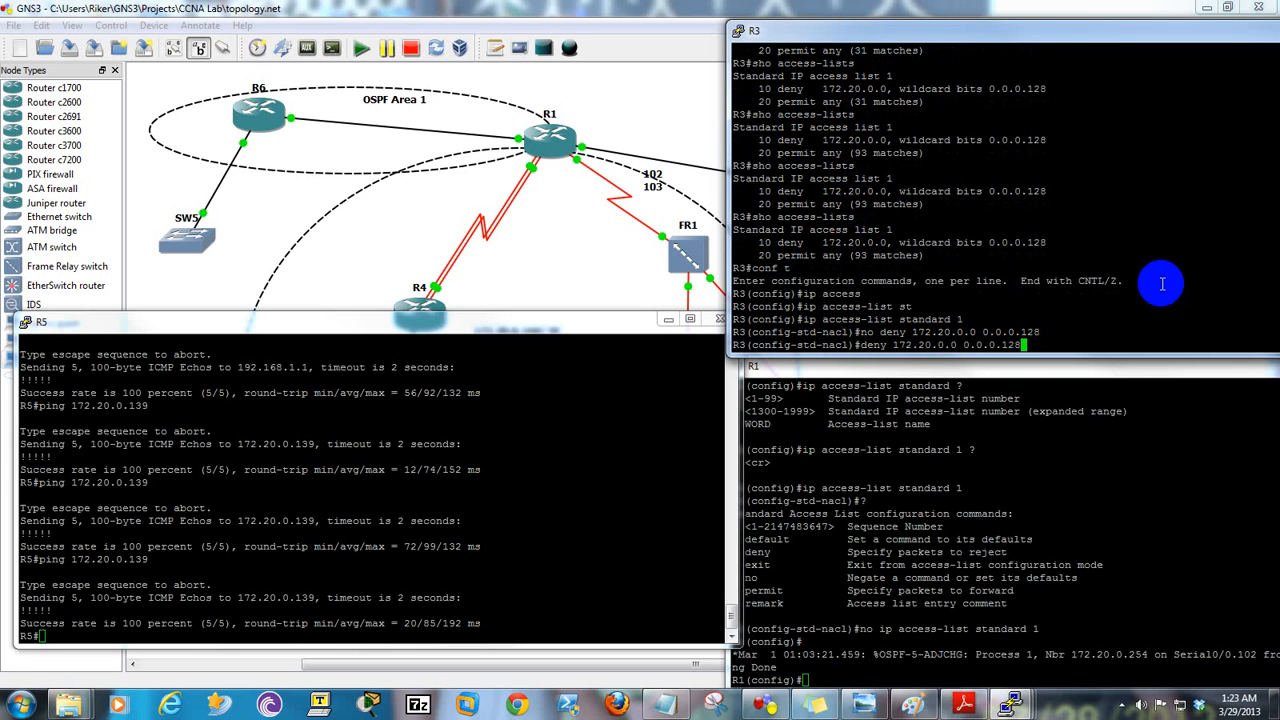
key(BackSpace)
text(7)
key(Return)
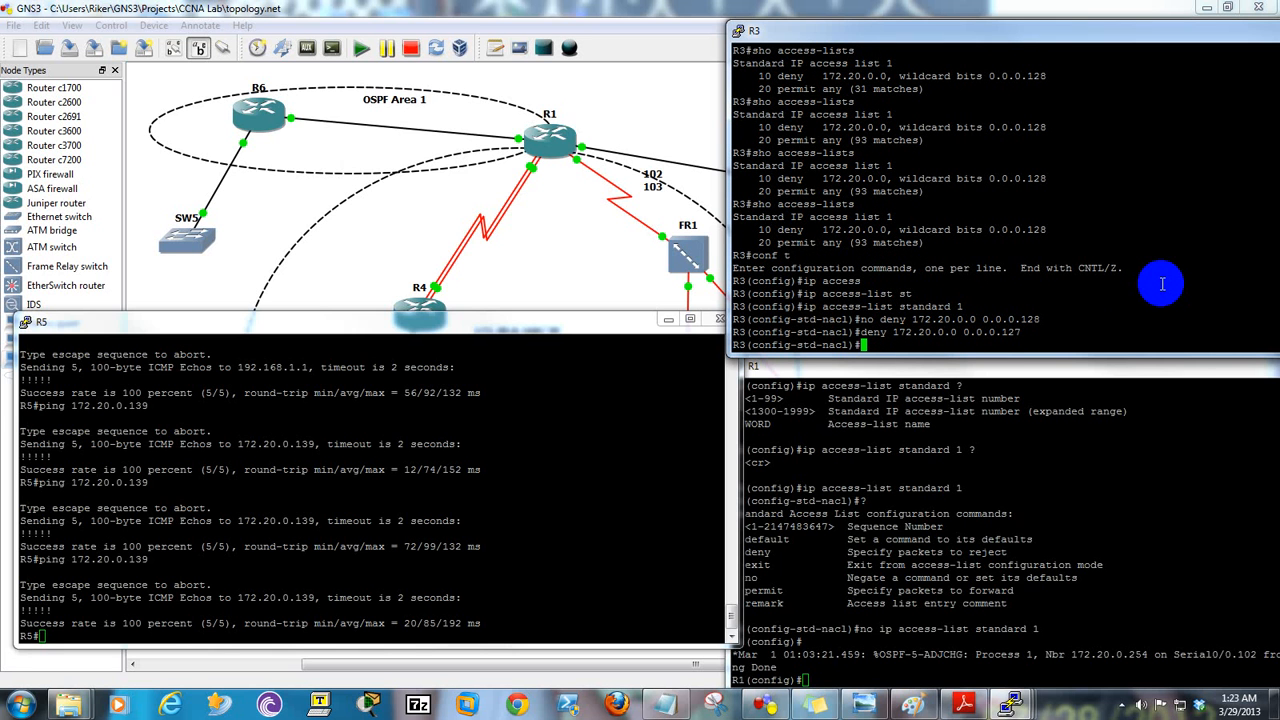
- Show the access lists from R3's configuration mode to check the order of list 1's entries
text(do sho access)
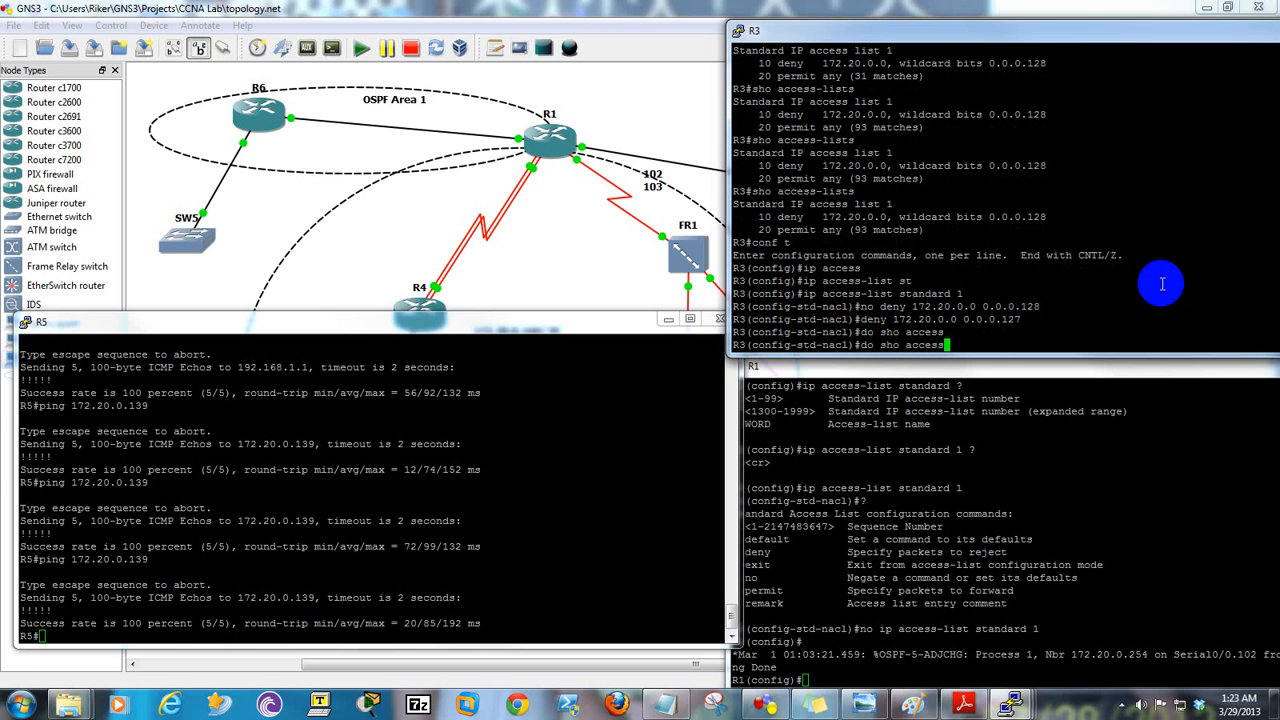
text(-l)
key(Tab)
key(Return)
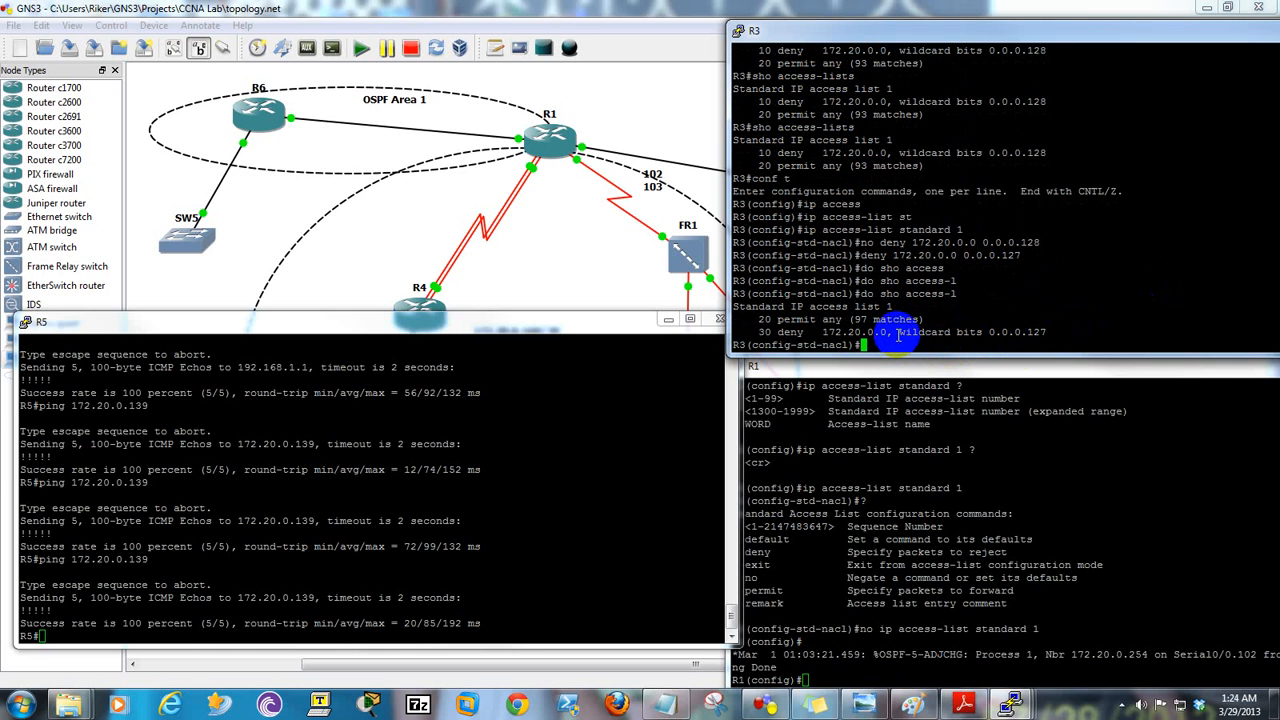
- Remove the deny 172.20.0.0 0.0.0.127 entry from access list 1
key(Up)
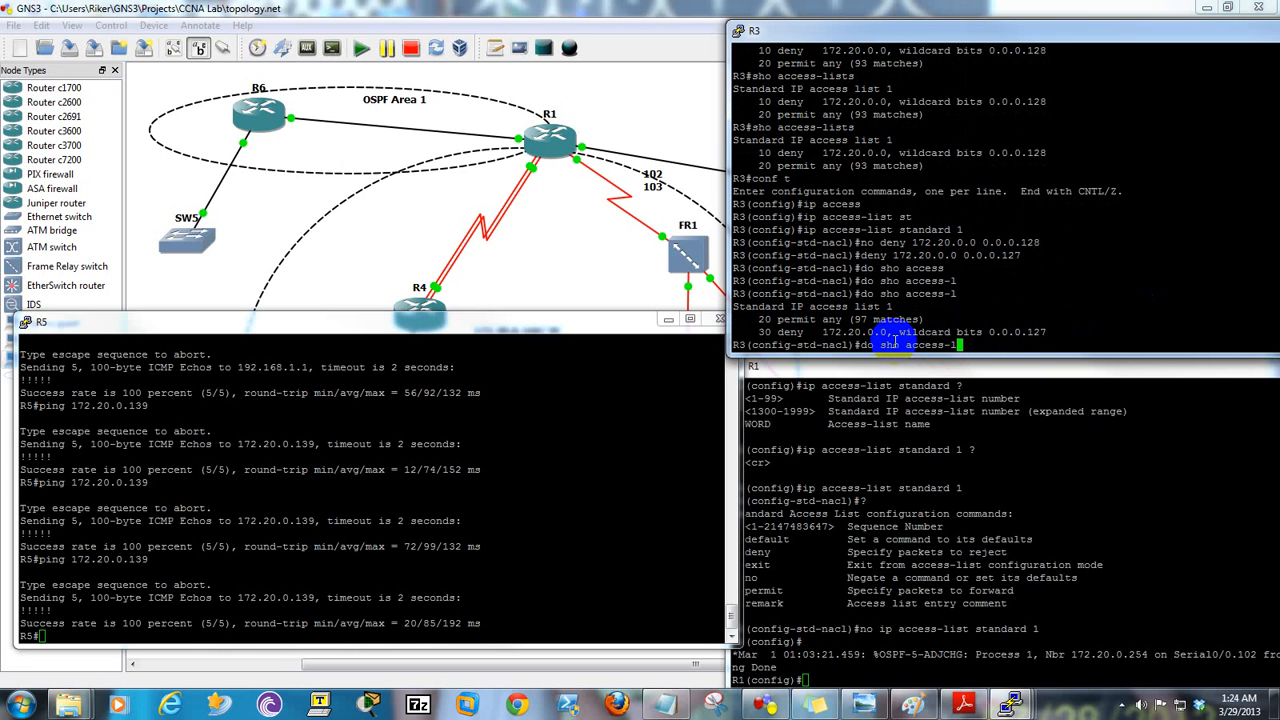
key(Up)
key(Up)
key(Up)
key(ctrl+a)
text(no)
key(Return)
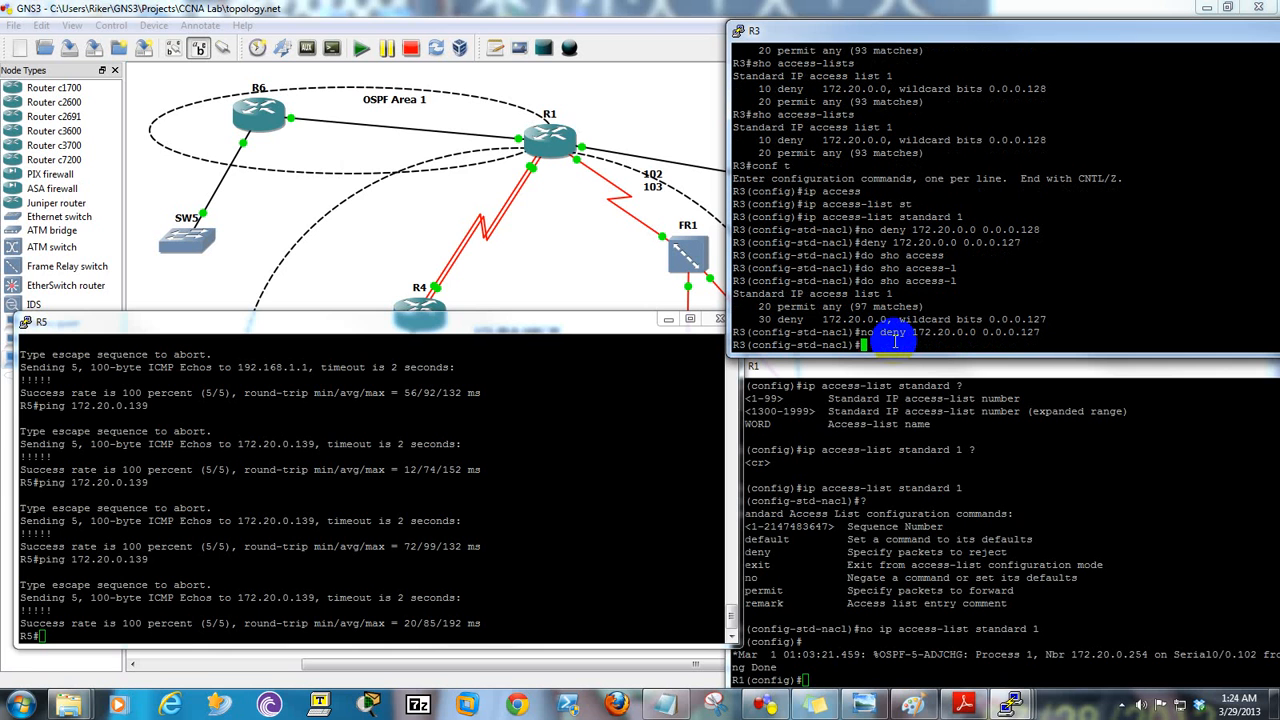
- Add deny 172.20.0.0 0.0.0.127 to access list 1 with sequence number 10, ahead of the permit any entry
key(Up)
key(Up)
key(Up)
key(Up)
key(Up)
key(ctrl+a)
key(Left)
text(10)
key(Return)
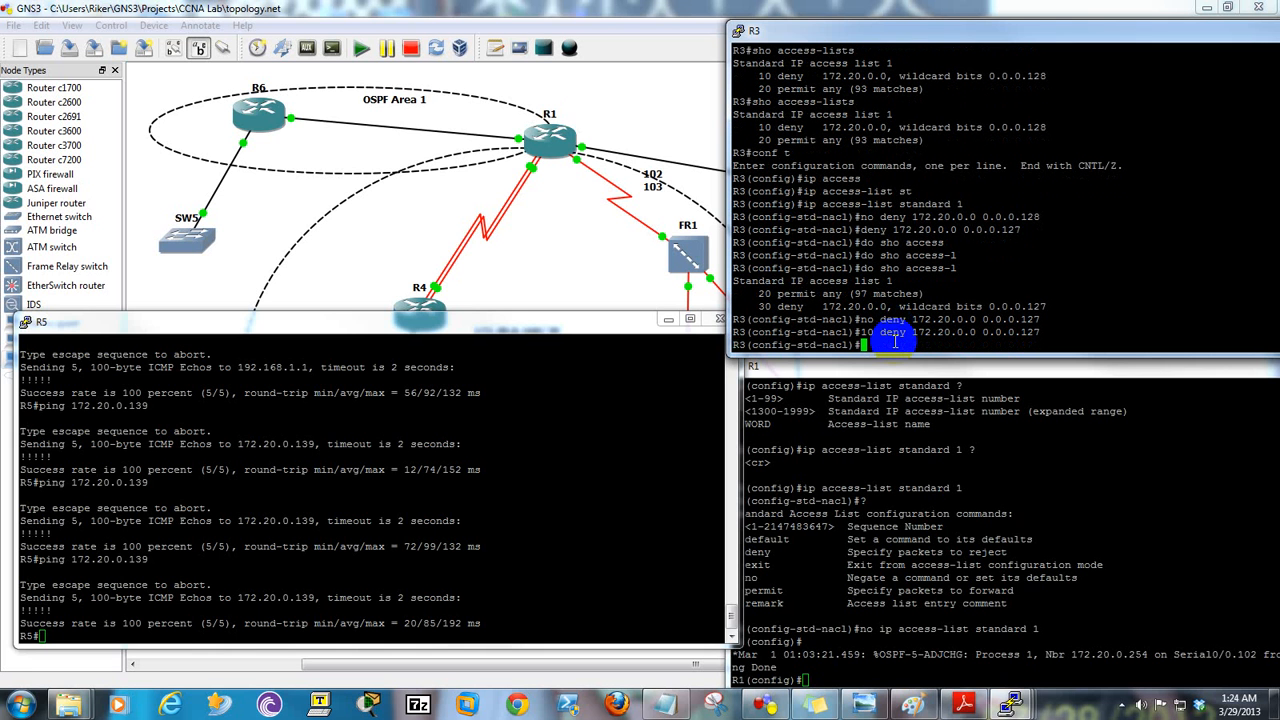
- Show R3's access lists again to verify the position of the numbered deny entry
key(Up)
key(Up)
key(Up)
key(Return)
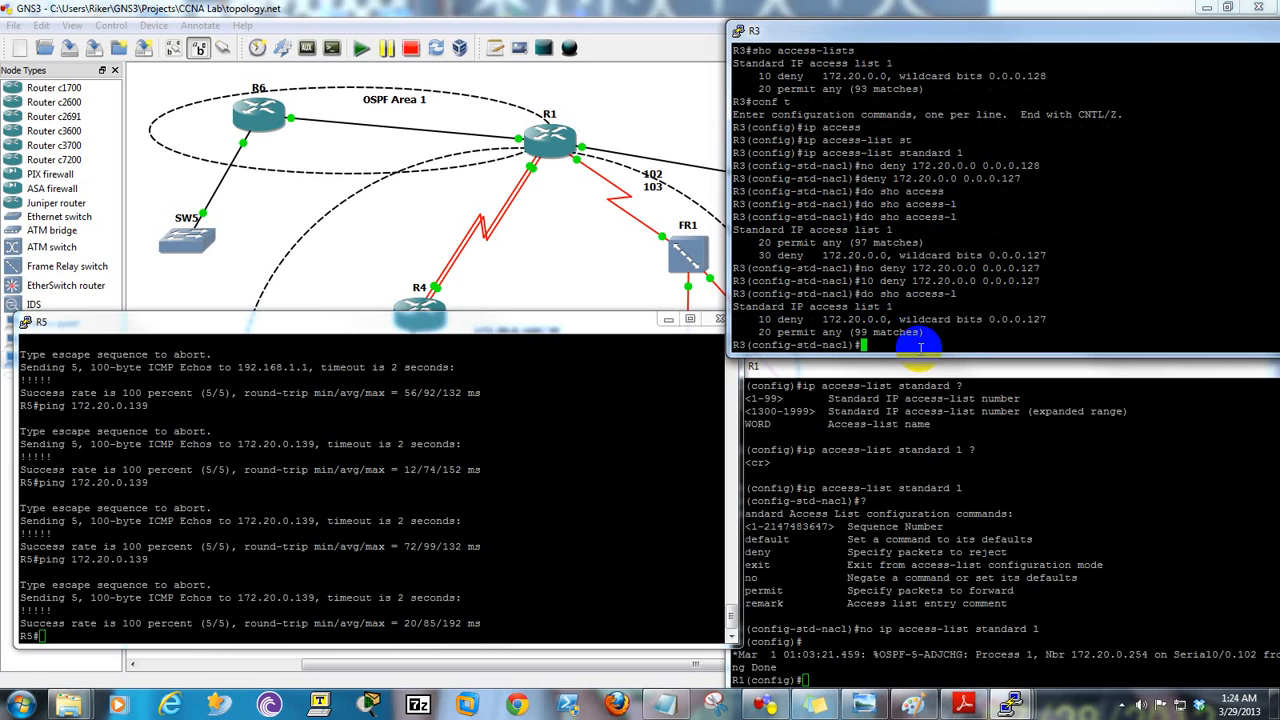
- Ping 172.20.0.139 from R5 to test the corrected deny entry
click(330, 632)
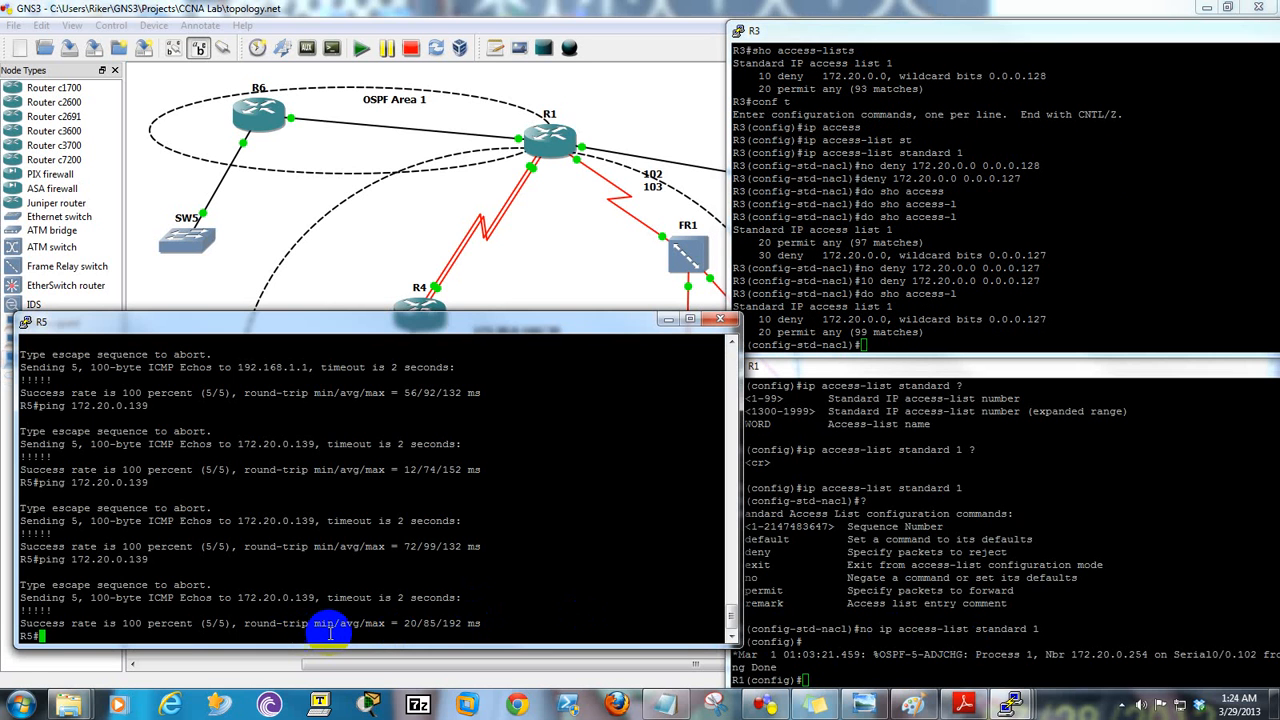
key(Up)
key(Return)
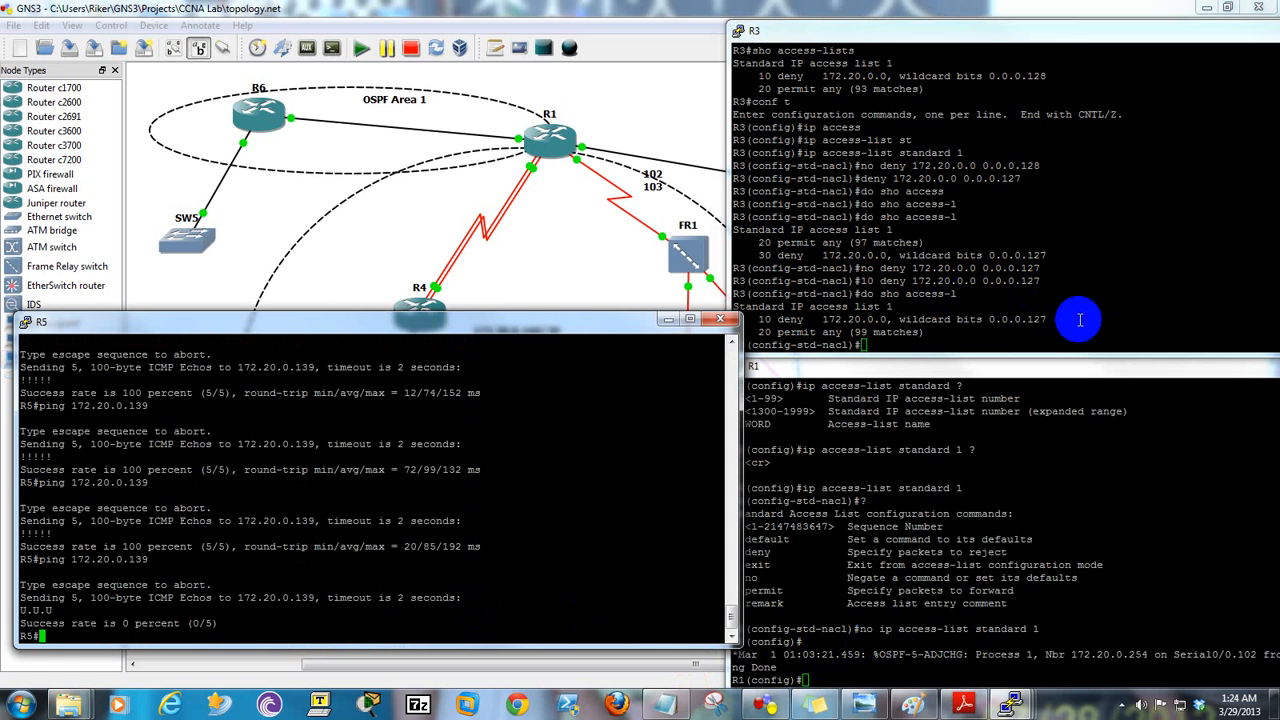
key(Up)
- Show R3's access lists twice from configuration mode to check the match counters of the corrected deny entry
click(1058, 333)
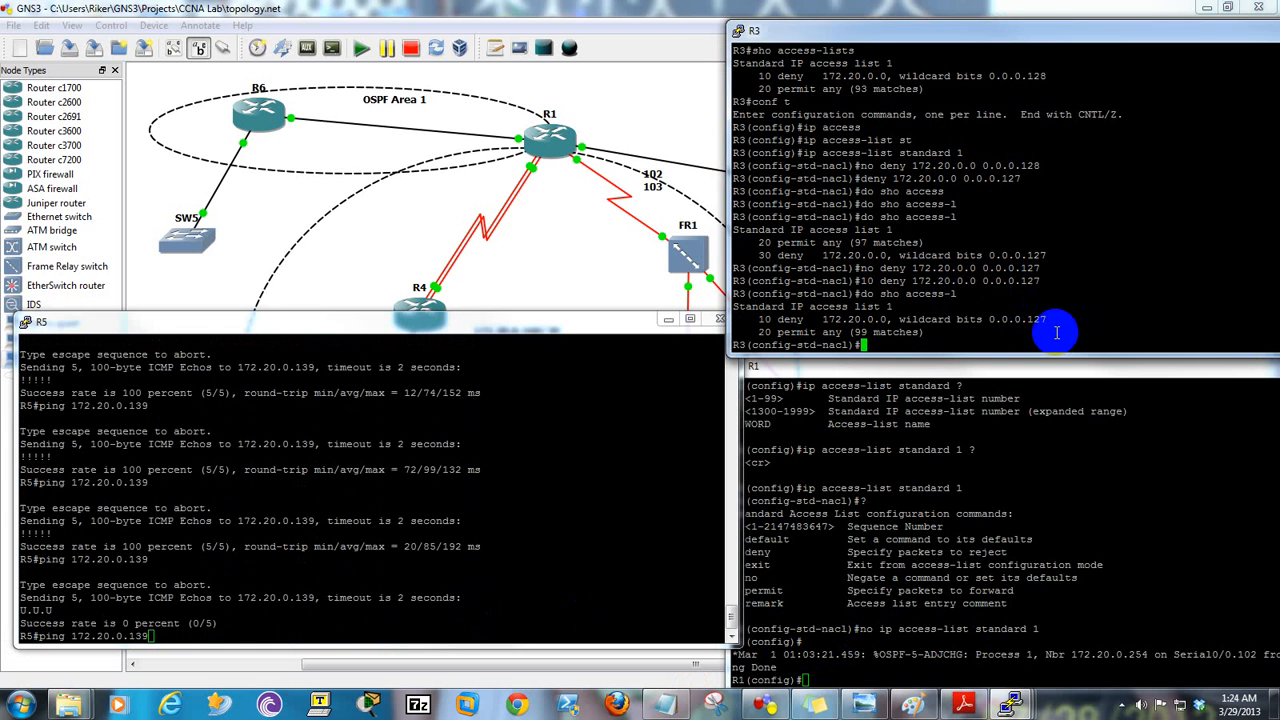
key(Up)
key(Return)
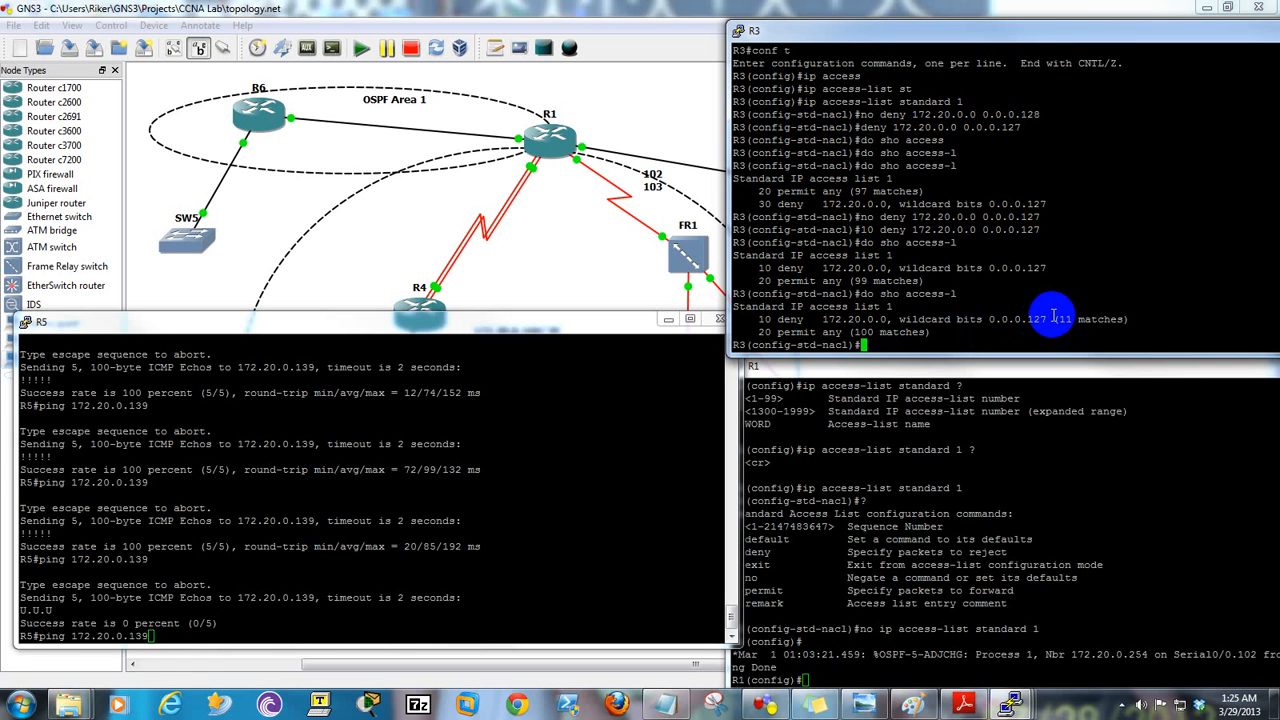
key(Up)
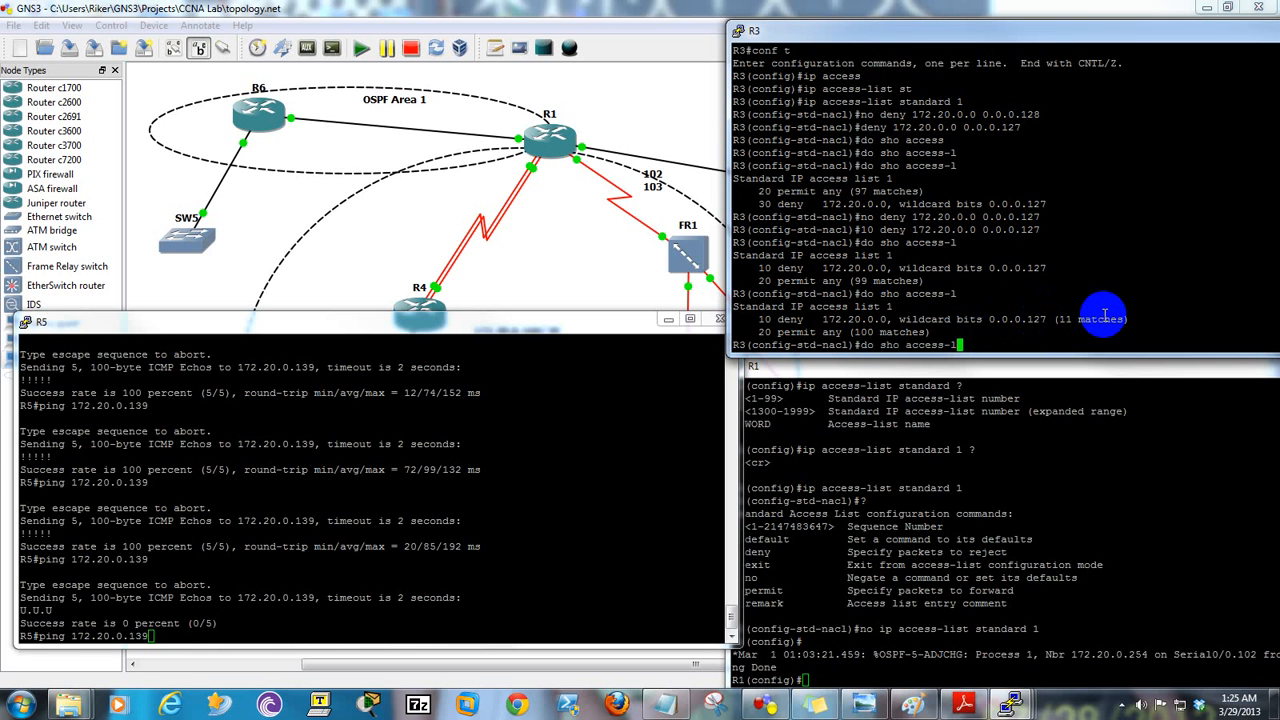
key(Return)
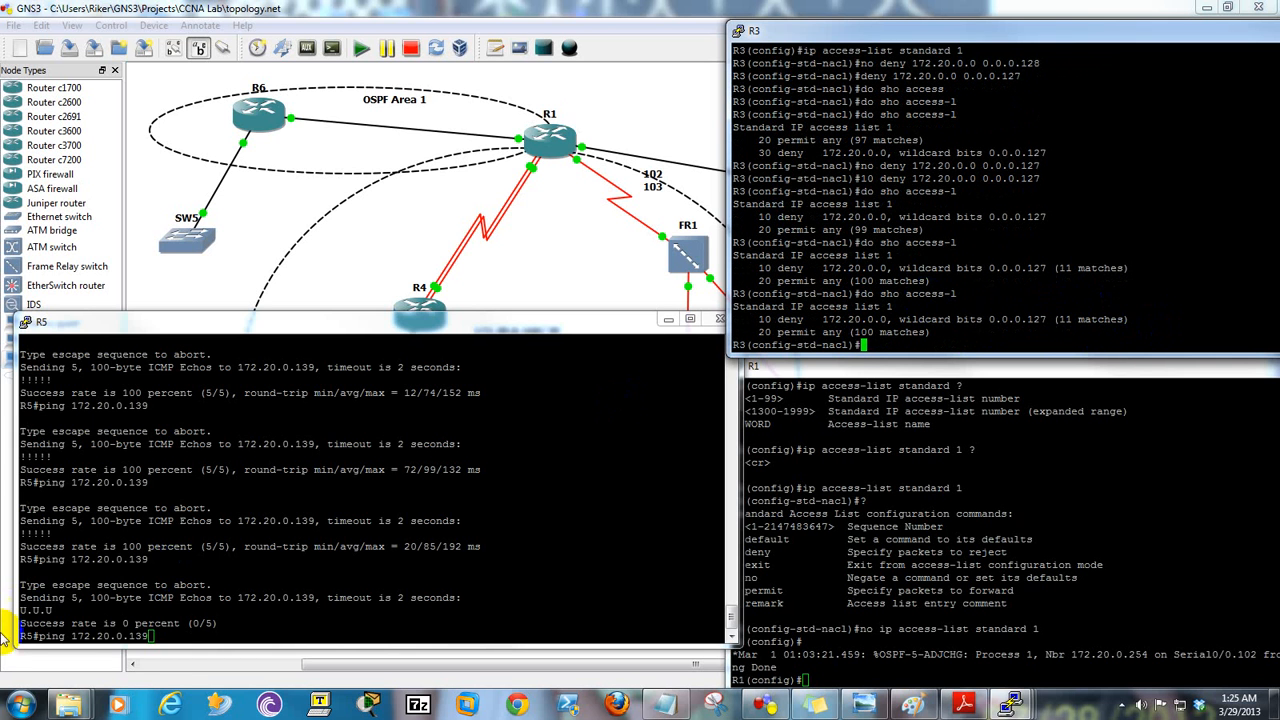
- Ping 172.20.0.139 from R5 again and show R3's access lists three times to watch the deny entry's match counter
click(165, 628)
key(Return)
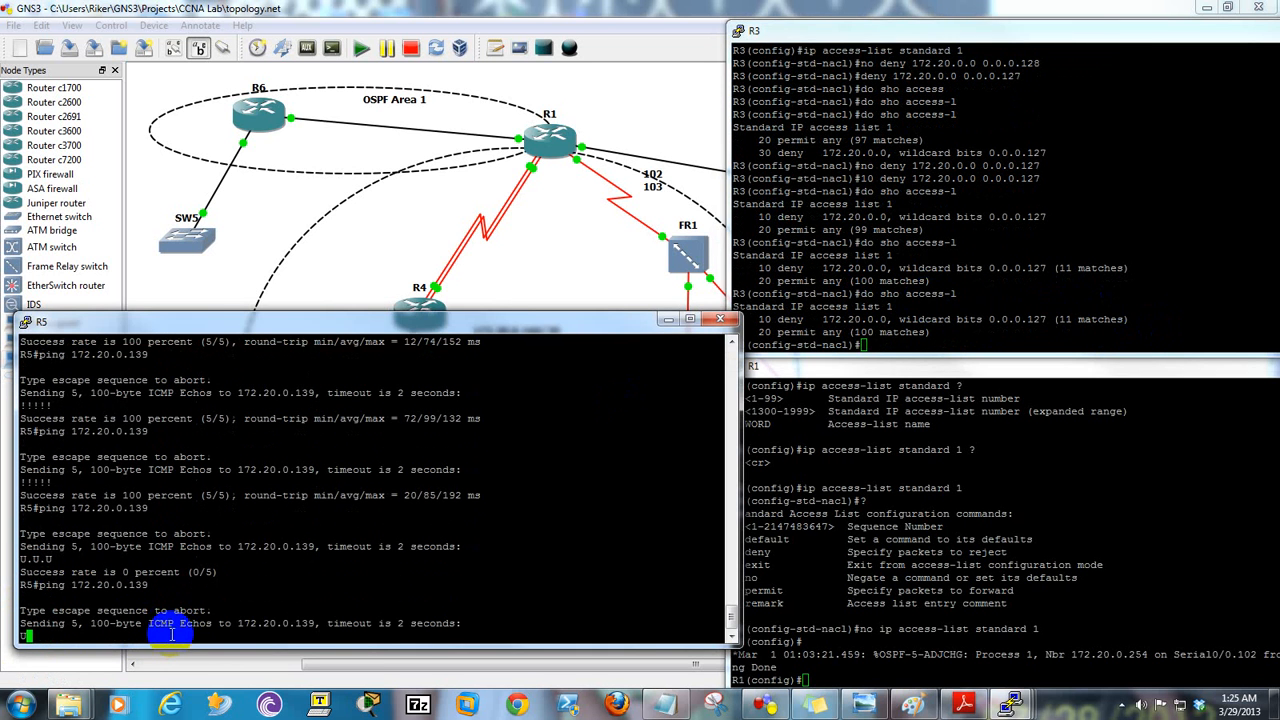
click(942, 334)
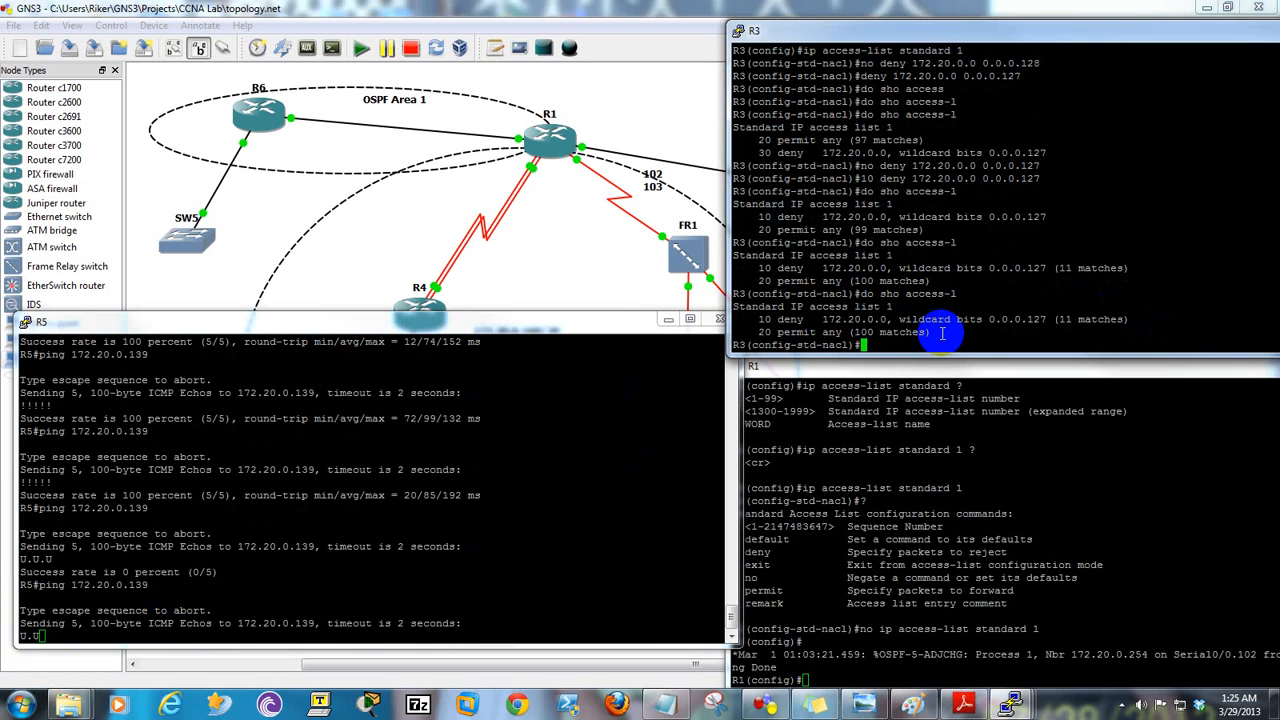
key(Up)
key(Return)
key(Up)
key(Return)
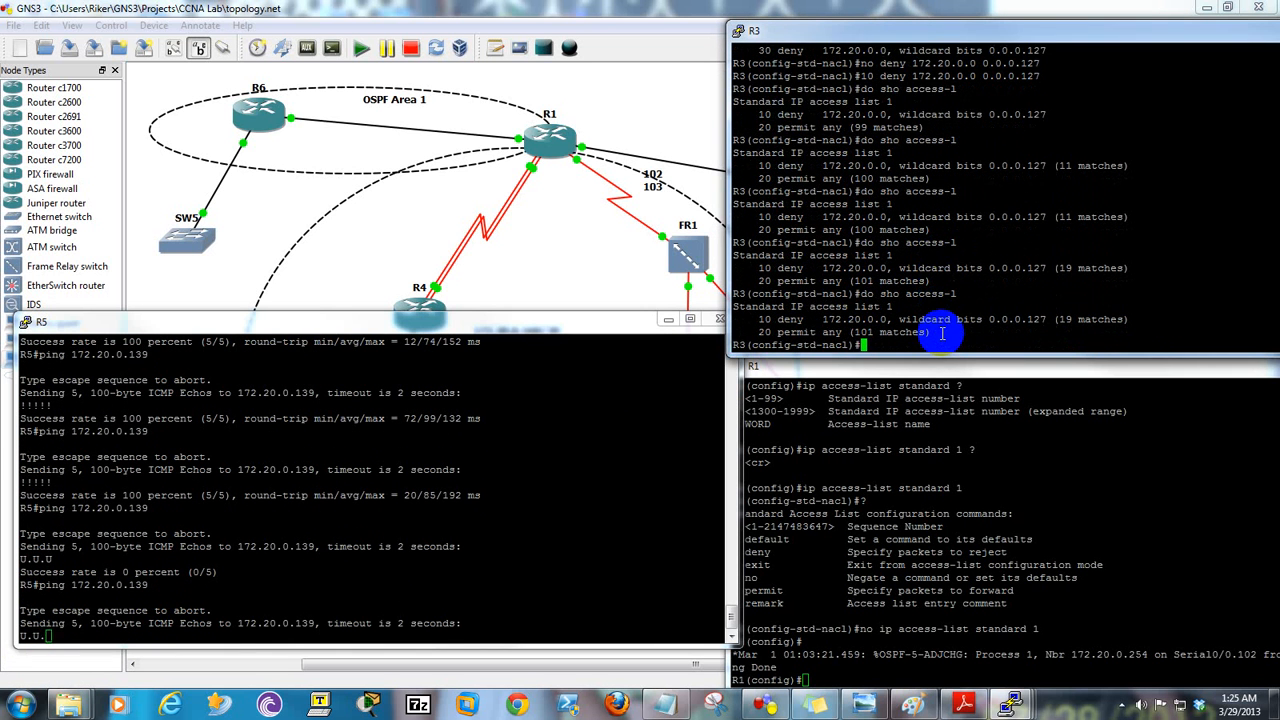
key(Up)
key(Return)
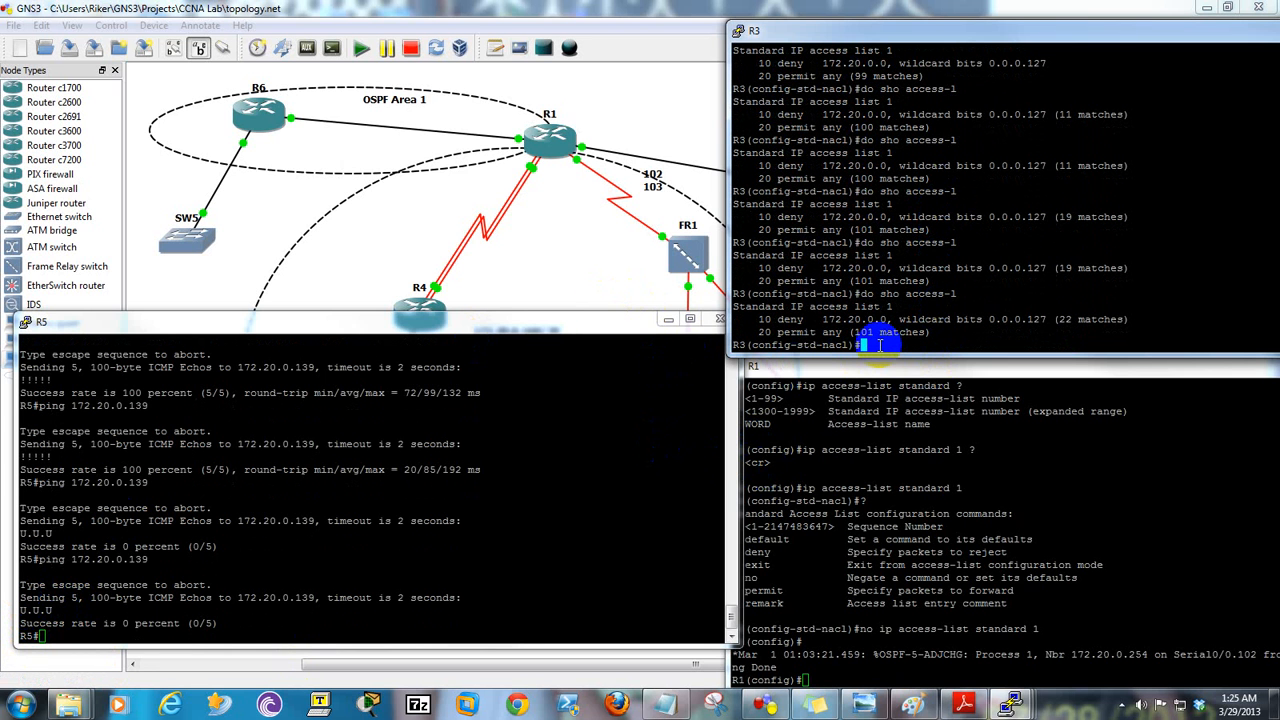
key(Up)
key(Up)
key(ctrl+a)
key(Right)
key(Right)
key(BackSpace)
key(BackSpace)
text(0)
key(BackSpace)
text(no)
key(ctrl+e)
key(ctrl+a)
key(Delete)
key(Delete)
key(Delete)
key(ctrl+e)
key(ctrl+u)
- Remove inbound access group 1 from R3's subinterface s0/0.301
text(int s0/0.301)
key(Return)
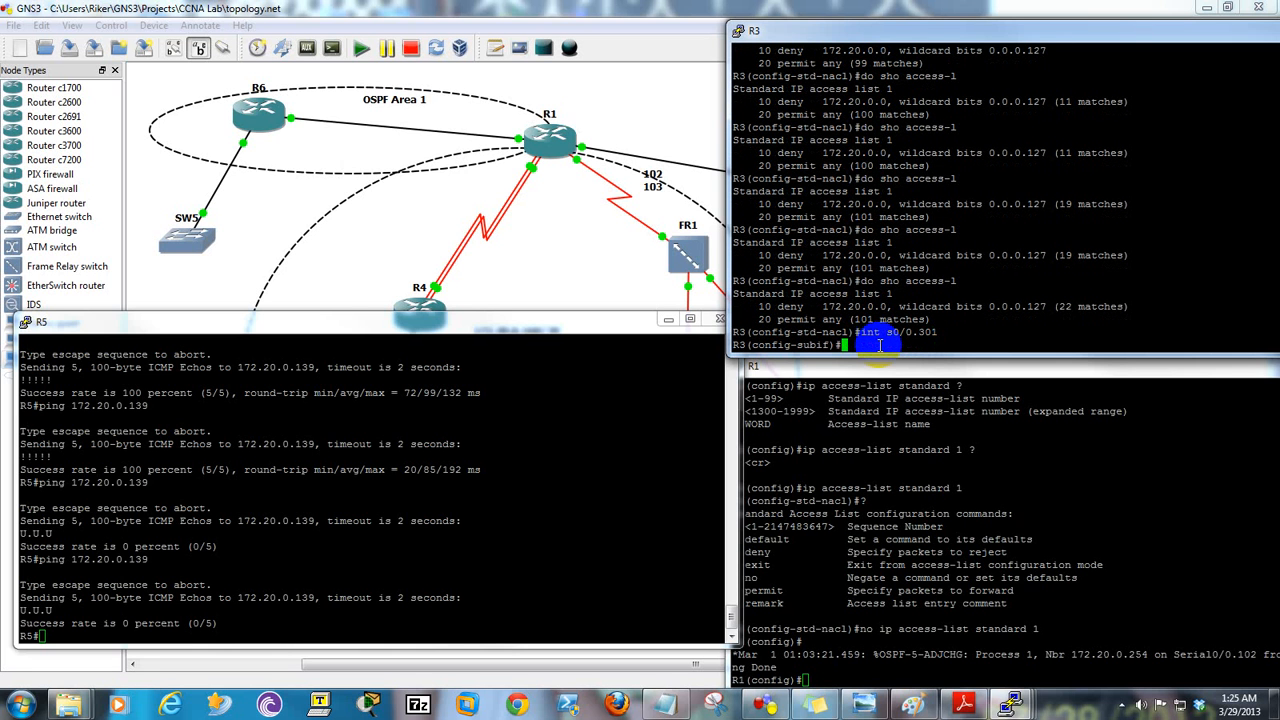
text(no deny 172.20.0.0 0.0.0.127)
key(Up)
key(Up)
key(Up)
key(Up)
key(Up)
key(Up)
key(ctrl+a)
text(no)
key(Return)
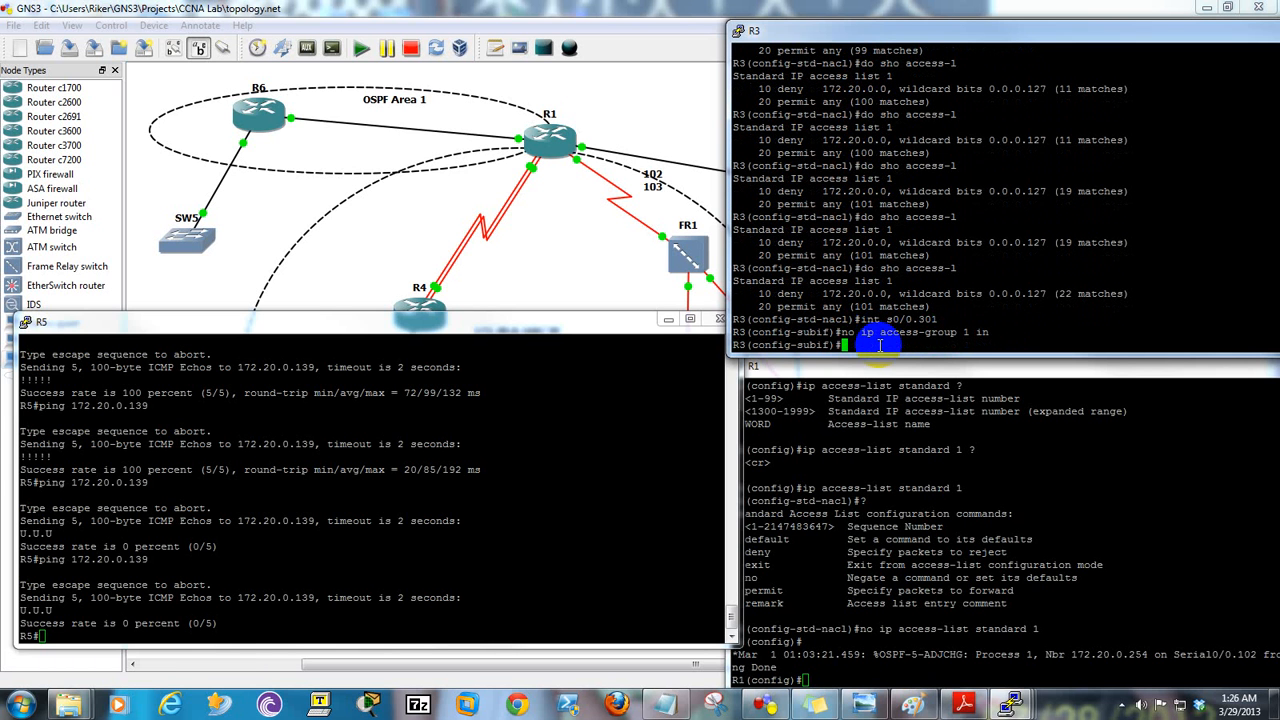
- Delete standard access list 1 from R3's configuration
text(10 deny 172.20.0.0 0.0.0.127)
key(Up)
key(Up)
key(Up)
key(Up)
key(Up)
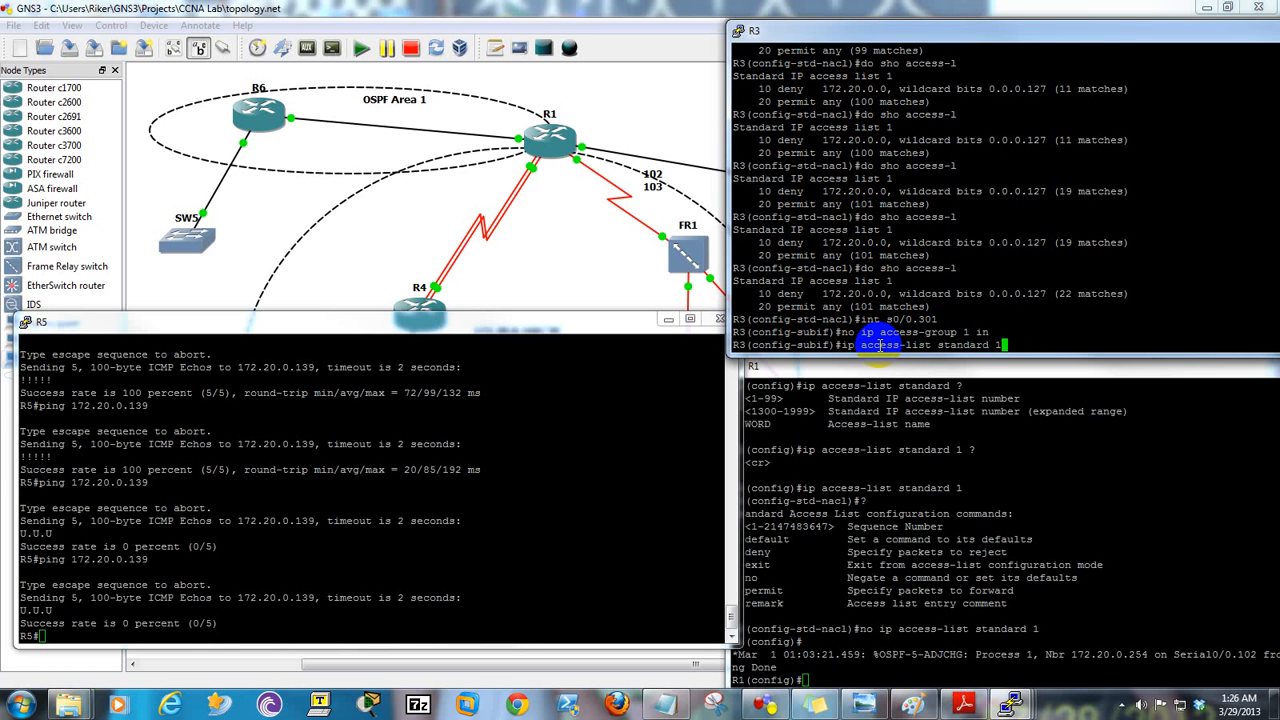
key(ctrl+a)
text(no)
key(Return)
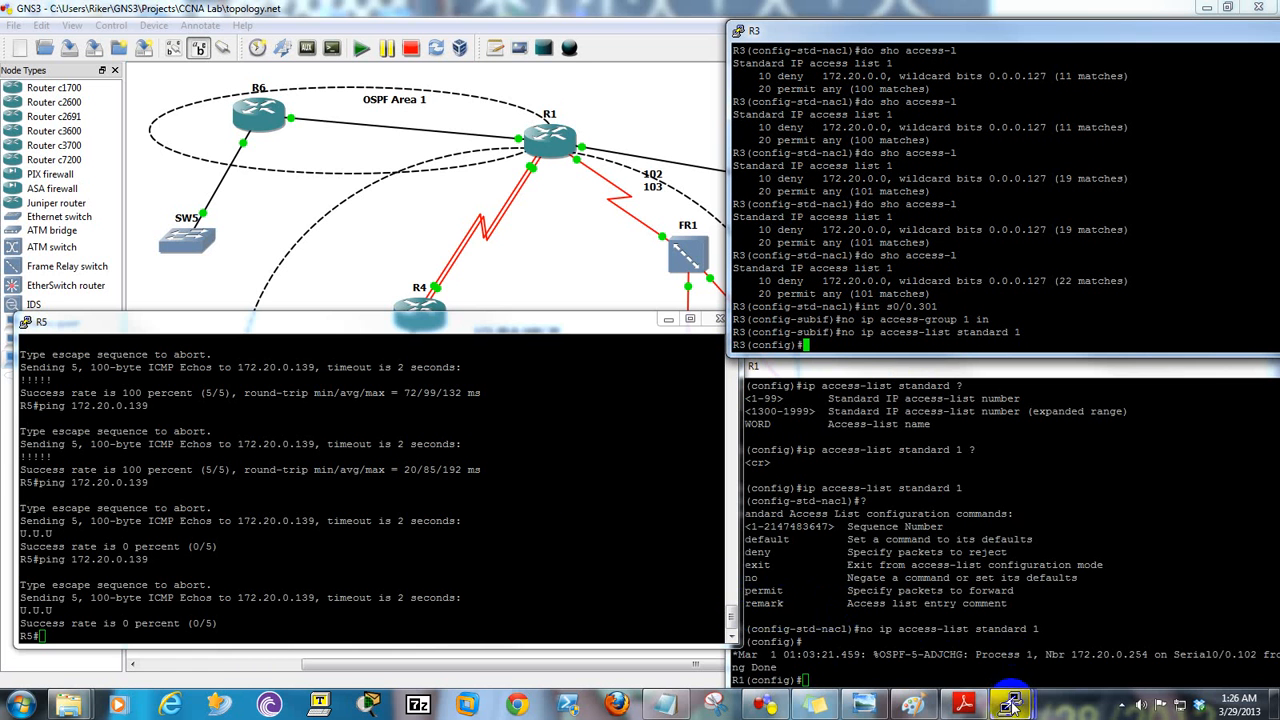
- Bring R4's console forward and place it beside R5's console, over R1's console
mouse_move(1012, 705)
click(983, 647)
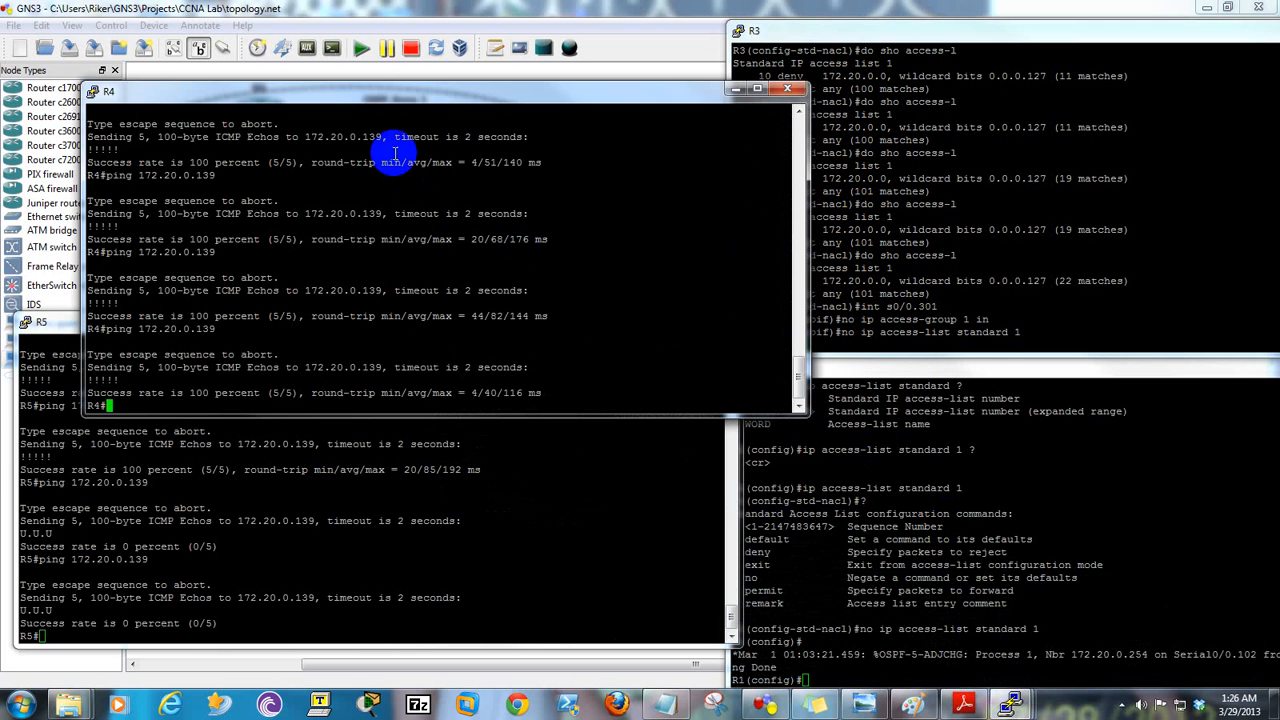
double_click(404, 99)
drag(645, 10, 917, 303)
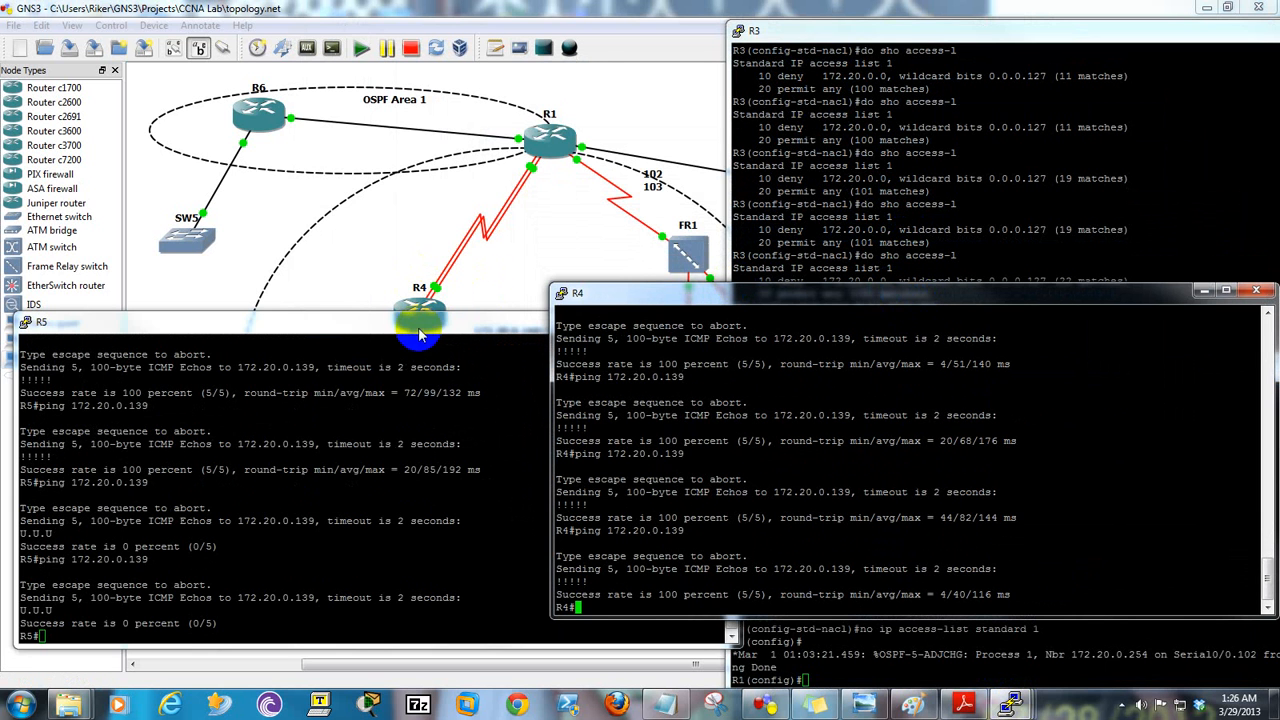
- Ping 172.20.0.139 from R4 using f0/0 as the source interface
key(Up)
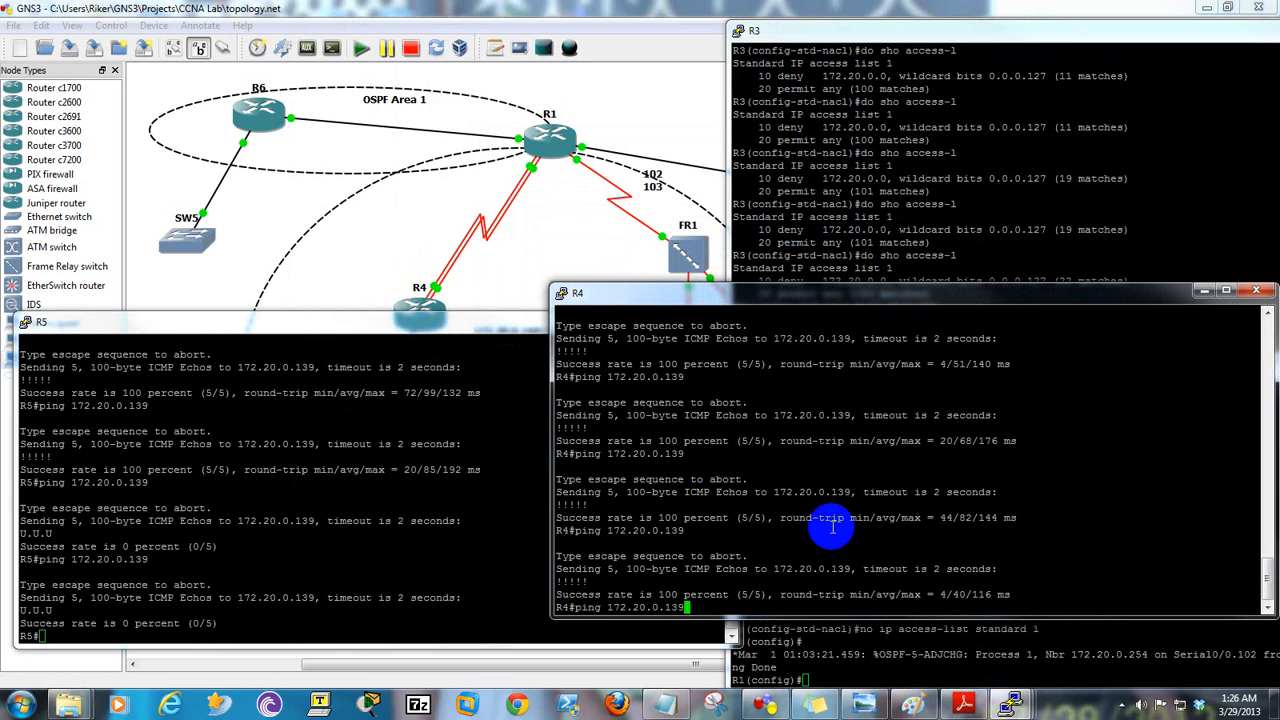
text(sou)
key(Tab)
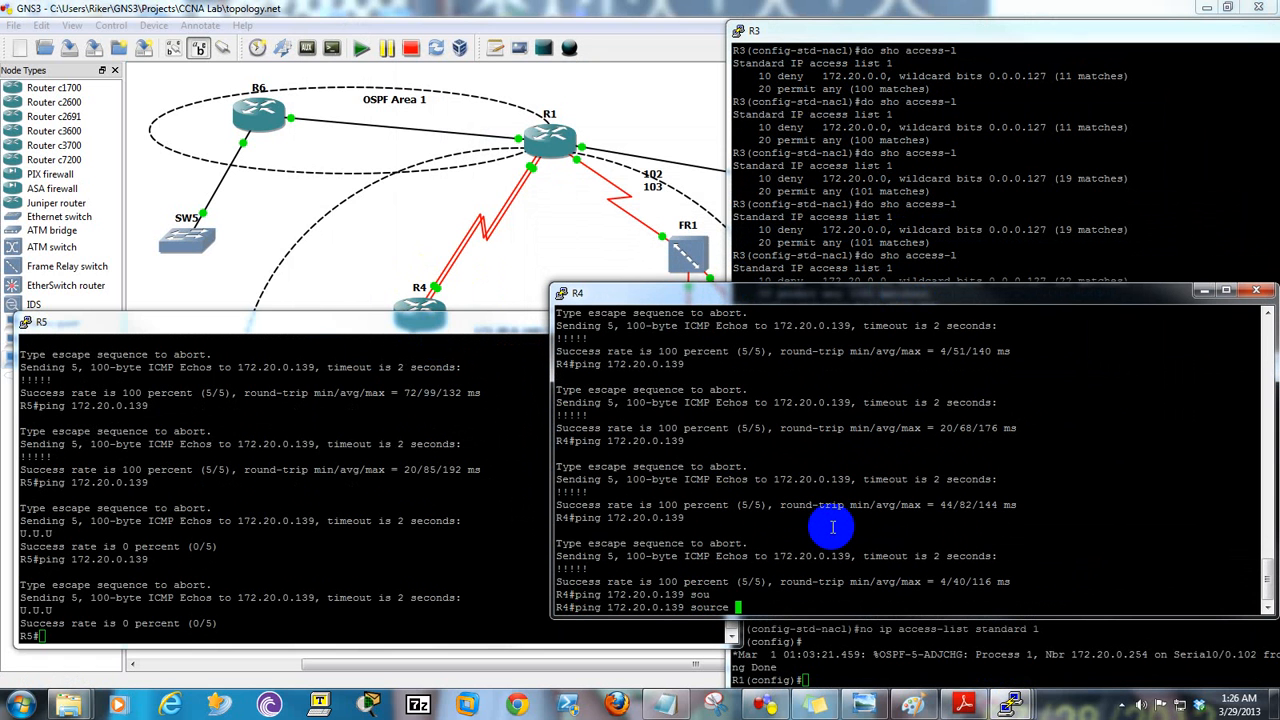
text(f0/0)
key(Return)
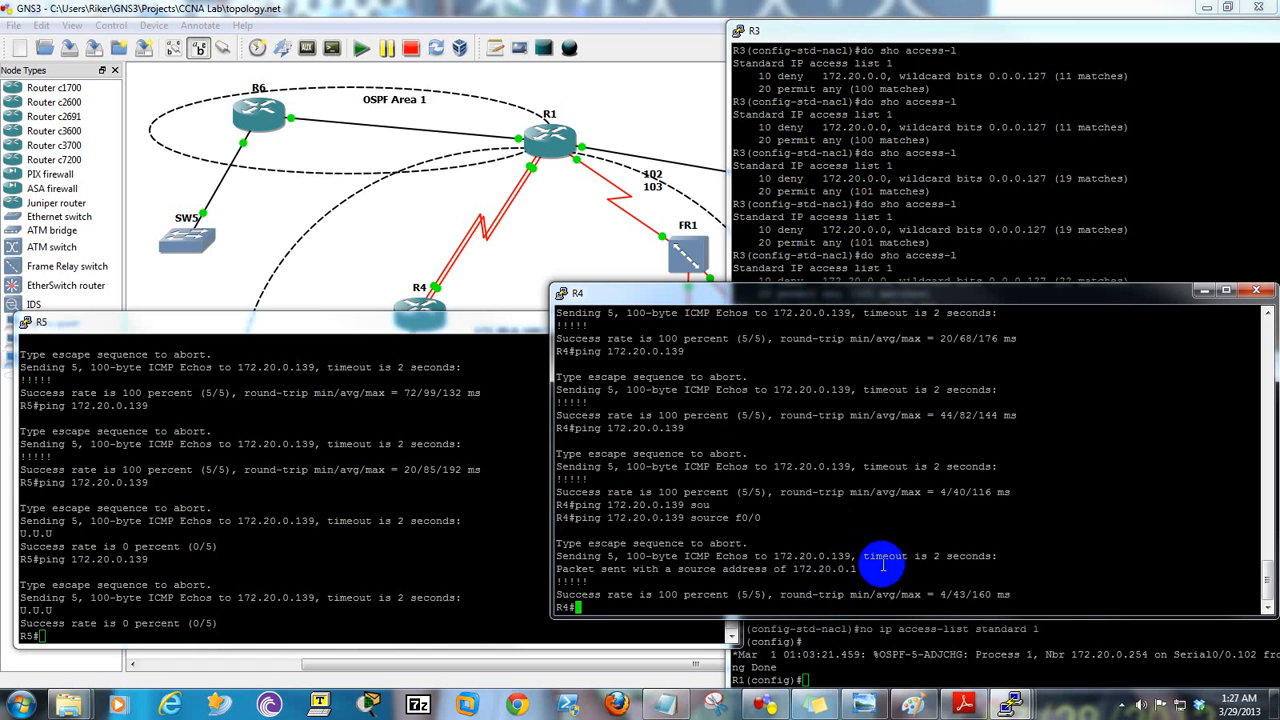
- Enter global configuration mode on R4 and try to create extended IP access list 1
click(815, 204)
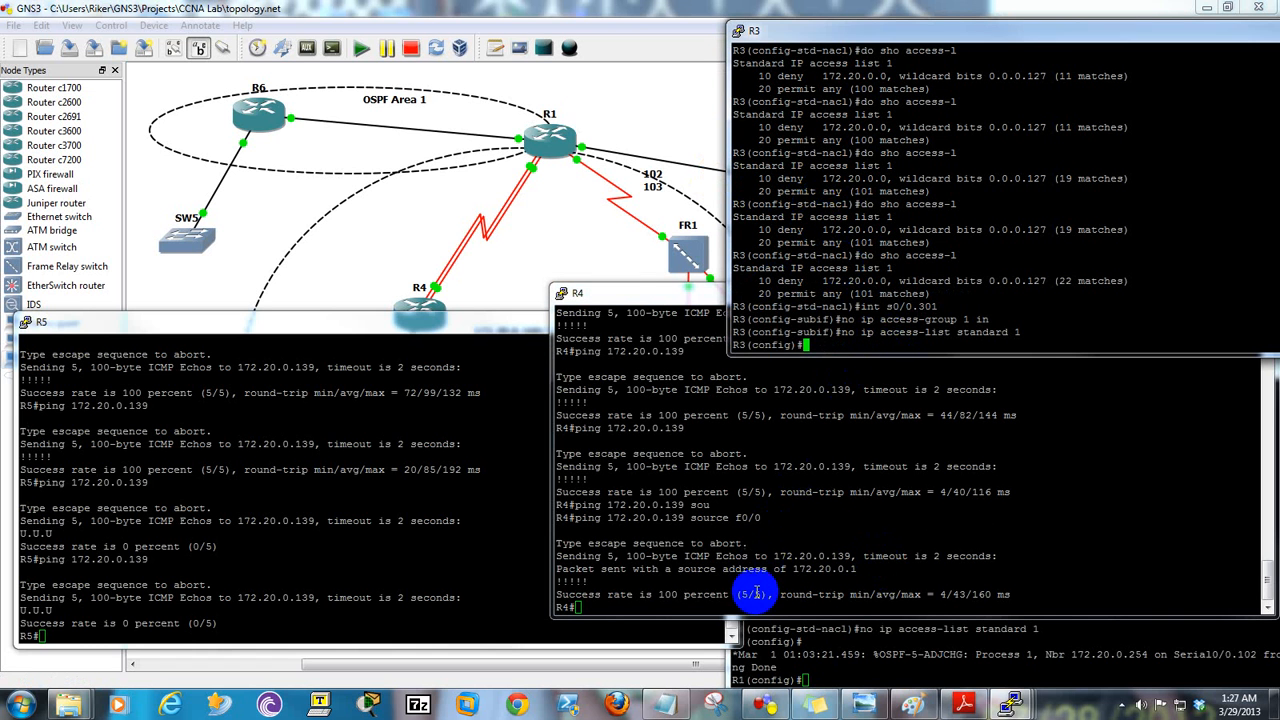
click(755, 598)
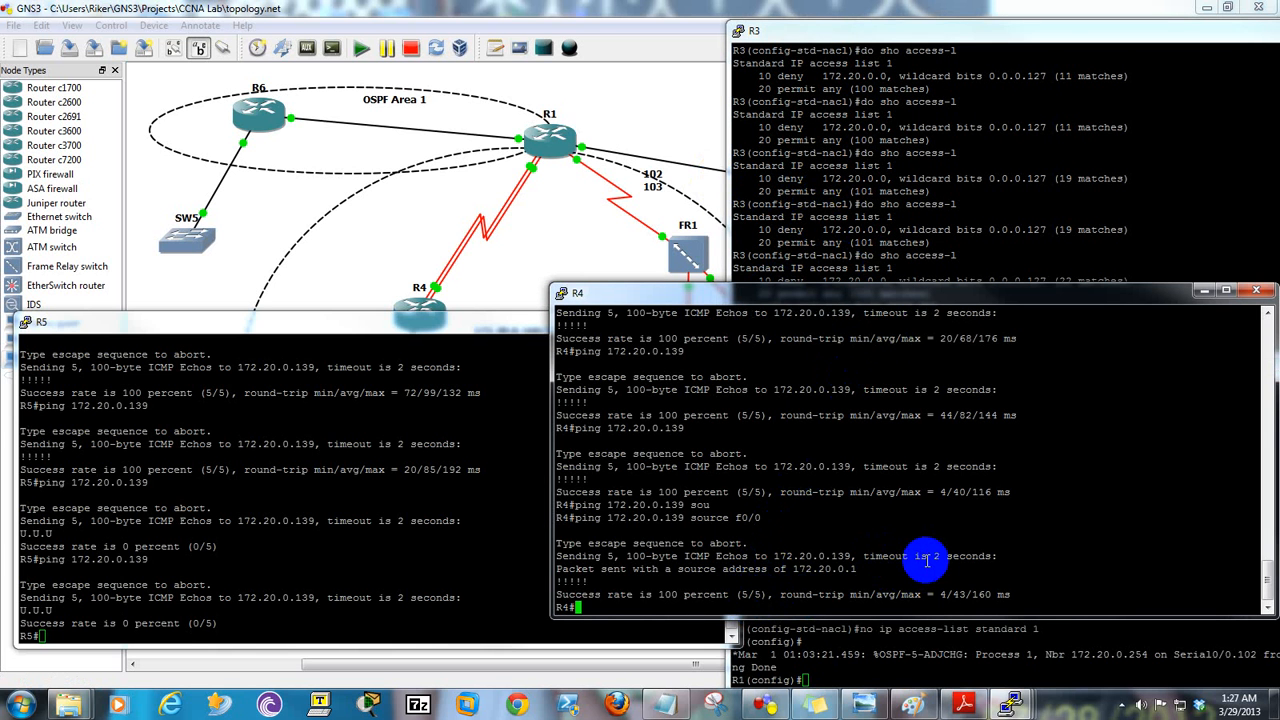
text(t)
key(Return)
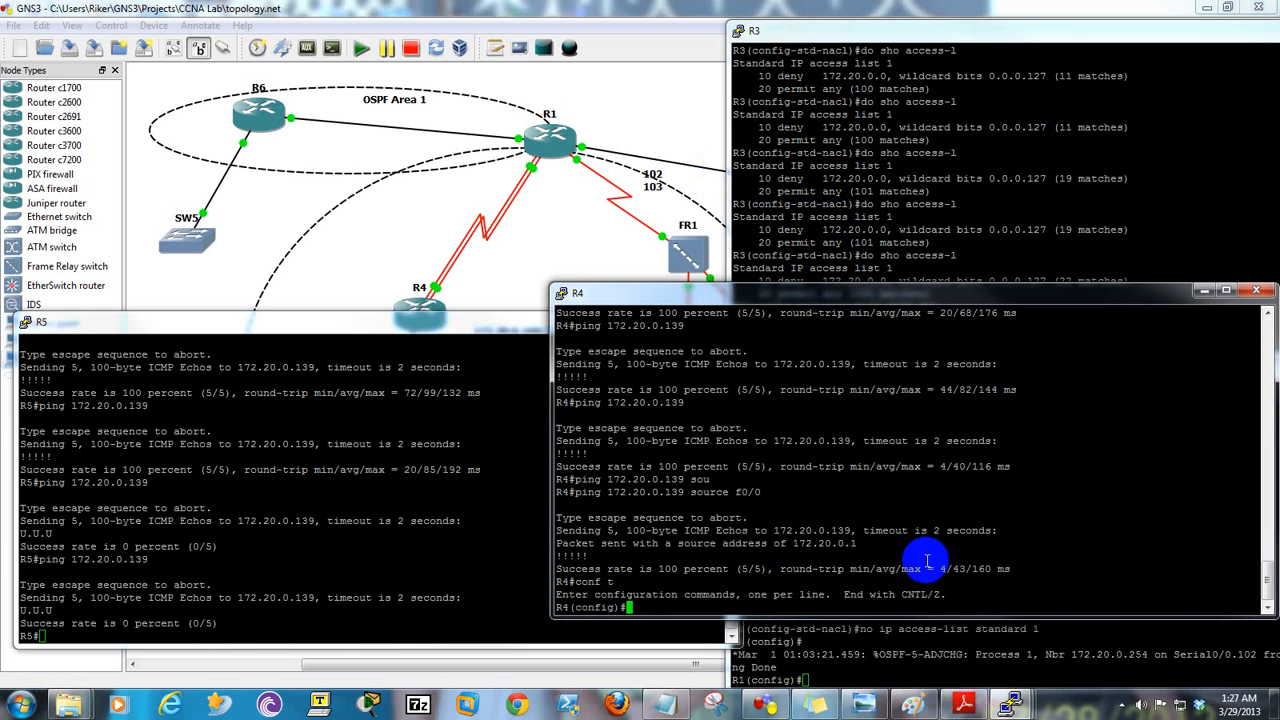
text(ip acces)
key(Tab)
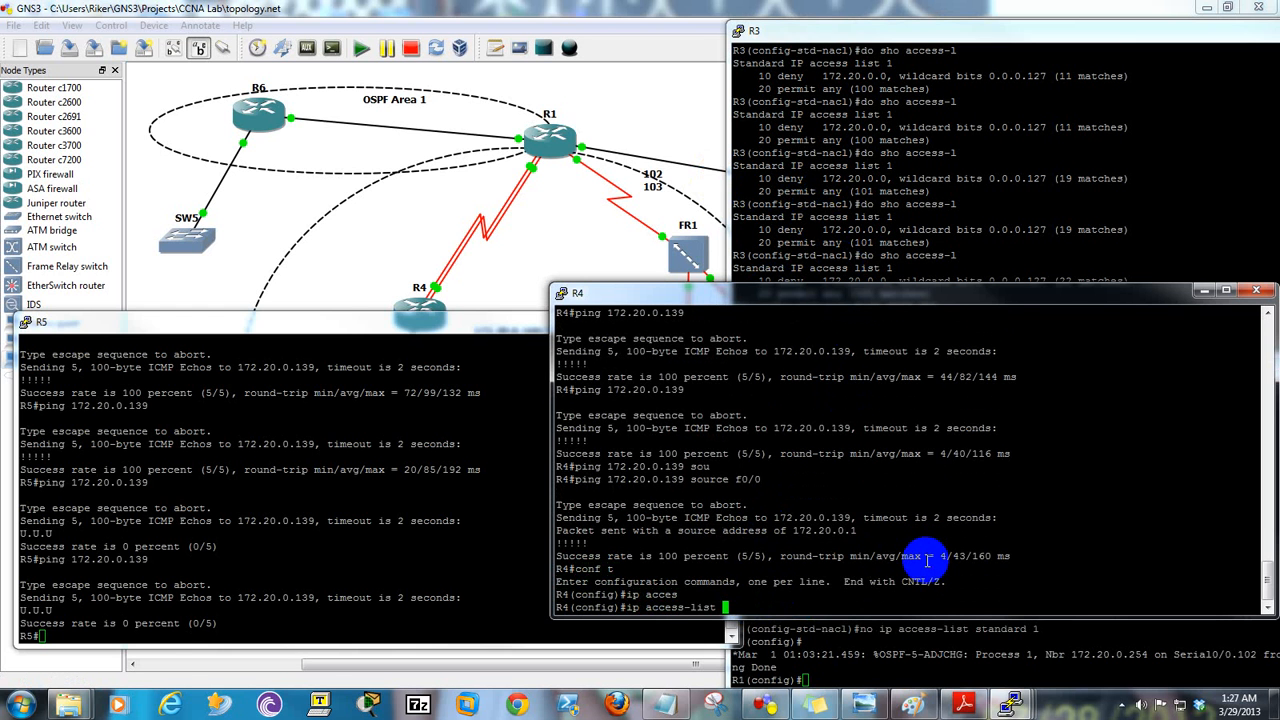
text(e)
key(Tab)
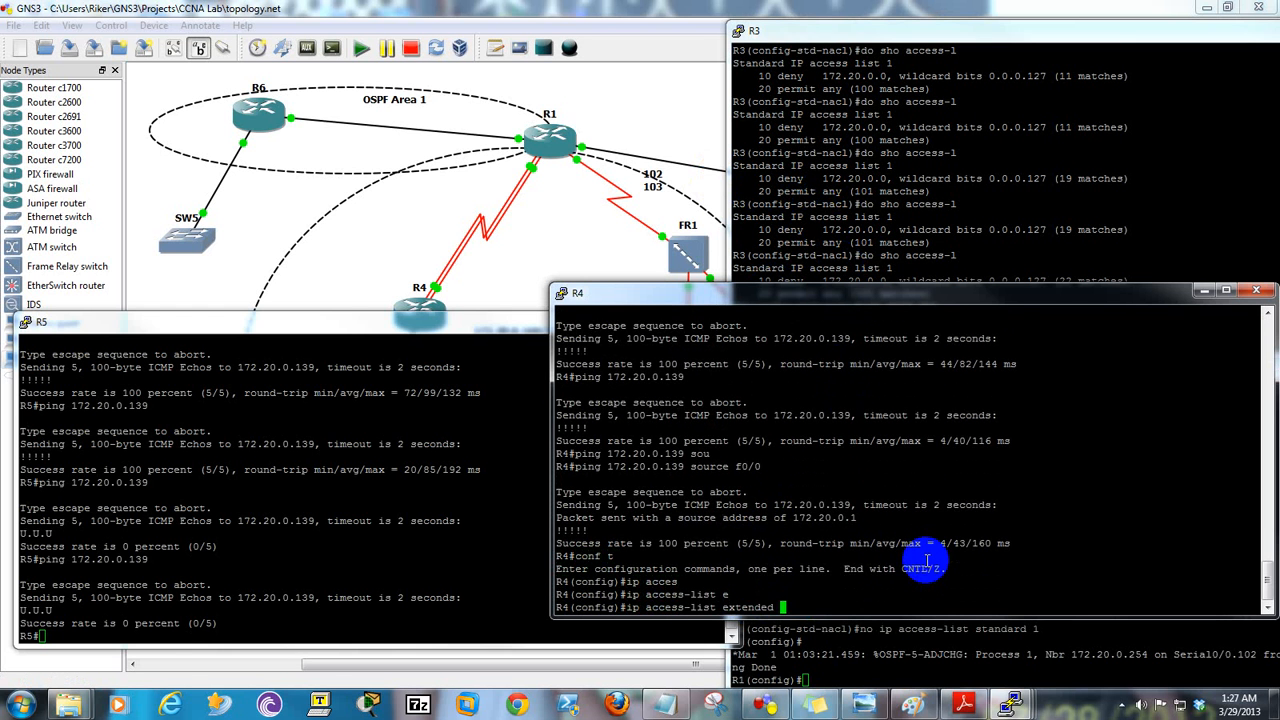
text(1)
key(Return)
key(Up)
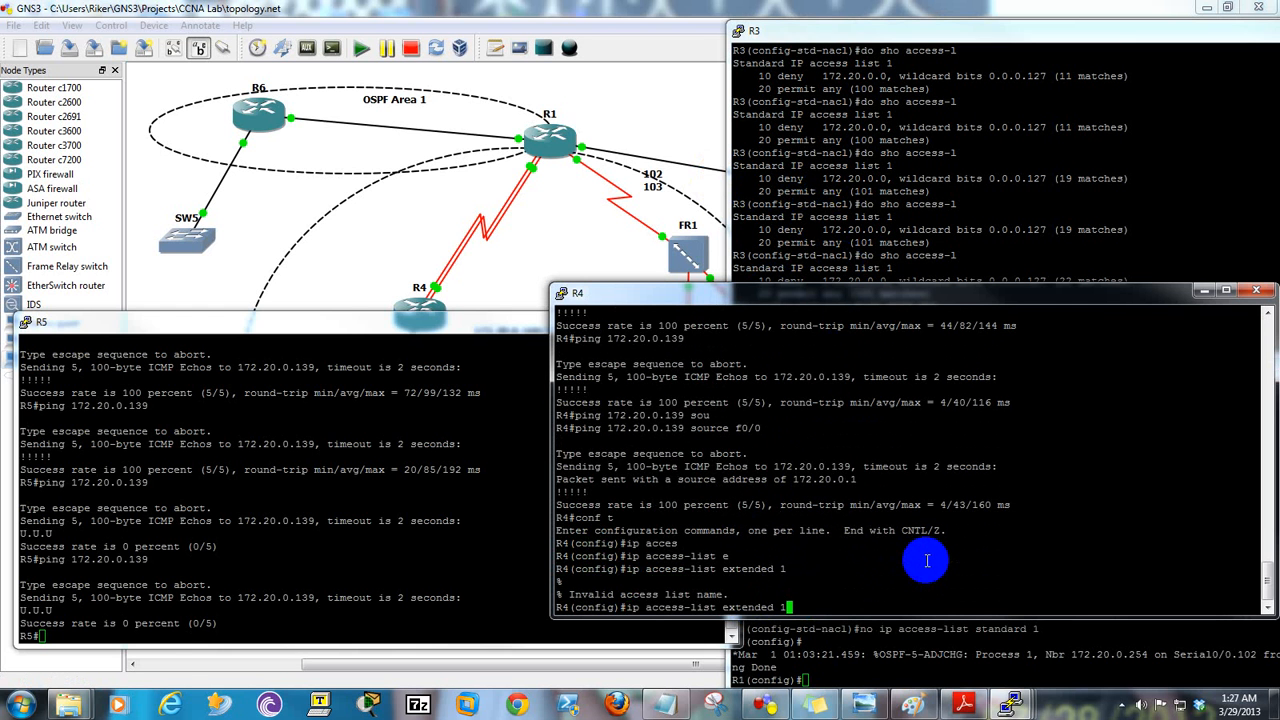
- Show the valid extended access-list numbers on R4 and create extended IP access list 100
key(BackSpace)
text(?)
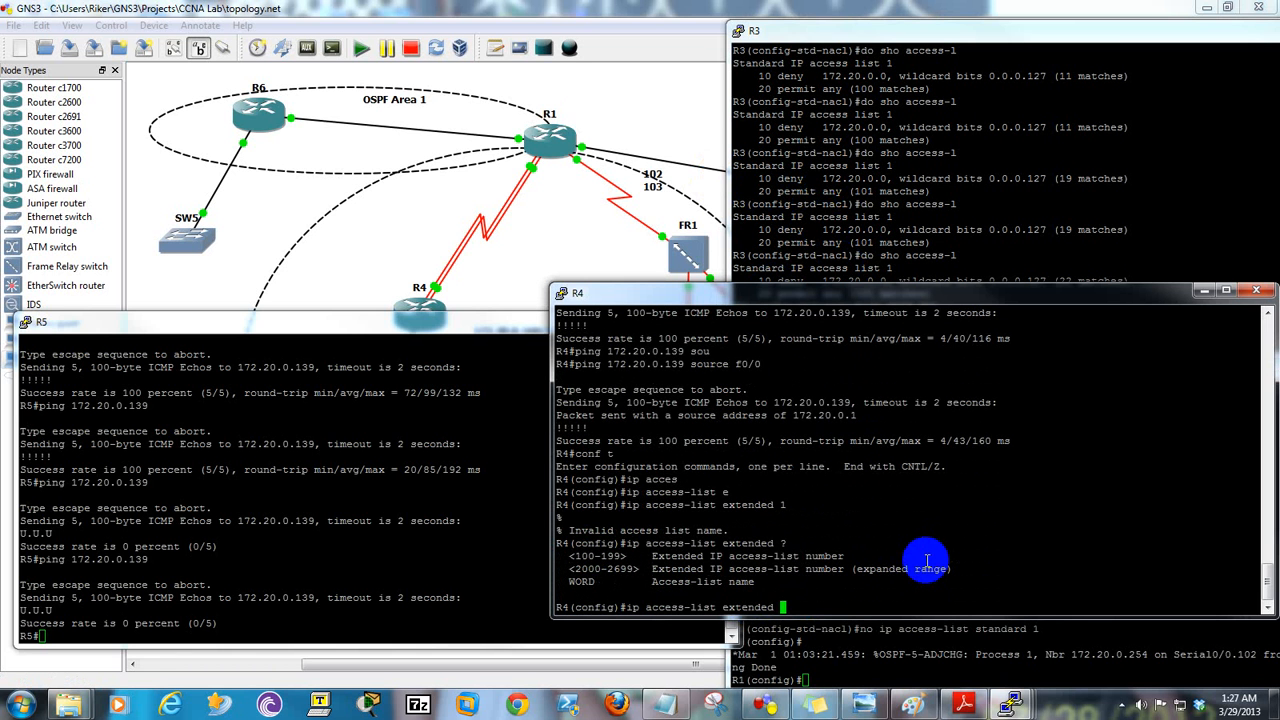
text(100 ?)
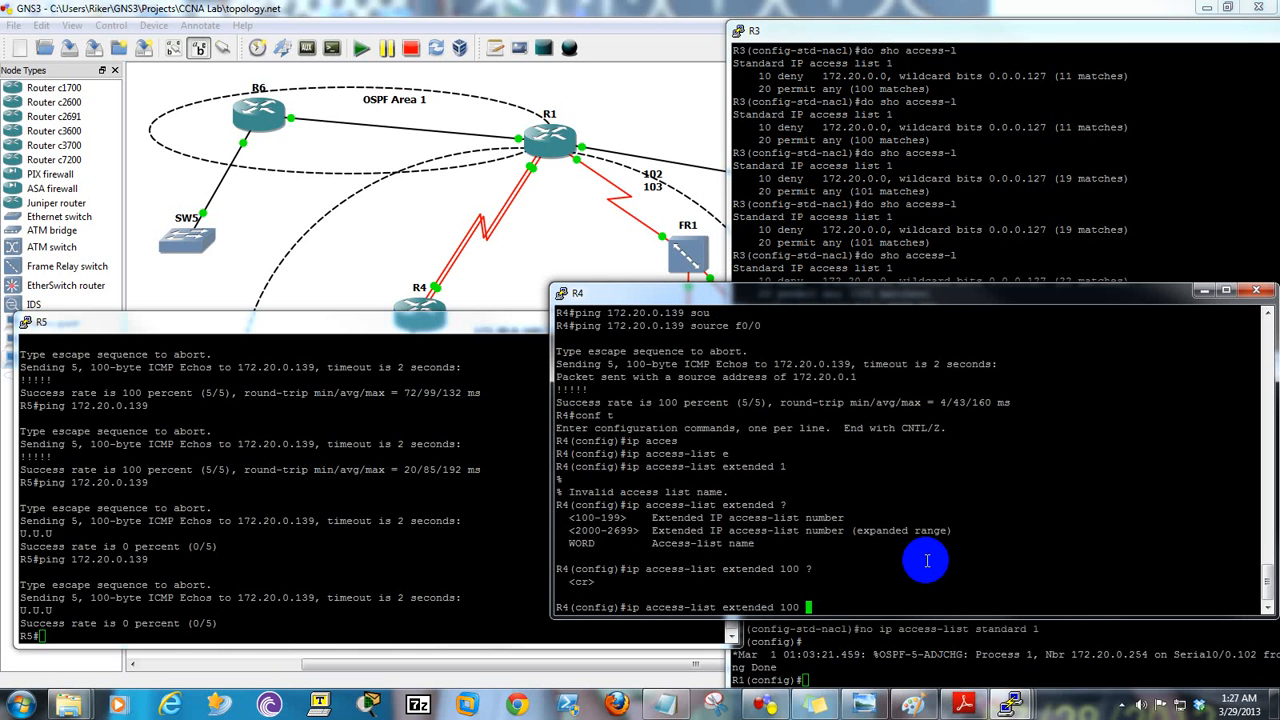
key(Return)
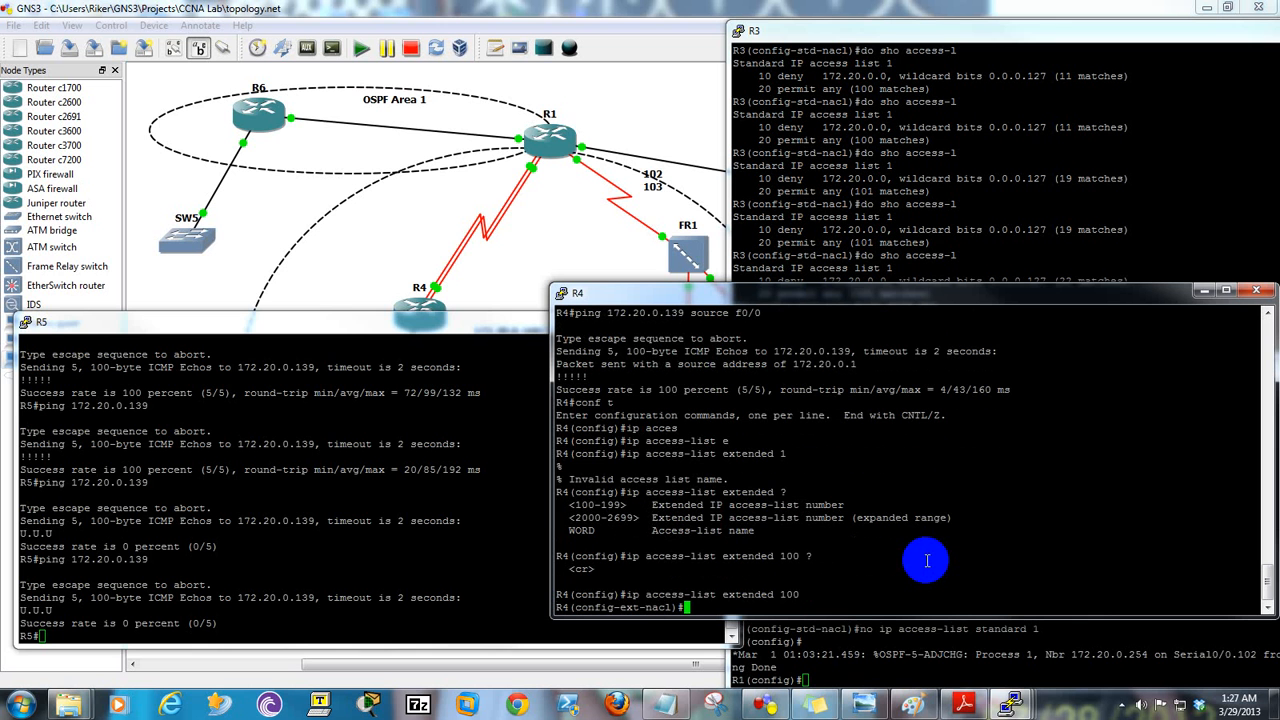
- Start a deny entry for icmp in list 100, showing help for the protocol and source options
text(deny)
key(Tab)
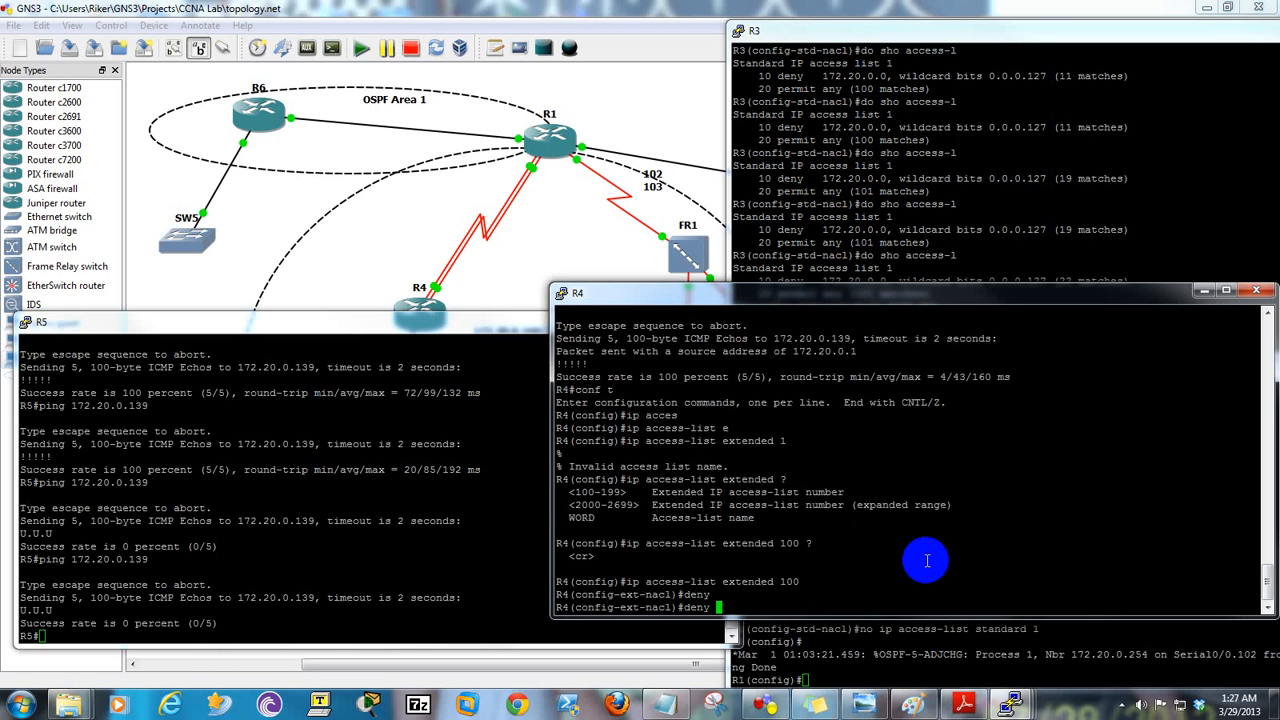
text(?)
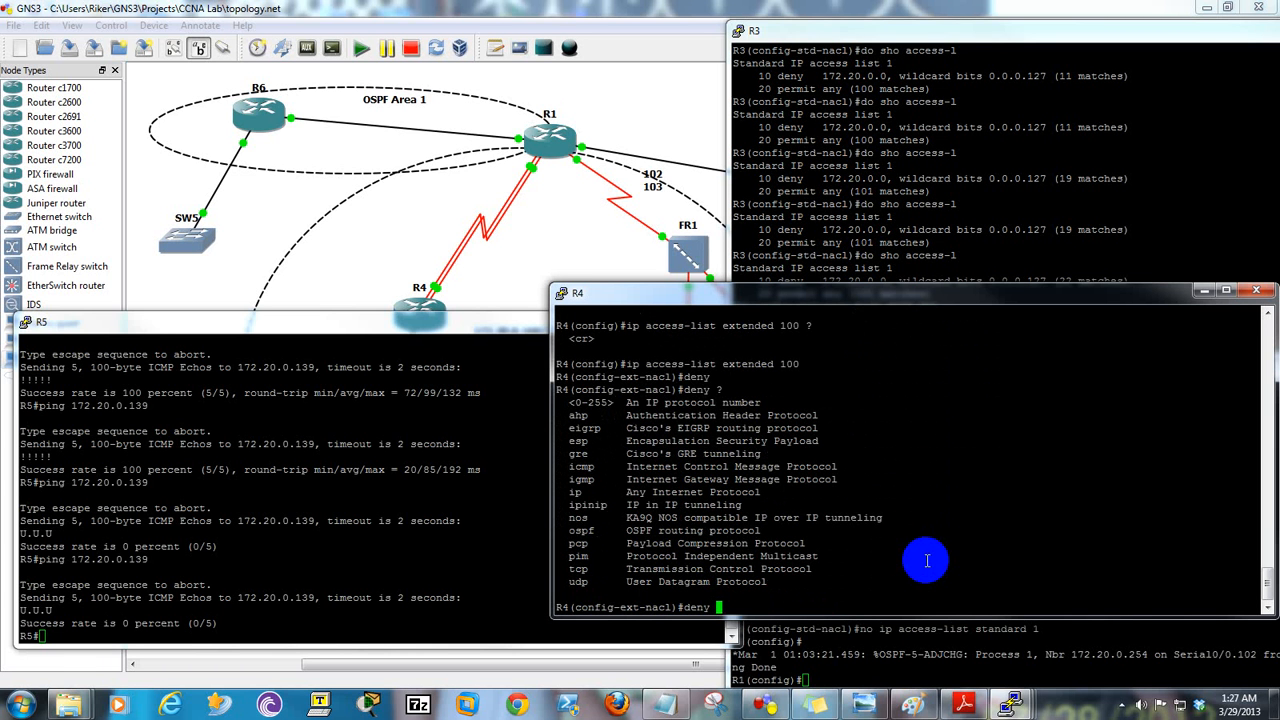
text(icm)
key(Tab)
text(?)
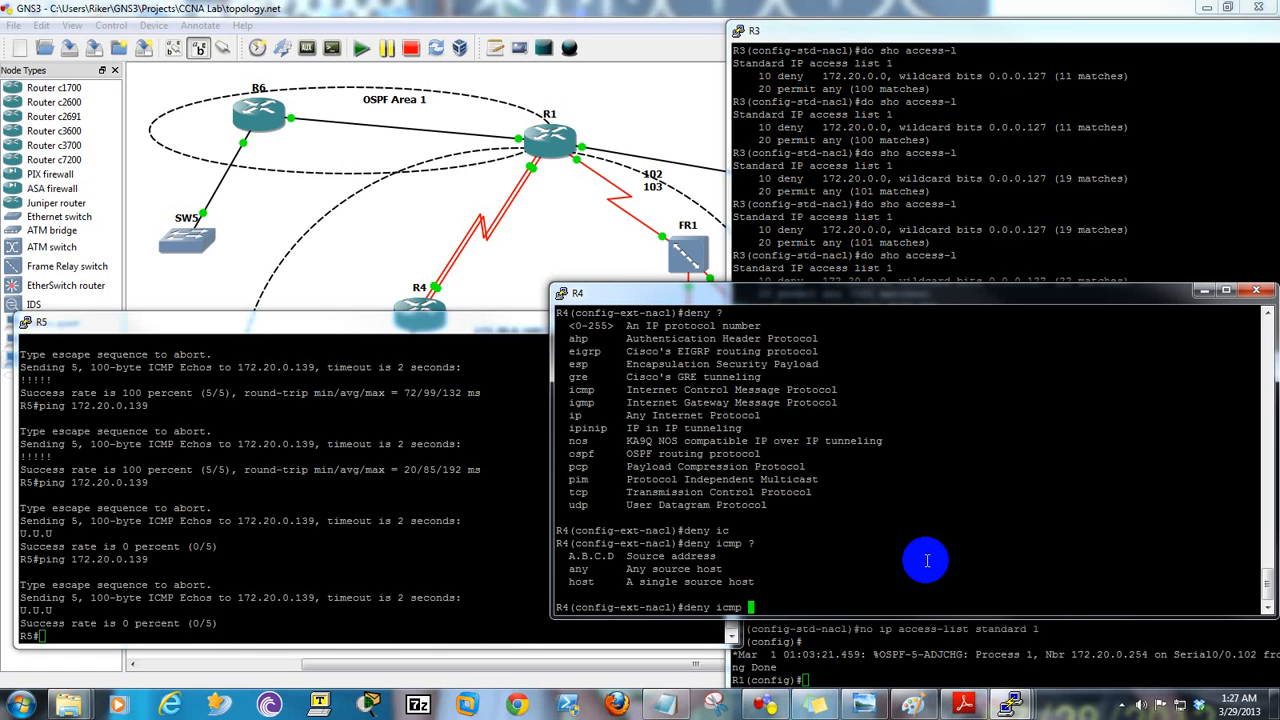
- Set the ICMP deny entry's source to 172.20.0.0 with wildcard 0.0.0.127 and show help for the destination options
text(172.20.0.139 ?)
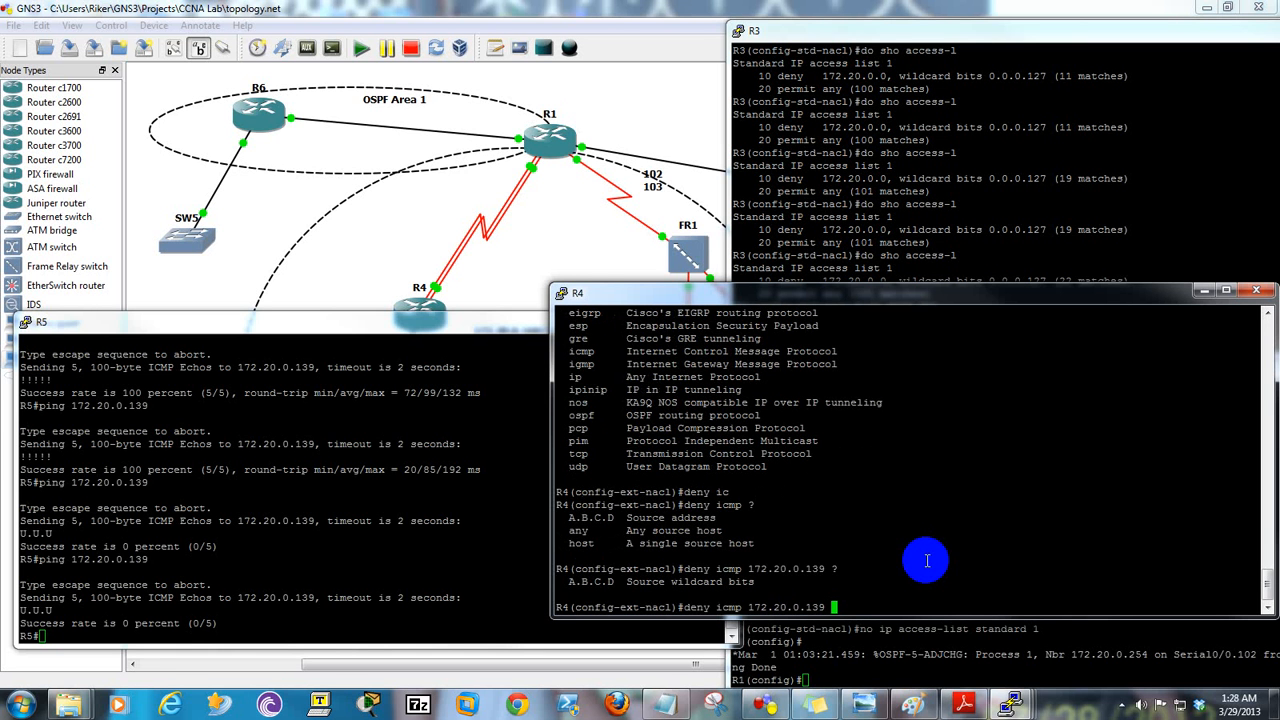
text(0.0.0.7 ?)
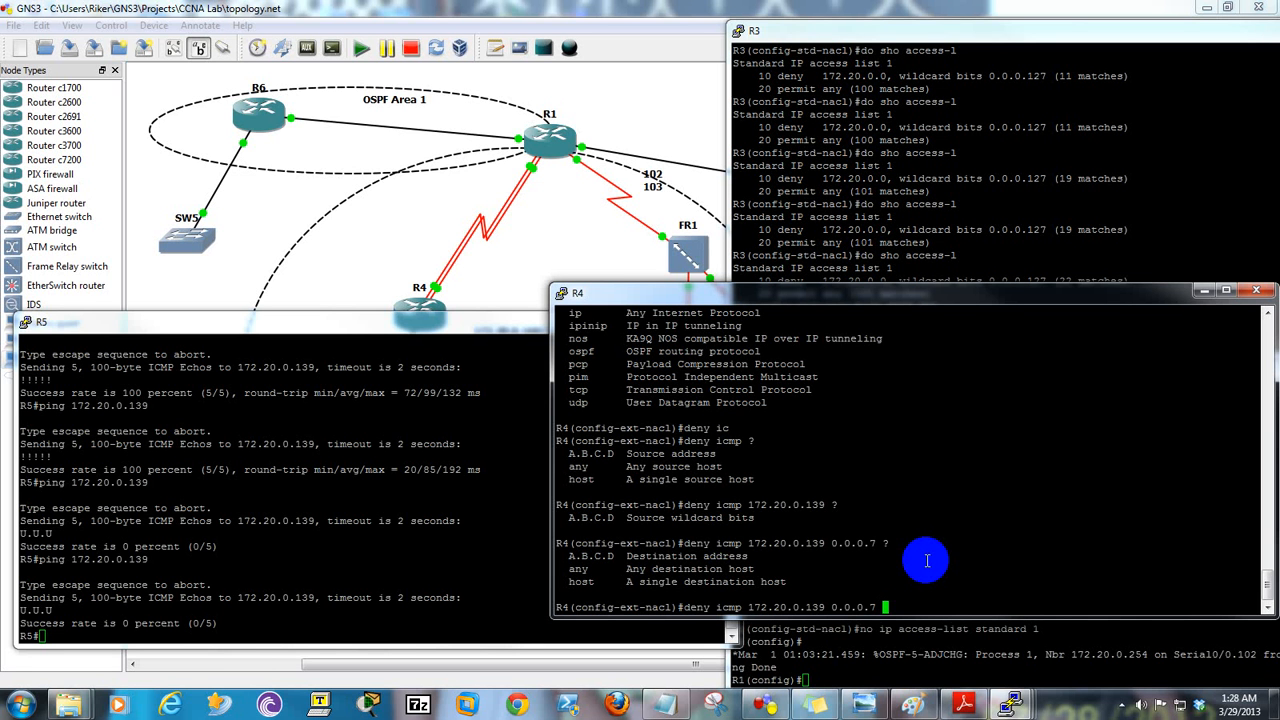
key(BackSpace)
key(BackSpace)
key(BackSpace)
key(BackSpace)
key(BackSpace)
key(BackSpace)
key(BackSpace)
key(BackSpace)
key(BackSpace)
key(BackSpace)
key(BackSpace)
key(BackSpace)
text(0 0.0.0.127)
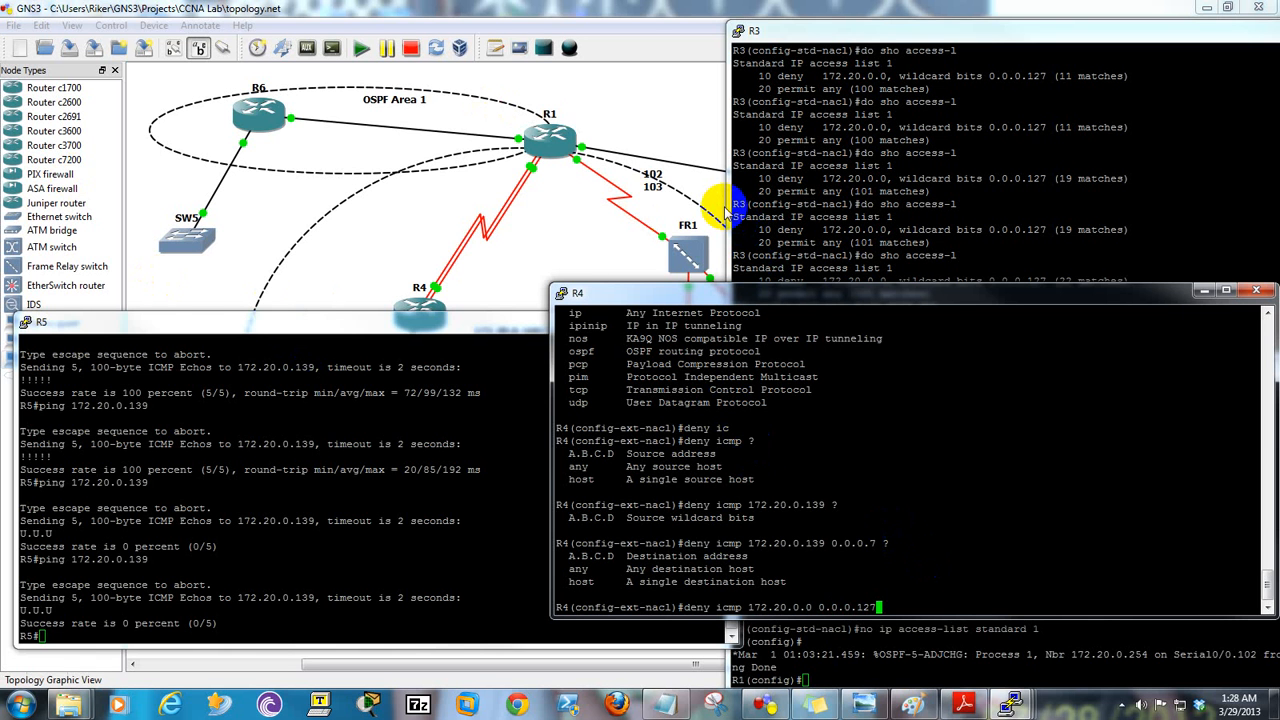
text(?)
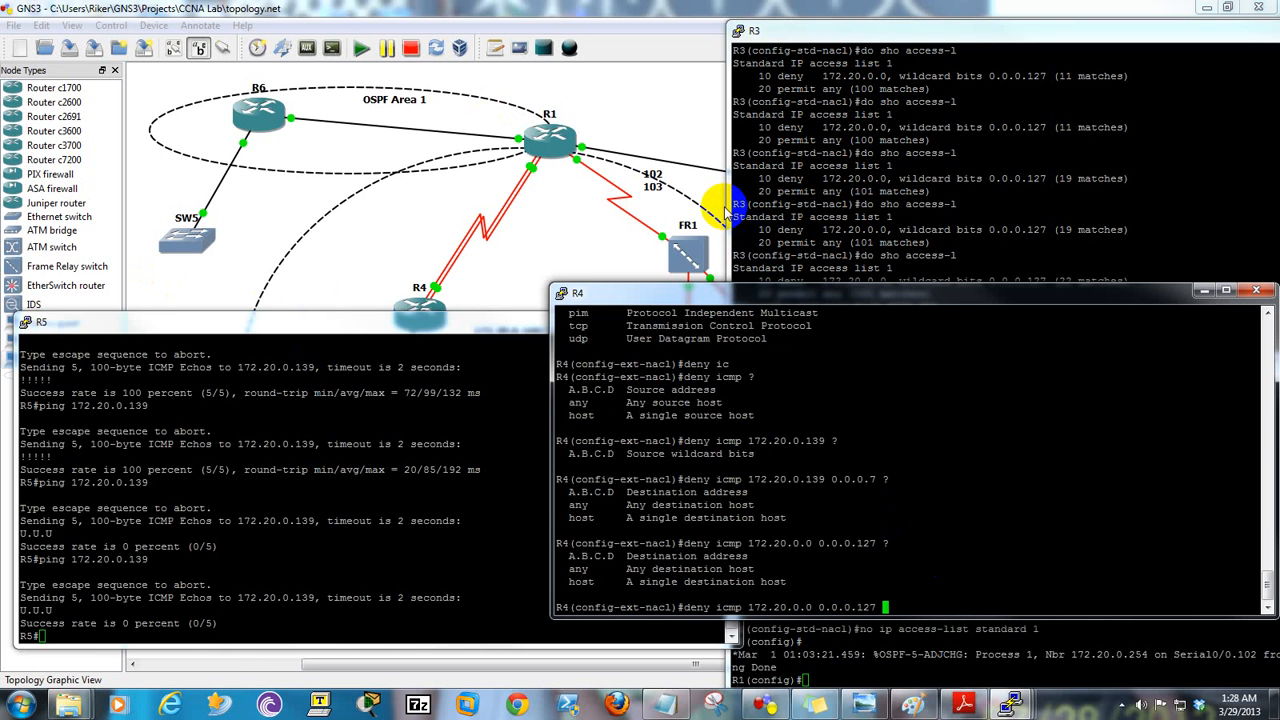
- Set the deny entry's destination to 172.20.0.139 with wildcard 0.0.0.7 and show help for the ICMP message types
text(172.20.)
text(0.)
text(139 )
text(?)
text(12)
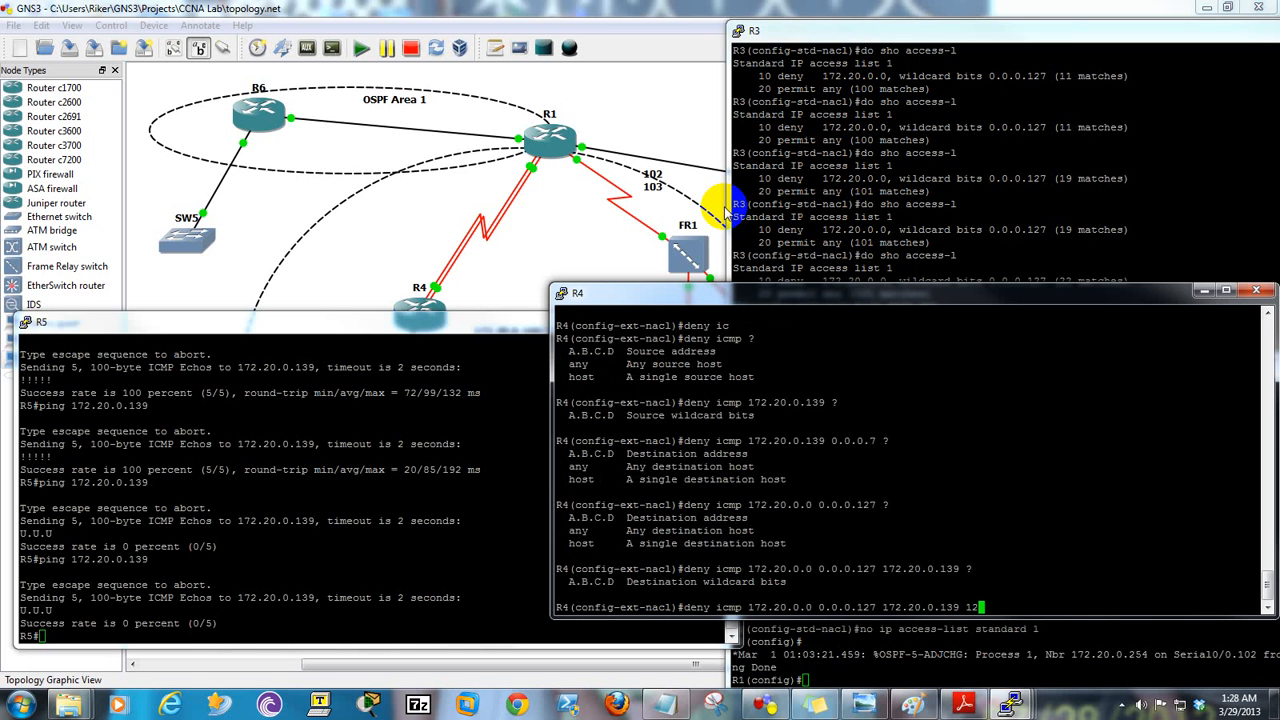
key(BackSpace)
text(72.20.0.)
key(BackSpace)
key(BackSpace)
key(BackSpace)
key(BackSpace)
key(BackSpace)
key(BackSpace)
key(BackSpace)
key(BackSpace)
key(BackSpace)
text(0.0.0.7 ?)
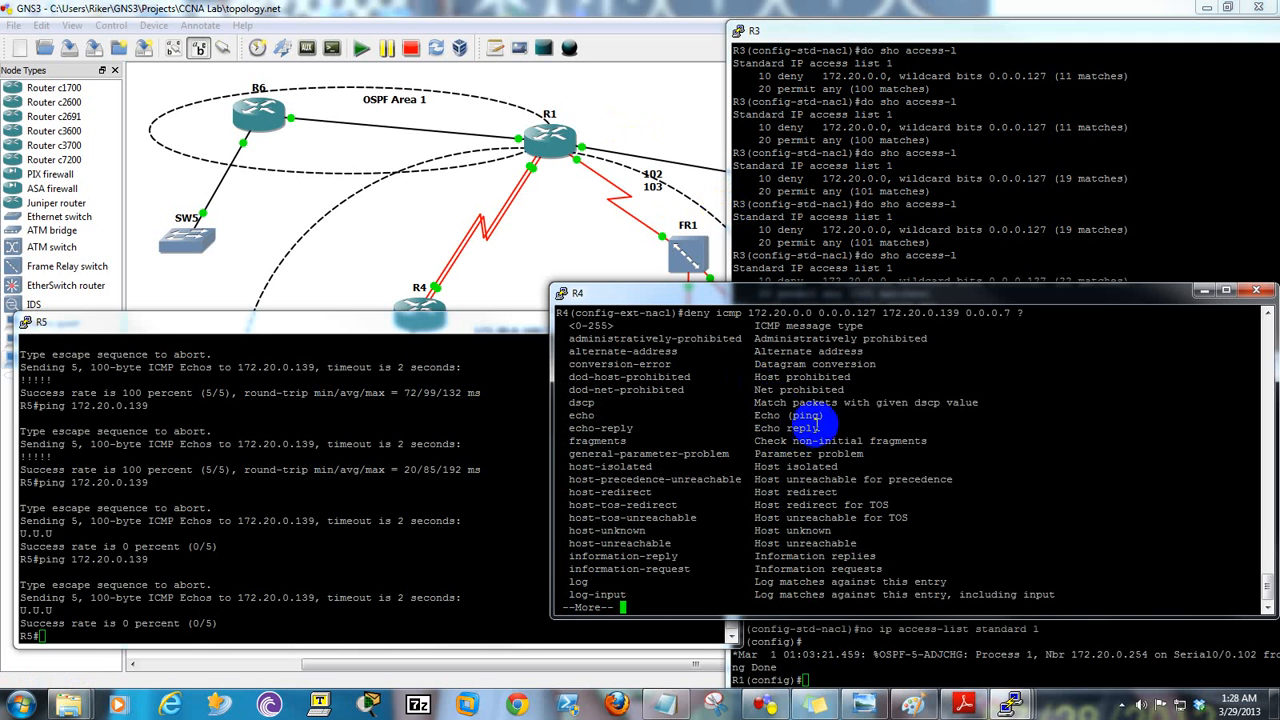
- Highlight echo in the message type help, add echo to the deny entry and show help for its further options
drag(805, 415, 560, 416)
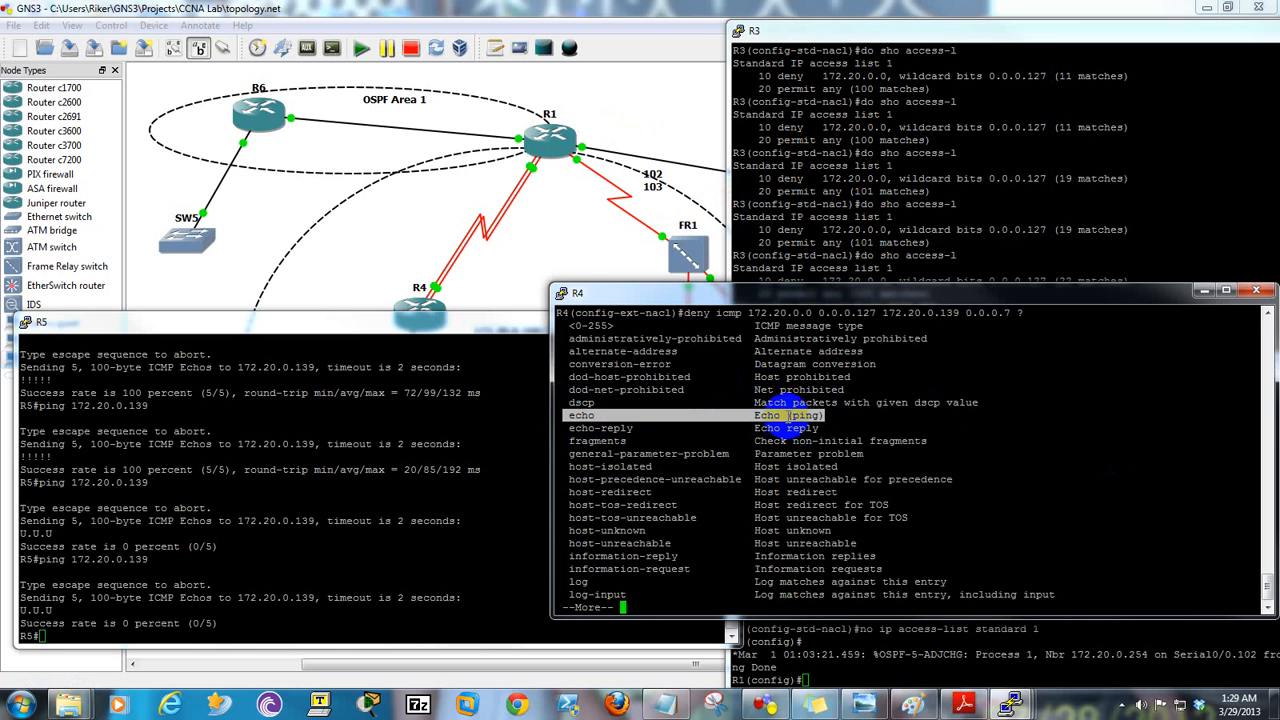
click(800, 415)
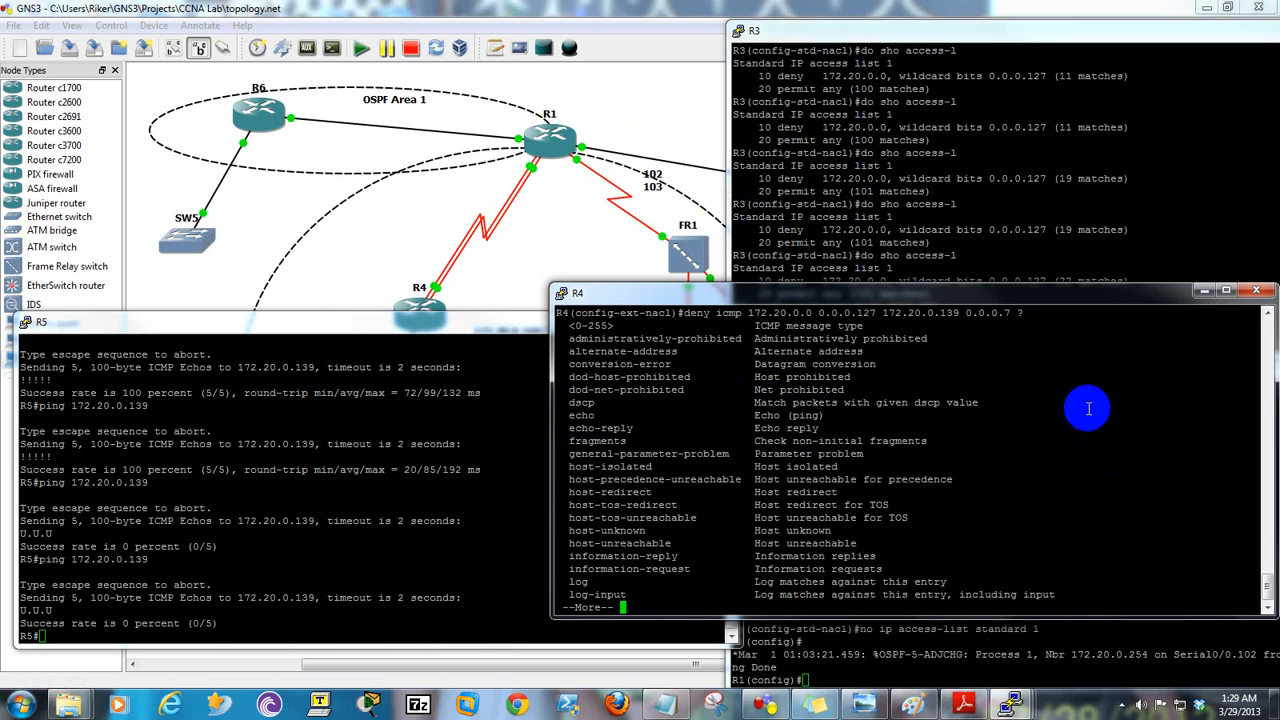
key(q)
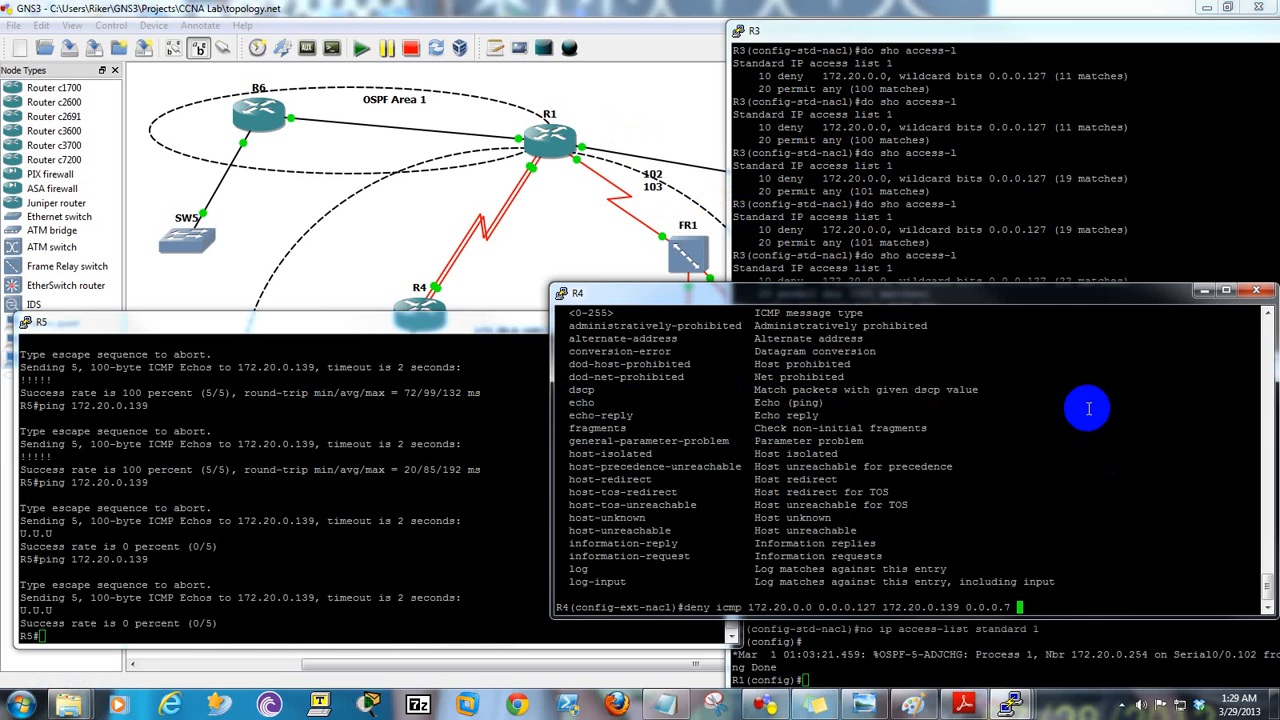
text(echo ?)
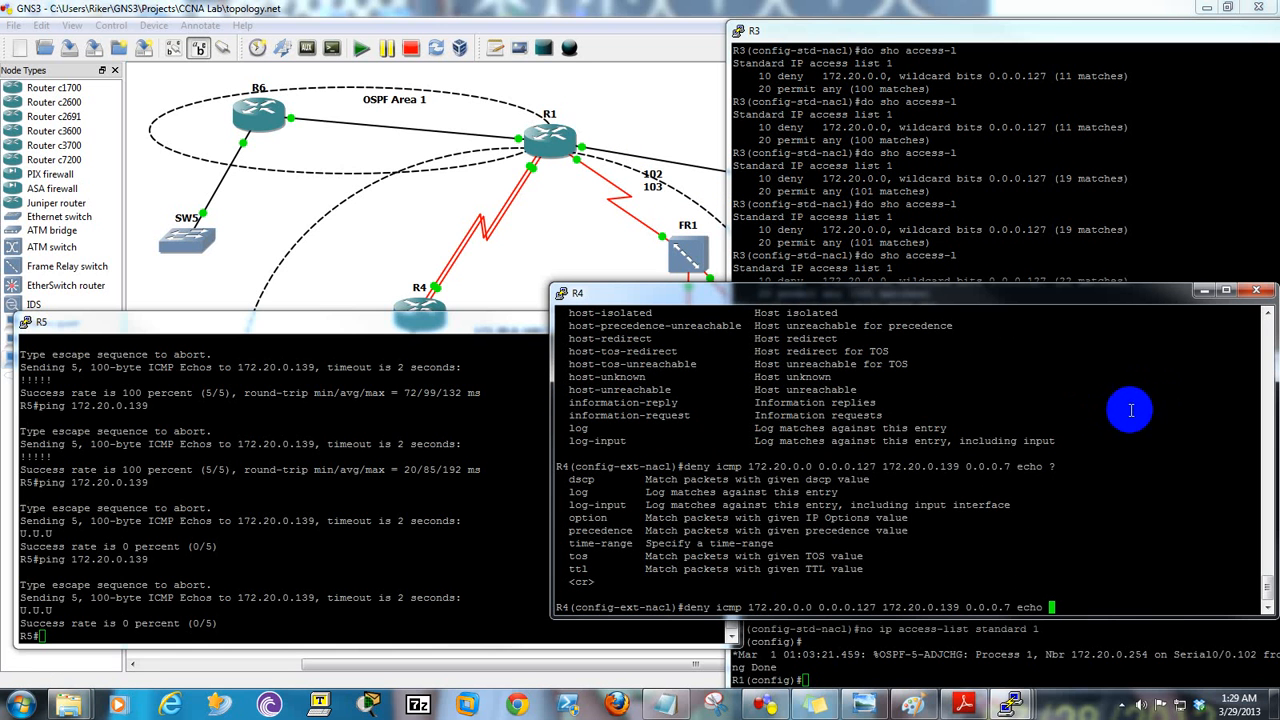
- Try eq in place of echo in the deny entry, then restore echo and show its option help again
scroll(1127, 410, up, 8)
scroll(1127, 410, down, 8)
key(BackSpace)
key(BackSpace)
key(BackSpace)
key(BackSpace)
text(q ?)
key(BackSpace)
key(BackSpace)
key(BackSpace)
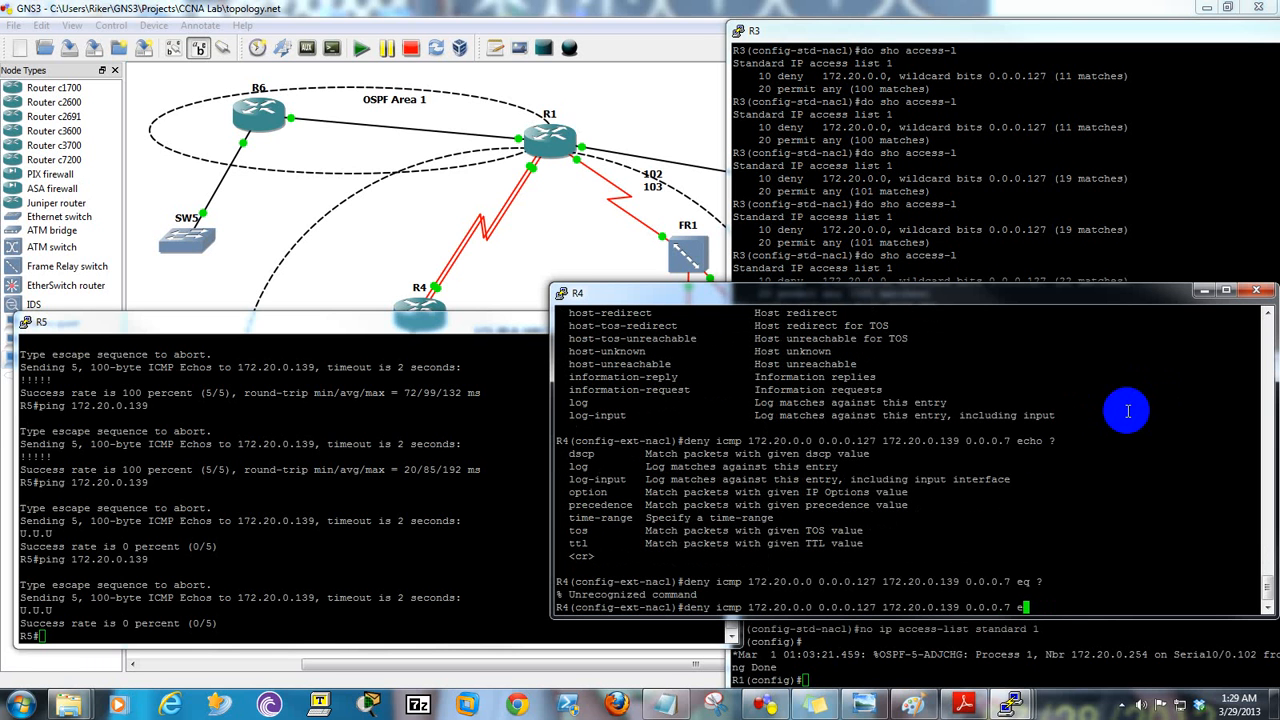
text(echo ?)
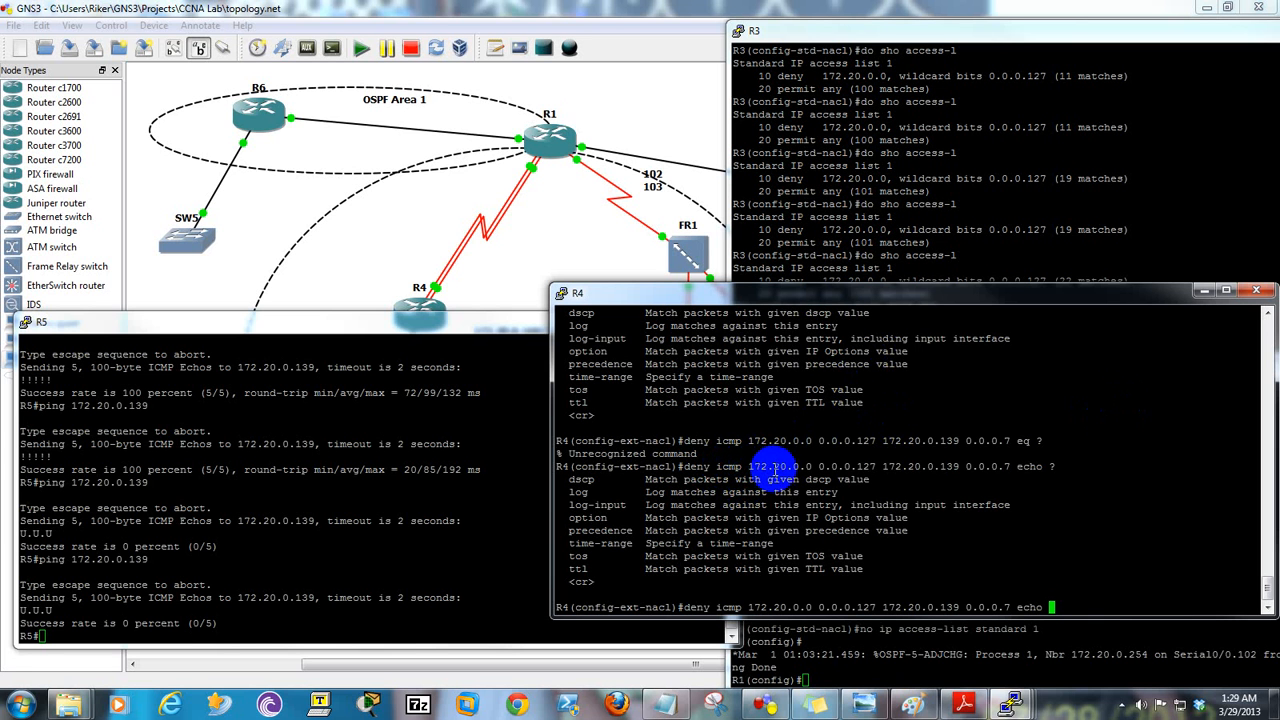
- Minimise R5's console and move R4's console over R1's console to uncover the topology diagram
double_click(436, 320)
drag(537, 20, 491, 277)
click(779, 283)
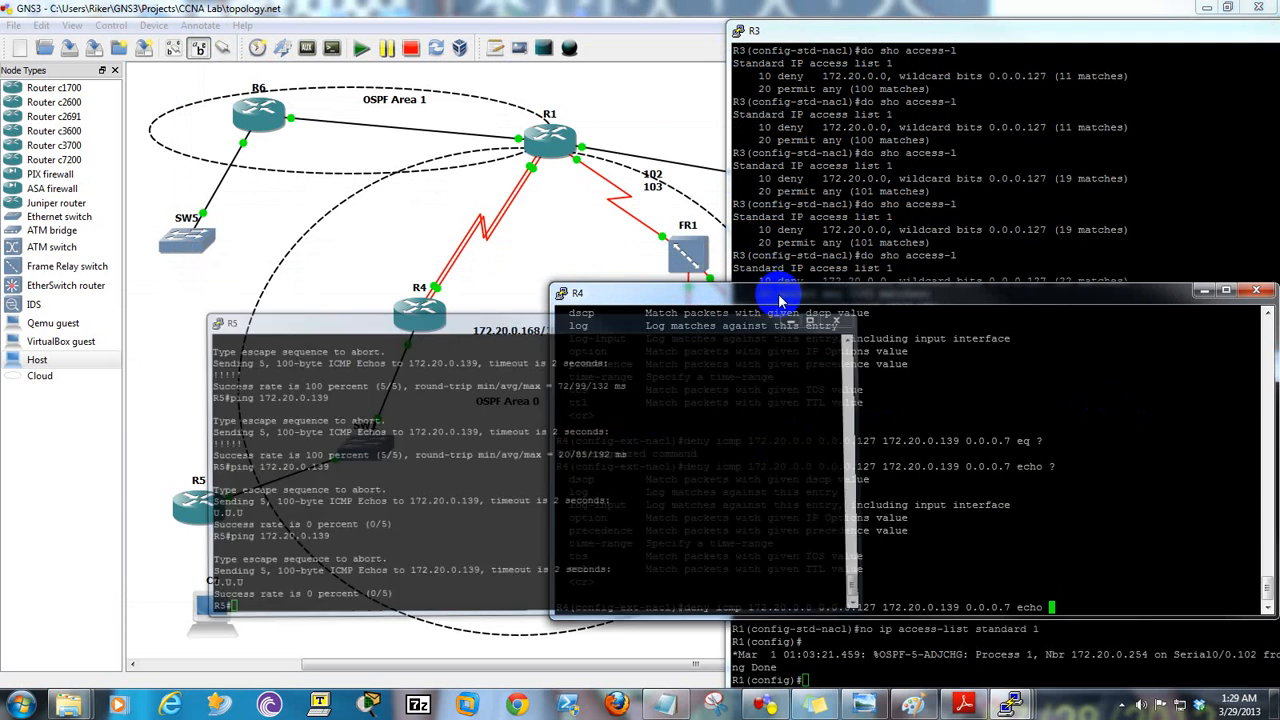
drag(749, 290, 984, 422)
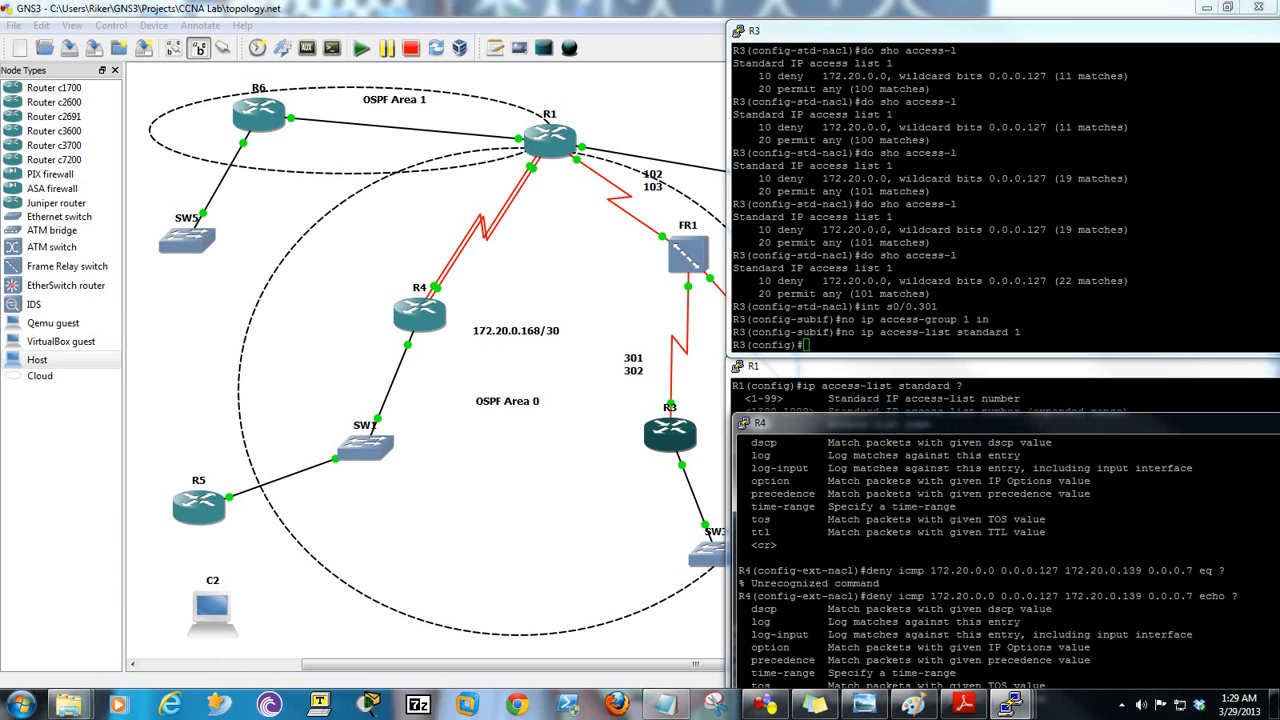
- Close the R1 and R3 consoles and move R4's console up beside the topology diagram
click(1276, 366)
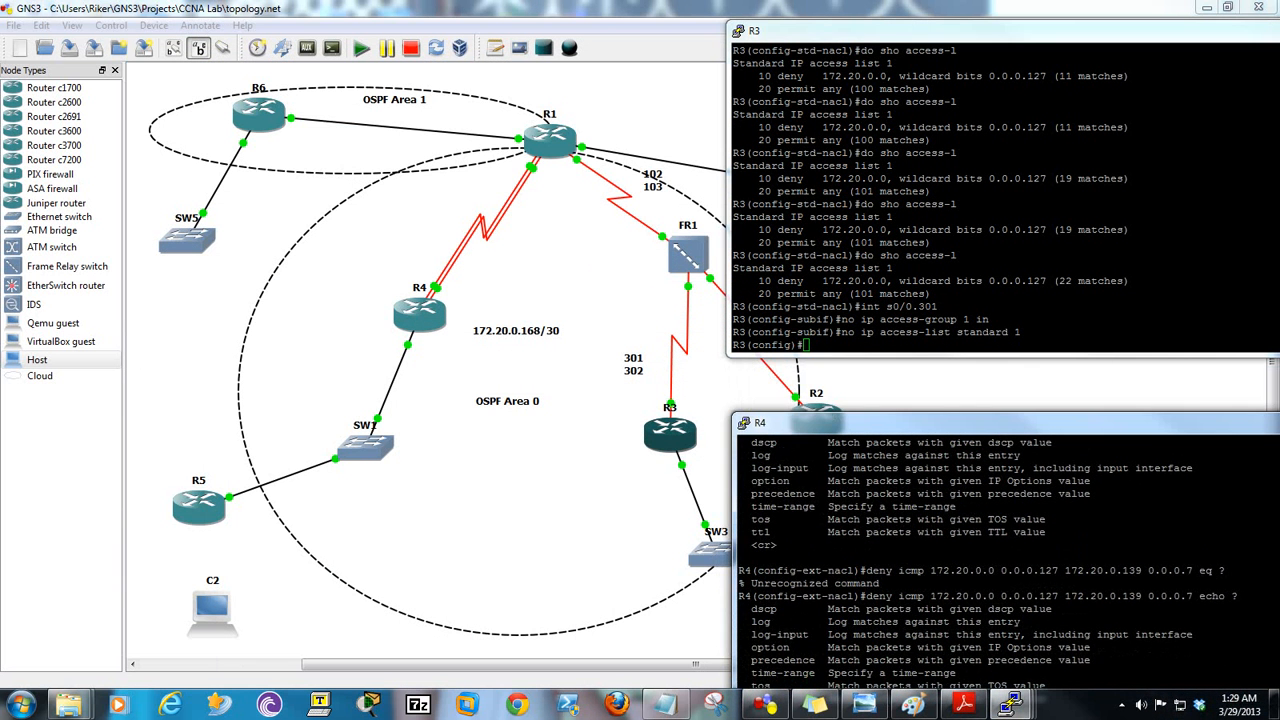
click(1278, 28)
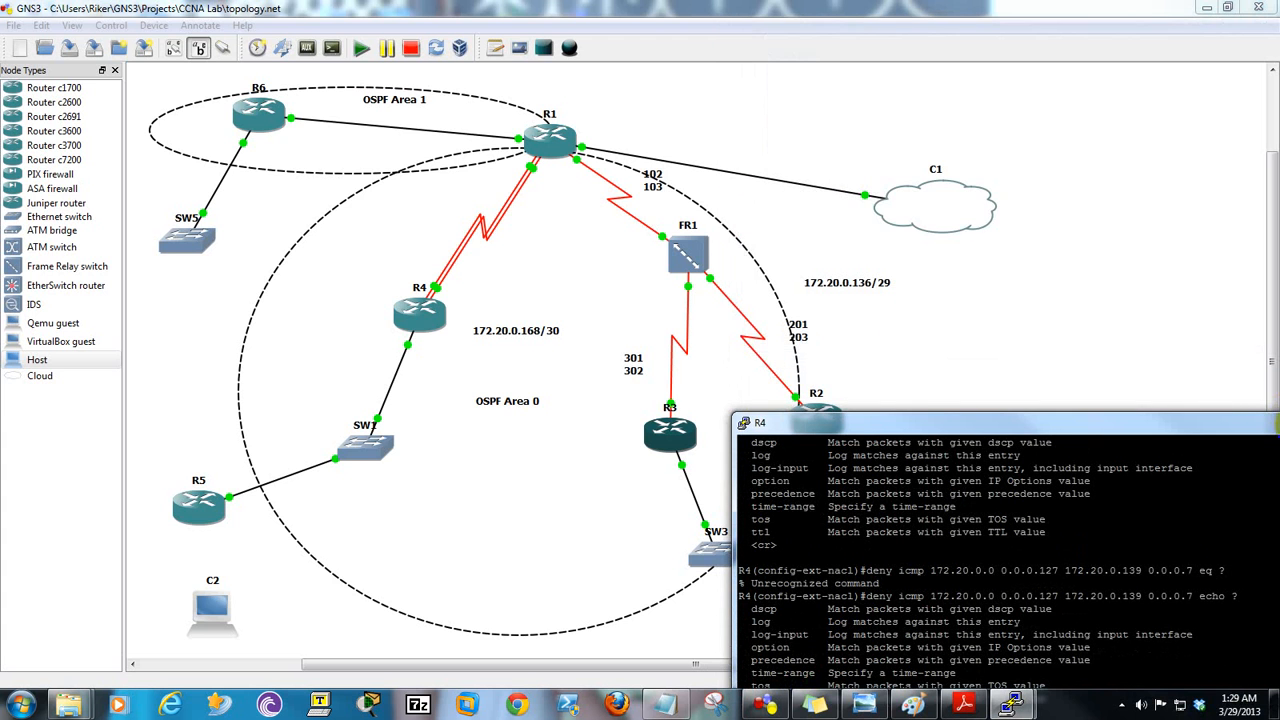
click(1278, 420)
drag(755, 12, 1091, 237)
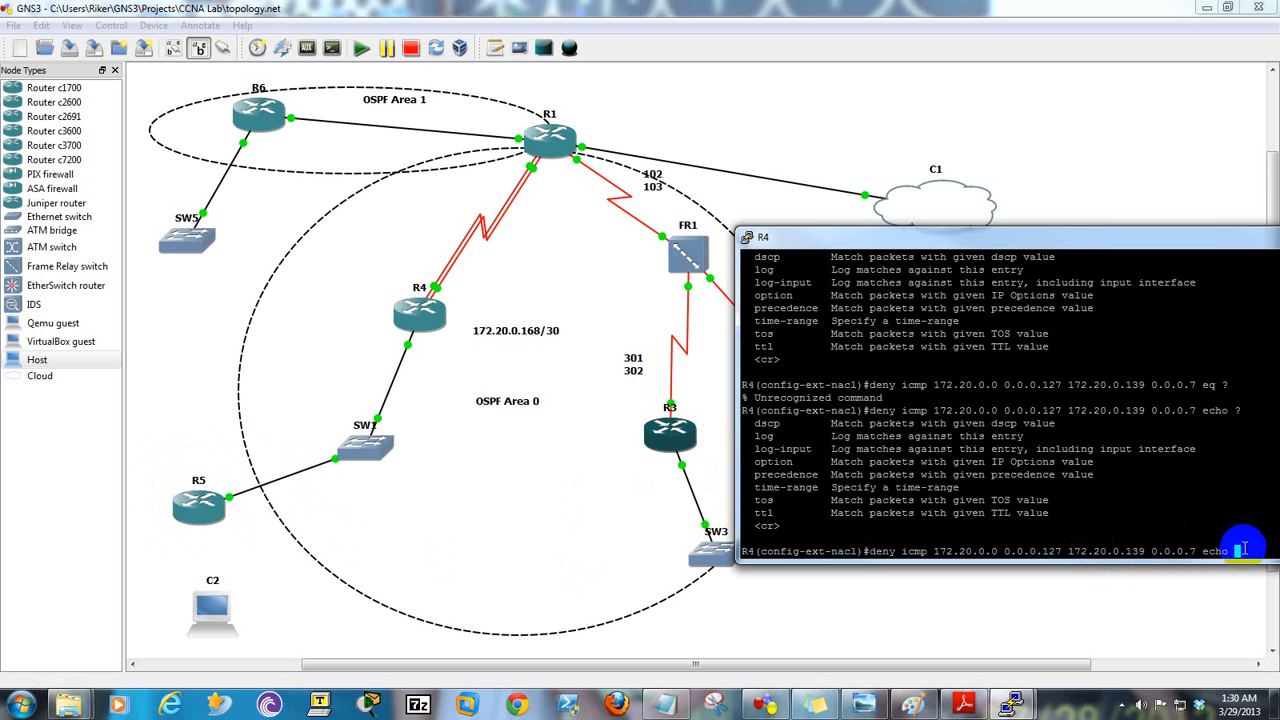
- Submit the ICMP echo deny entry and add permit ip any any to the list, viewing help for each permit argument
key(Return)
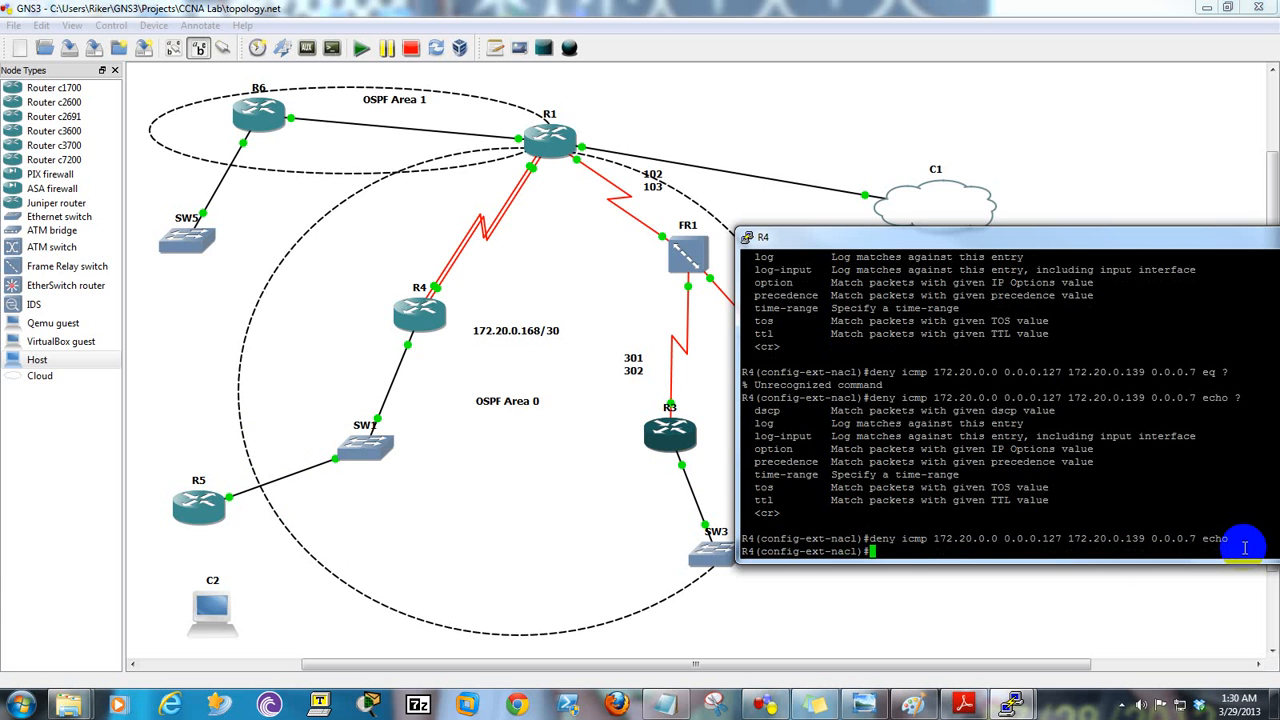
text(permit ?)
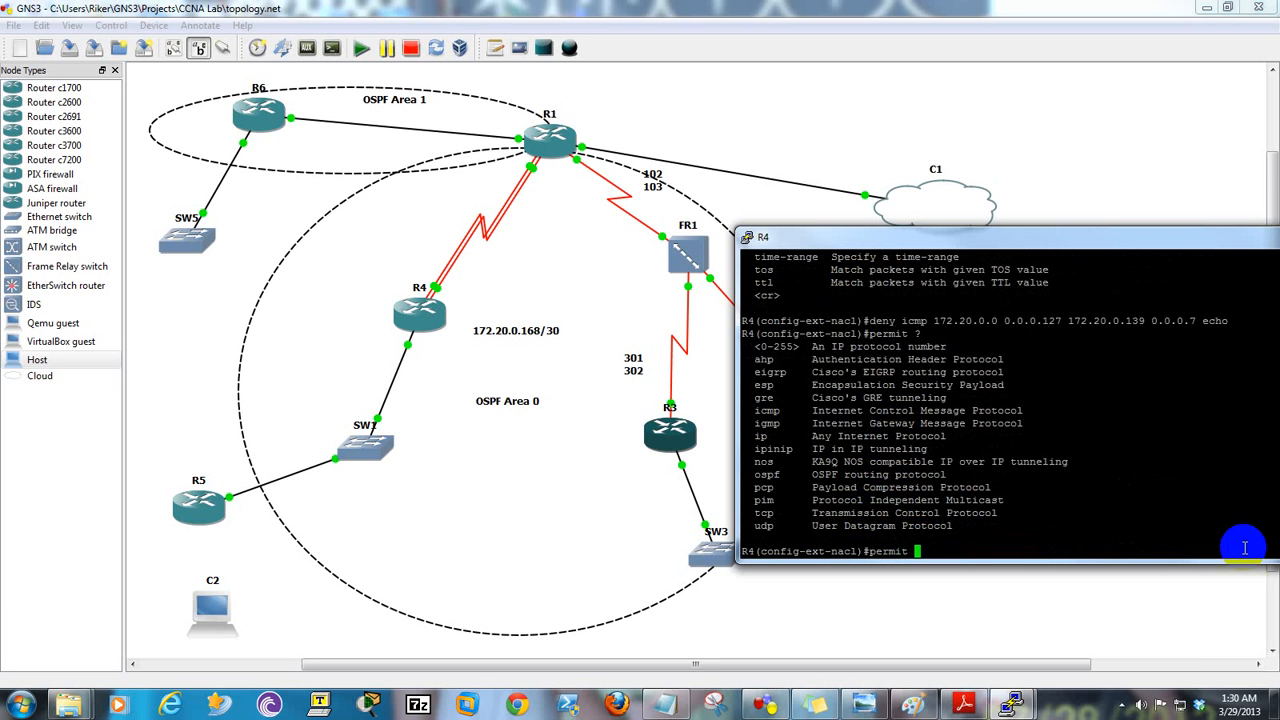
text(ip)
text(?)
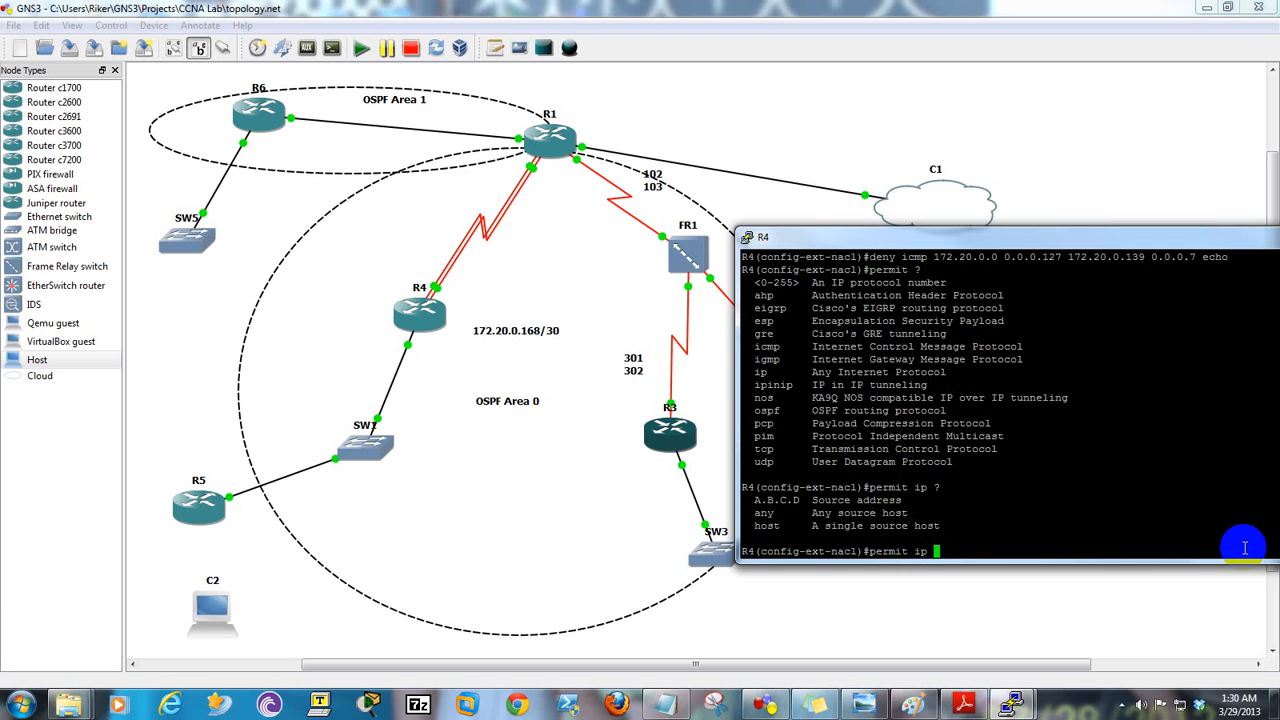
text(any ?)
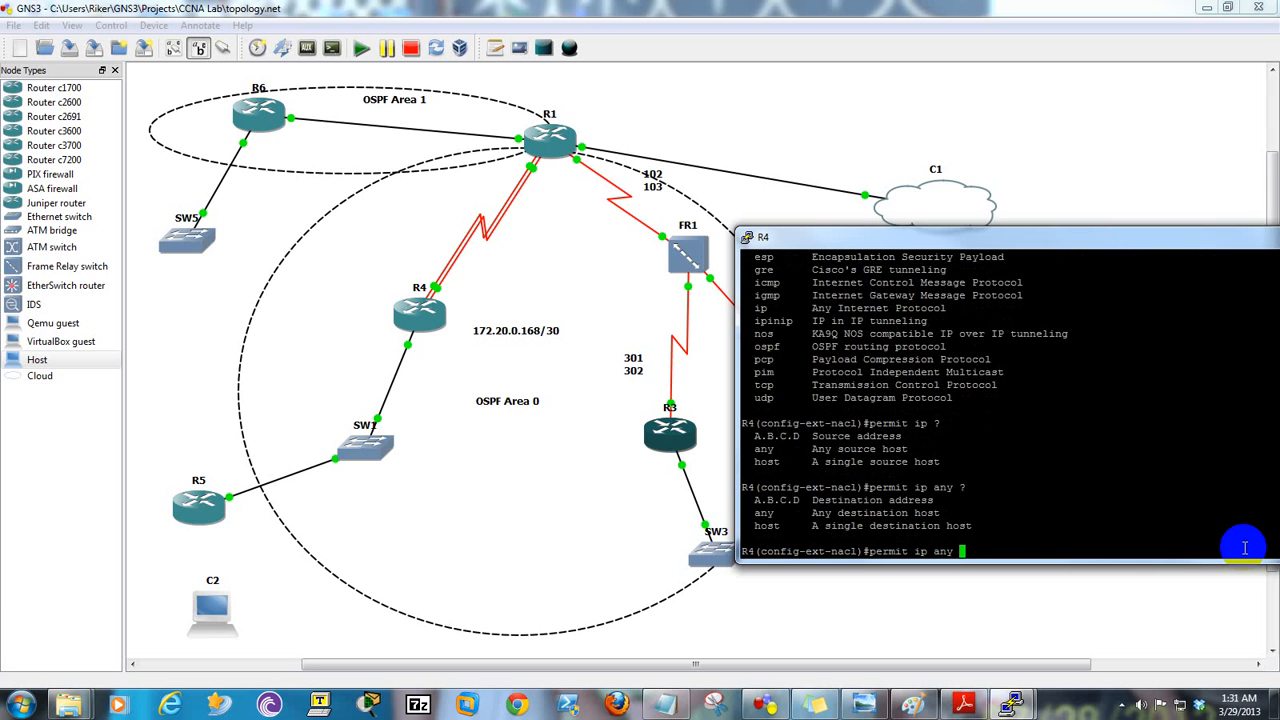
text(any)
key(Return)
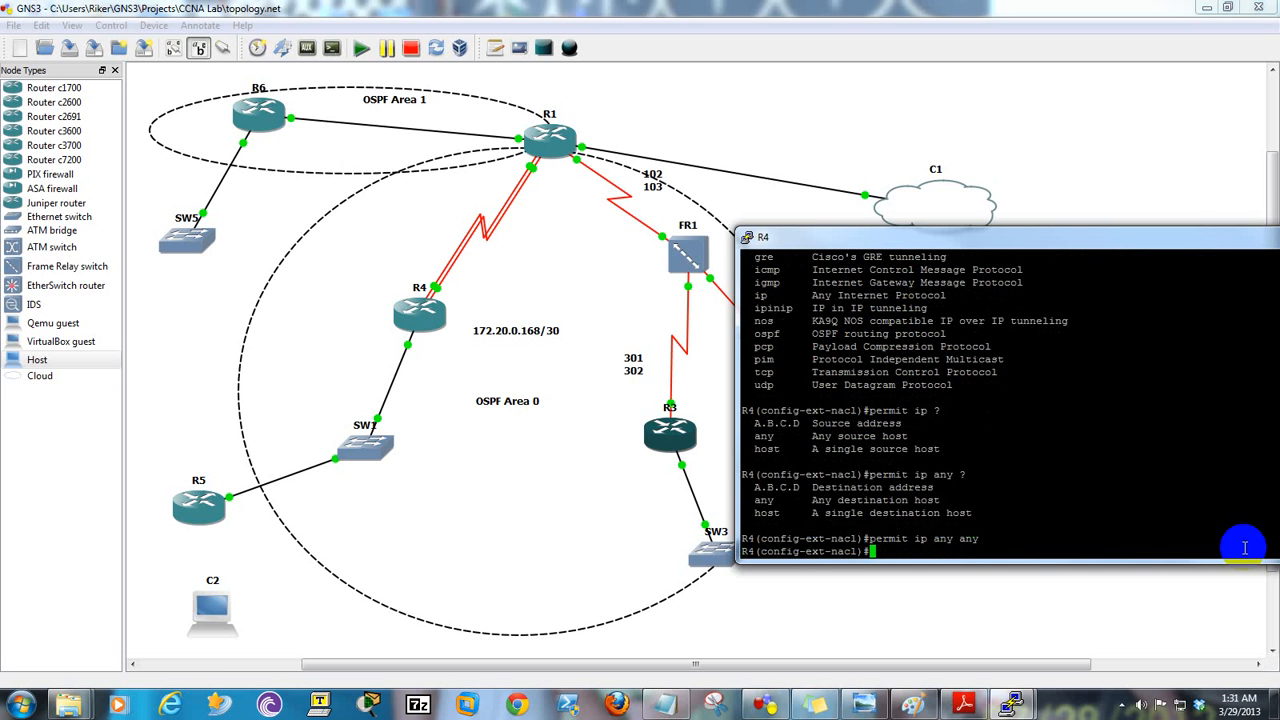
- Leave configuration mode on R4 and show the brief IP interface summary
text(end)
key(Return)
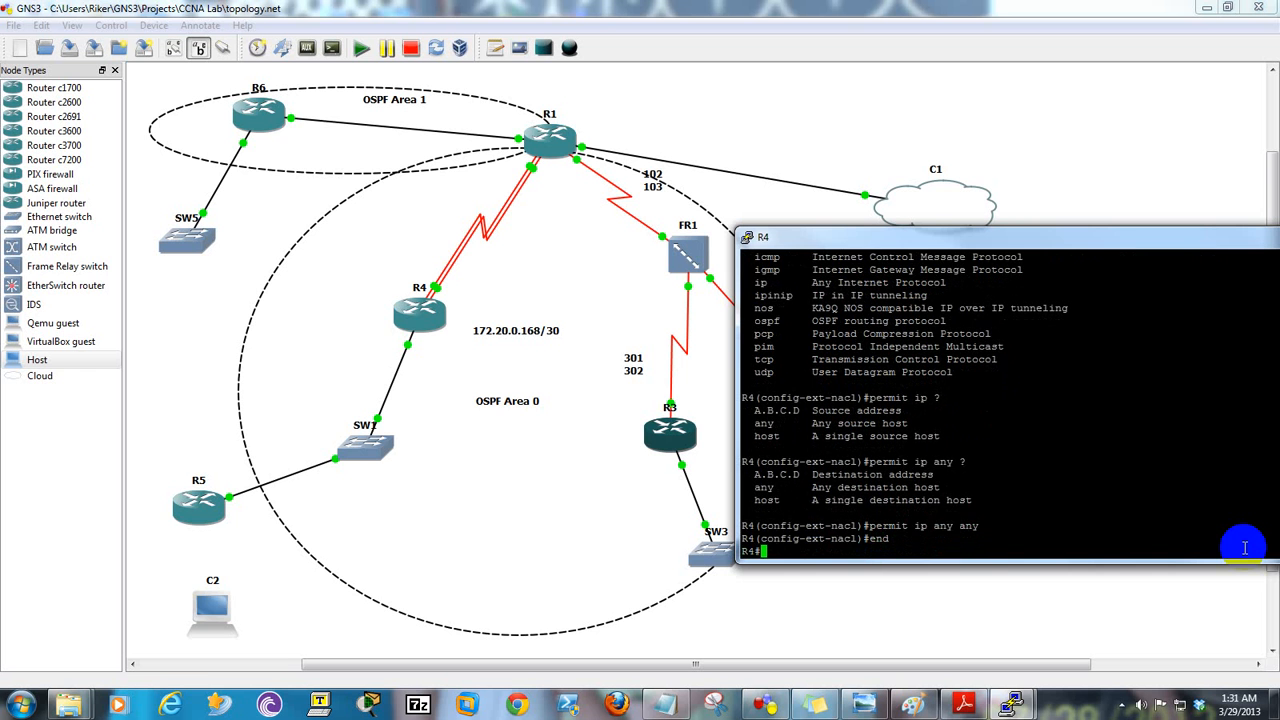
text(sho ip int br)
key(Return)
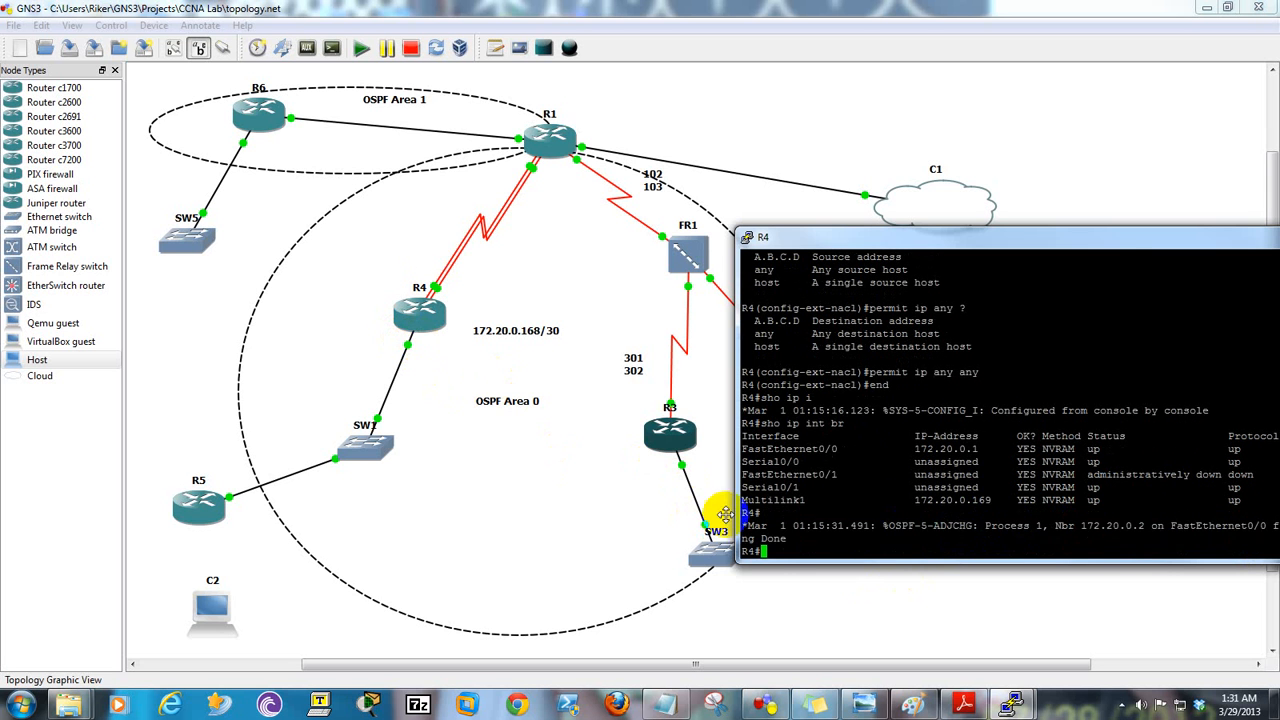
click(888, 556)
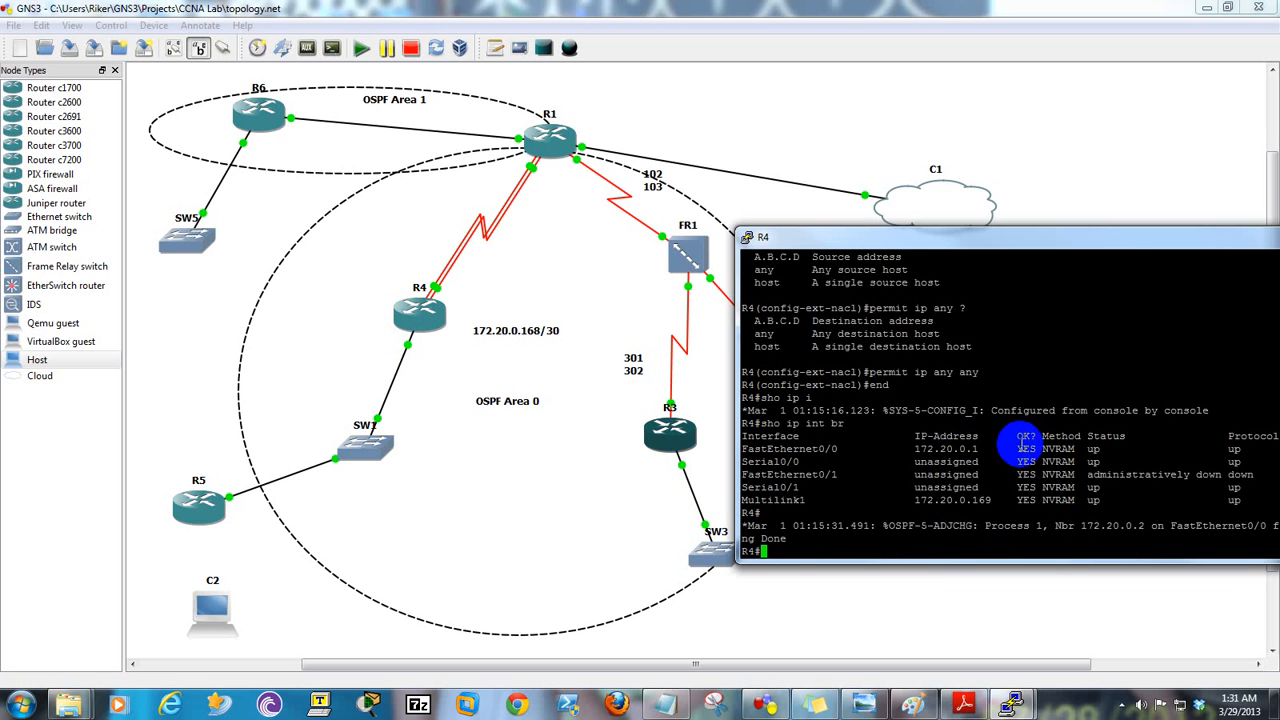
- Enter configuration mode on R4 and select interface f0/0
text(cnf t)
key(Return)
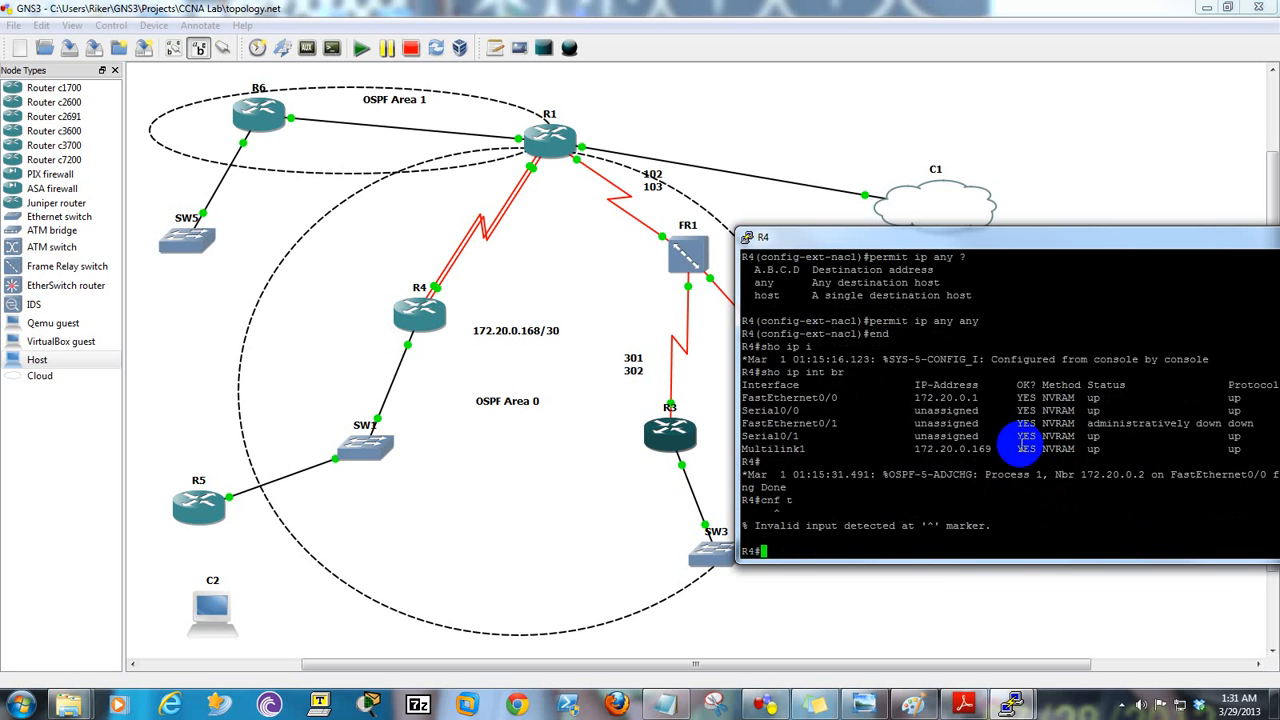
text(conf t)
key(Return)
text(int f0/0)
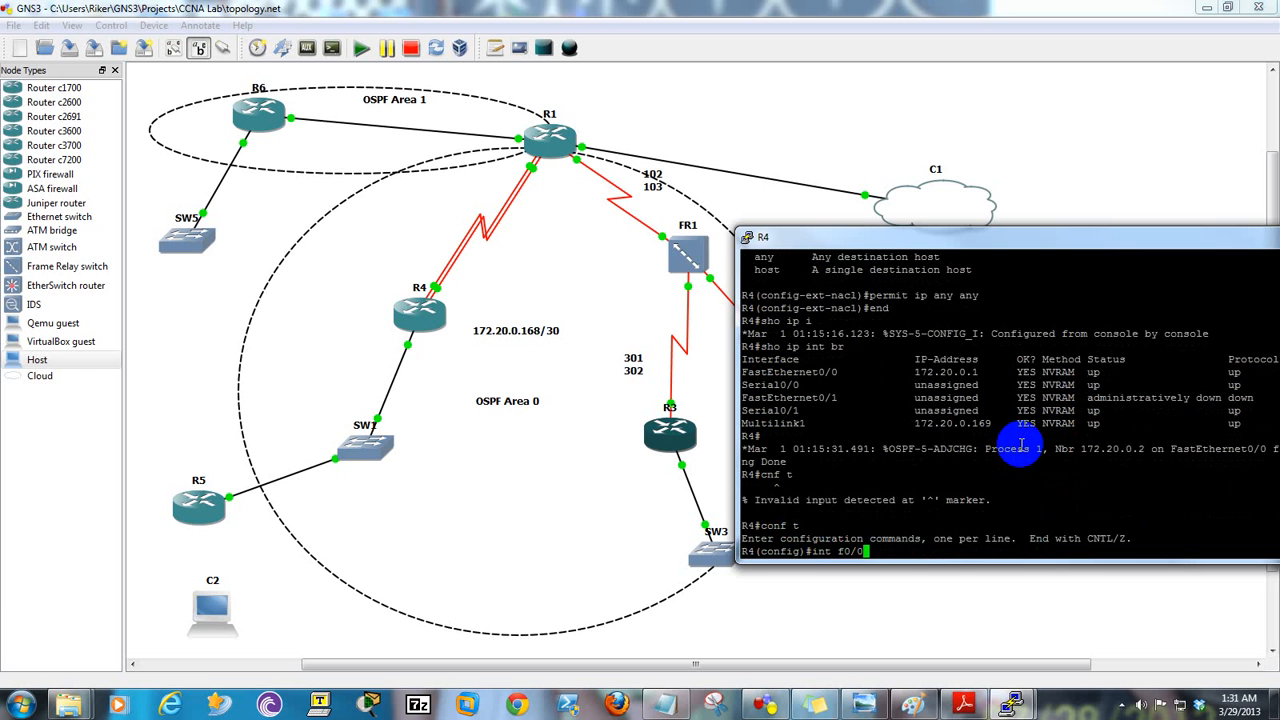
key(Return)
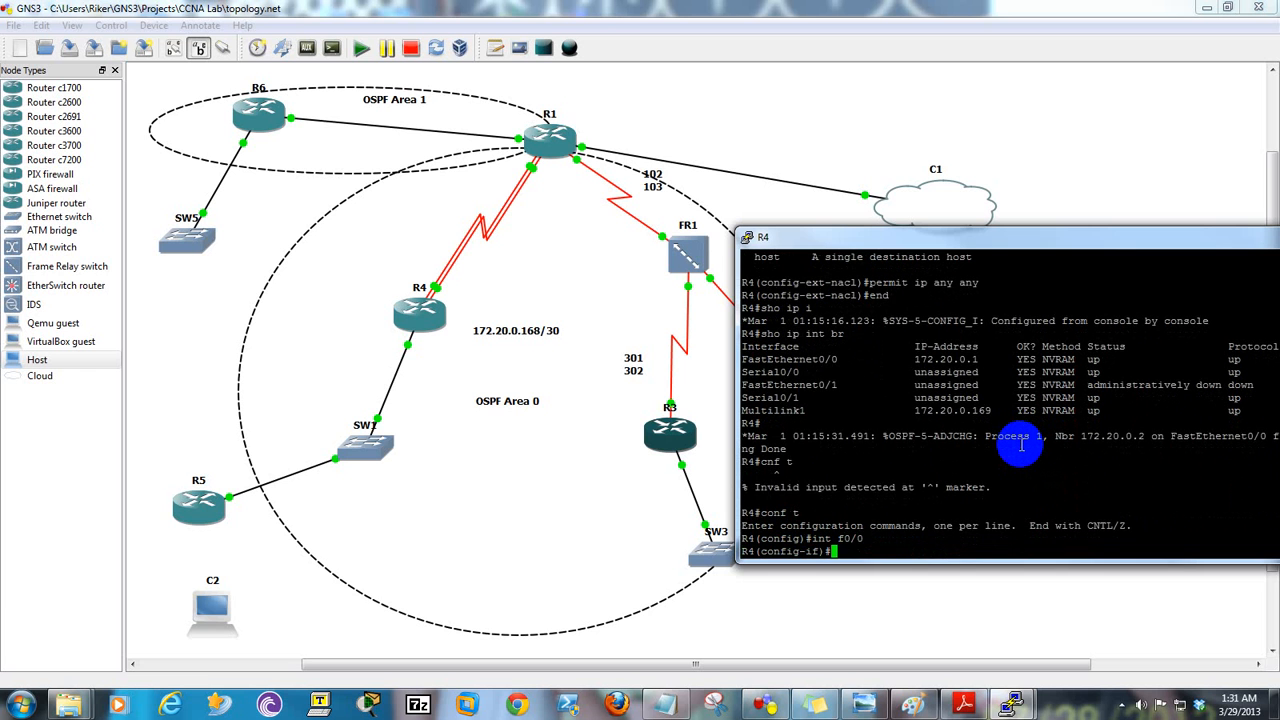
- Apply access list 100 inbound on the interface with ip access-group, viewing help for the list number and direction
text(ip a)
text(cce)
key(Tab)
key(BackSpace)
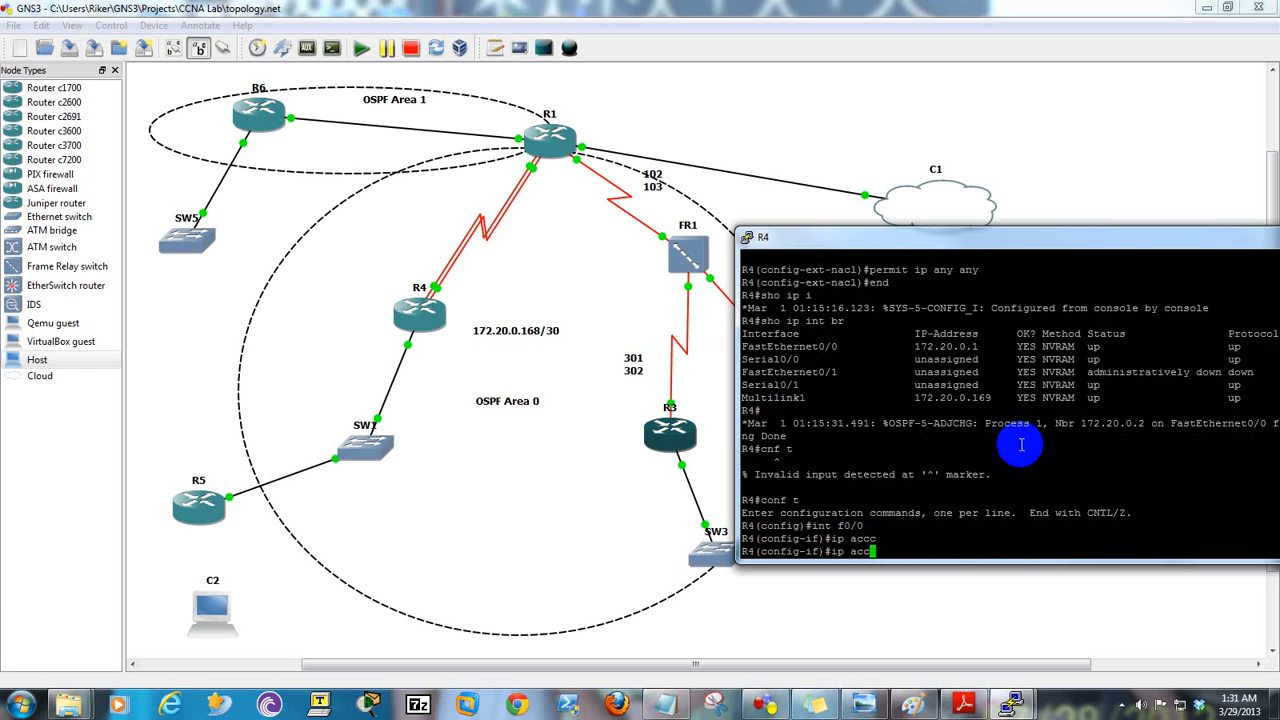
key(Tab)
key(Tab)
text(ess)
key(Tab)
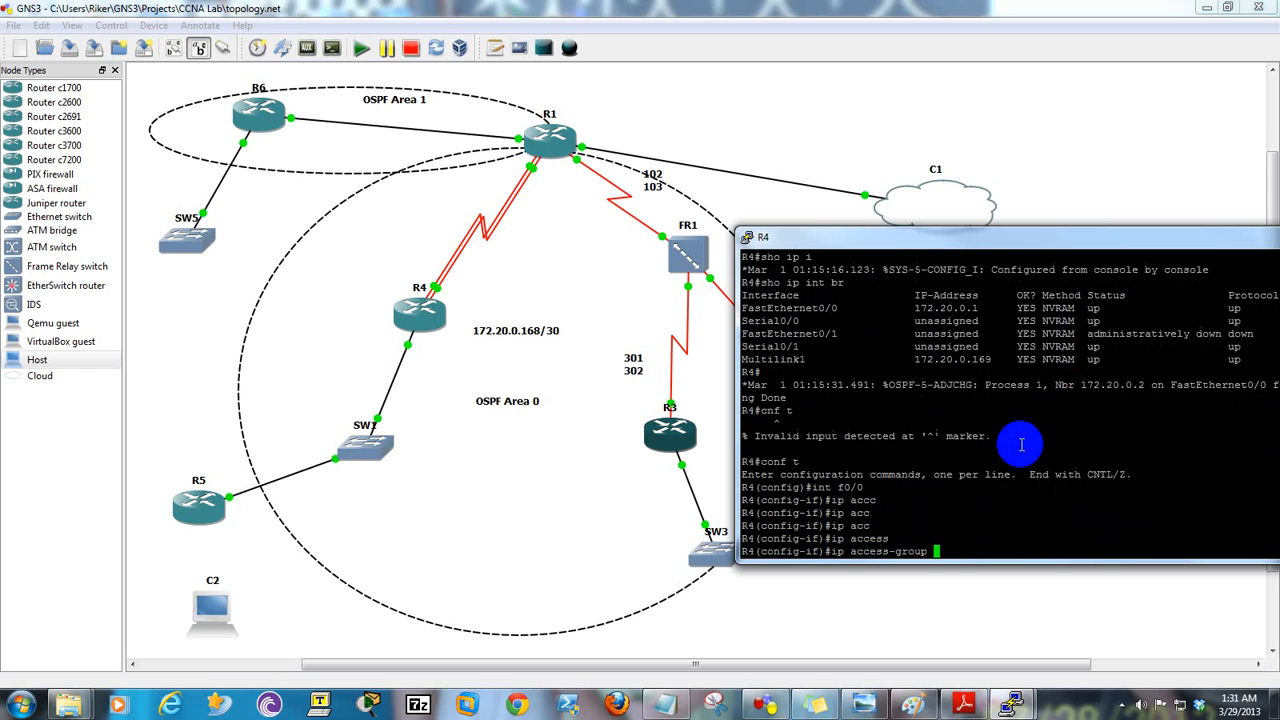
text(?)
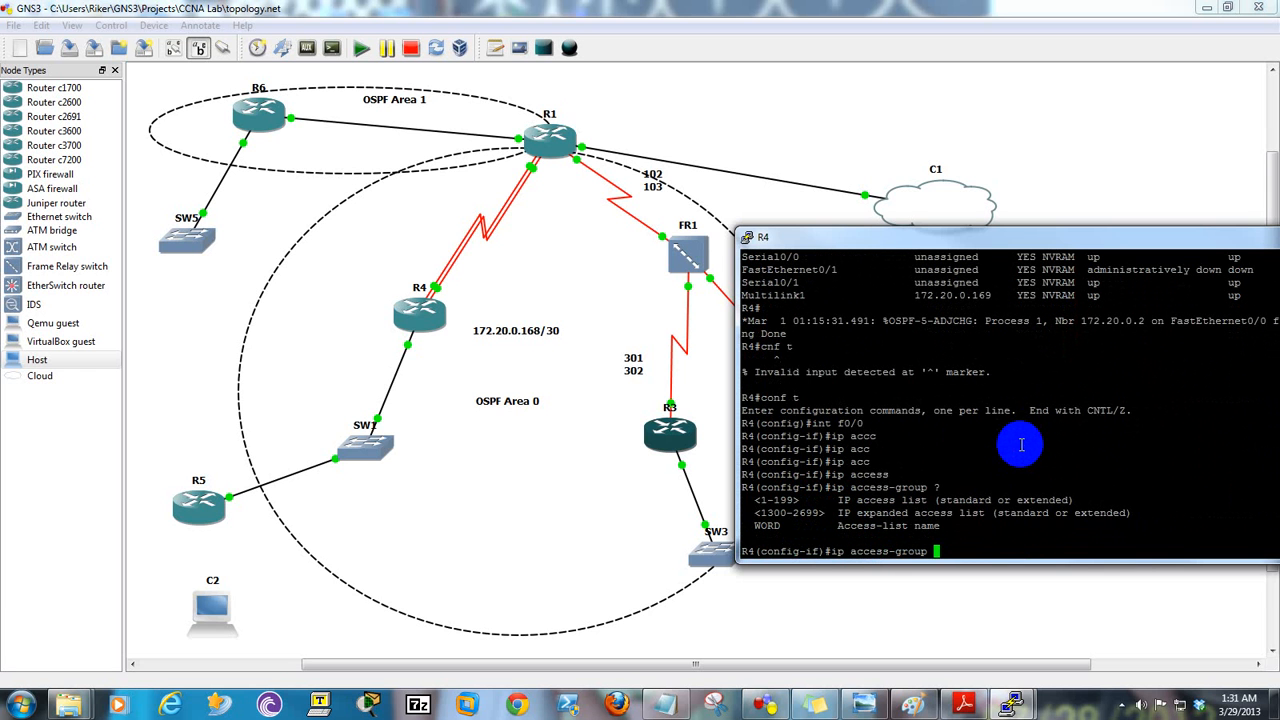
text(100 ?)
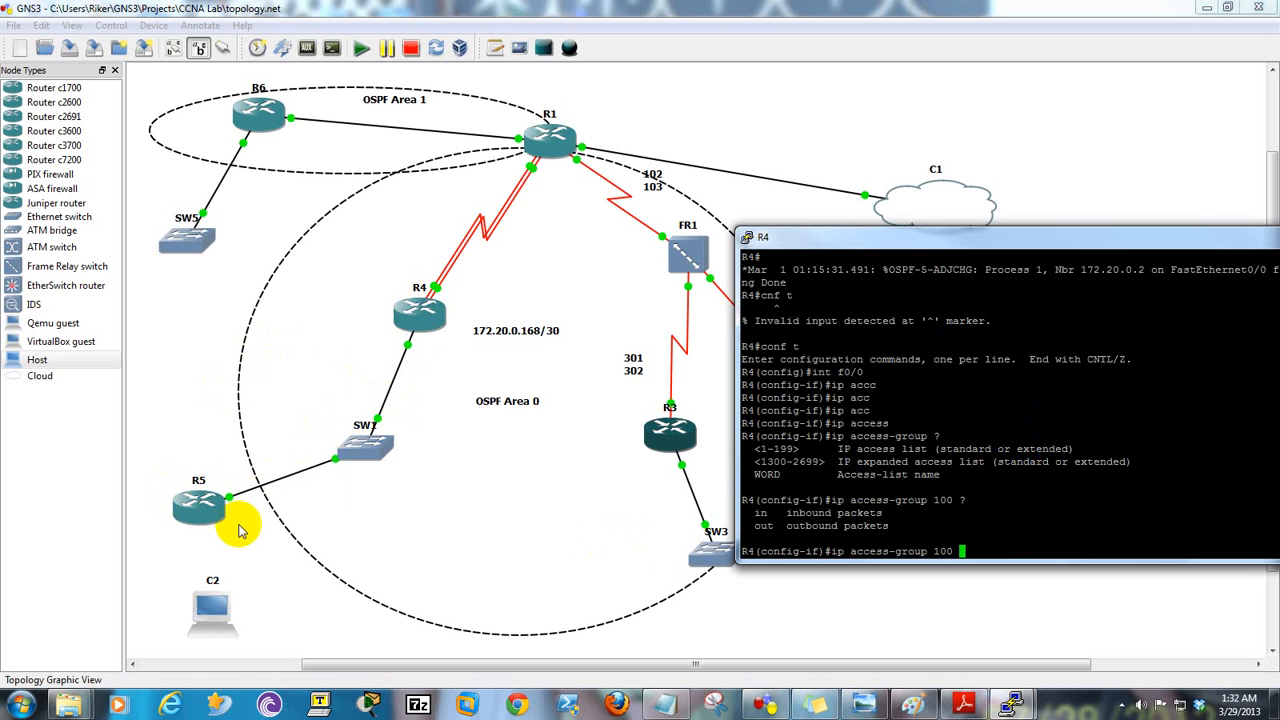
text(in)
key(Return)
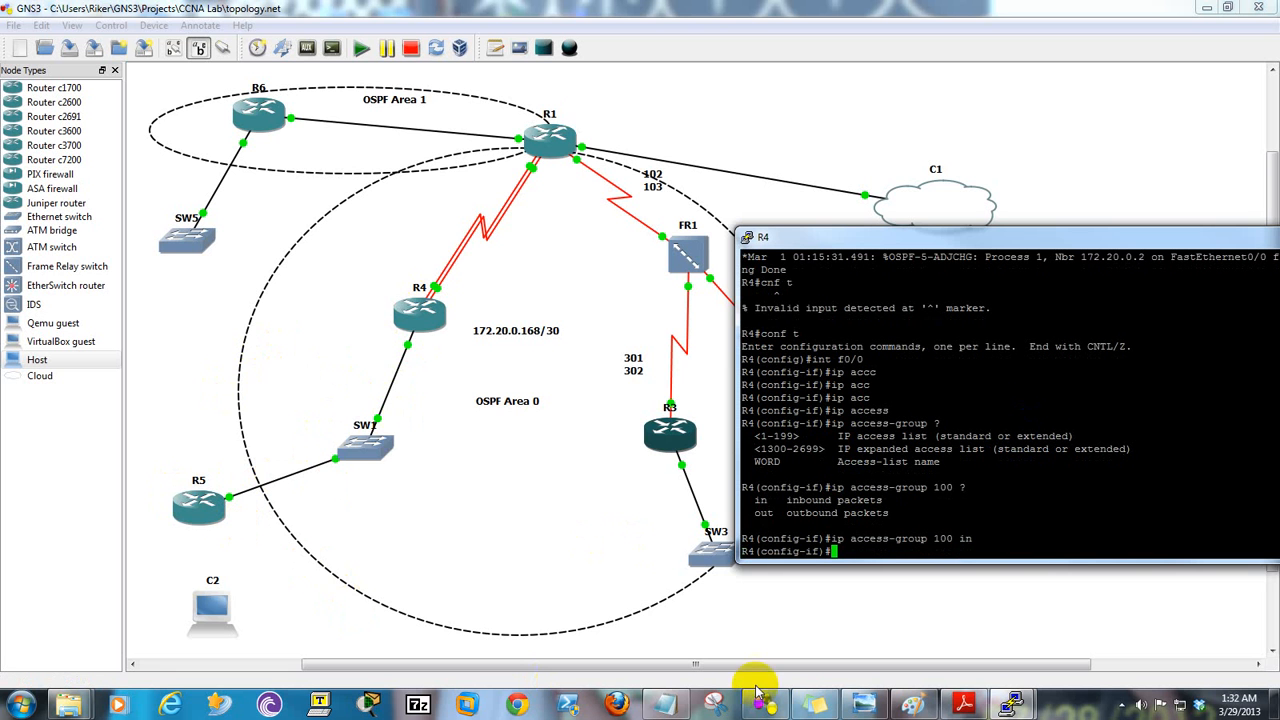
- Bring up R5's console and repeat the ping to 172.20.0.139
click(1010, 705)
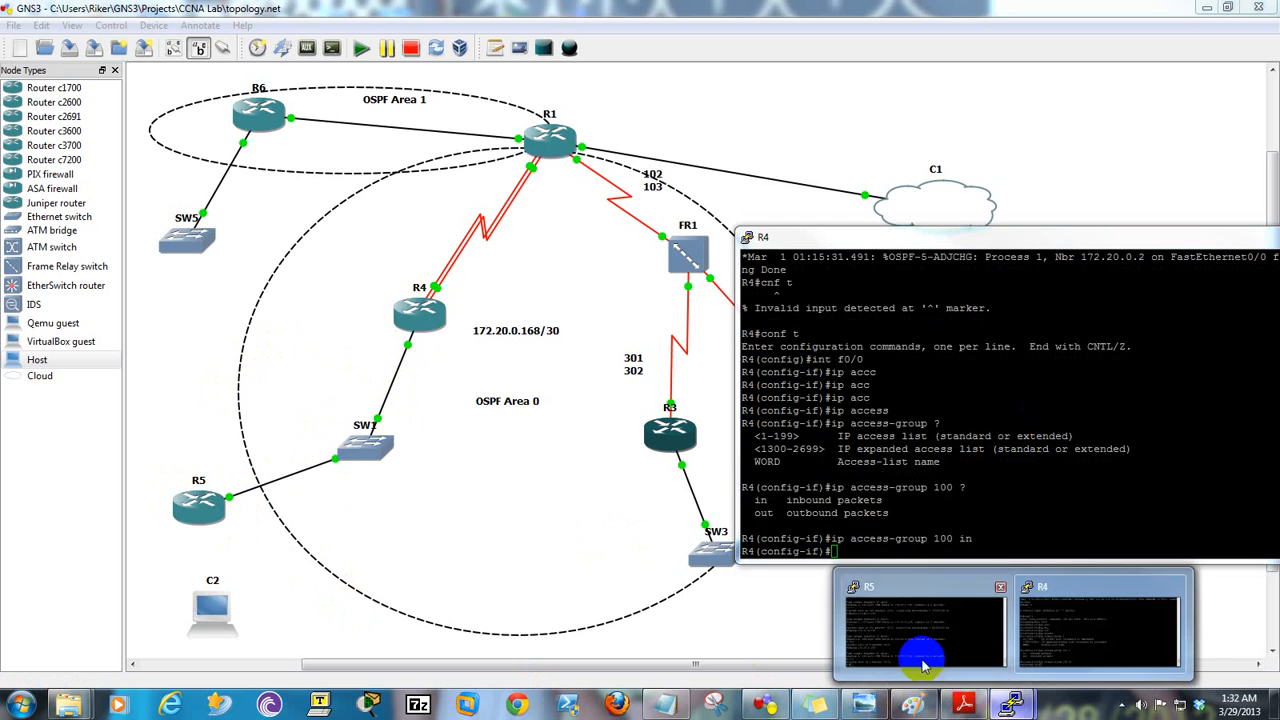
click(920, 655)
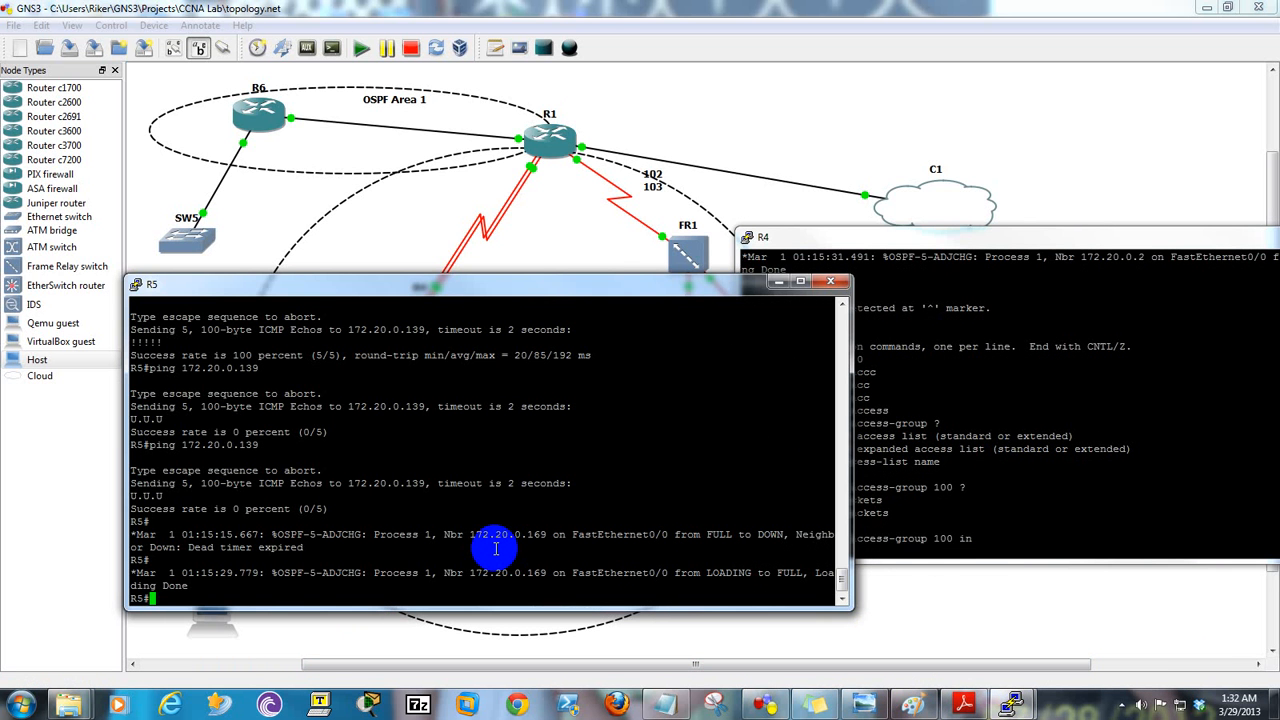
key(Up)
key(Up)
key(Down)
key(Return)
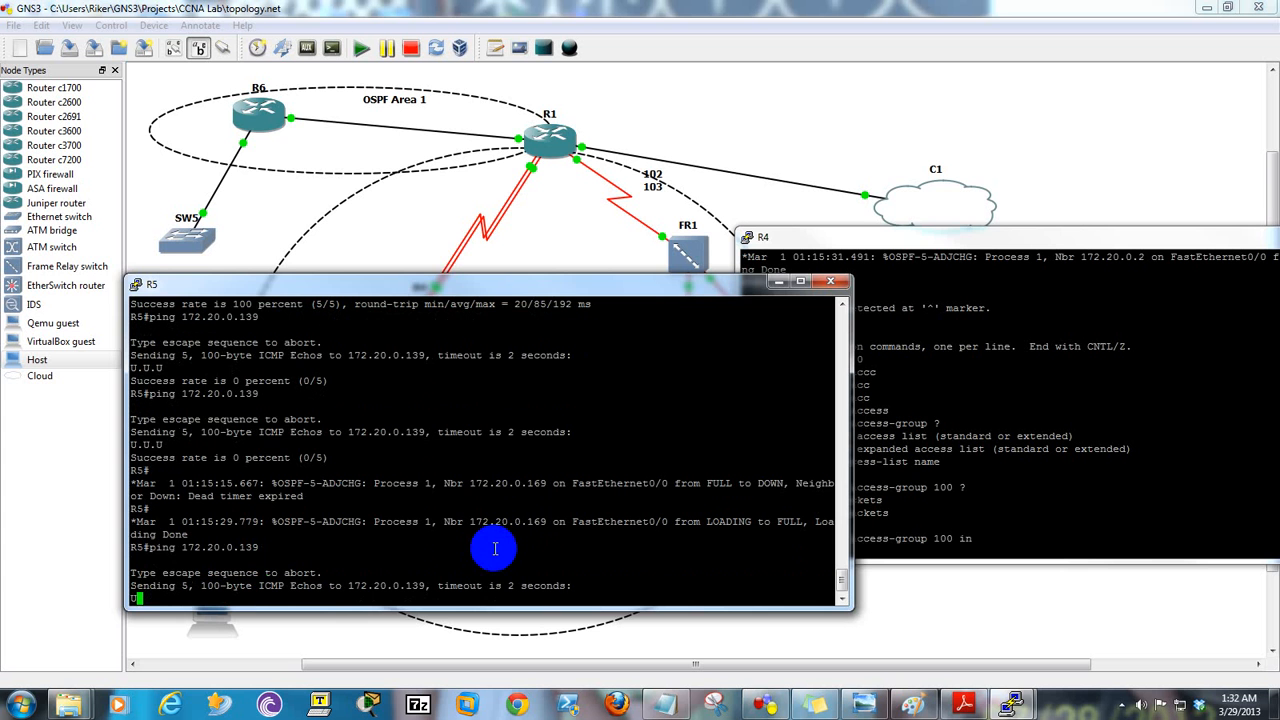
- Move R5's console clear of R4's console and show the access lists on R4 from interface configuration mode
drag(513, 286, 434, 330)
click(873, 551)
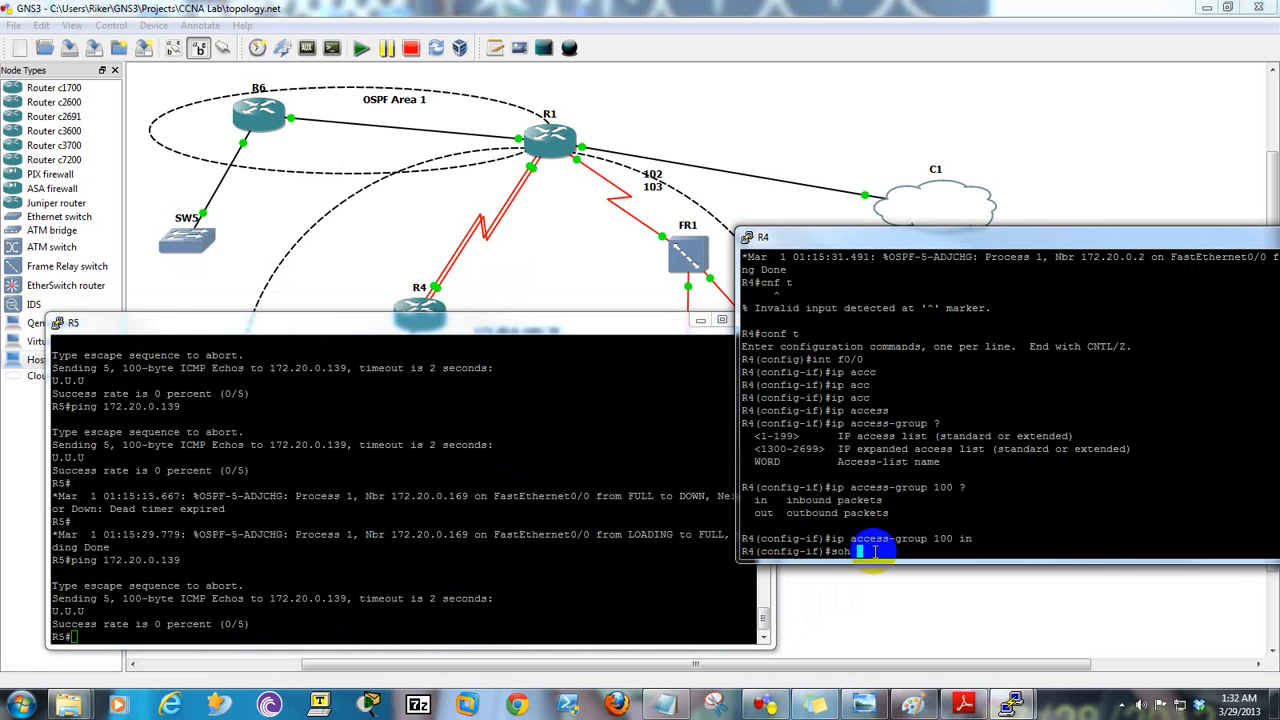
text(do sho access)
key(Return)
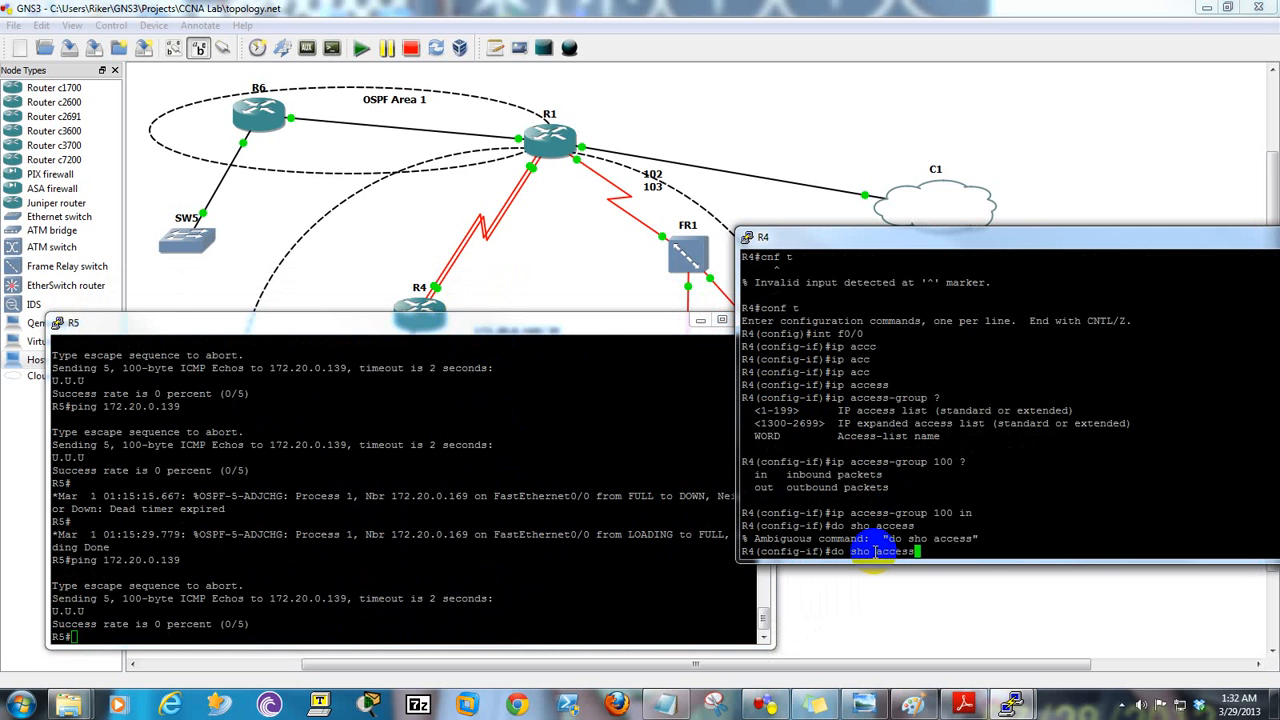
text(-l)
key(Return)
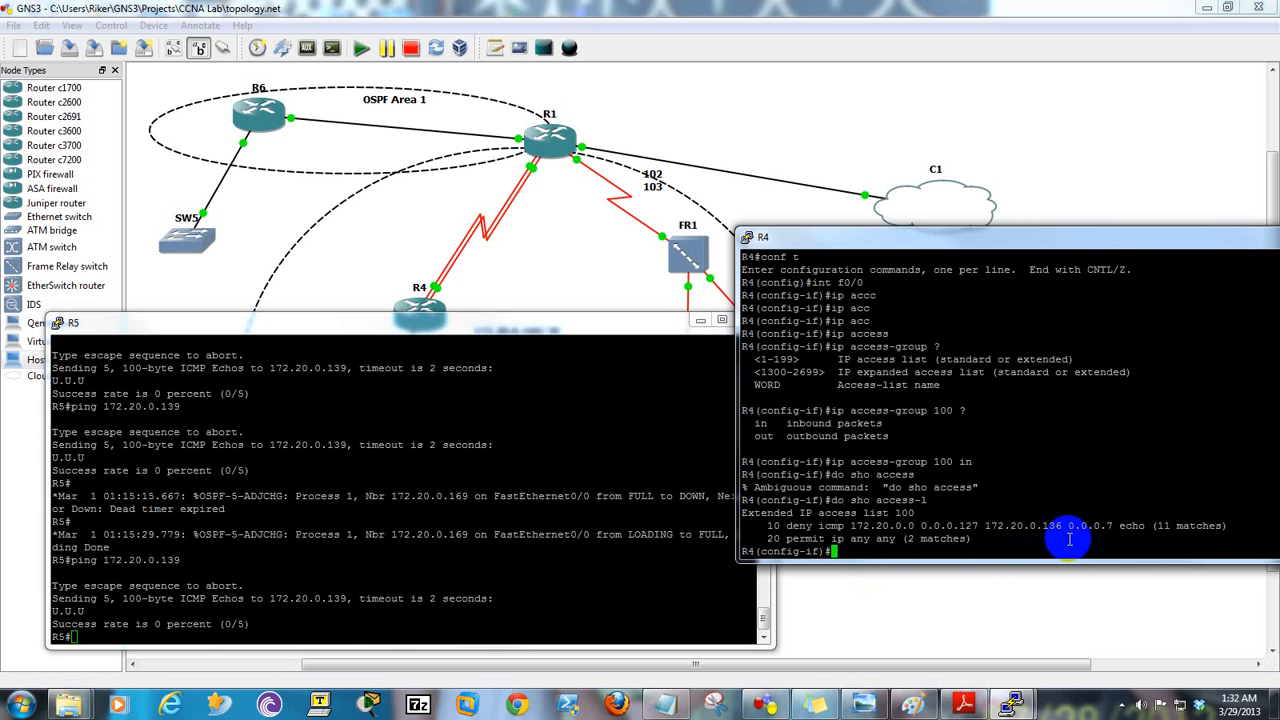
- From R5, ping 172.20.0.139 once more and ping 192.168.1.1
click(220, 636)
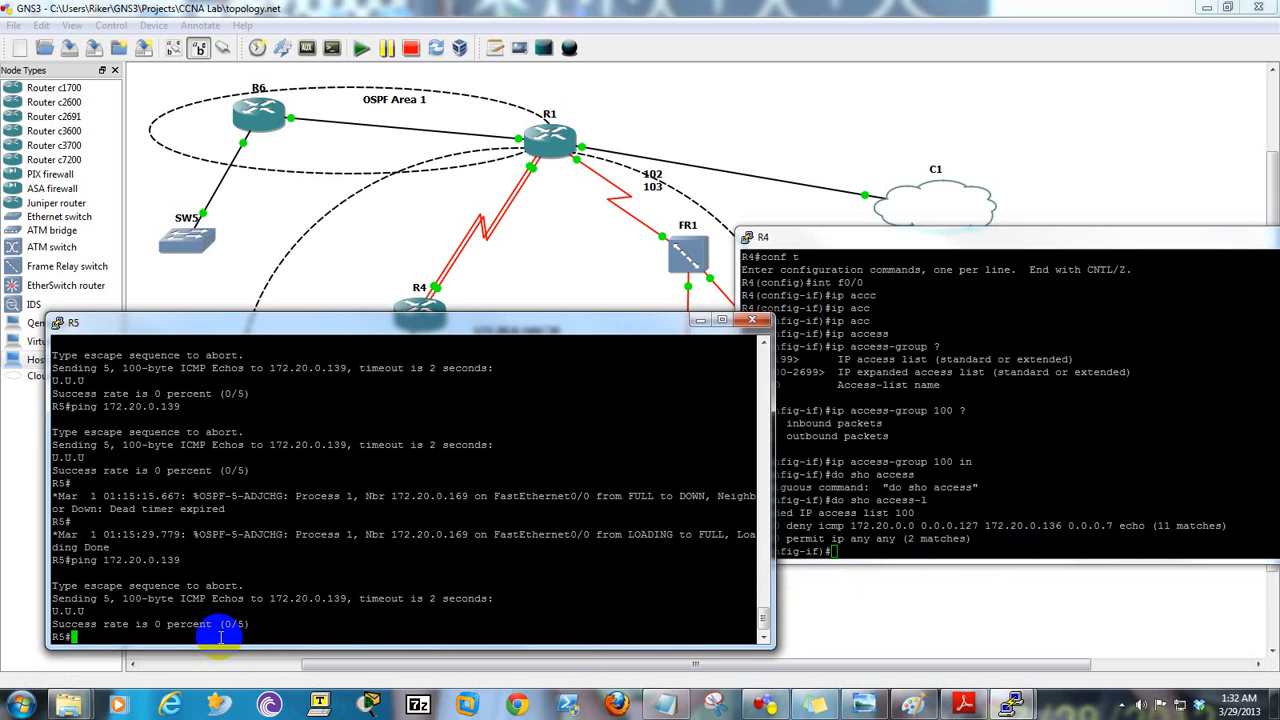
key(Up)
key(Return)
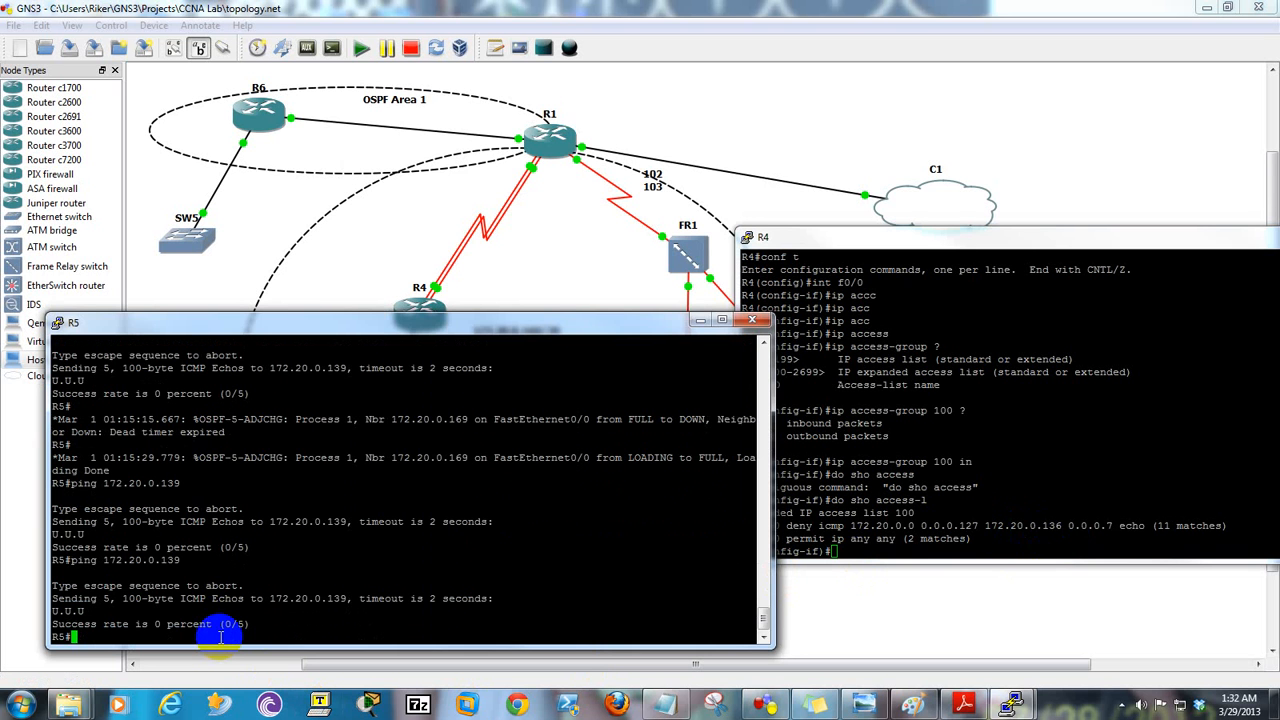
text(ping 192.168.1.1)
key(Return)
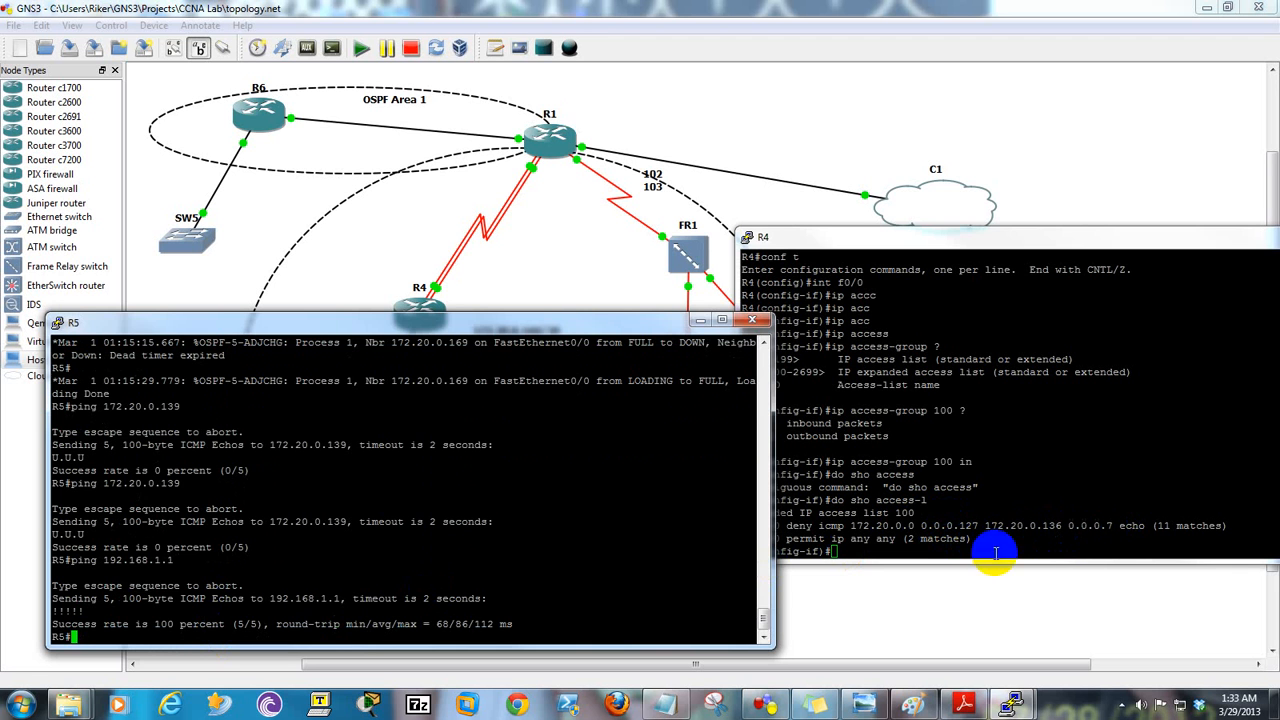
- Change the recalled ping command on R5 to target 172.20.0.138 and run it
key(Up)
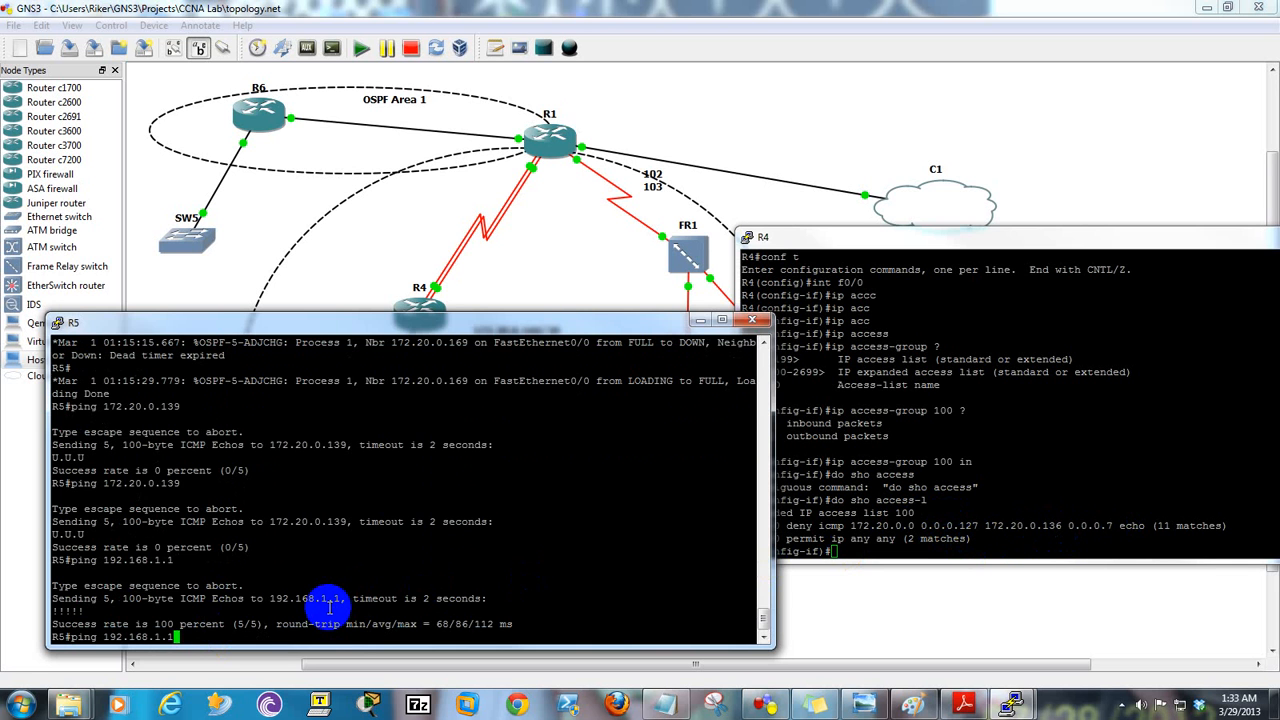
key(BackSpace)
key(BackSpace)
key(BackSpace)
key(BackSpace)
key(BackSpace)
key(BackSpace)
key(BackSpace)
key(BackSpace)
key(BackSpace)
key(BackSpace)
key(BackSpace)
text(172.20.0.138)
key(Return)
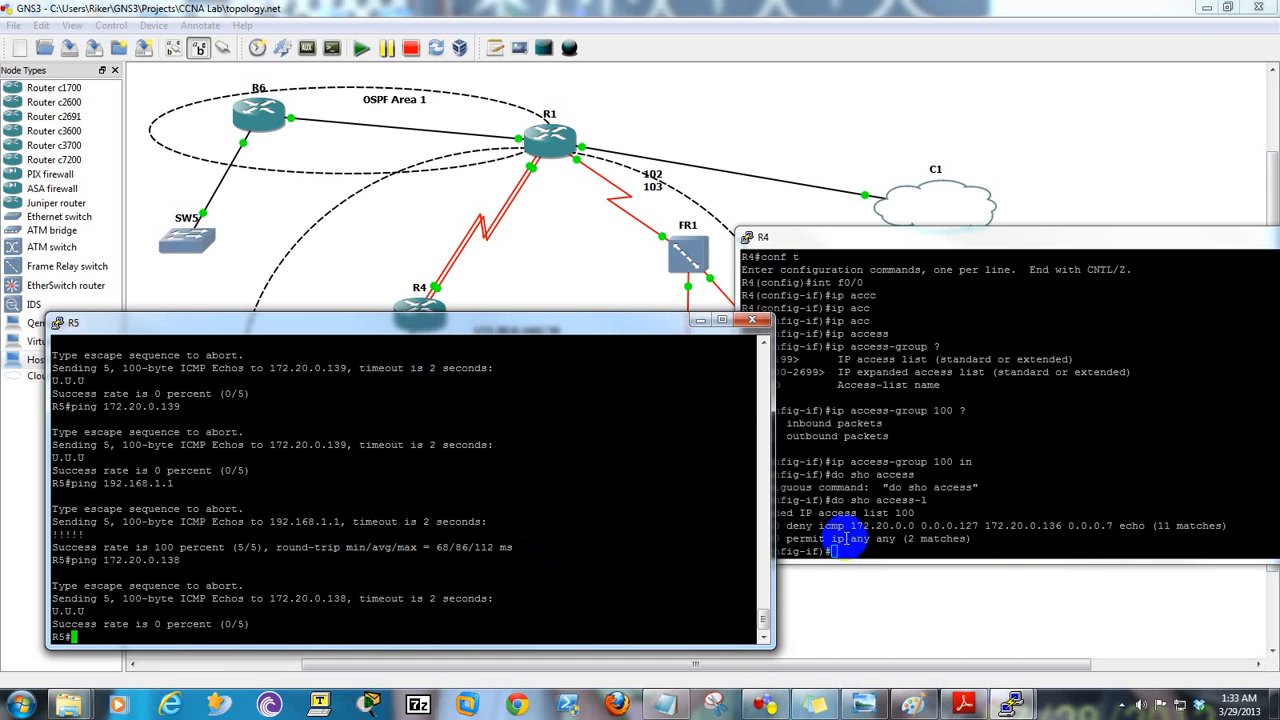
click(981, 551)
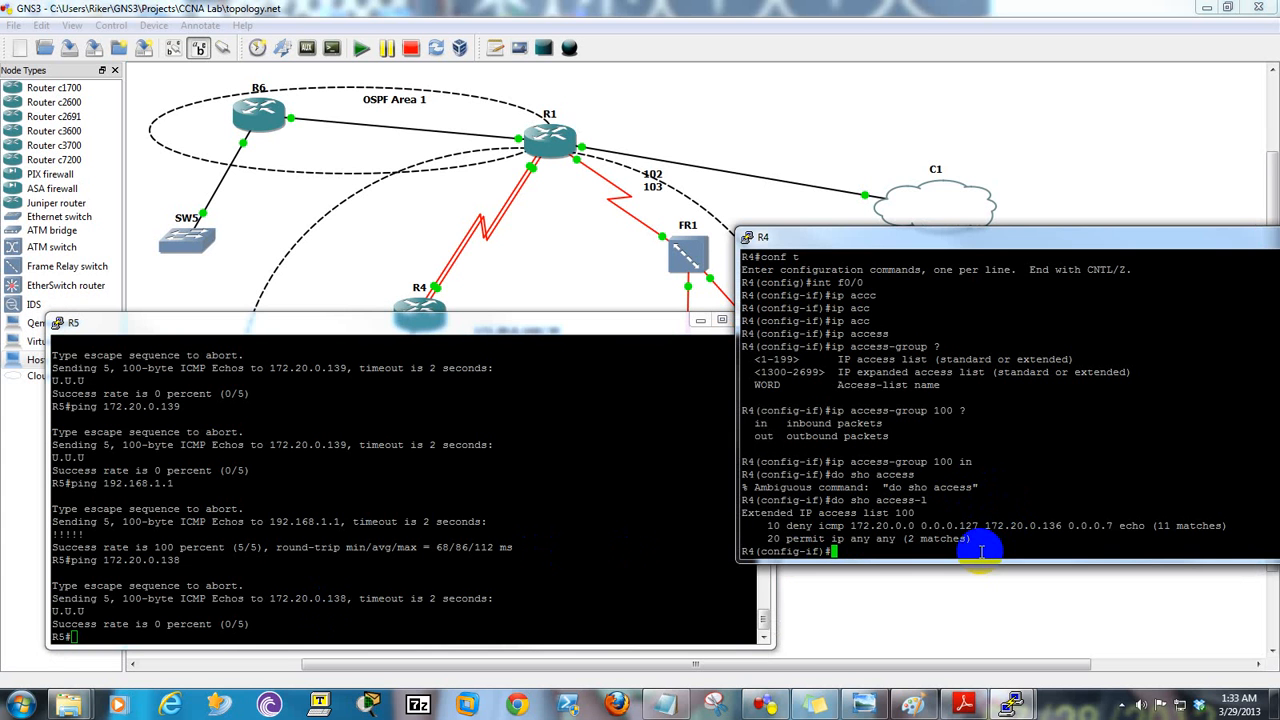
text(conf t)
key(Return)
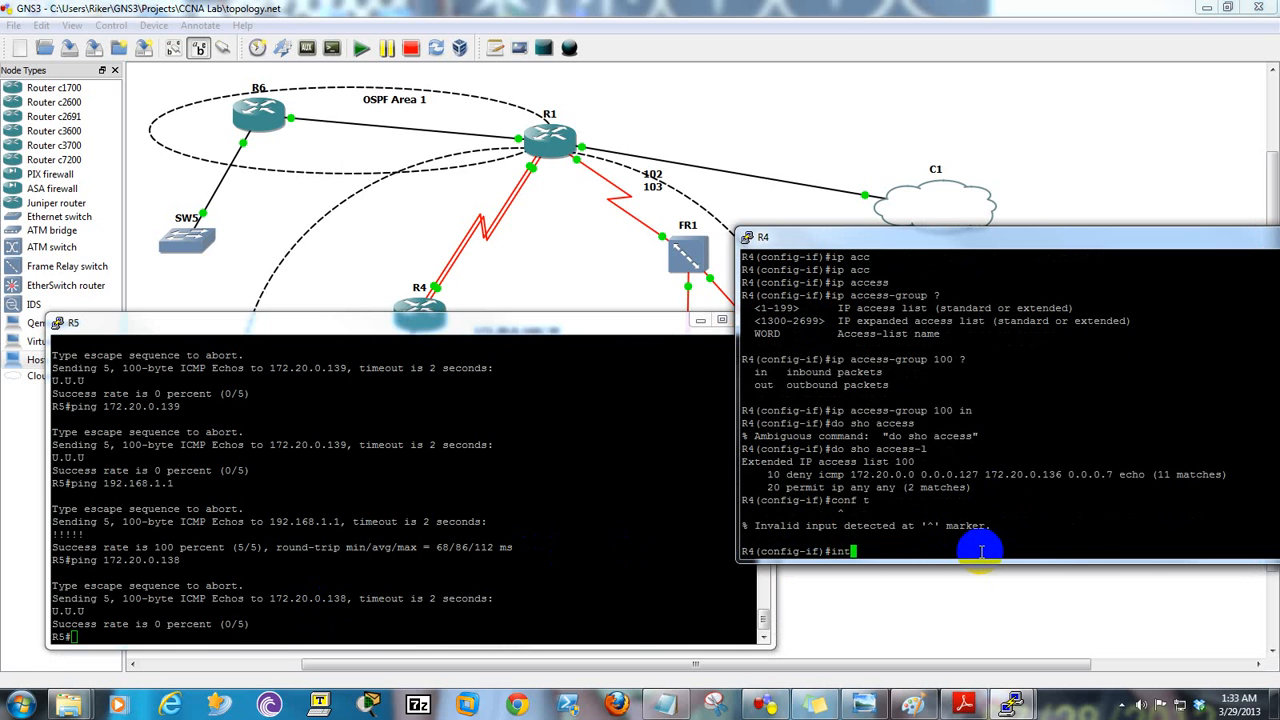
text(ip acces)
key(Tab)
key(BackSpace)
key(BackSpace)
key(BackSpace)
key(BackSpace)
key(BackSpace)
key(BackSpace)
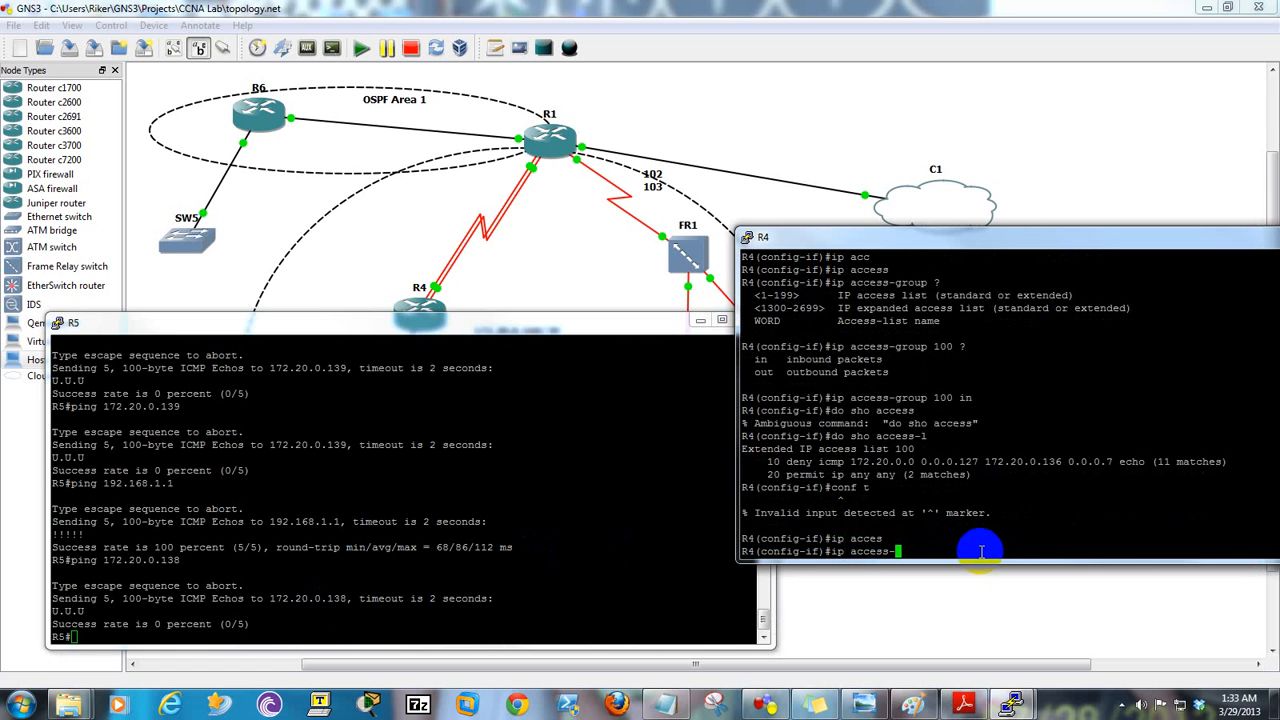
key(BackSpace)
key(BackSpace)
key(BackSpace)
key(BackSpace)
key(BackSpace)
key(BackSpace)
key(BackSpace)
key(BackSpace)
key(BackSpace)
key(BackSpace)
- Leave interface configuration on R4 and re-enter global configuration mode
text(end)
key(Return)
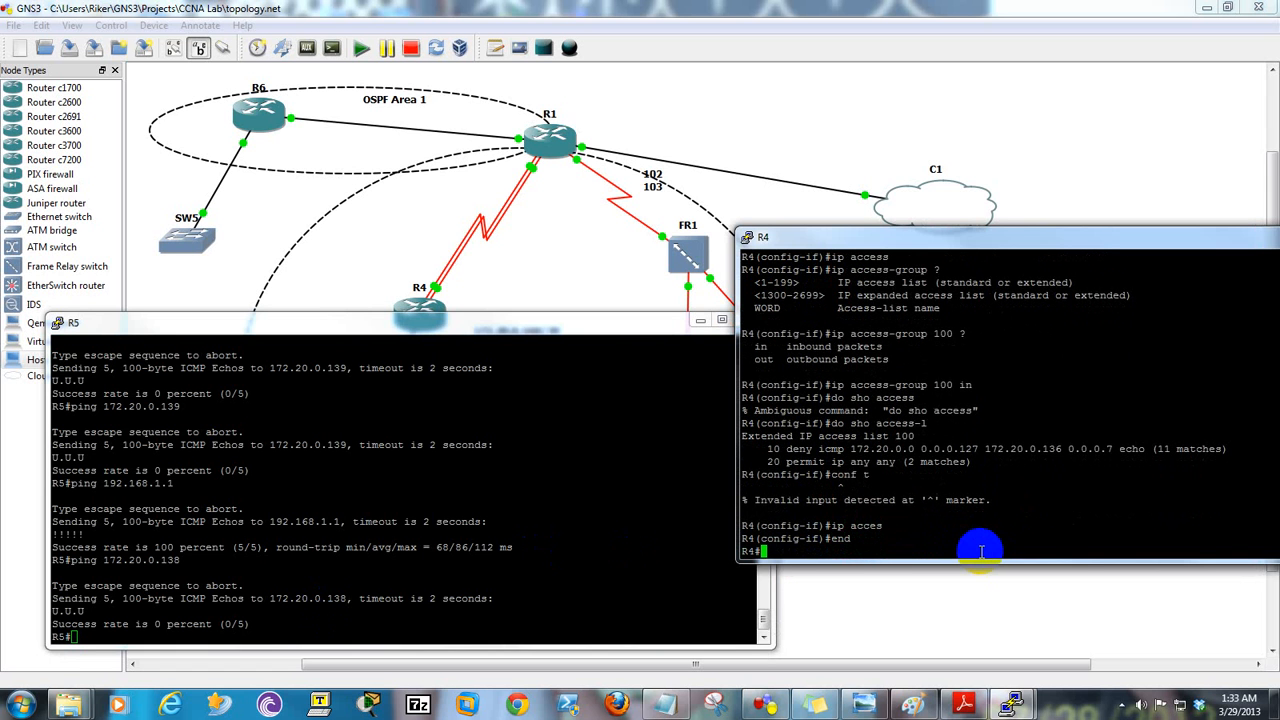
text(conf t)
key(Return)
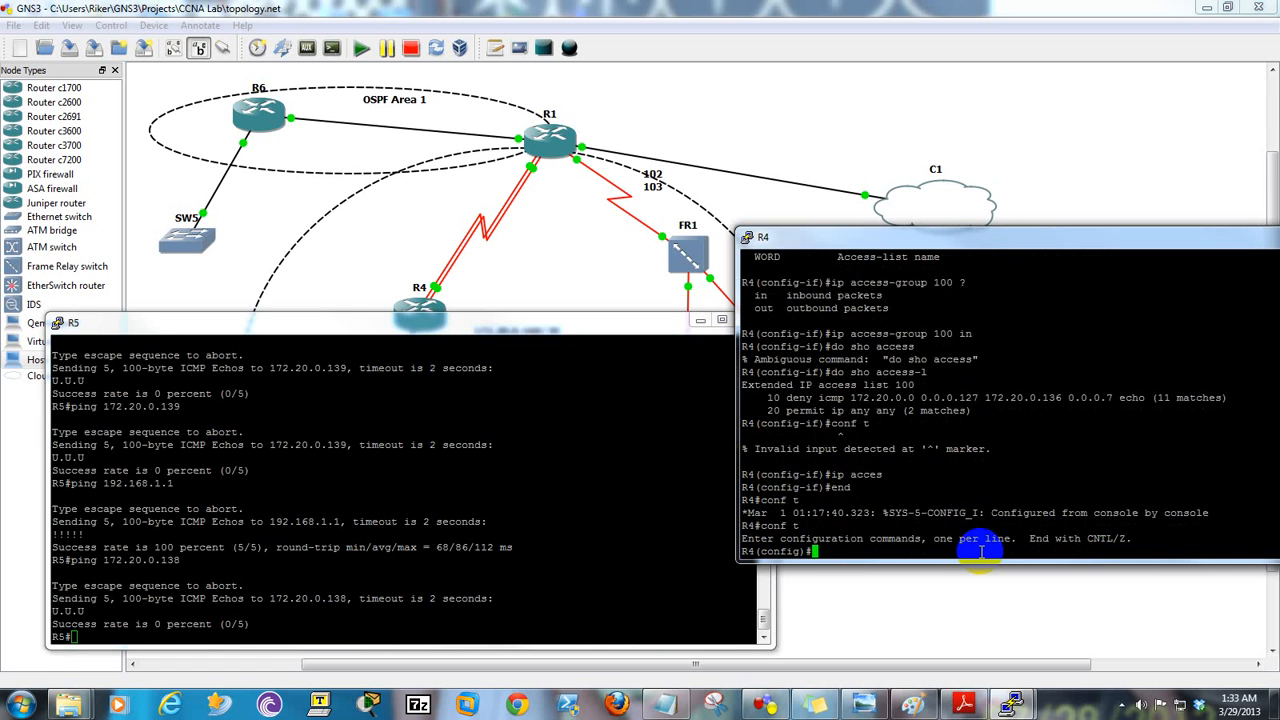
- Open extended IP access list 100 for editing on R4
text(ip access)
key(Tab)
text(100)
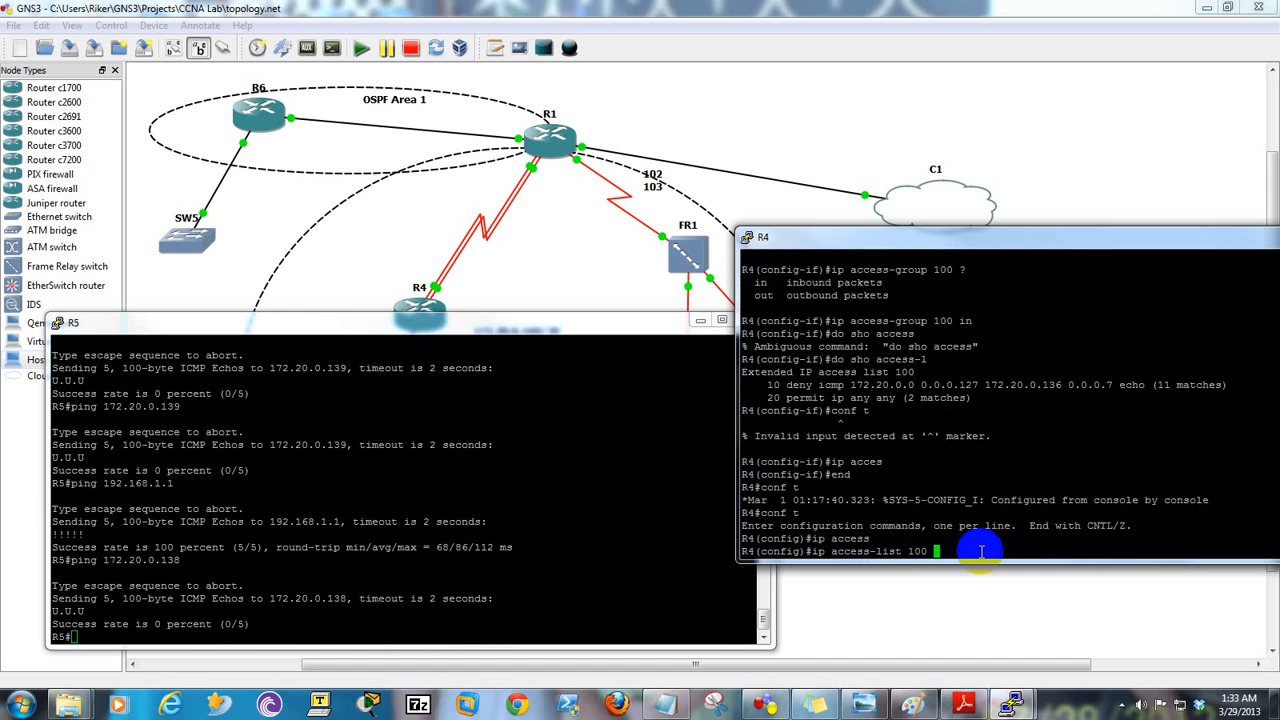
key(Return)
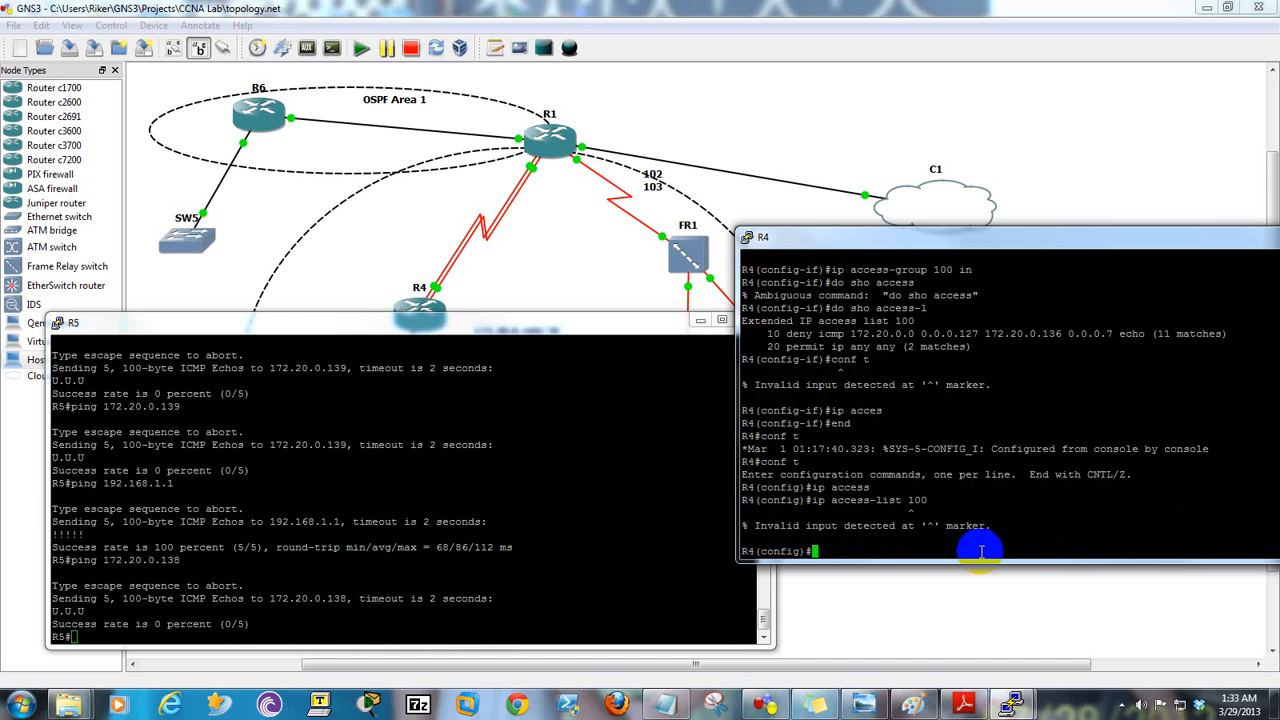
key(Up)
key(BackSpace)
key(BackSpace)
key(BackSpace)
text(ex)
key(Tab)
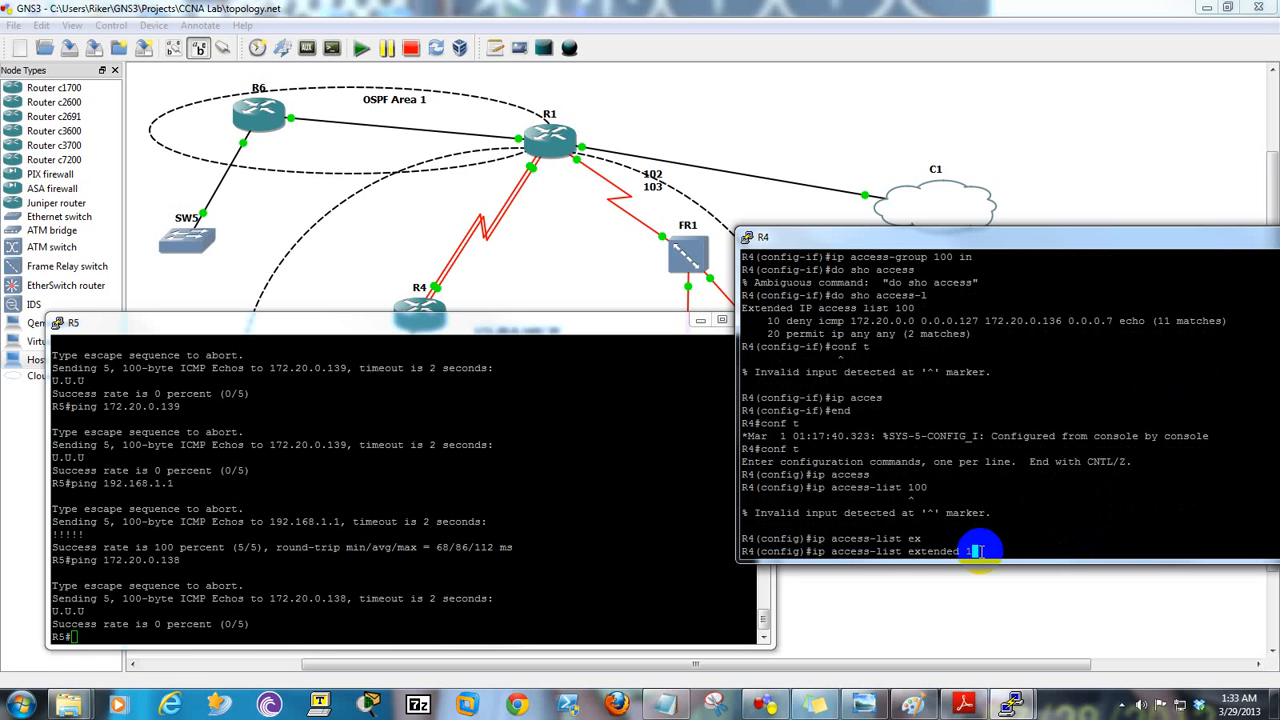
text(100)
key(Return)
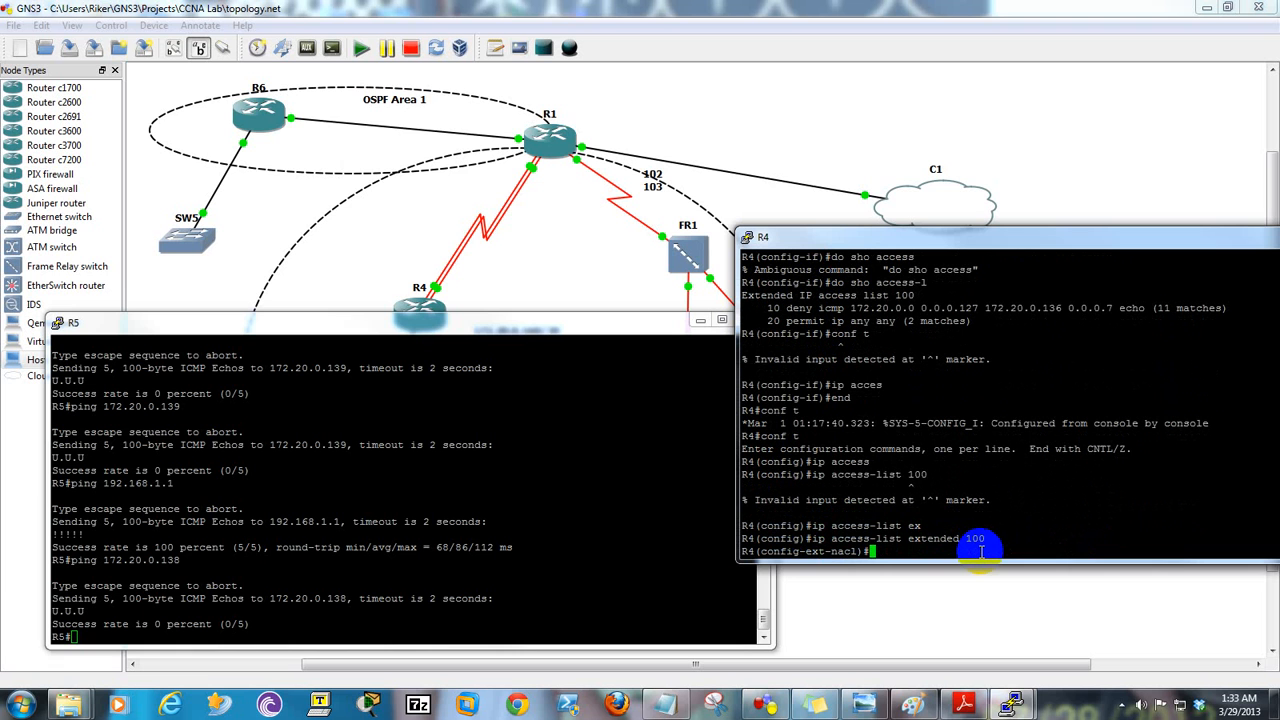
- Remove the ICMP echo deny from 172.20.0.0 0.0.0.127 to 172.20.0.139 0.0.0.7 from list 100 on R4
key(Up)
key(Up)
key(Up)
key(Up)
key(Up)
key(Up)
key(Up)
key(Up)
key(Up)
key(Up)
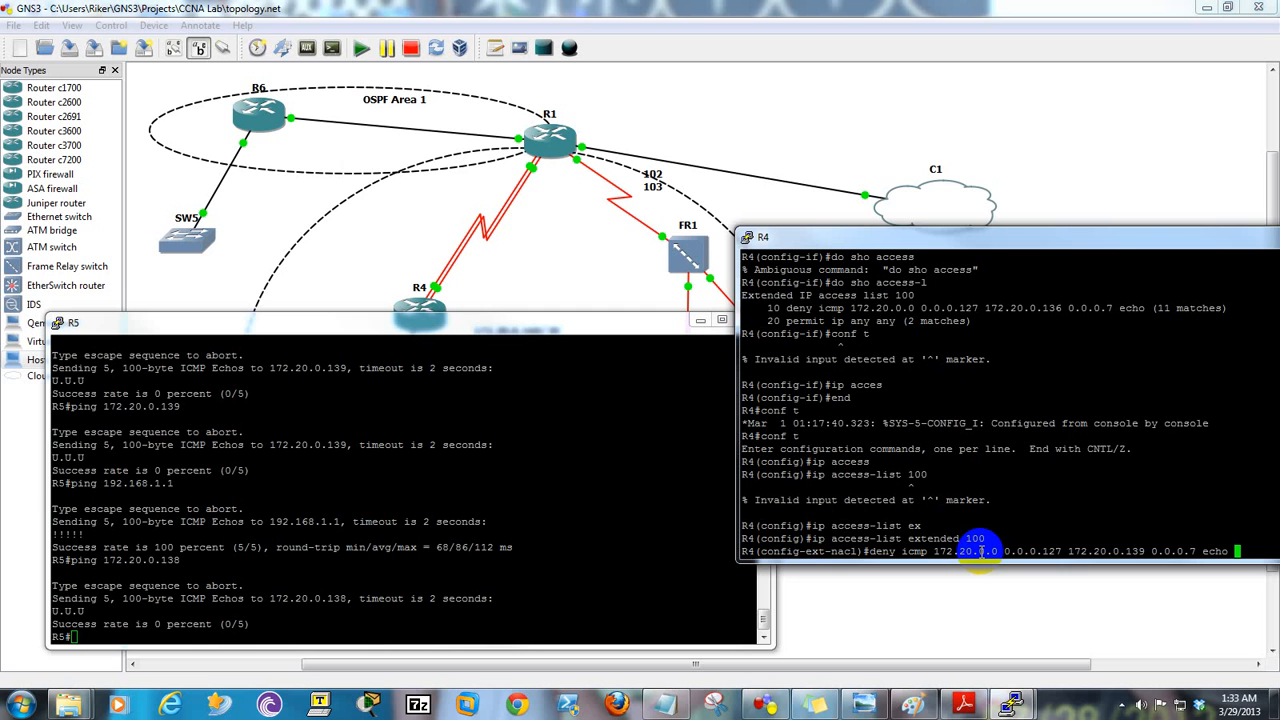
key(ctrl+a)
text(no)
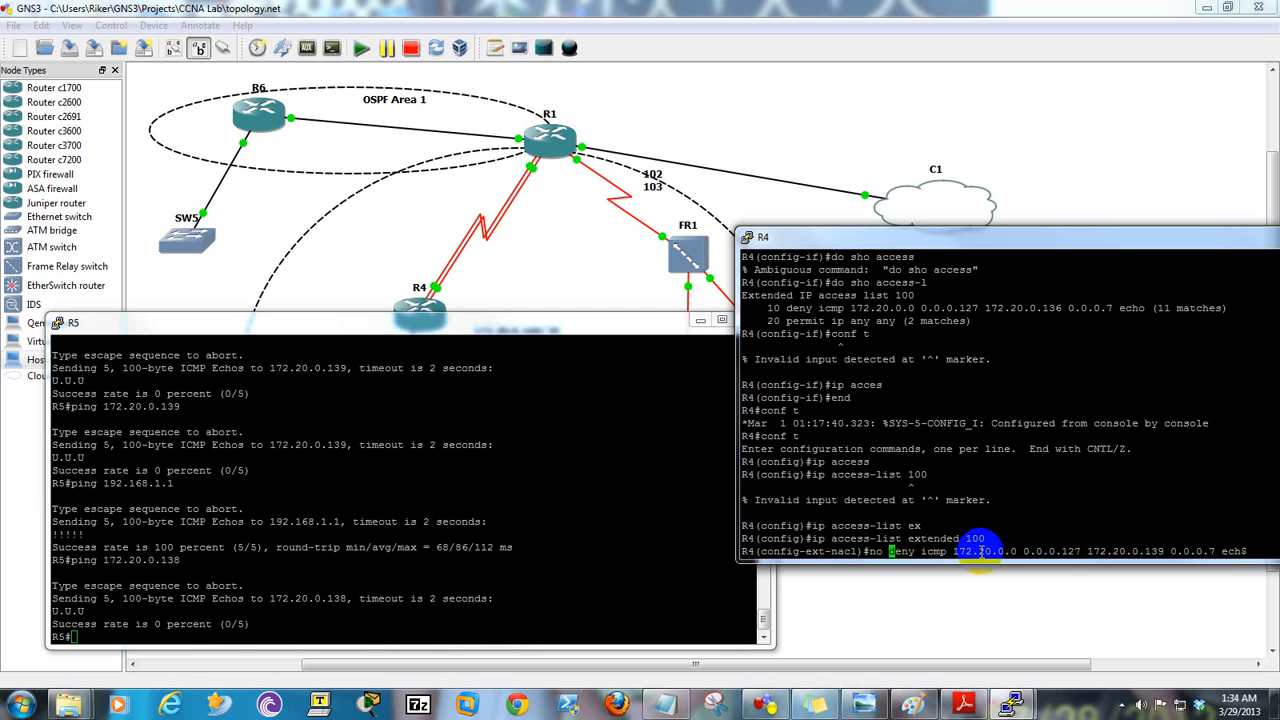
key(Return)
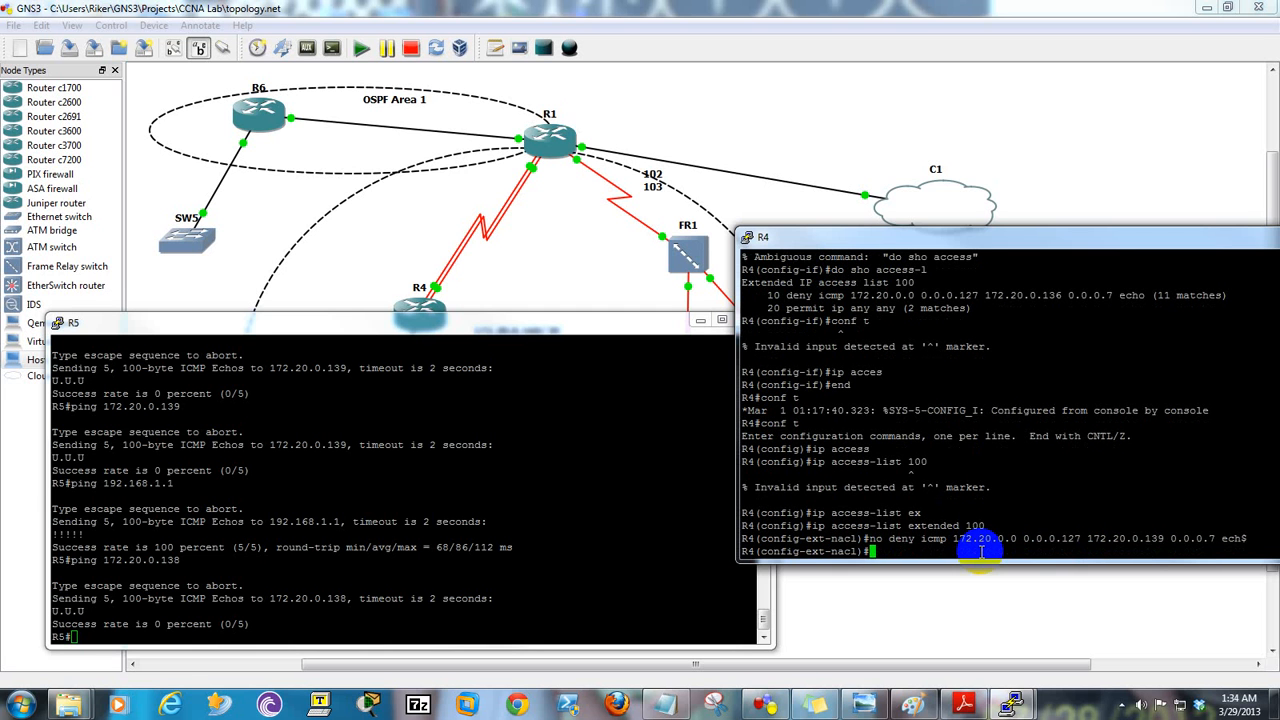
- Add entry 10 denying ICMP echo from 172.20.0.0 0.0.0.127 to 172.20.0.139 0.0.0.0 in list 100, and show R4's access lists
text(10 deny icp)
key(Tab)
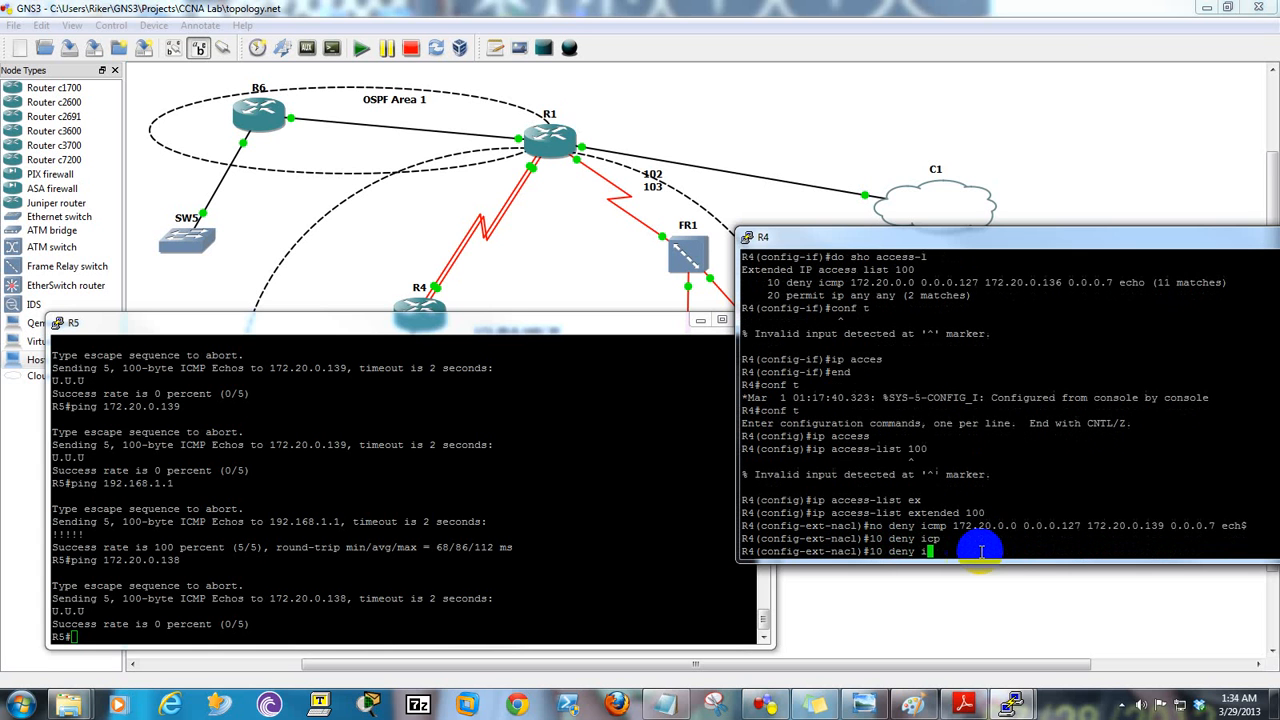
key(BackSpace)
key(Tab)
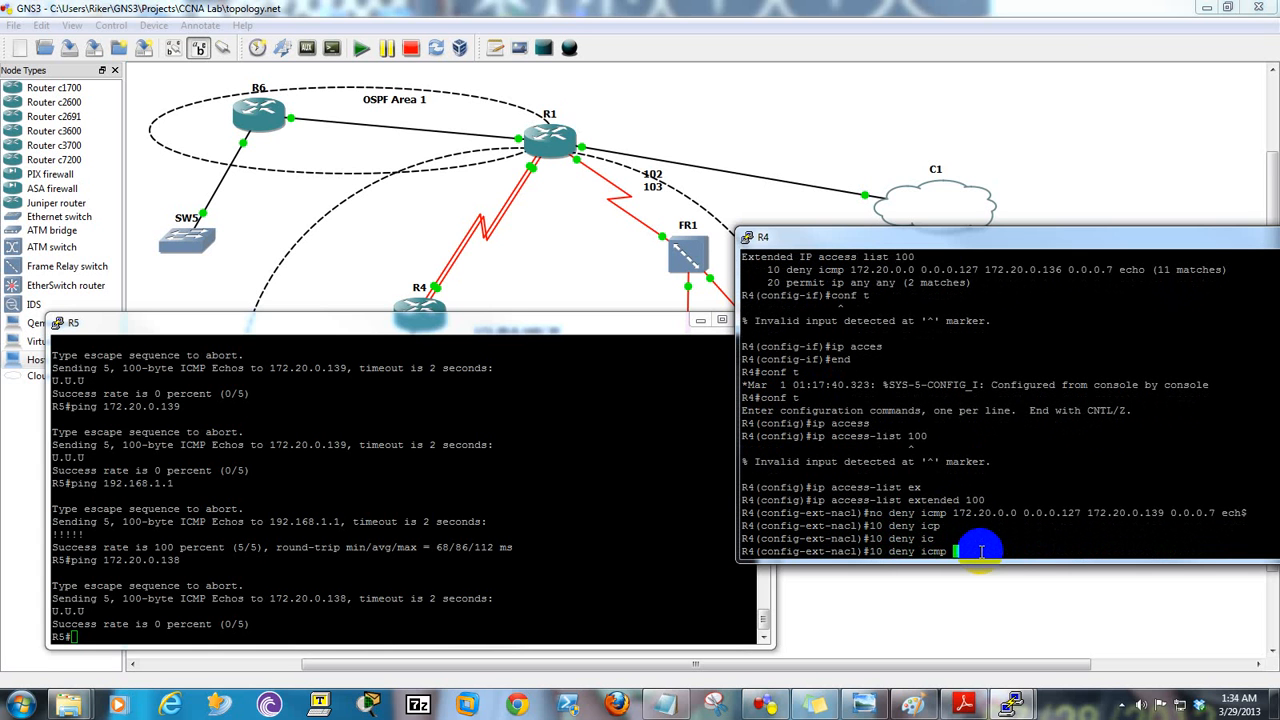
text(172.20.0.)
text(0 0.0.0.)
text(127)
text( 172.20.0.)
text(139 )
text(0.0.0.0 )
text(ac)
key(Tab)
key(BackSpace)
key(BackSpace)
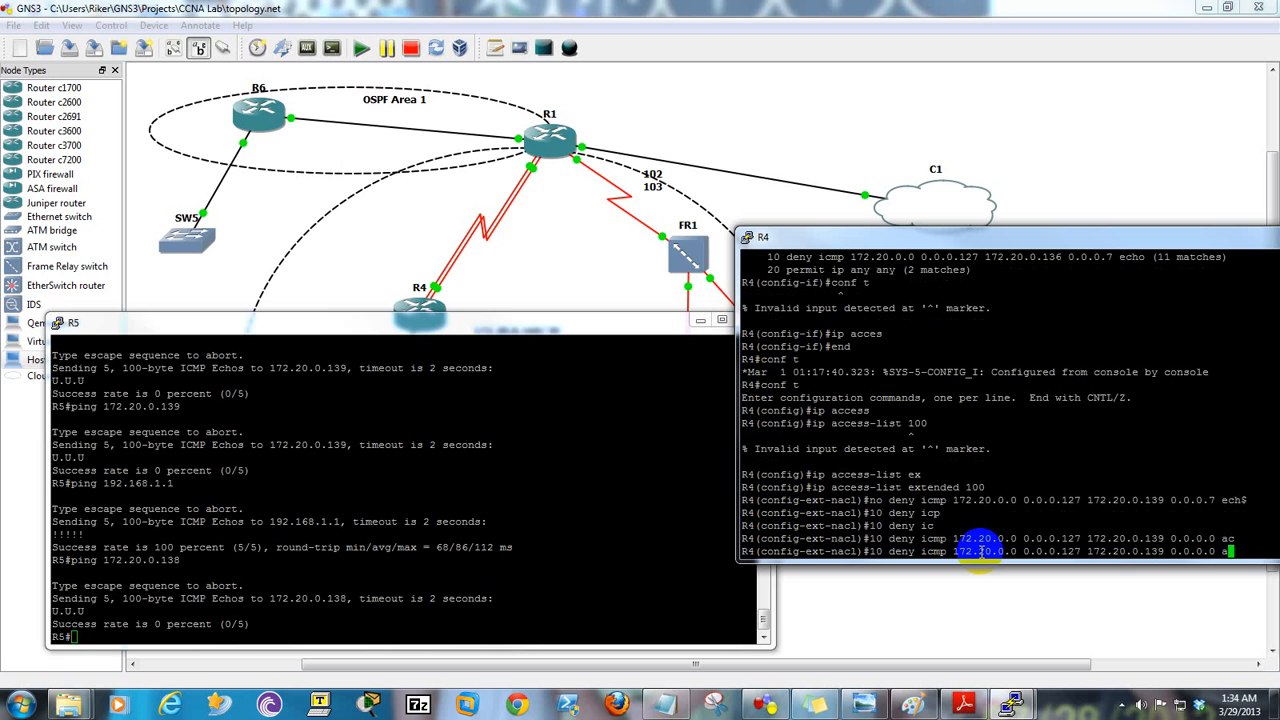
text(ec)
key(Tab)
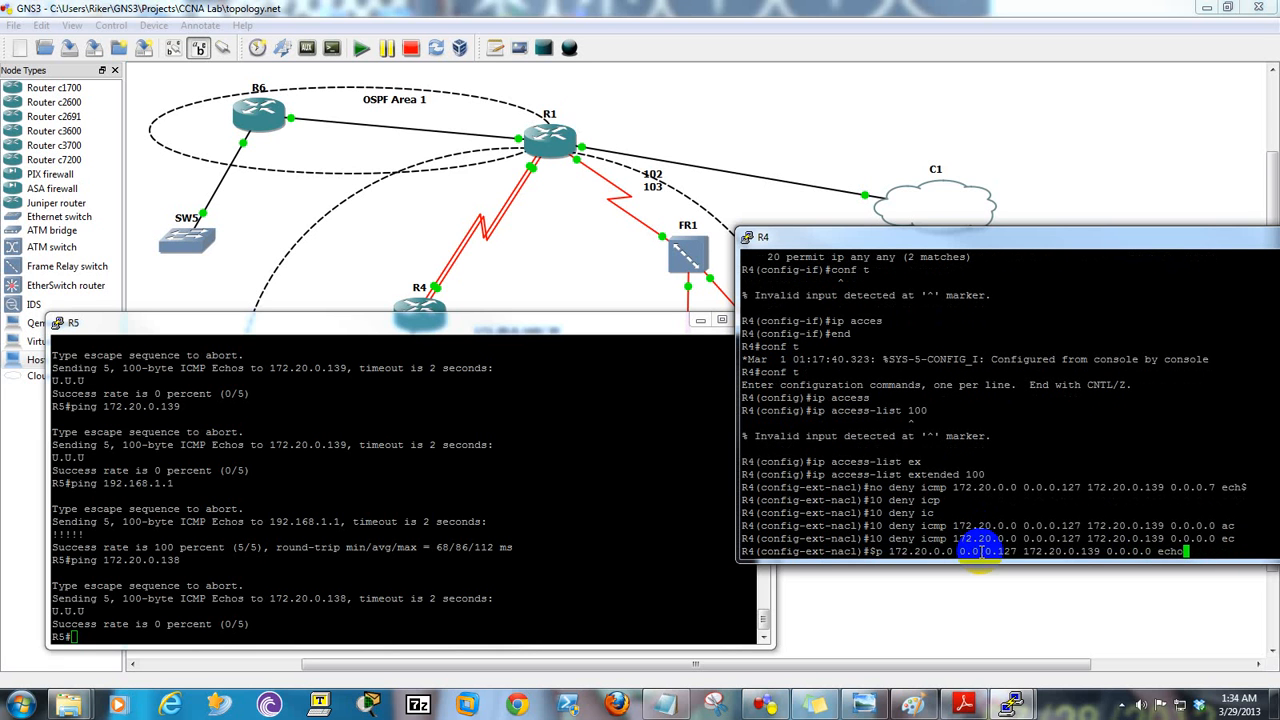
key(Return)
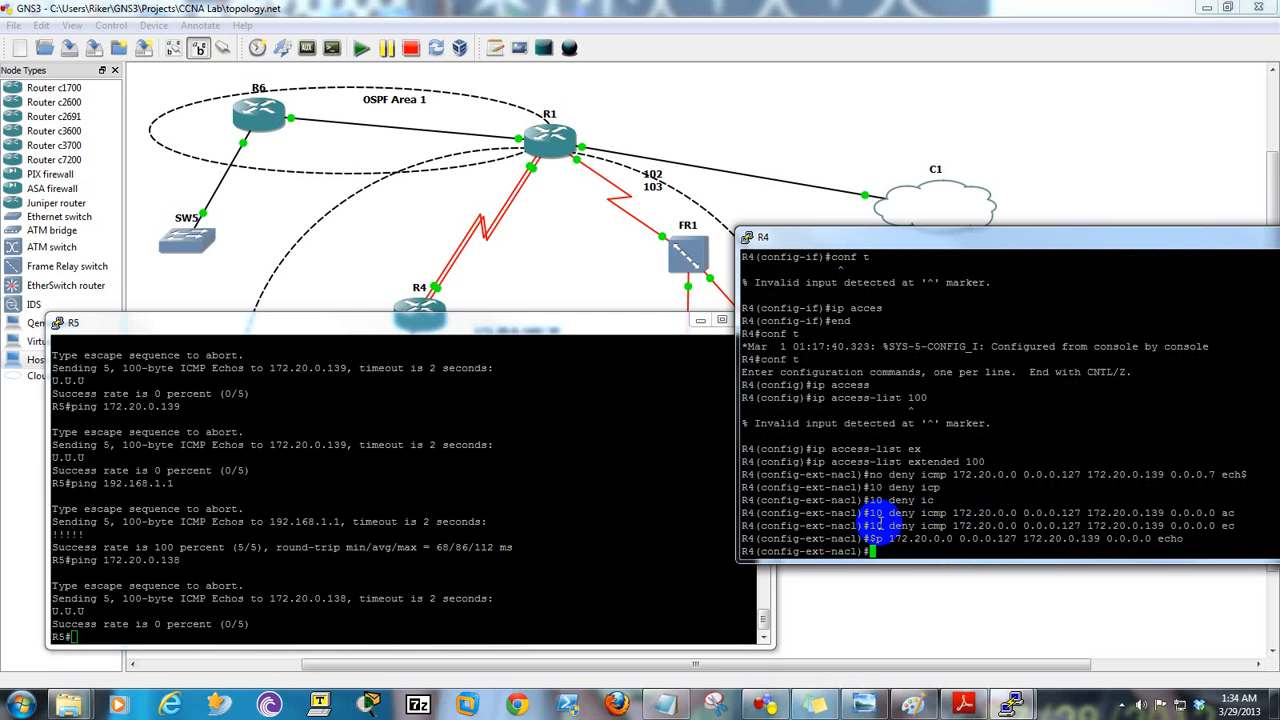
text(do sho access-l)
key(Return)
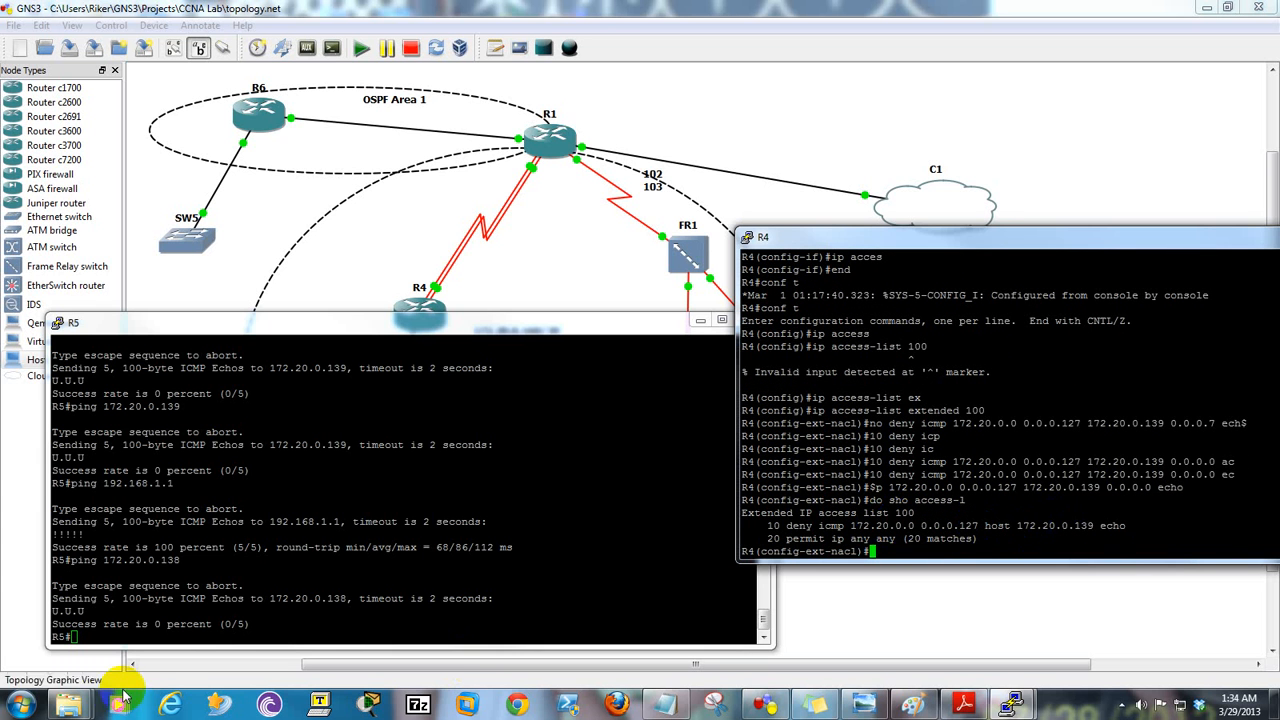
- From R5, ping 172.20.0.138 and 172.20.0.139 to test the revised access list
click(112, 638)
key(Up)
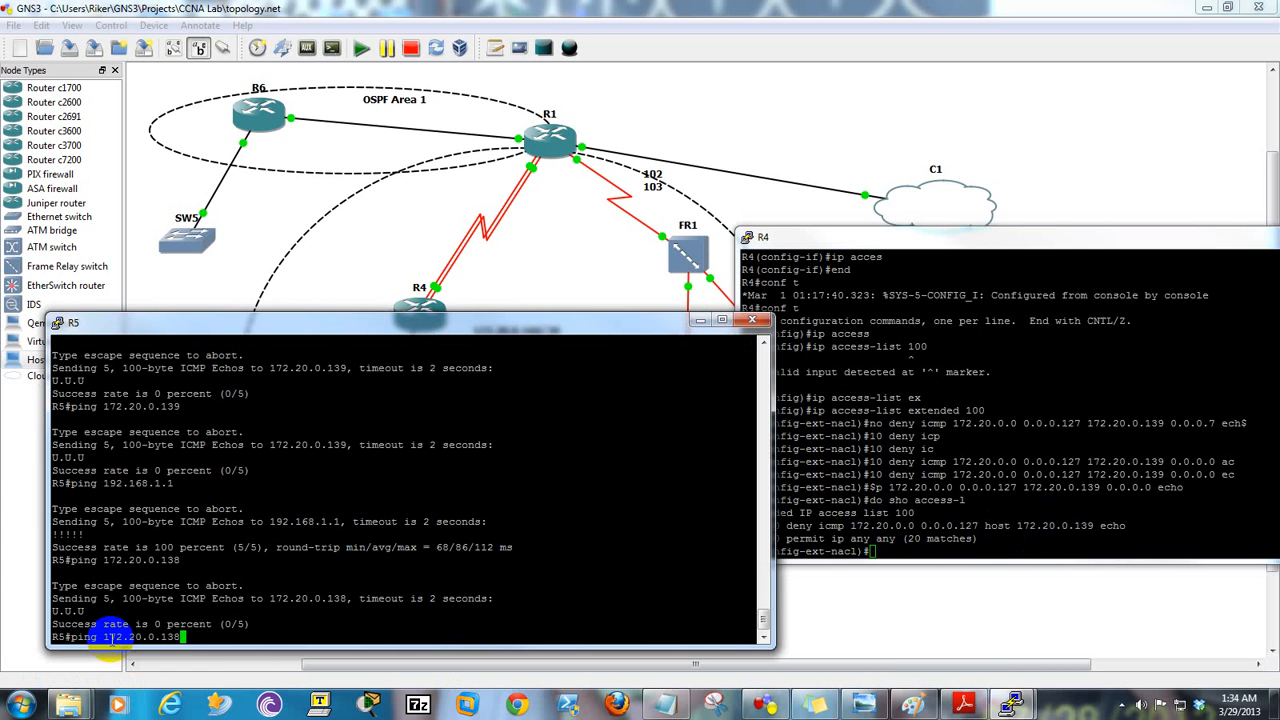
key(Return)
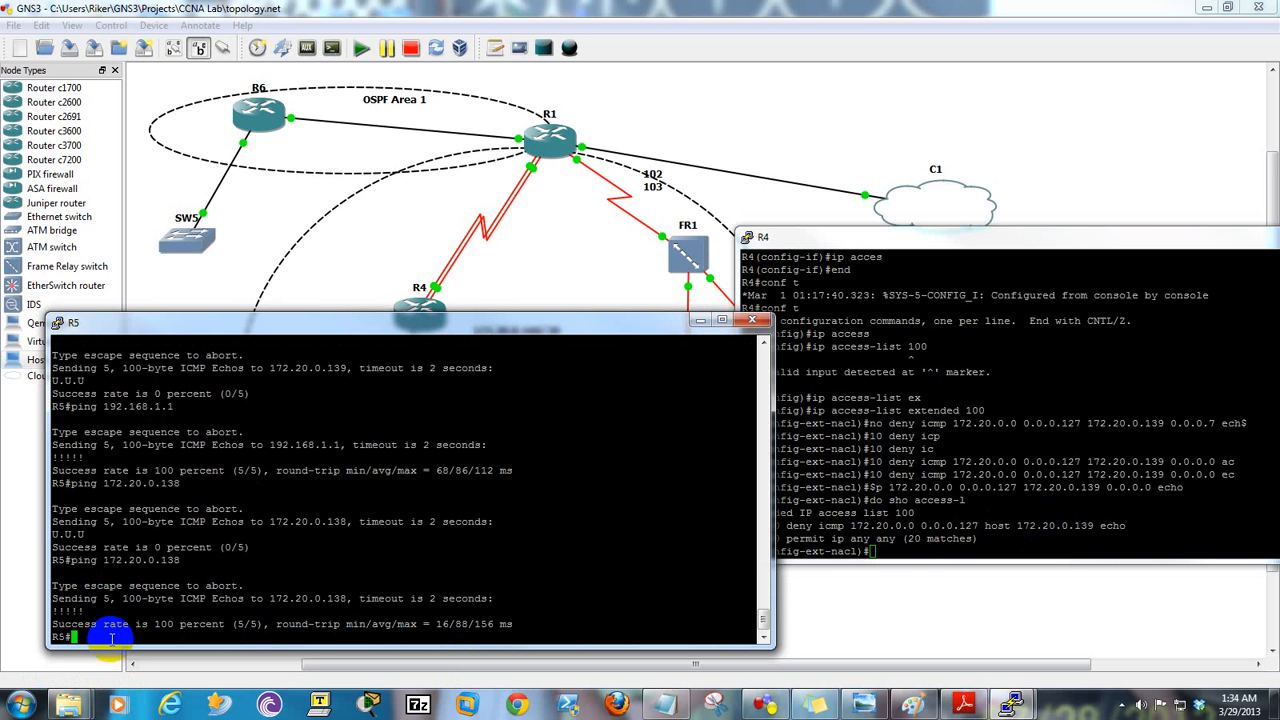
key(Up)
key(BackSpace)
text(9)
key(Return)
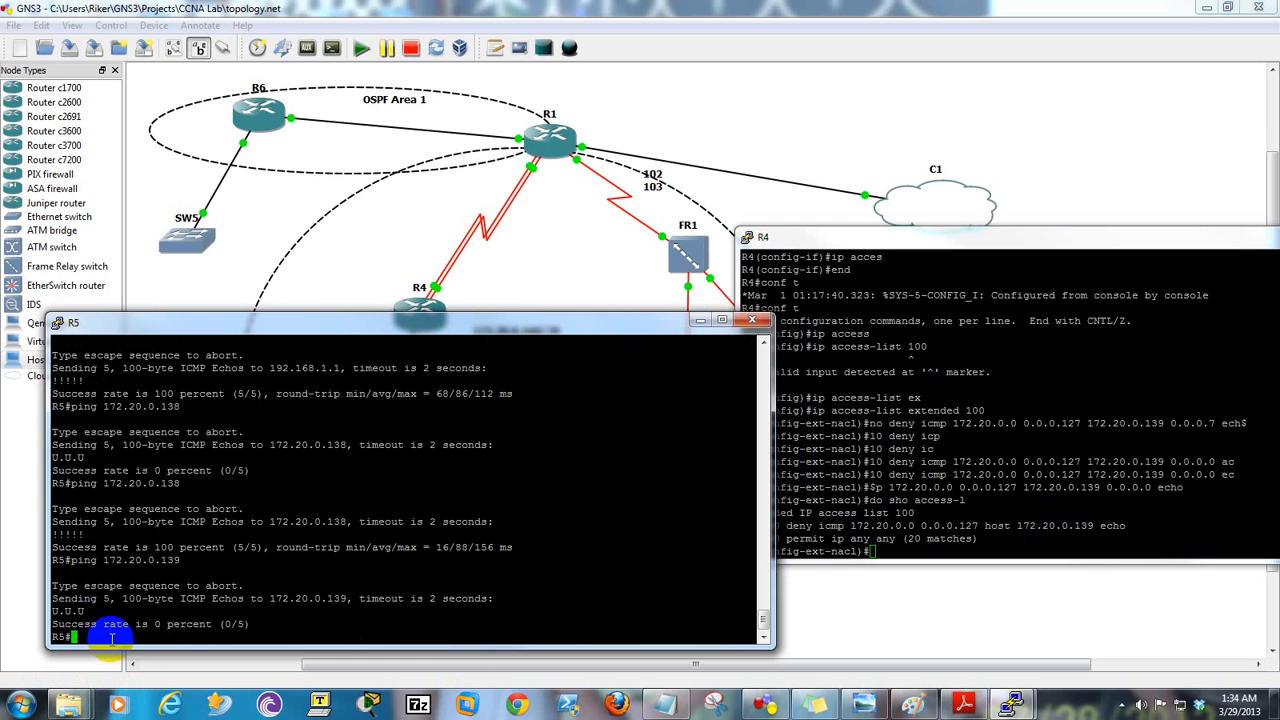
- Ping 172.20.0.138 again from R5, and ping 172.20.0.137
key(Up)
key(BackSpace)
text(8)
key(Return)
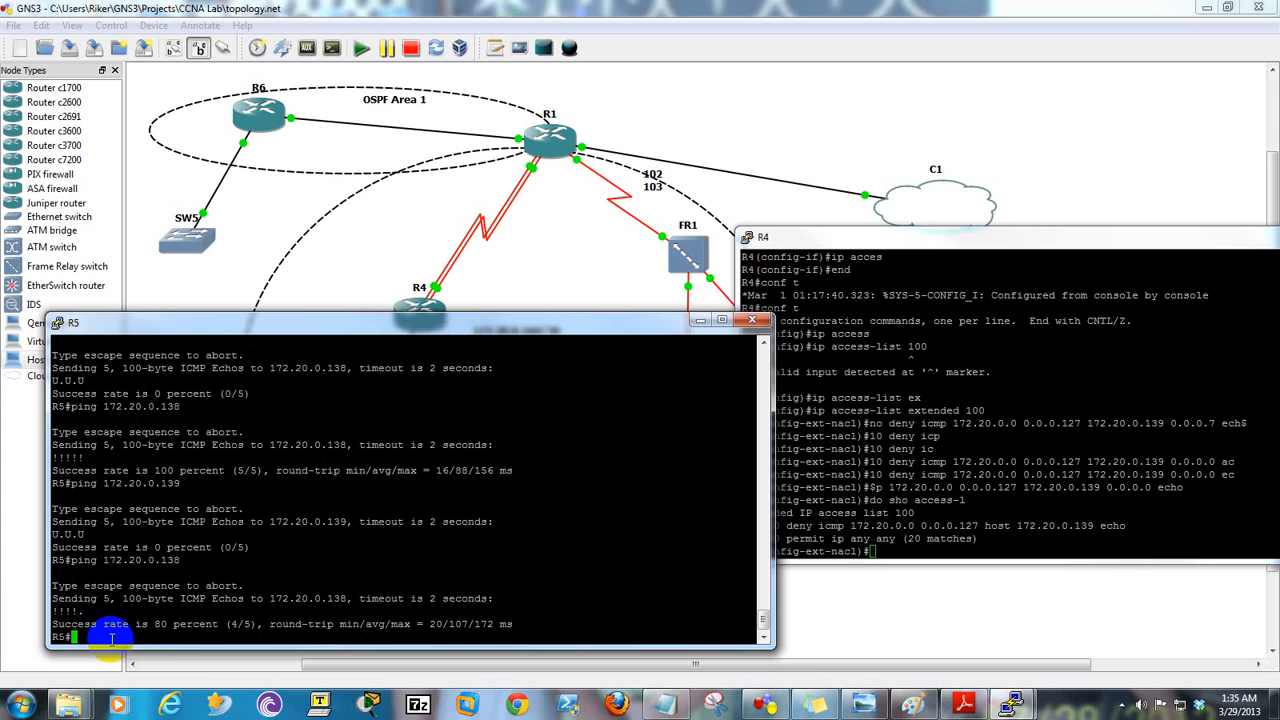
key(Up)
key(BackSpace)
text(72.20.0.137)
key(Return)
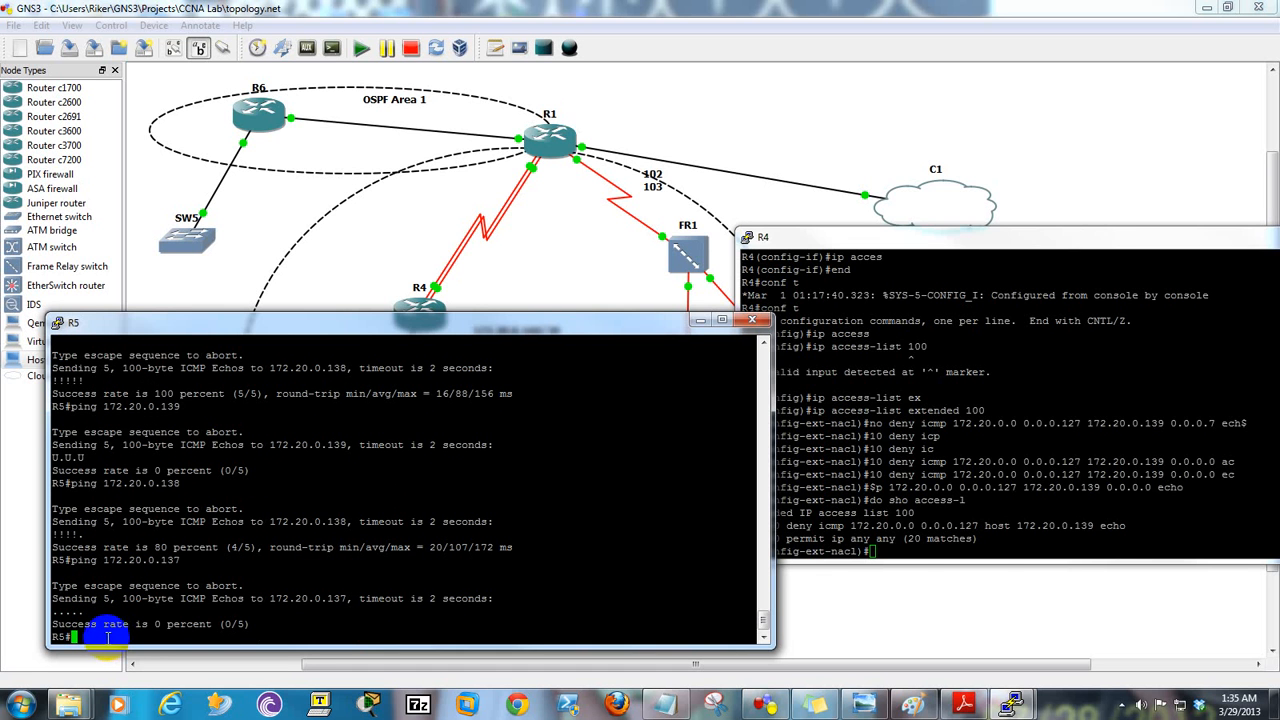
- Show R4's access lists again to check the match counters after the pings
click(999, 549)
key(Up)
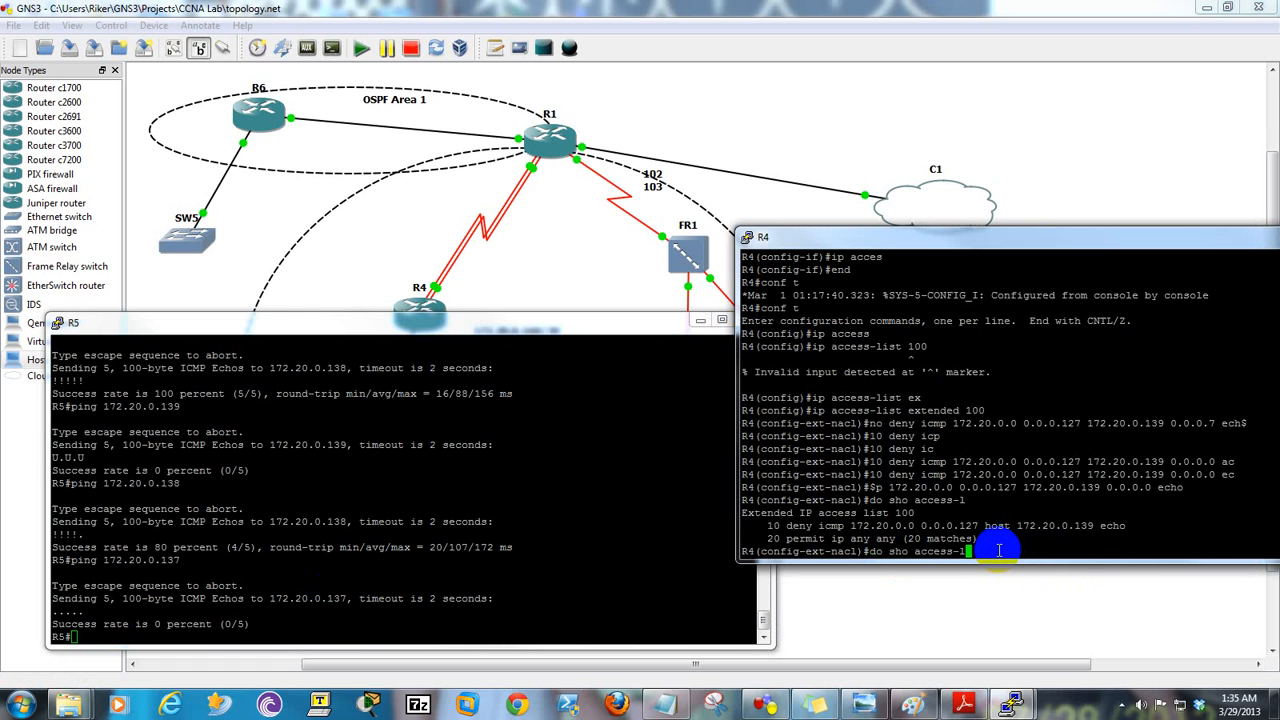
key(Return)
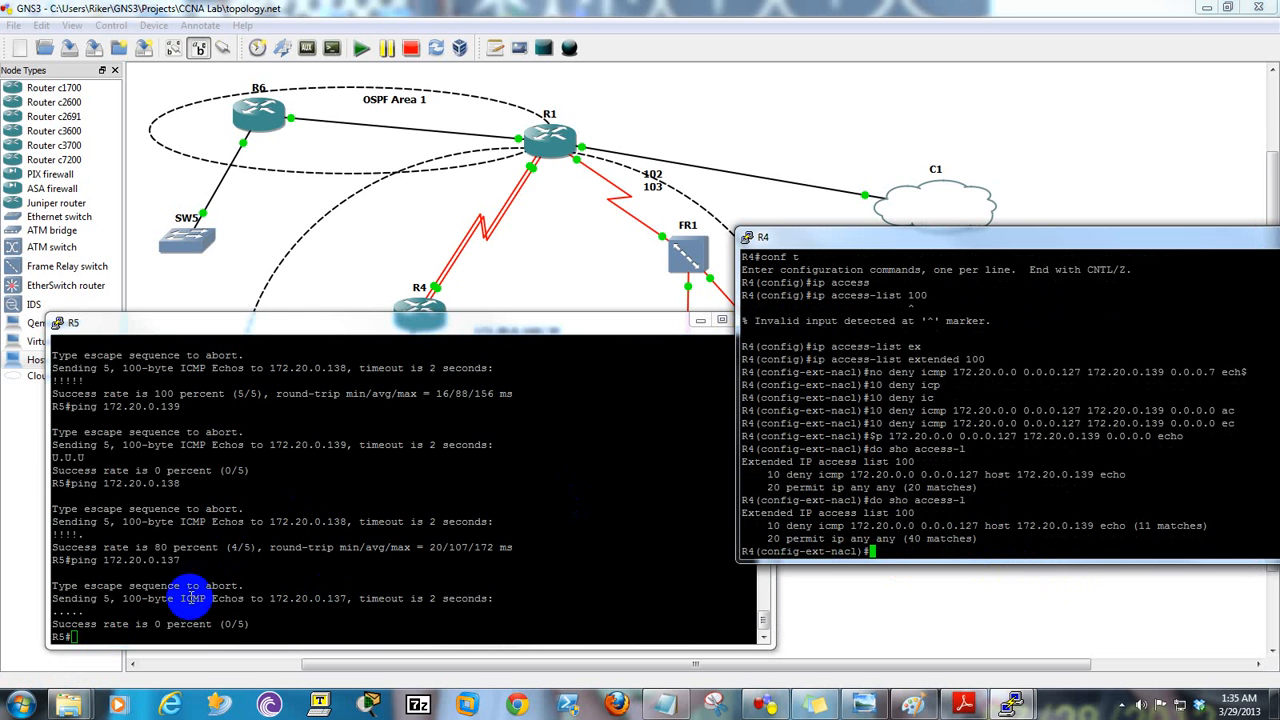
- Repeat the ping to 172.20.0.137 from R5 and show R5's IP routing table
click(165, 636)
key(Up)
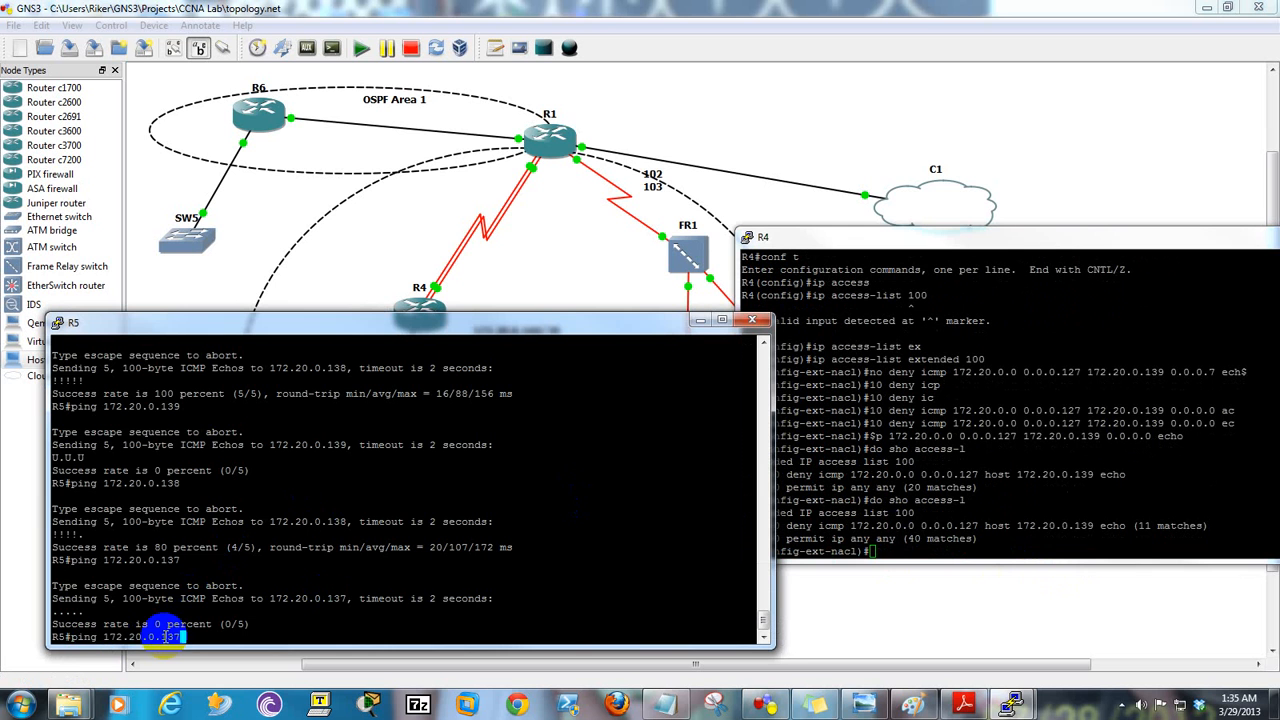
key(Return)
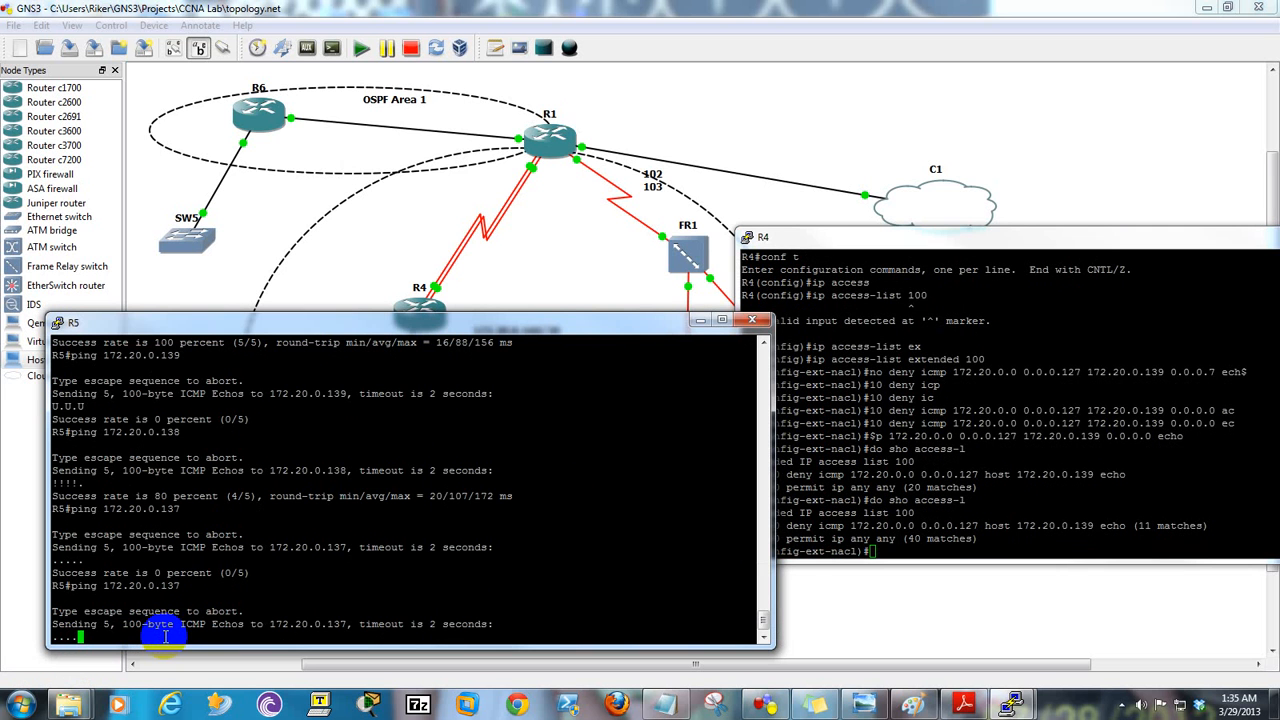
text(sho )
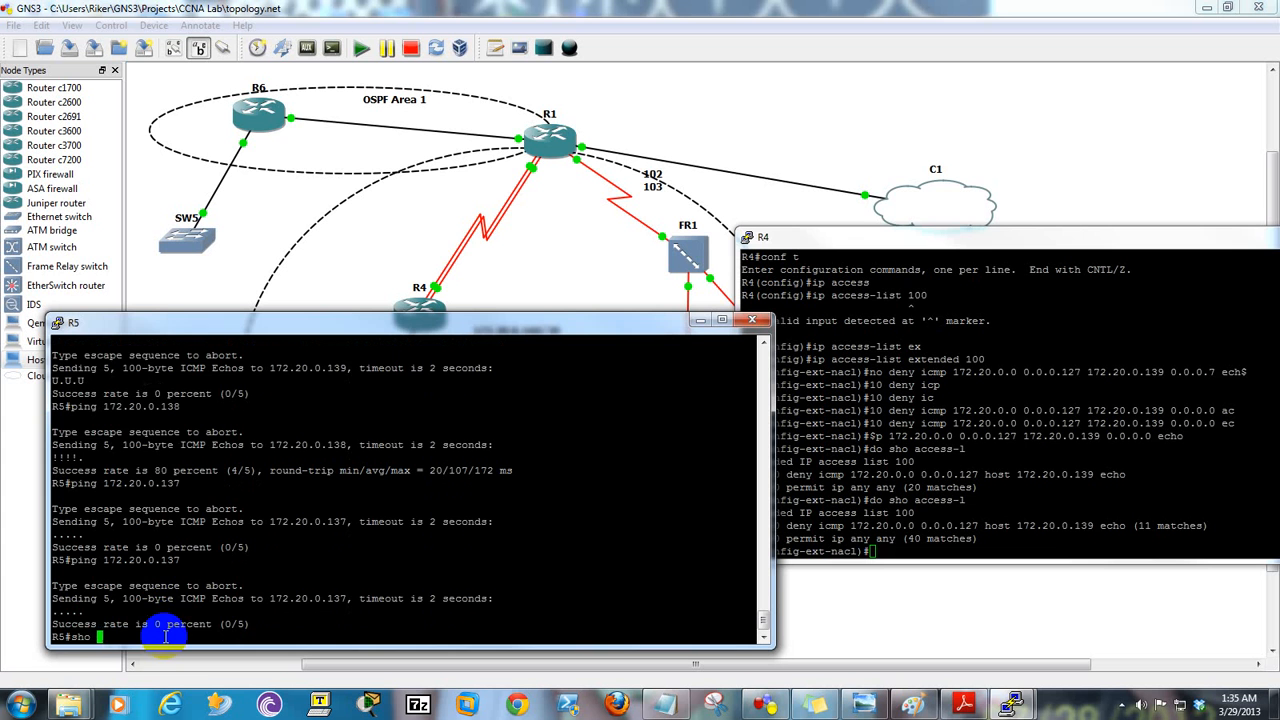
text(ip route)
key(Return)
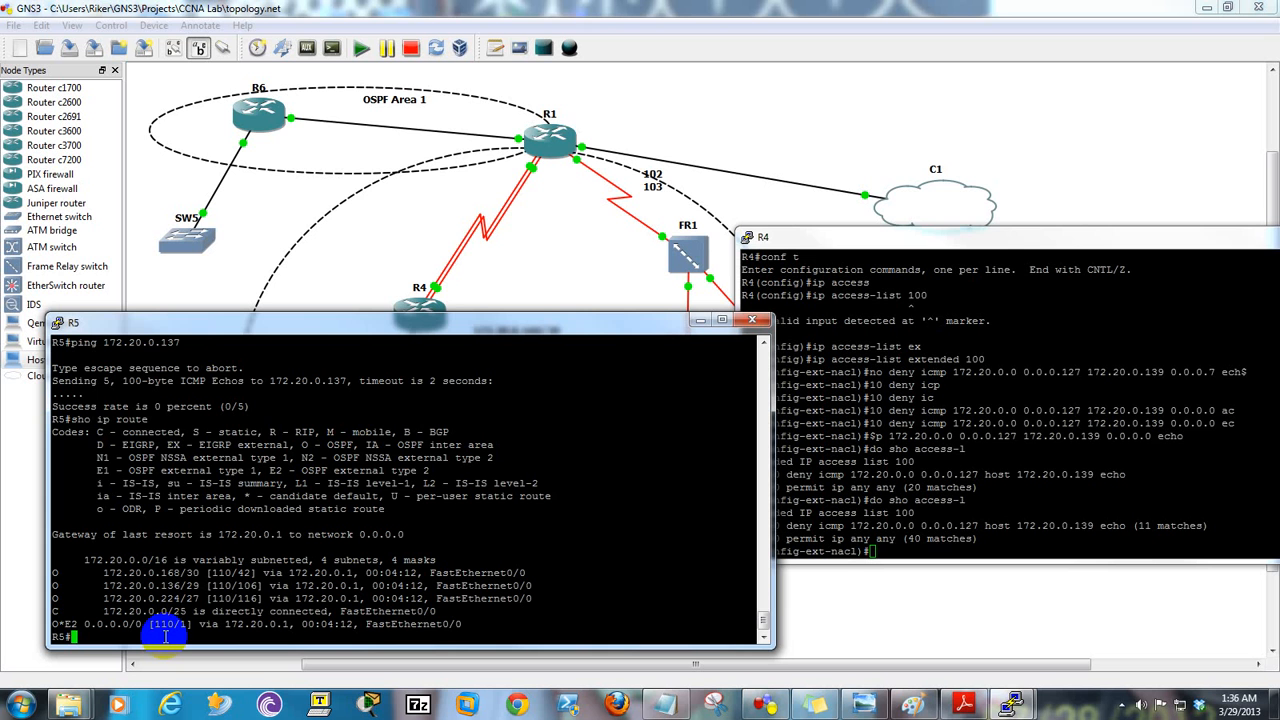
- Enter router configuration mode for OSPF process 1 on R5
text(conf t)
key(Return)
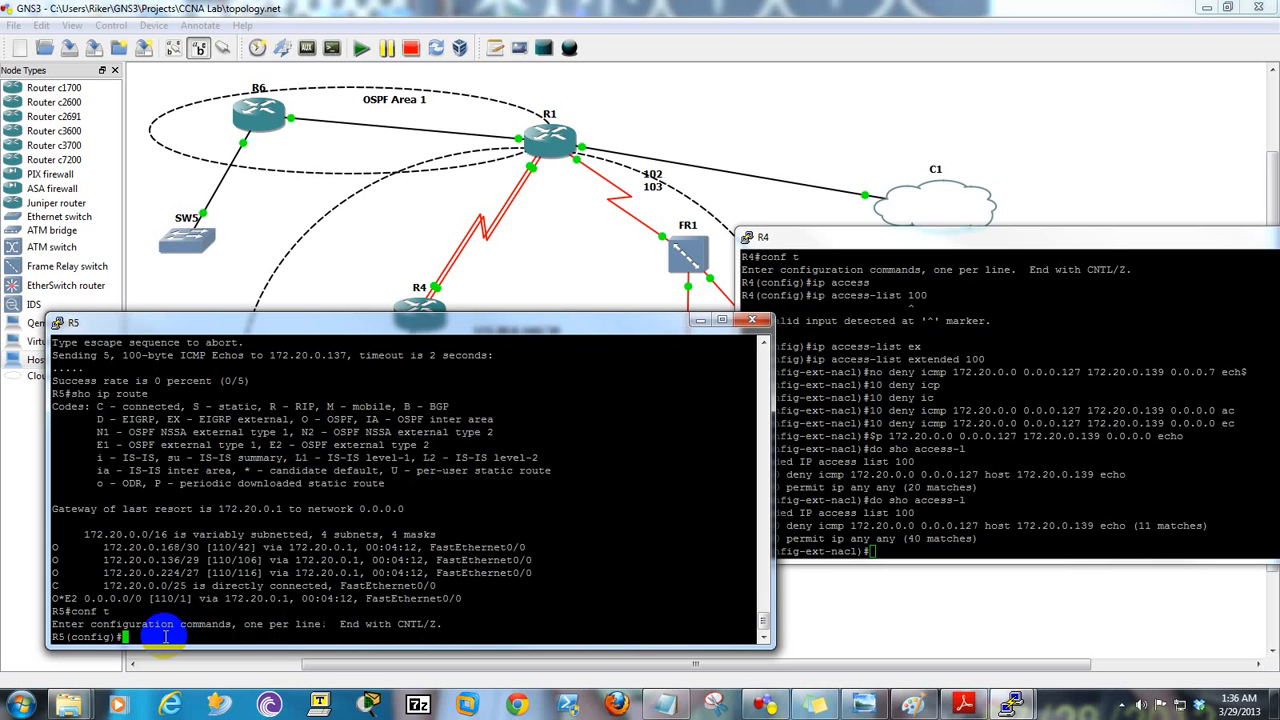
text(router os)
key(Tab)
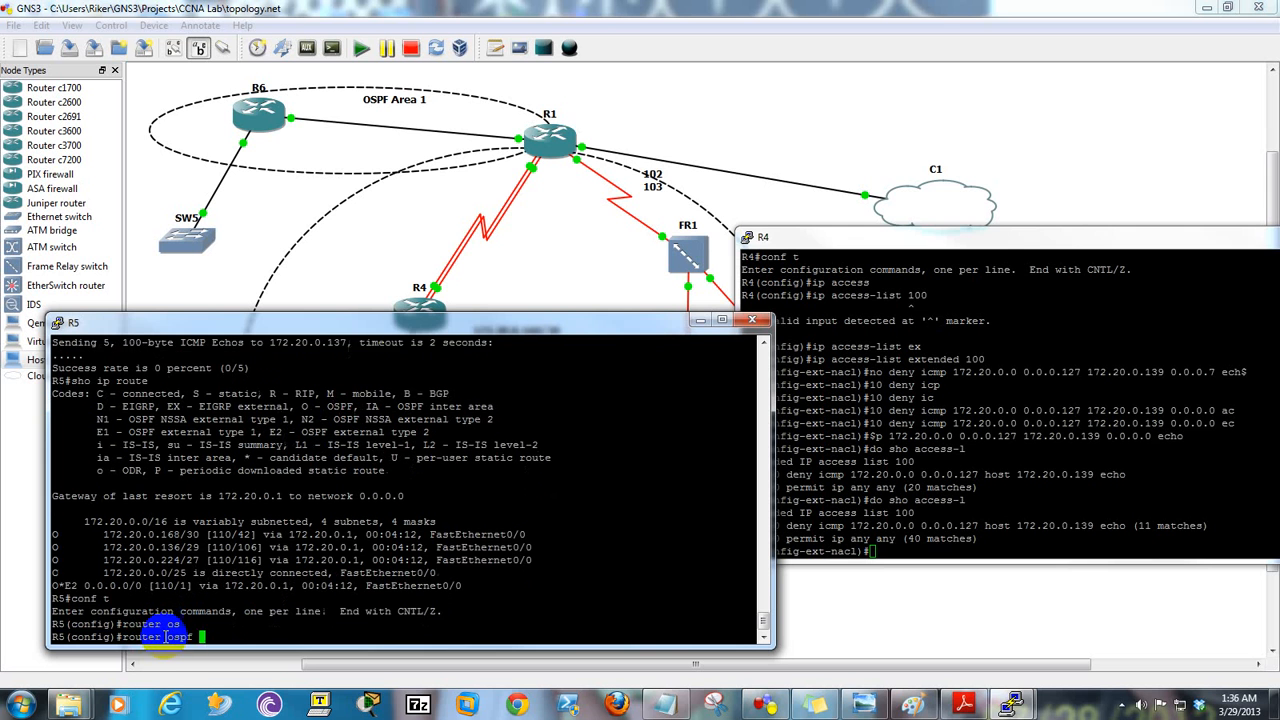
text(1)
key(Return)
- Check which commands complete "no auto-" in R5's OSPF router configuration, and clear the partial command
text(no aut)
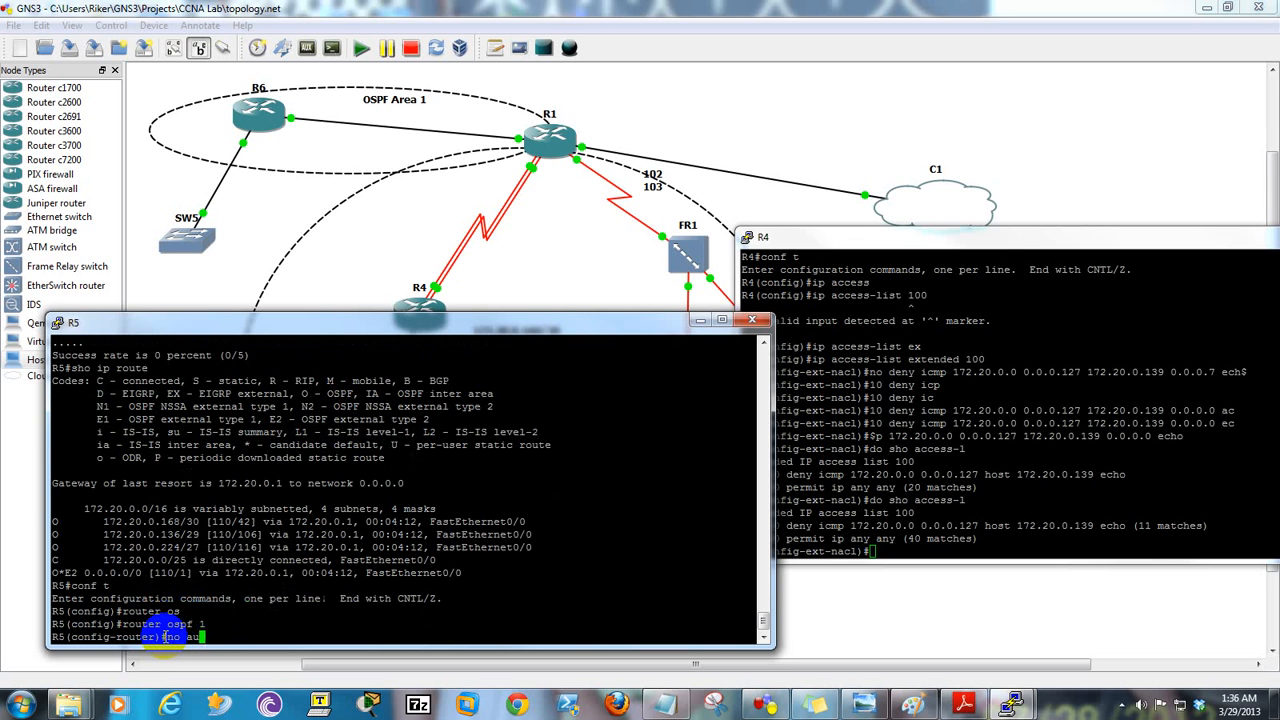
key(Tab)
key(BackSpace)
key(BackSpace)
key(BackSpace)
key(BackSpace)
key(BackSpace)
key(BackSpace)
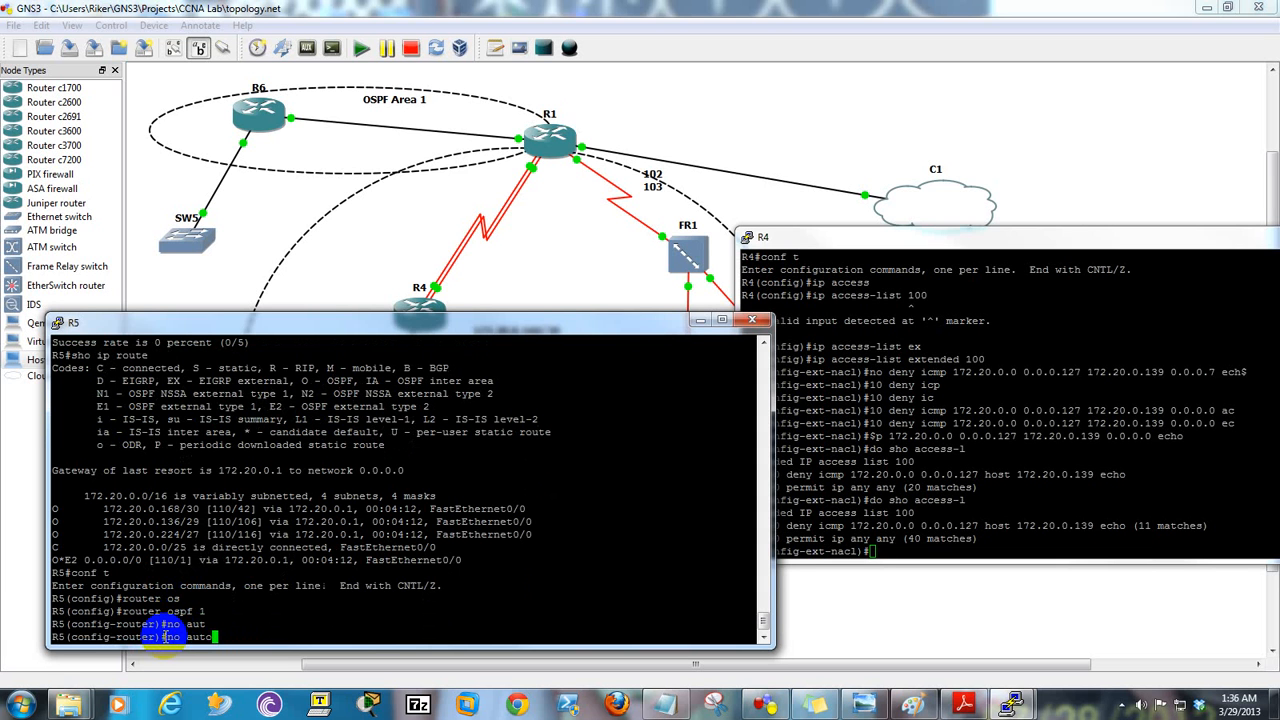
key(BackSpace)
text(?)
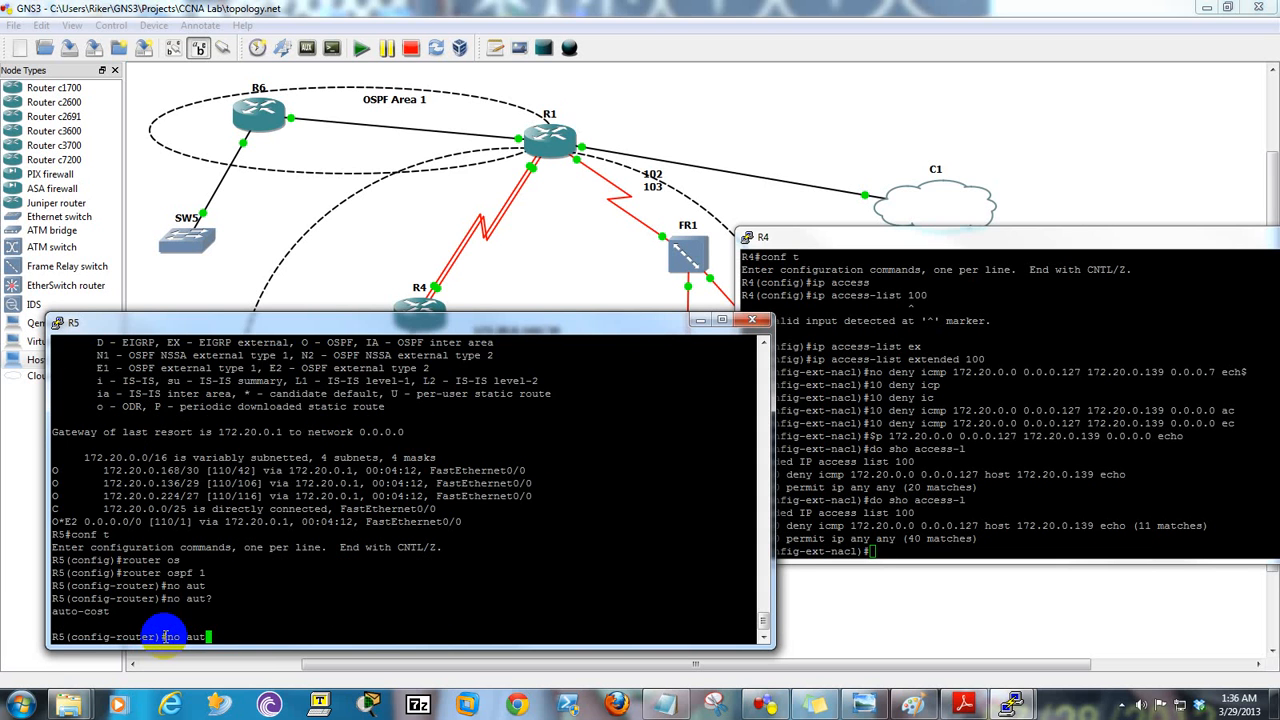
key(BackSpace)
key(BackSpace)
key(BackSpace)
text(auto-)
key(Tab)
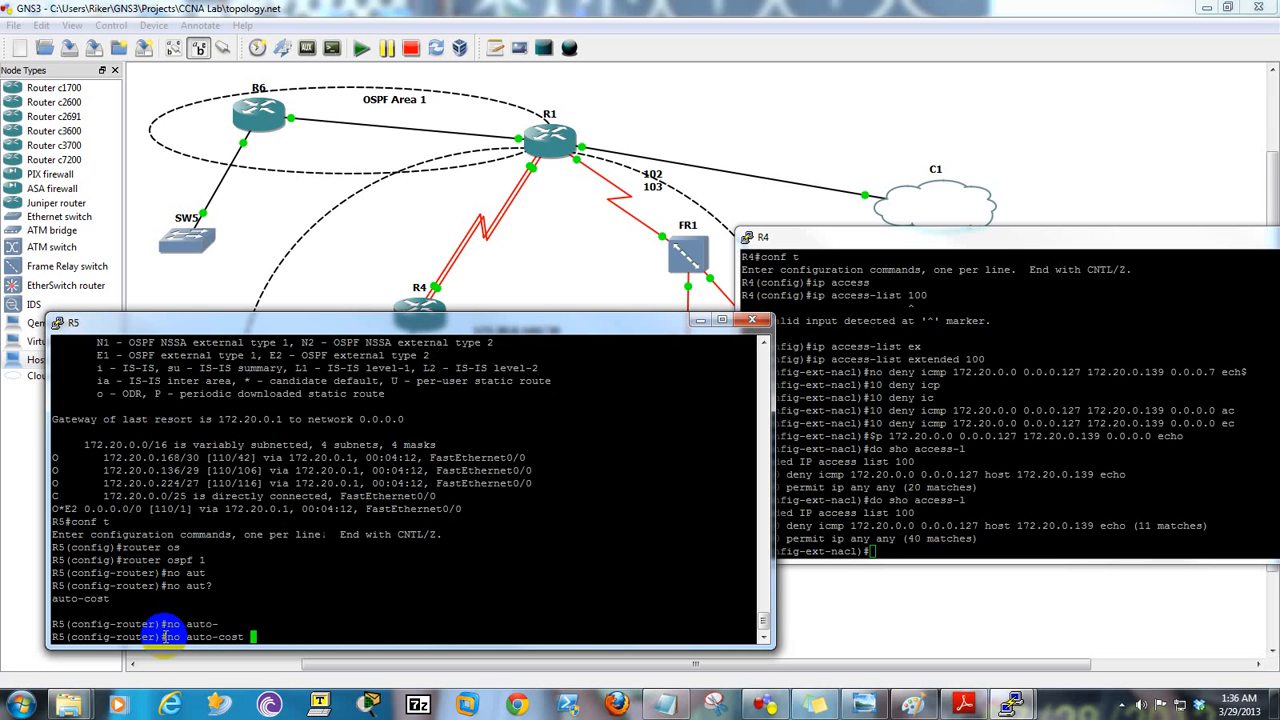
key(BackSpace)
key(BackSpace)
key(BackSpace)
key(BackSpace)
key(BackSpace)
text(?)
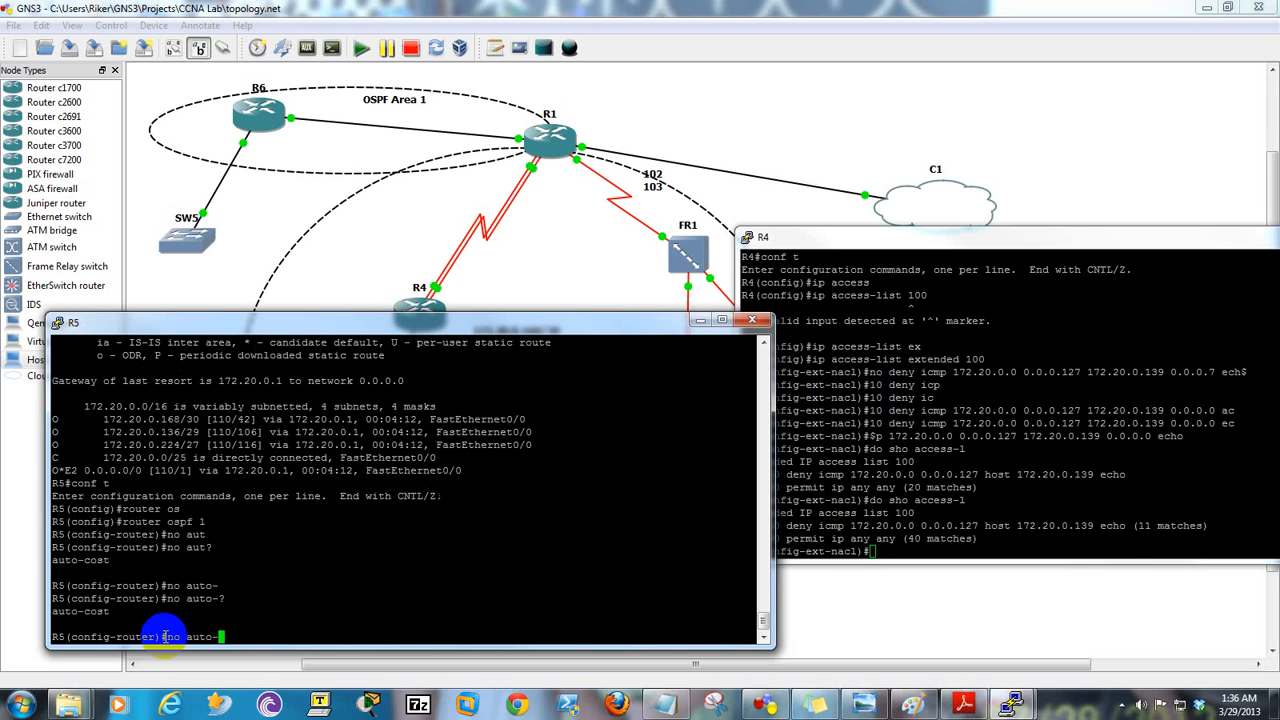
key(BackSpace)
key(BackSpace)
key(BackSpace)
key(BackSpace)
key(BackSpace)
- Check which arguments "no summary-address" takes in R5's OSPF router configuration, and try the command without an address
text(sum)
key(Tab)
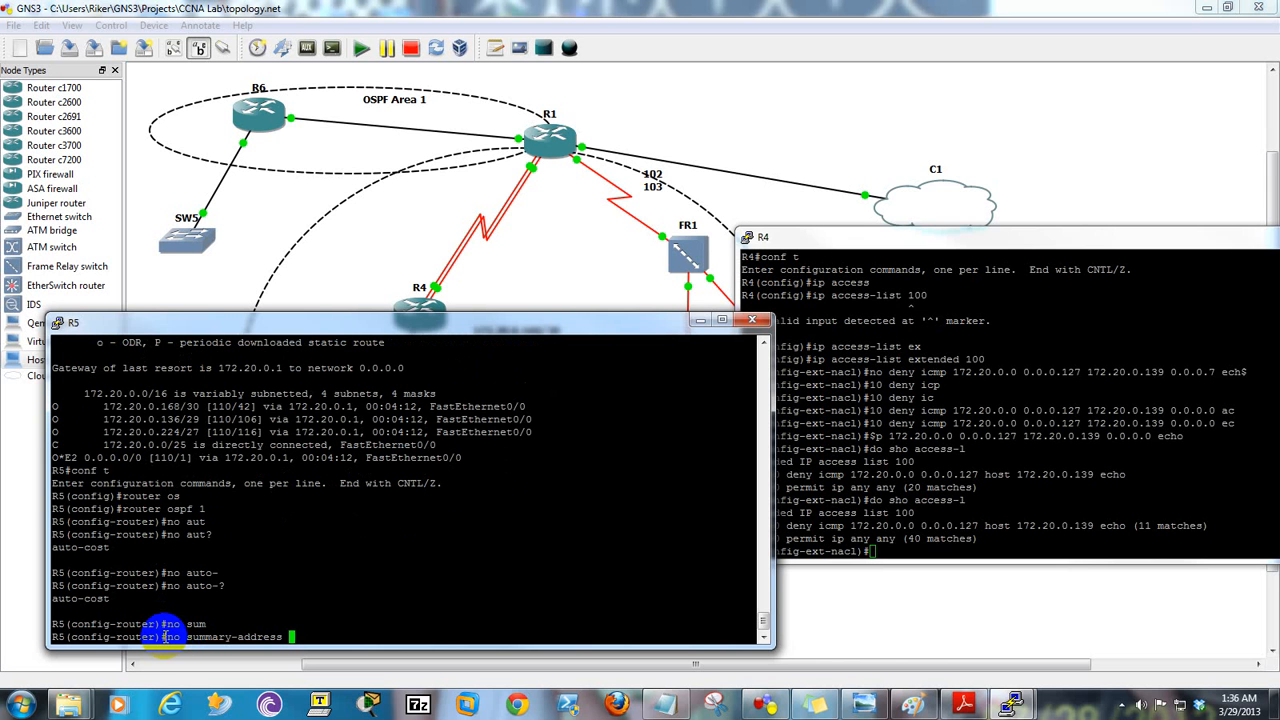
text(?)
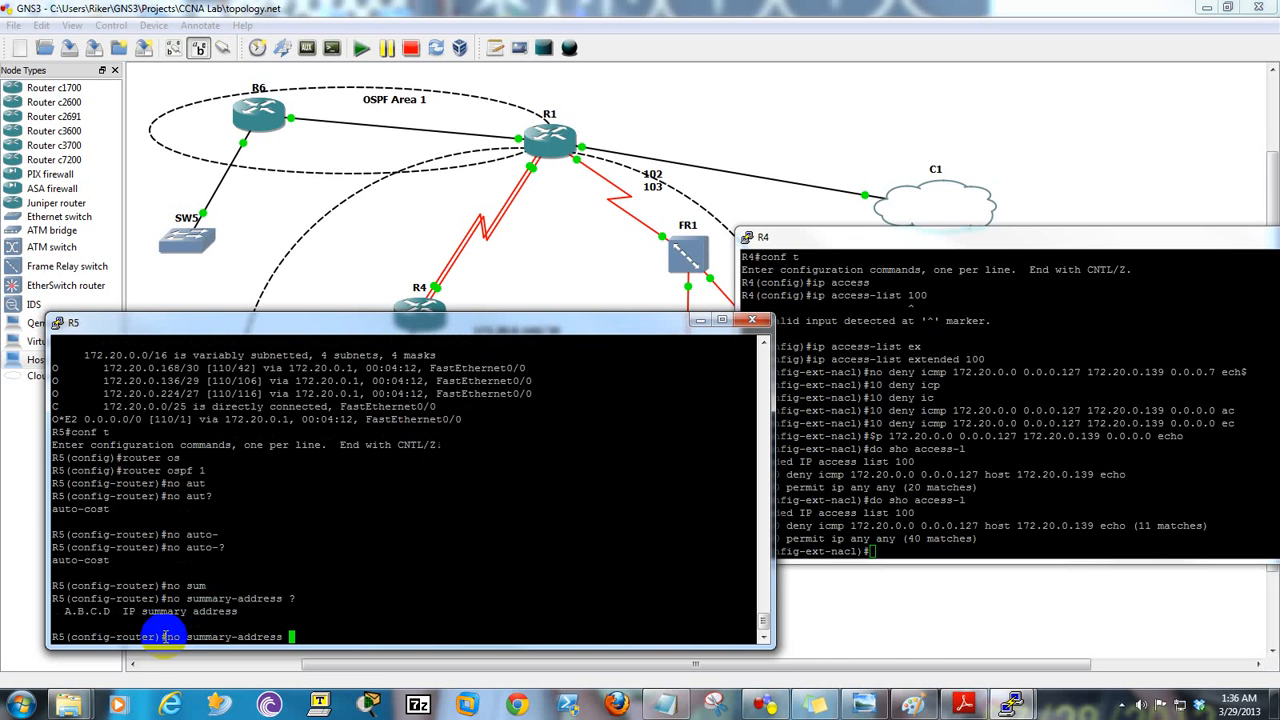
key(Return)
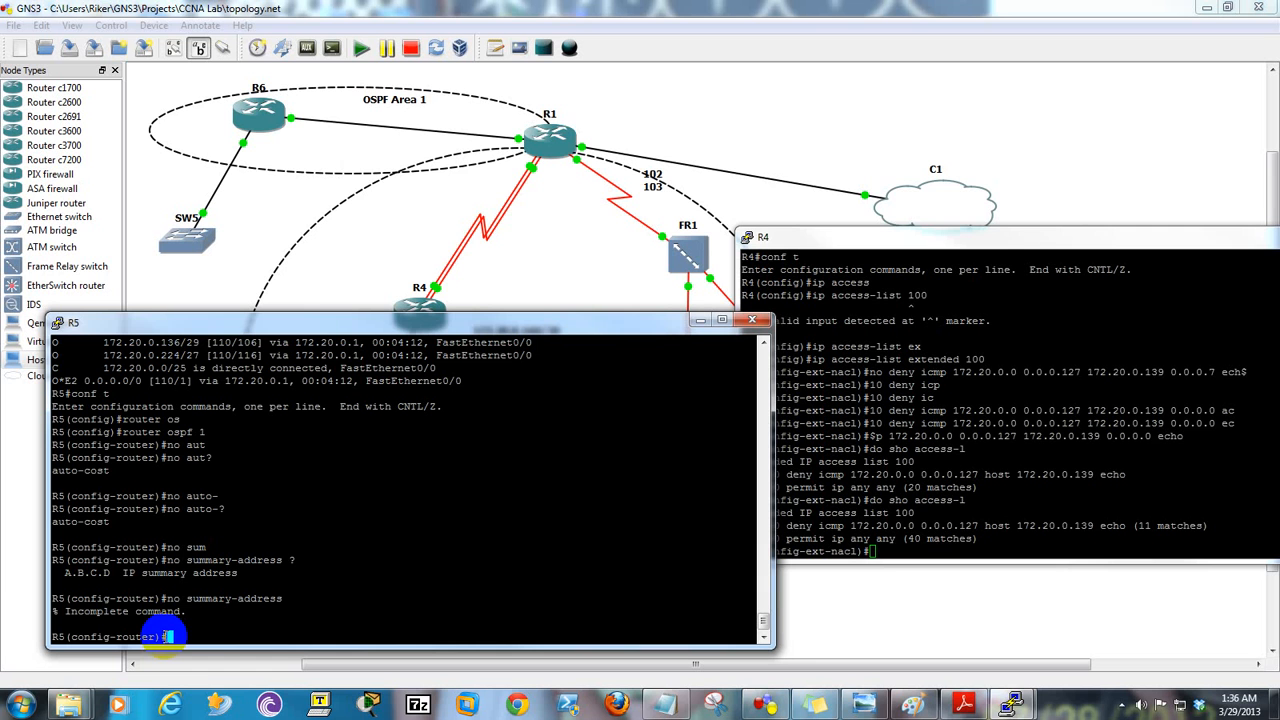
- Try to remove the OSPF summary address 172.20.0.0 with mask 0.0.0.255 on R5, checking the mask and further options
key(Up)
text(172.20.0.0 )
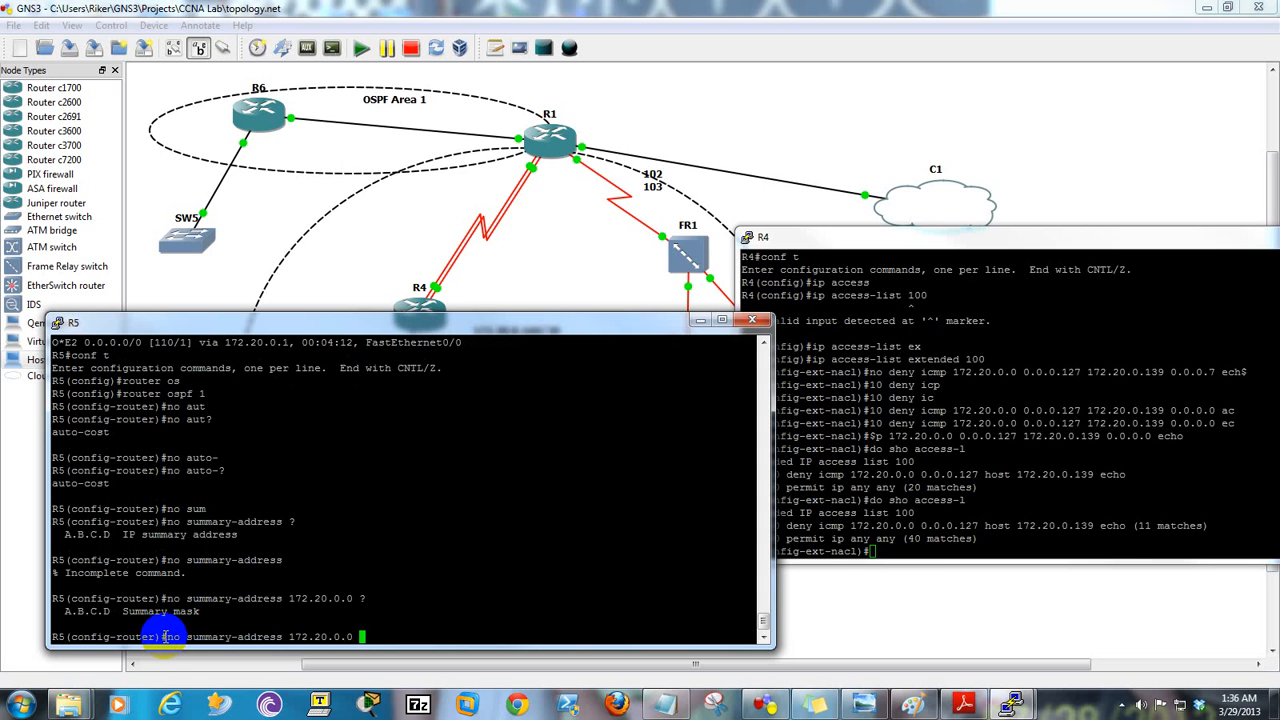
text(?0.0.0.255 ?)
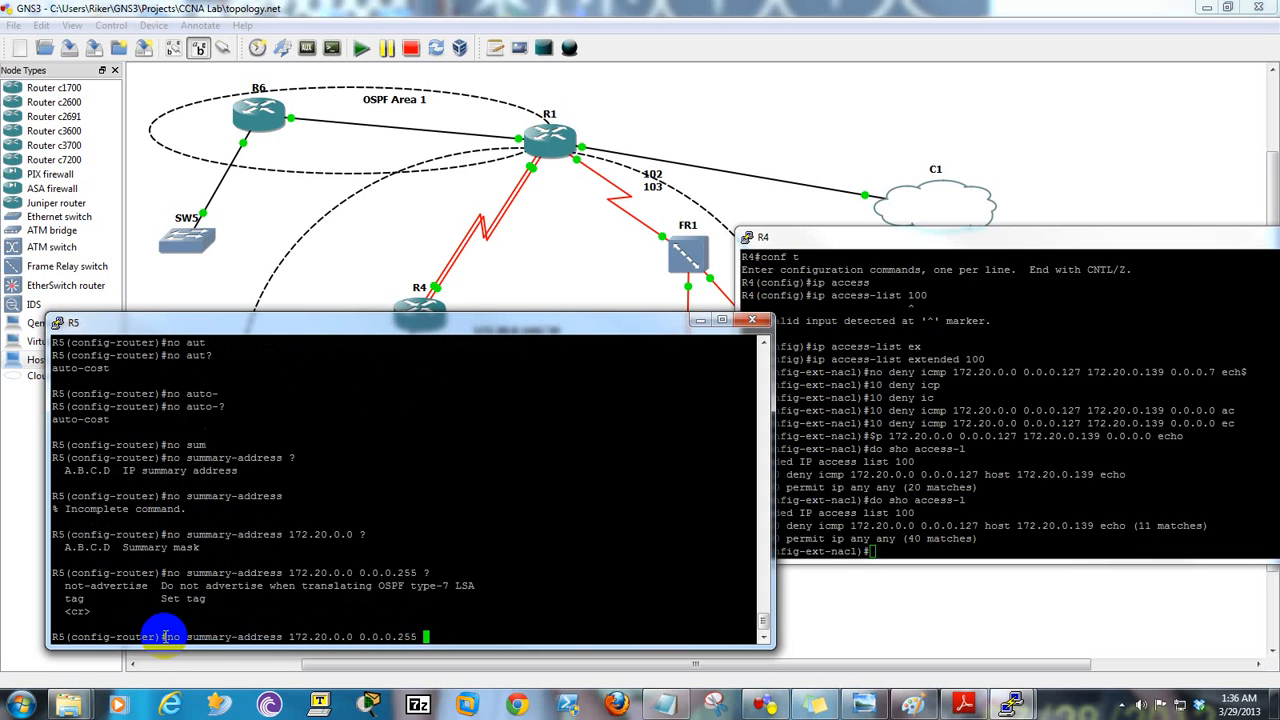
key(Return)
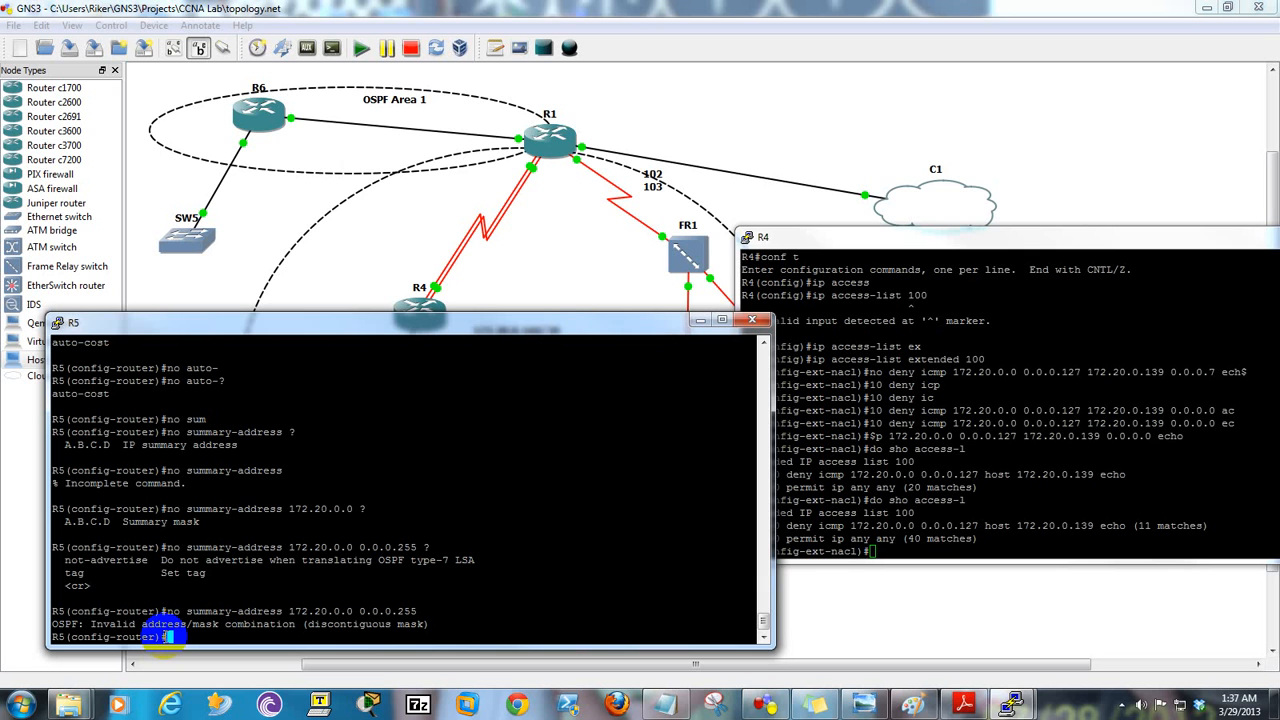
- Recheck the arguments of "no summary-address" on R5 and clear the partial command
text(no aur)
key(Tab)
key(BackSpace)
key(BackSpace)
key(BackSpace)
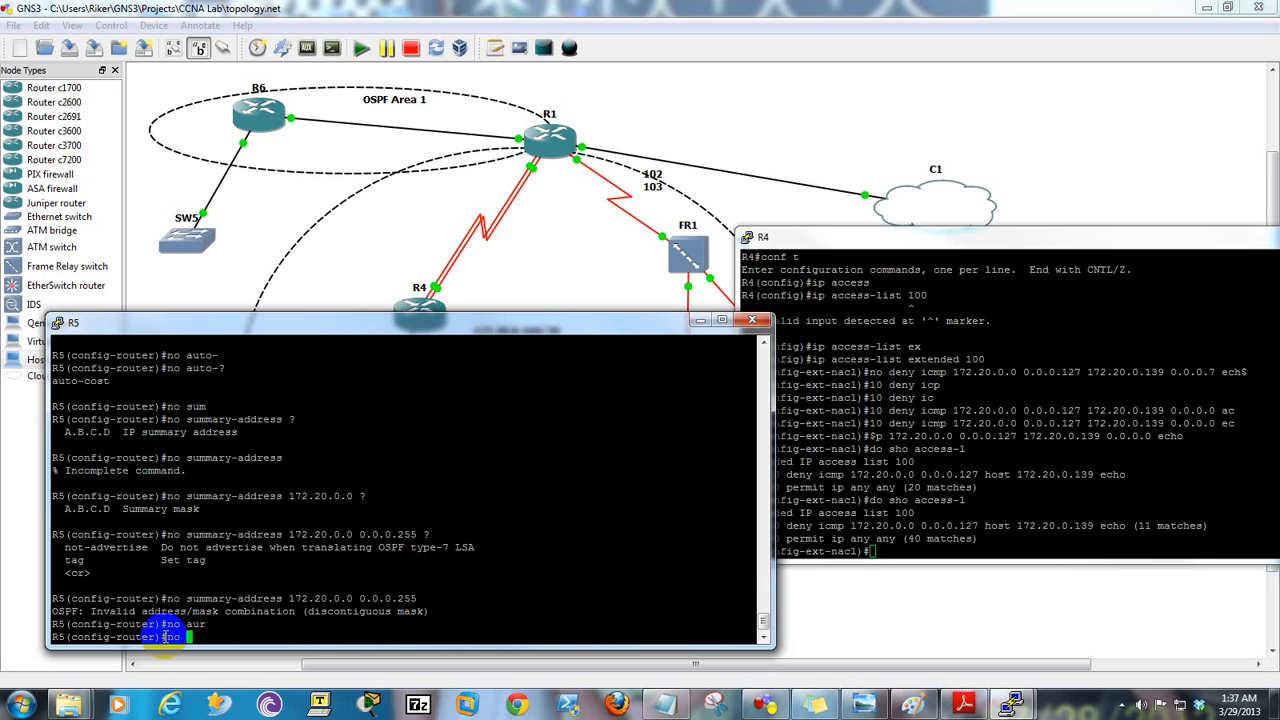
text(su)
key(Tab)
text(m)
key(BackSpace)
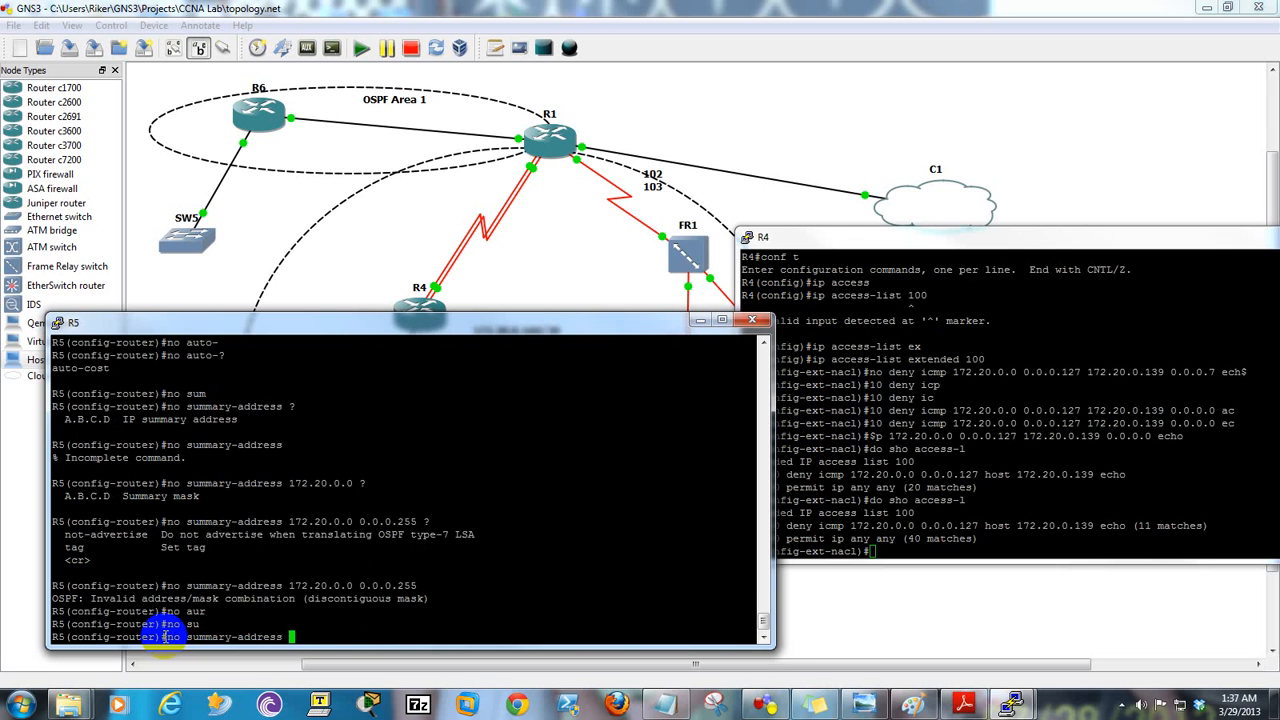
text(?)
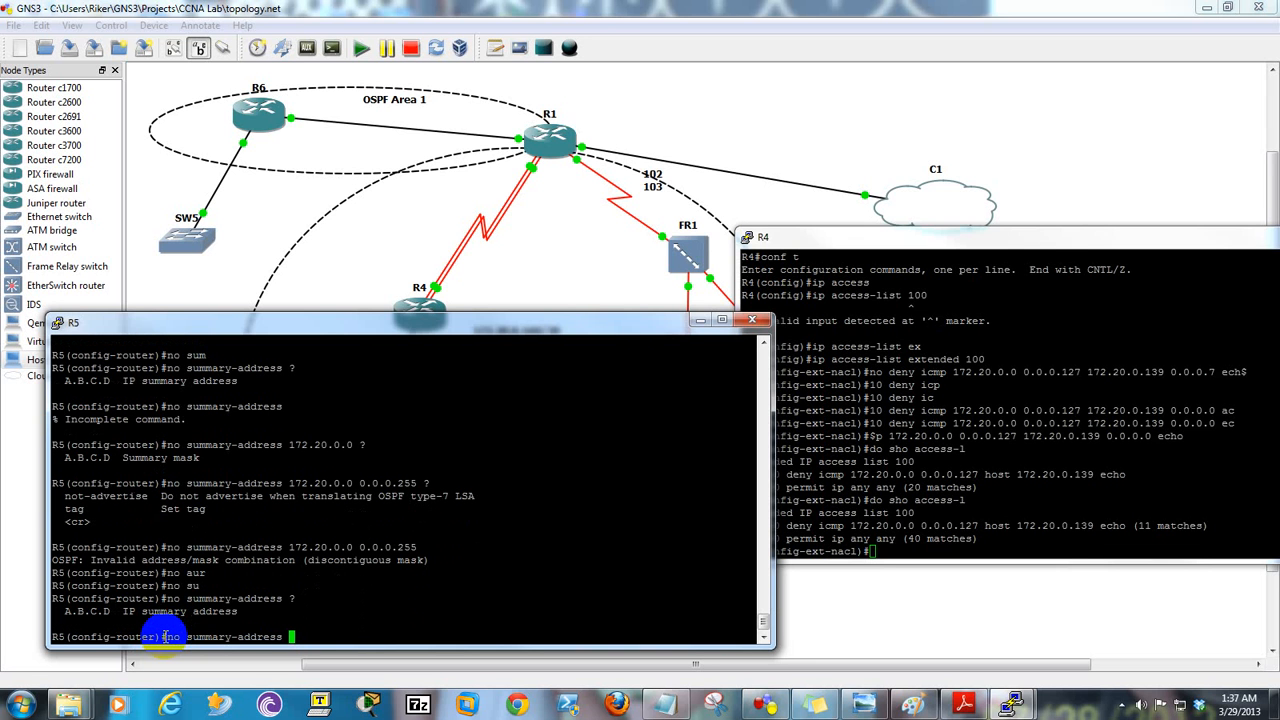
key(BackSpace)
key(BackSpace)
key(BackSpace)
key(BackSpace)
key(BackSpace)
key(BackSpace)
key(BackSpace)
key(BackSpace)
key(BackSpace)
key(BackSpace)
key(BackSpace)
key(BackSpace)
key(BackSpace)
key(BackSpace)
key(BackSpace)
key(BackSpace)
key(BackSpace)
key(BackSpace)
key(BackSpace)
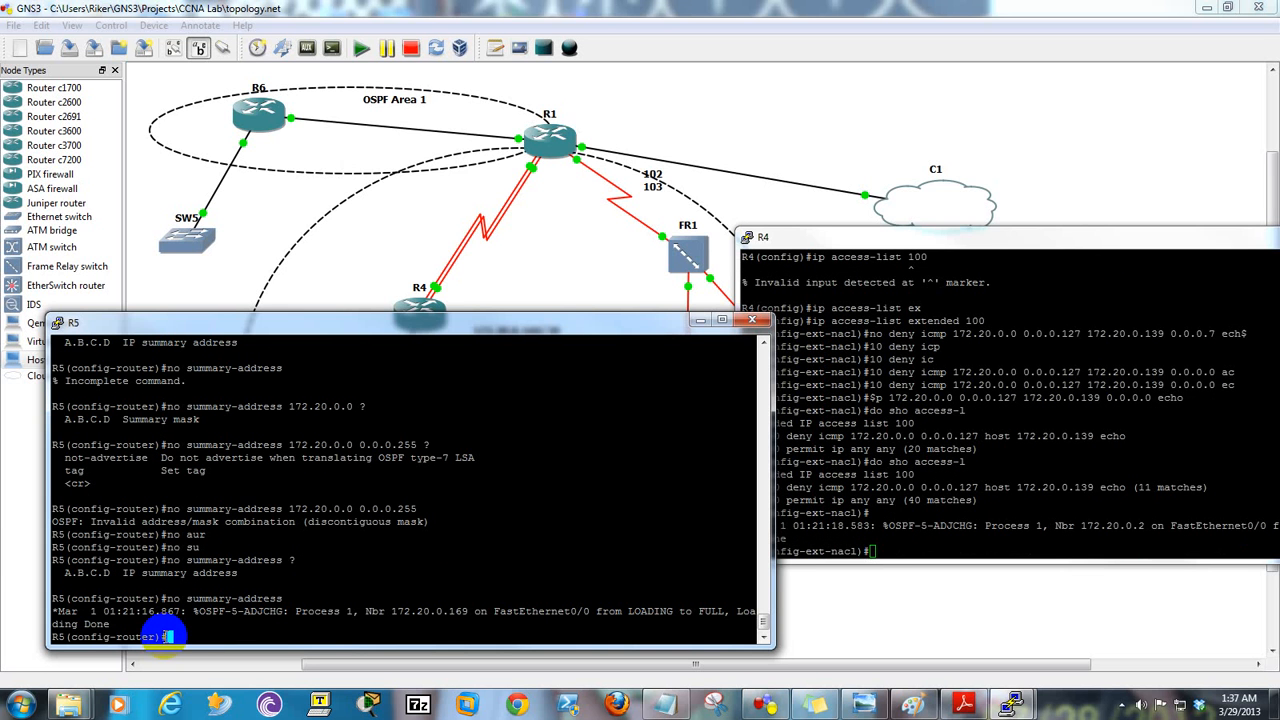
- Leave configuration mode on R5 and show its IP routing table
text(end)
key(Return)
text(sho p)
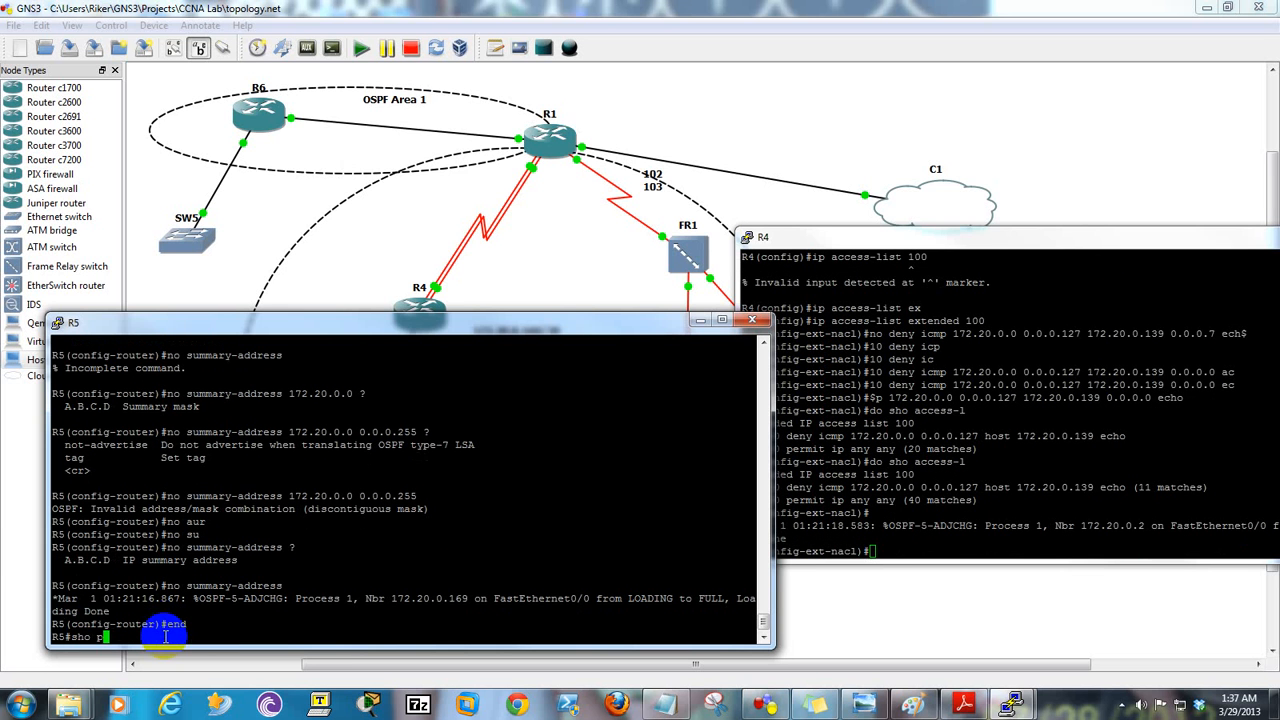
key(BackSpace)
text(ip route)
key(Return)
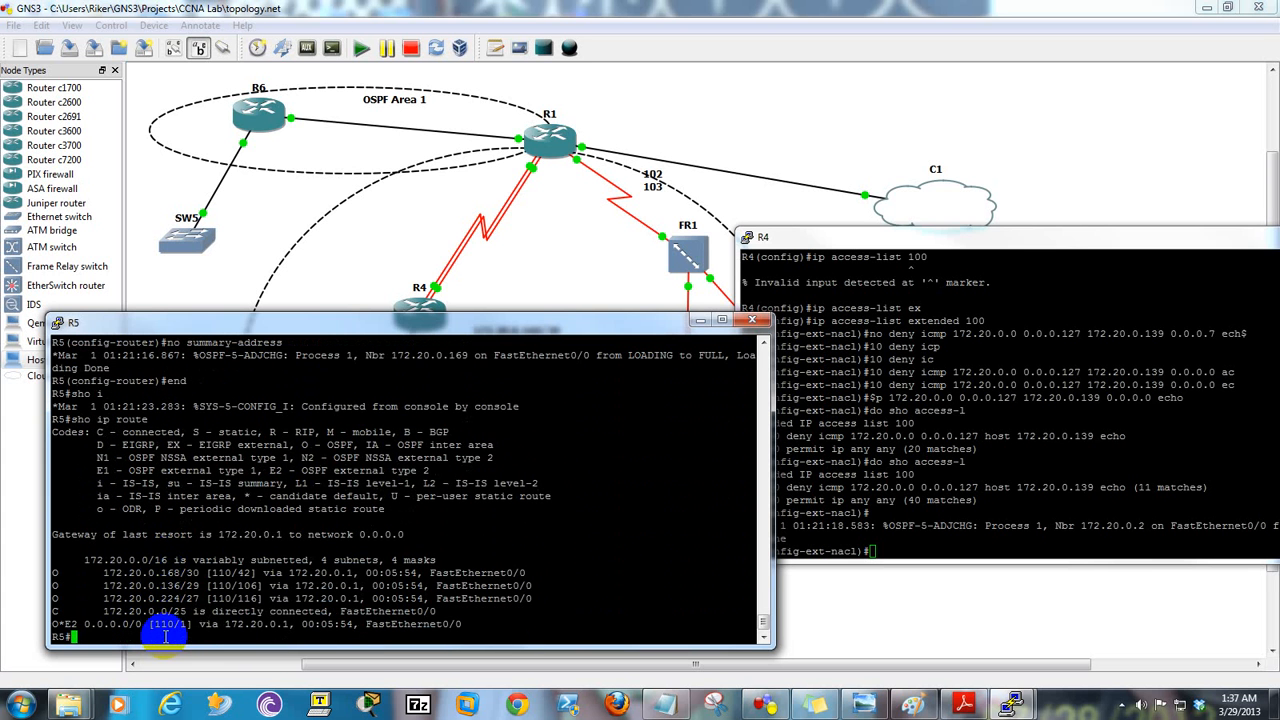
- Ping 172.20.0.137 from R5 and show R4's access lists to compare the match counters
text(ping 172.20.0.137)
key(Return)
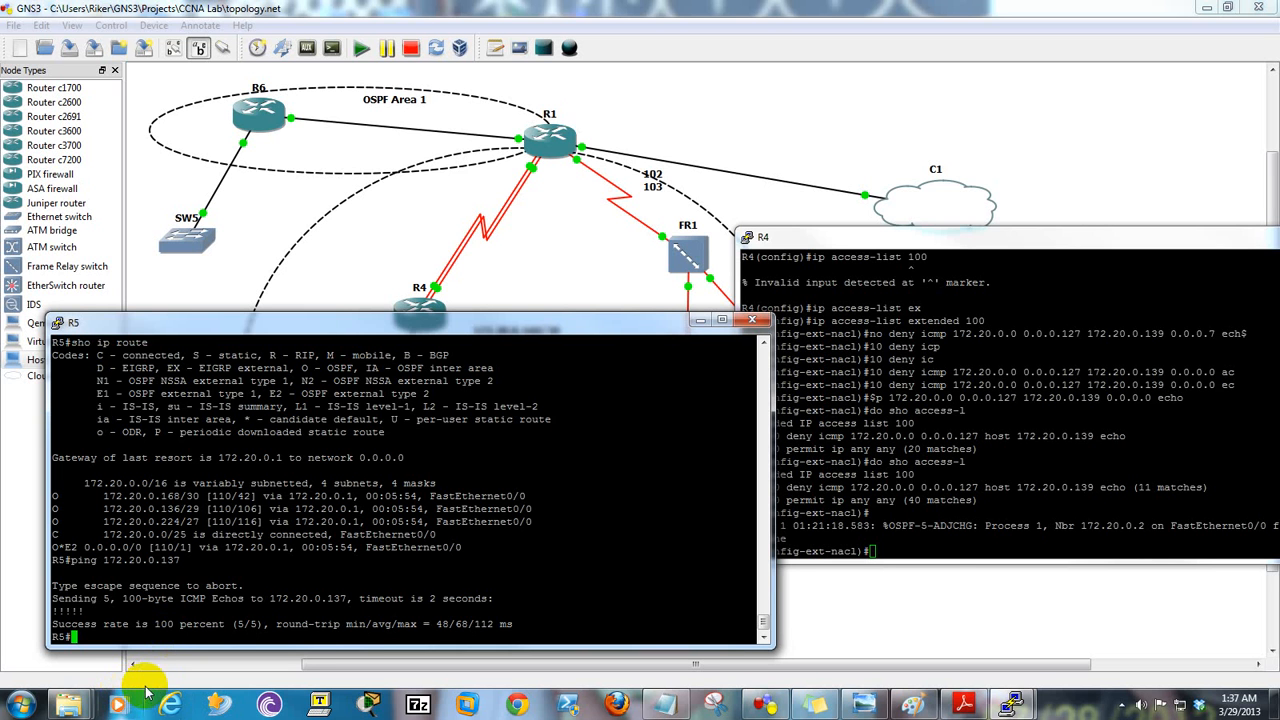
click(900, 551)
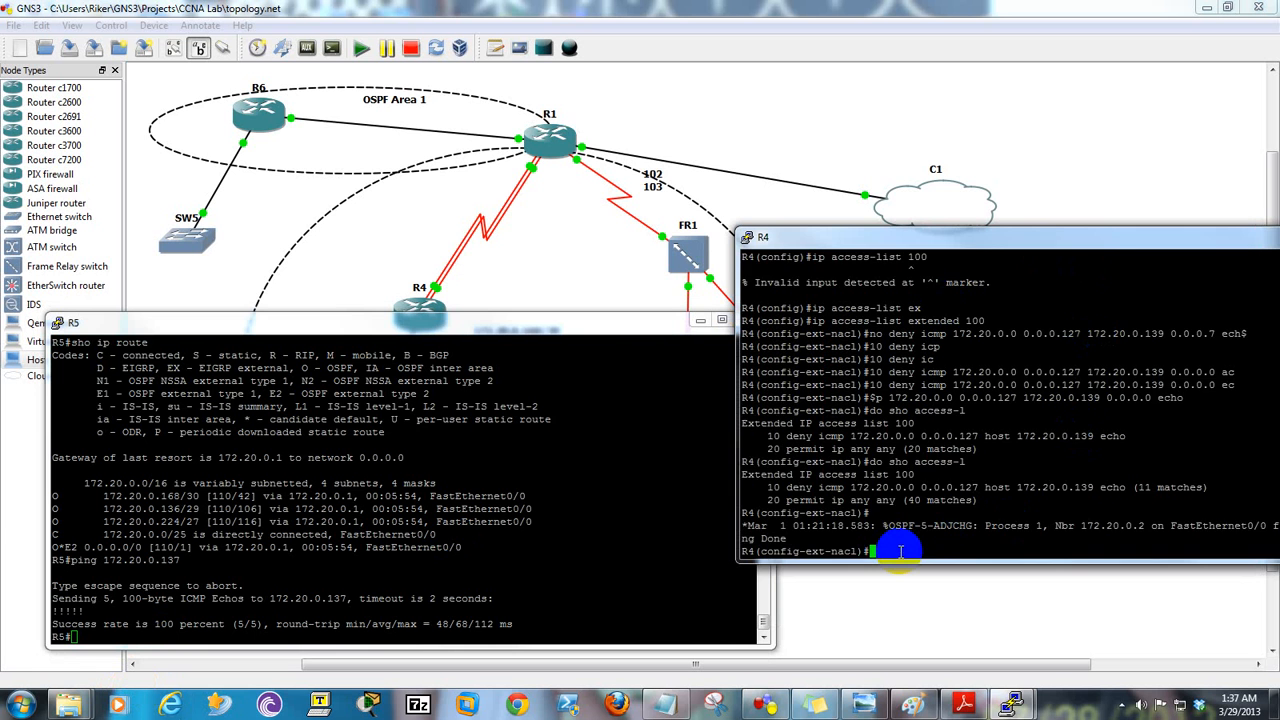
key(Up)
key(Return)
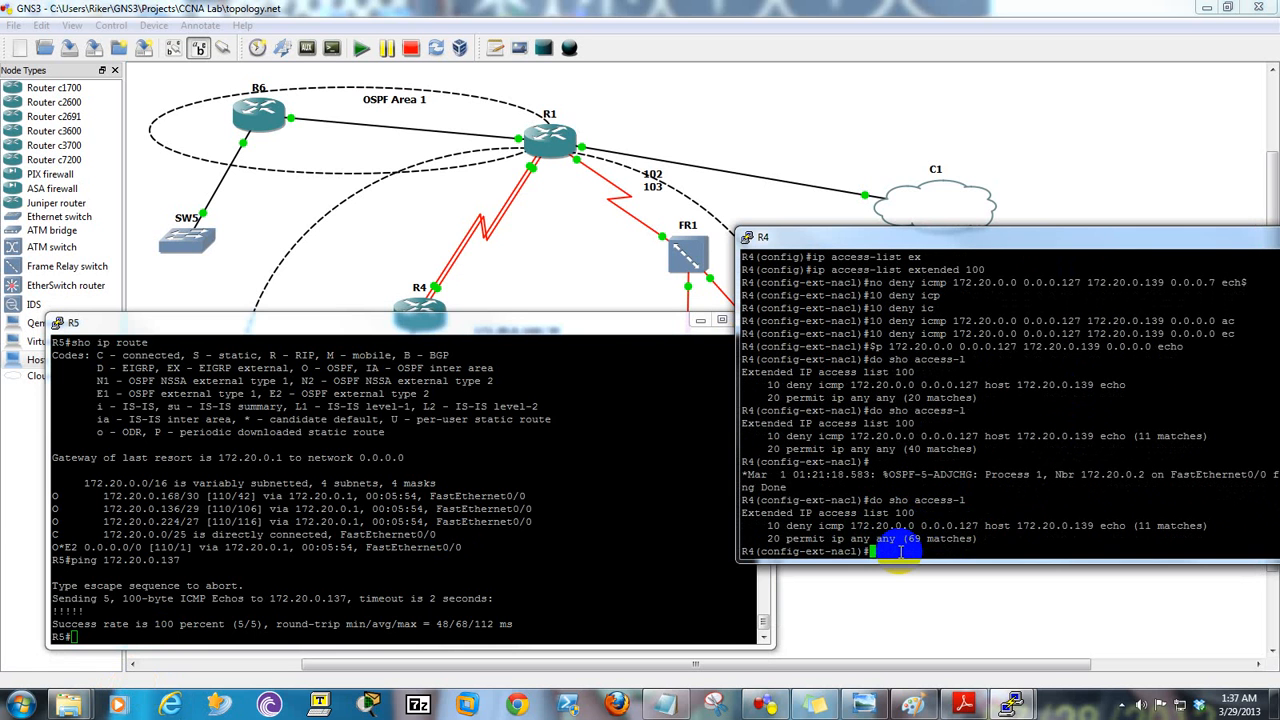